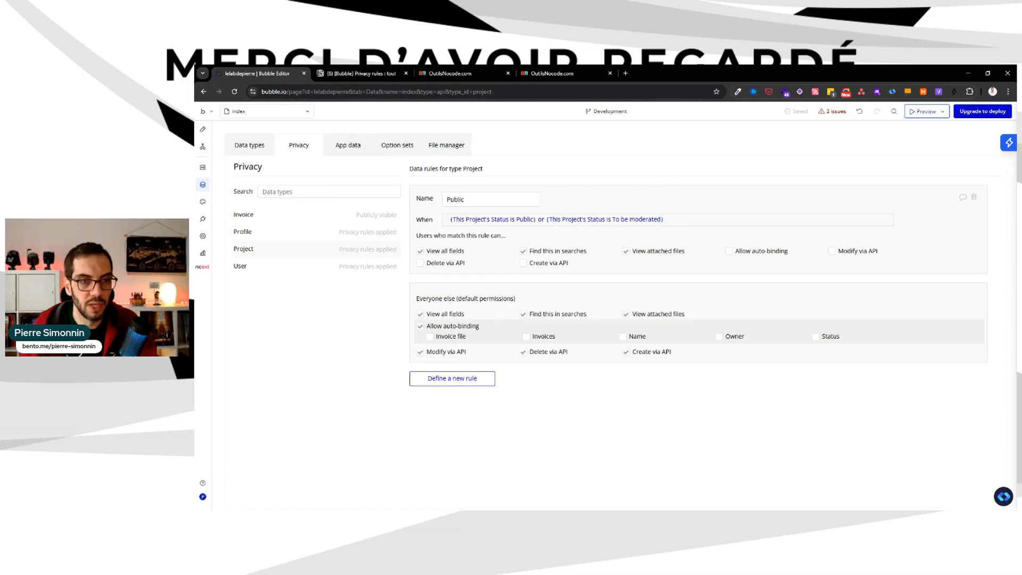
Uncheck Project's default permissions: view fields, search, attached files, auto-binding, and API create/modify/delete.
left_click(420, 313)
left_click(420, 350)
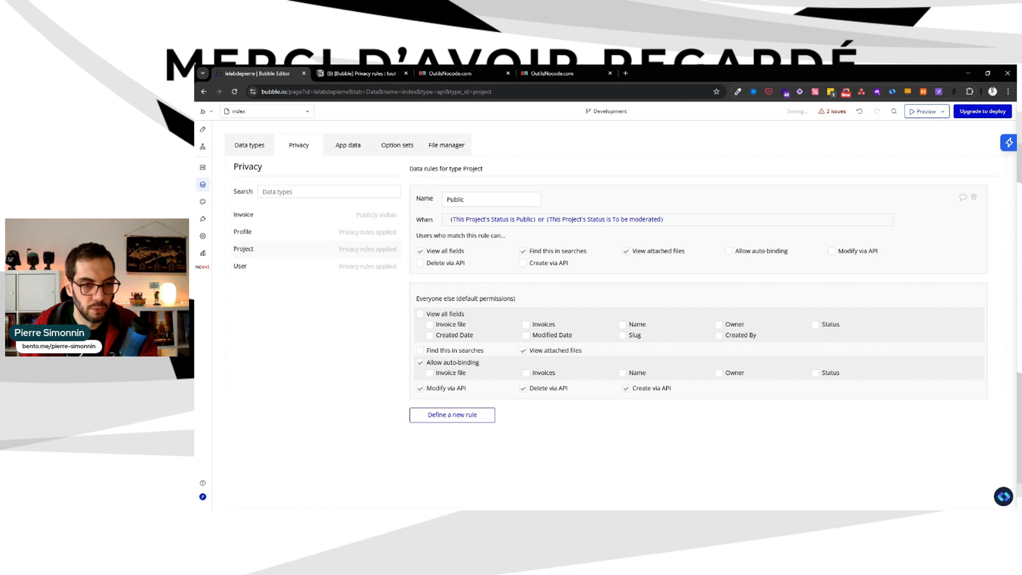
left_click(523, 351)
left_click(420, 362)
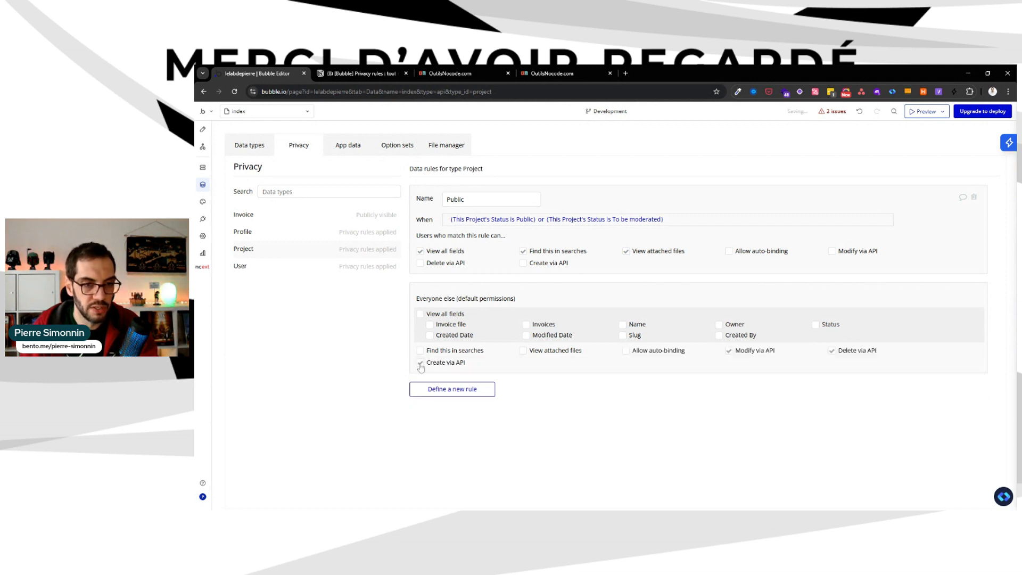
left_click(420, 363)
left_click(729, 351)
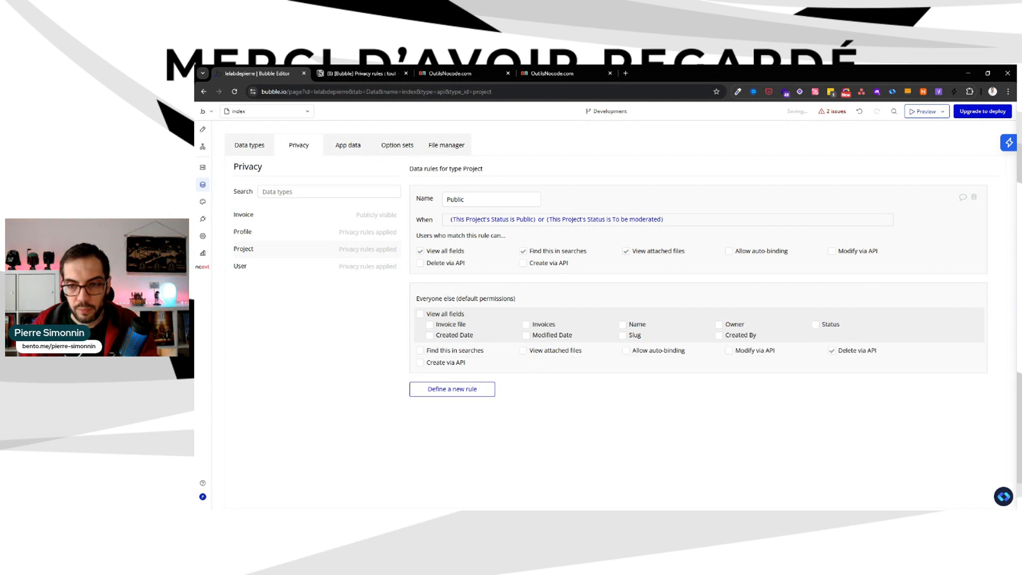
left_click(832, 350)
left_click_drag(416, 299, 495, 299)
left_click(495, 299)
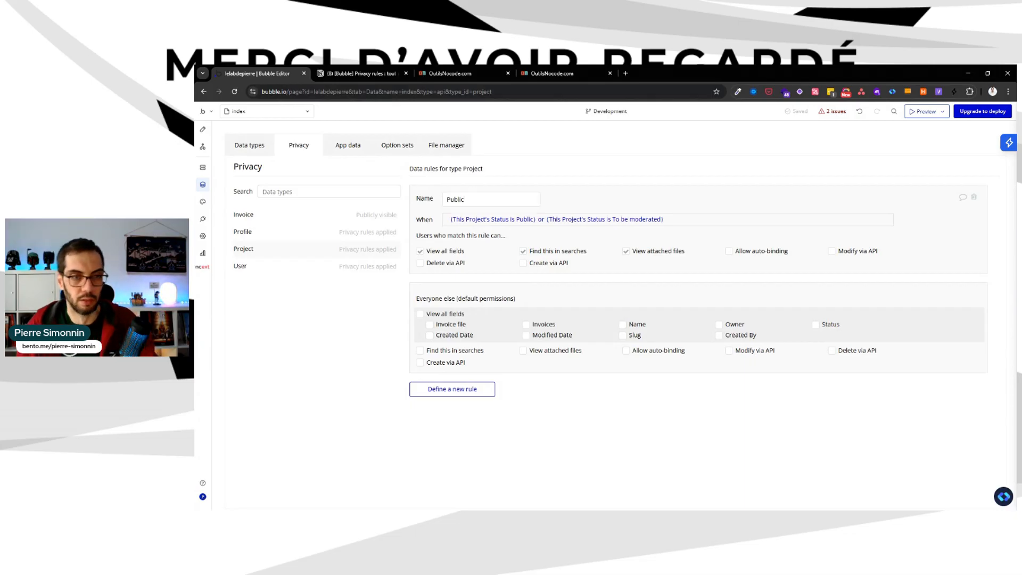
Create a new Project privacy rule named Owner.
left_click(466, 389)
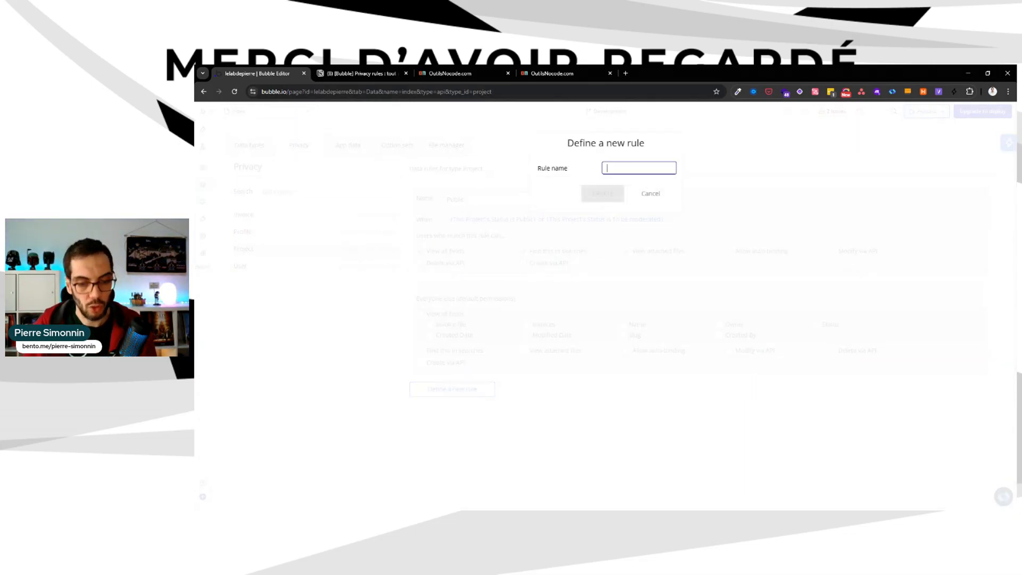
type("Owner")
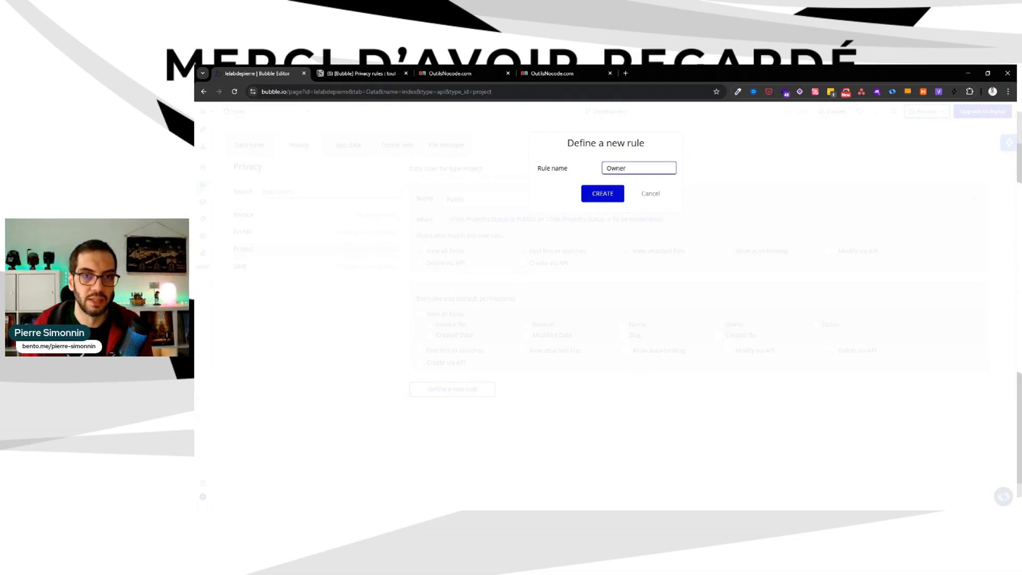
left_click(617, 189)
Set the Owner rule's When to Current User is logged in and This Project's Owner is Current User.
left_click(458, 220)
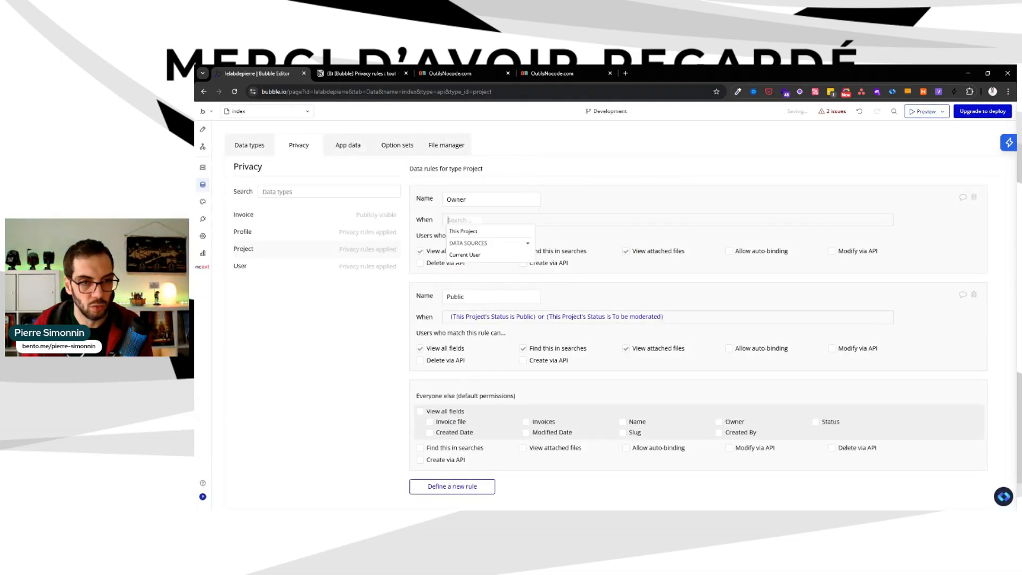
left_click(478, 255)
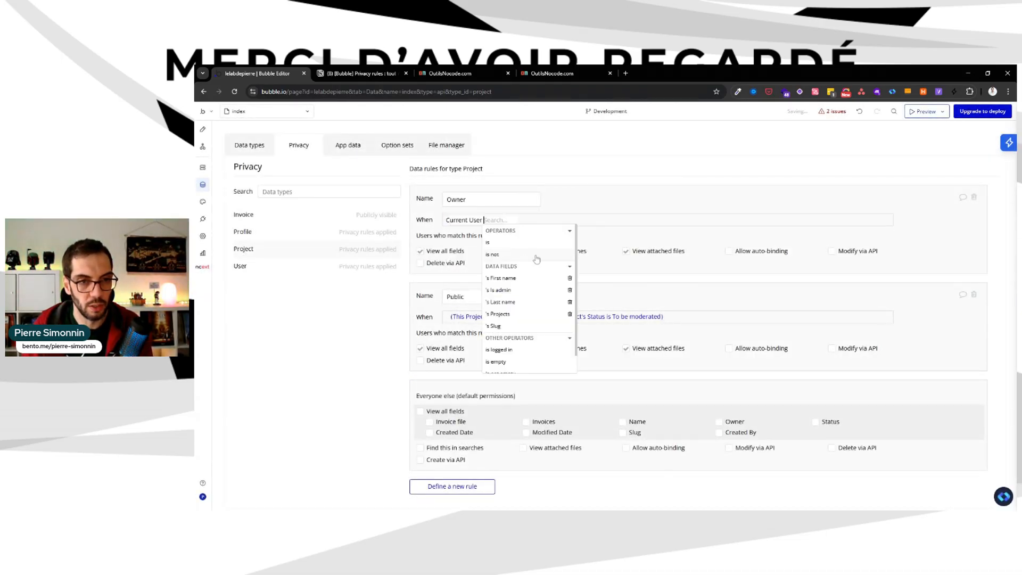
left_click(517, 343)
left_click(569, 243)
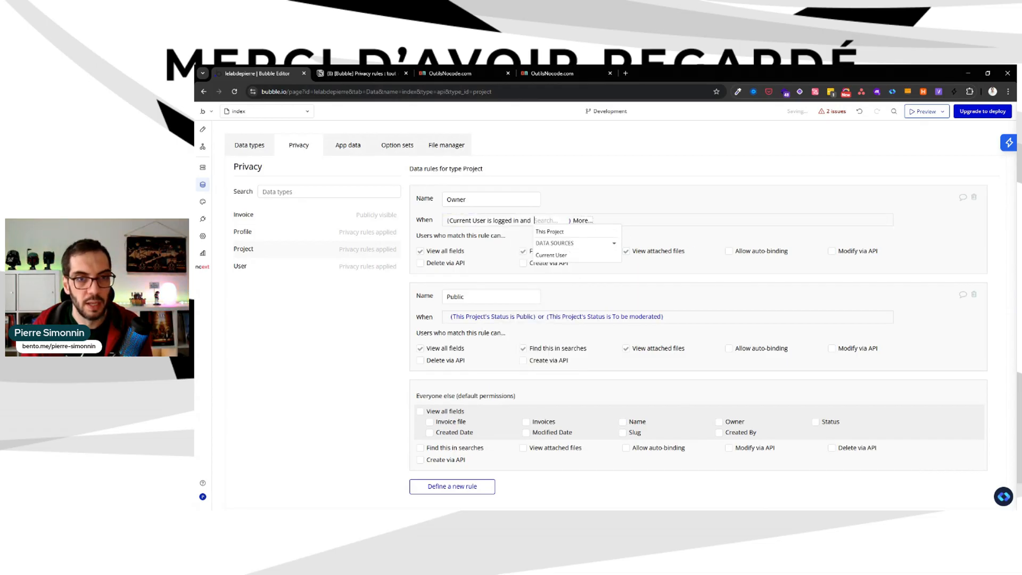
left_click(612, 232)
left_click(600, 314)
left_click(612, 249)
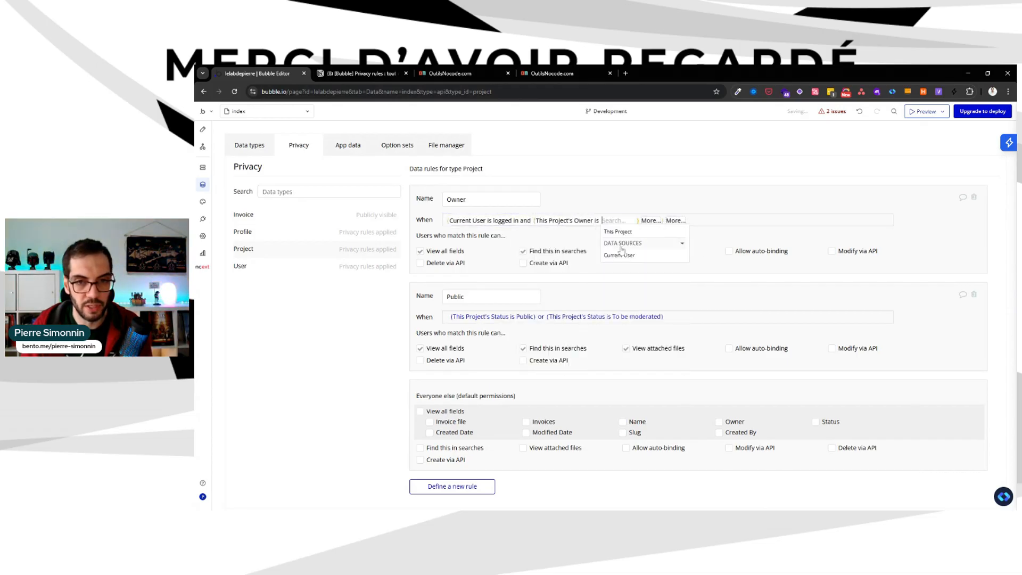
left_click(620, 255)
left_click(658, 177)
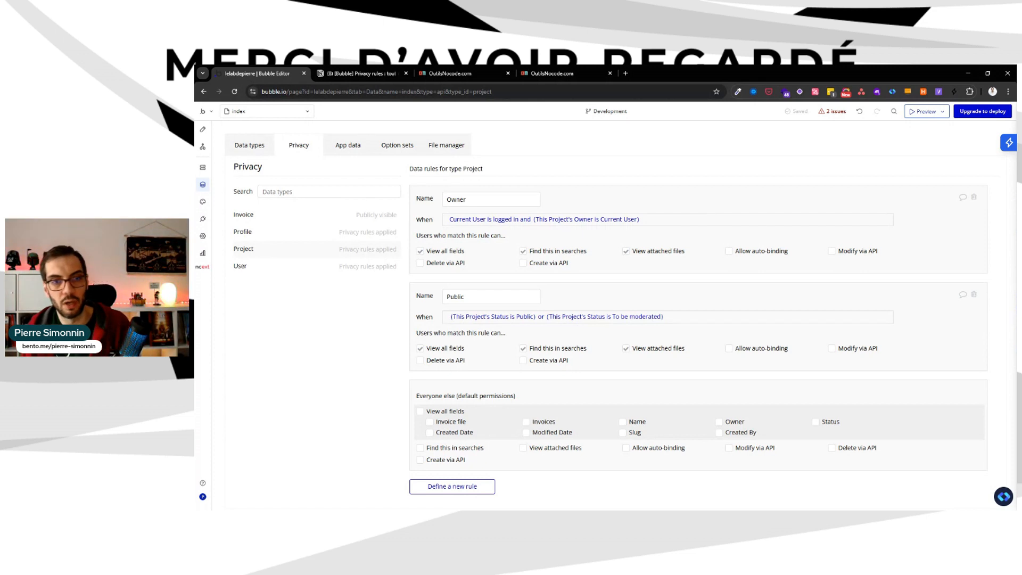
left_click_drag(468, 200, 444, 199)
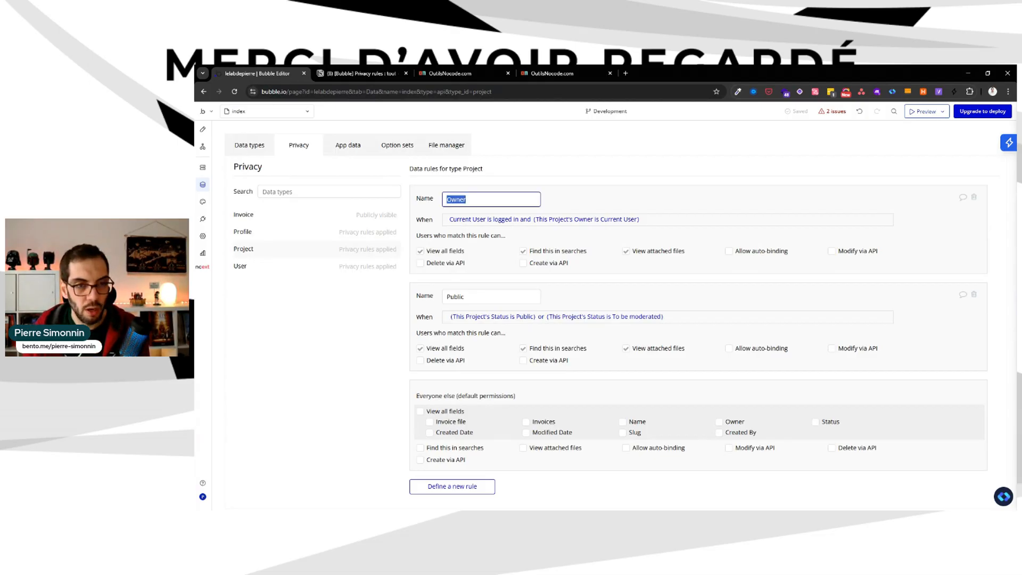
left_click_drag(466, 297, 445, 297)
left_click(379, 317)
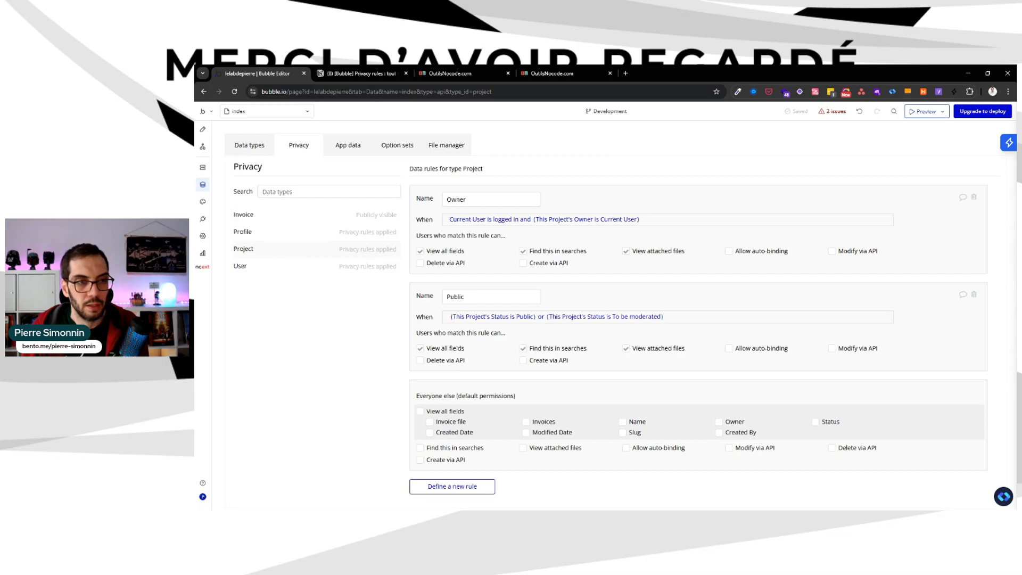
Create a new data type named Project Step.
left_click(306, 192)
type("Project S")
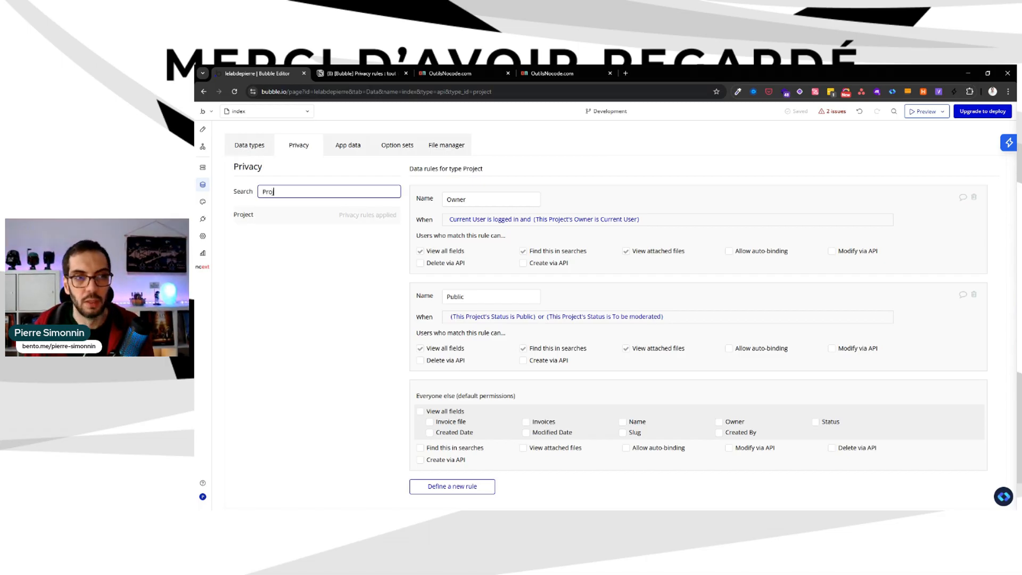
key("BackSpace")
key("BackSpace")
key("BackSpace")
key("BackSpace")
key("BackSpace")
key("BackSpace")
key("BackSpace")
key("BackSpace")
key("BackSpace")
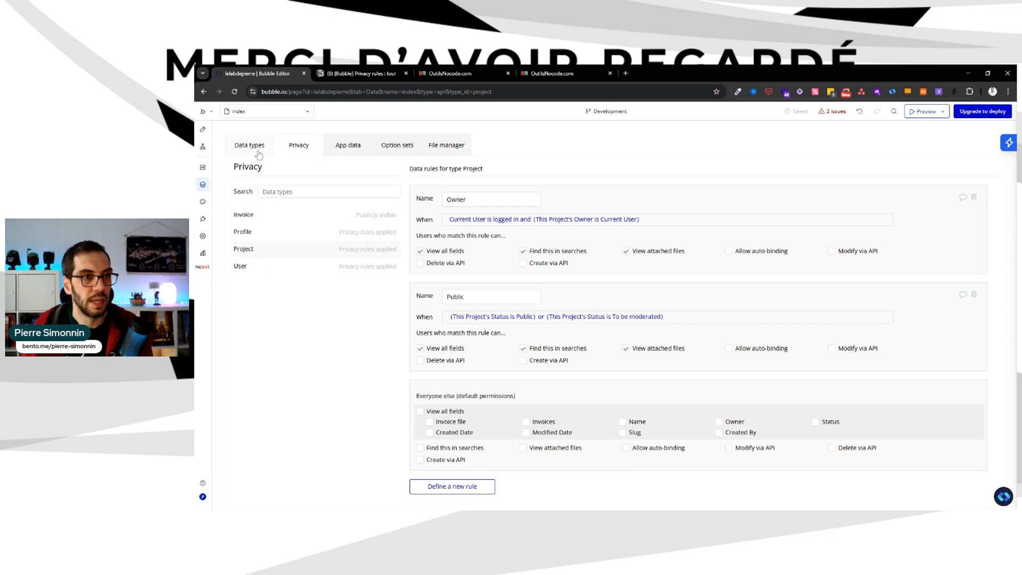
left_click(255, 151)
type("Proj")
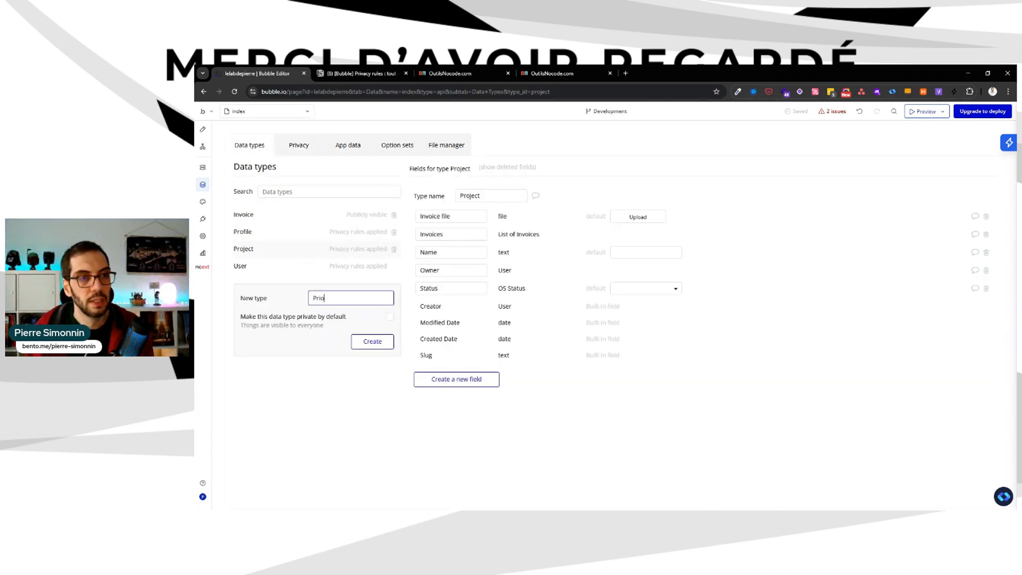
type("ect Step")
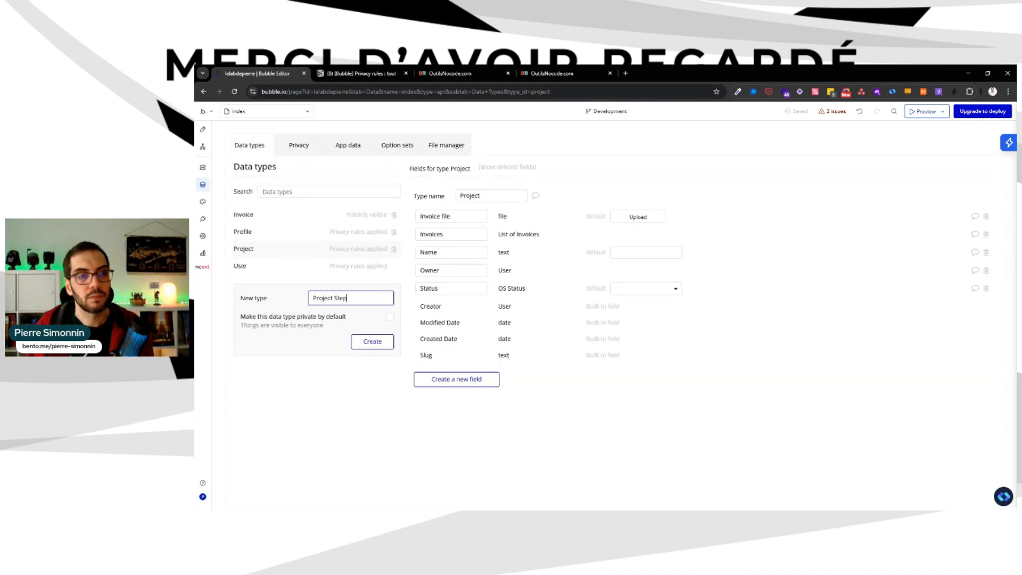
key("Return")
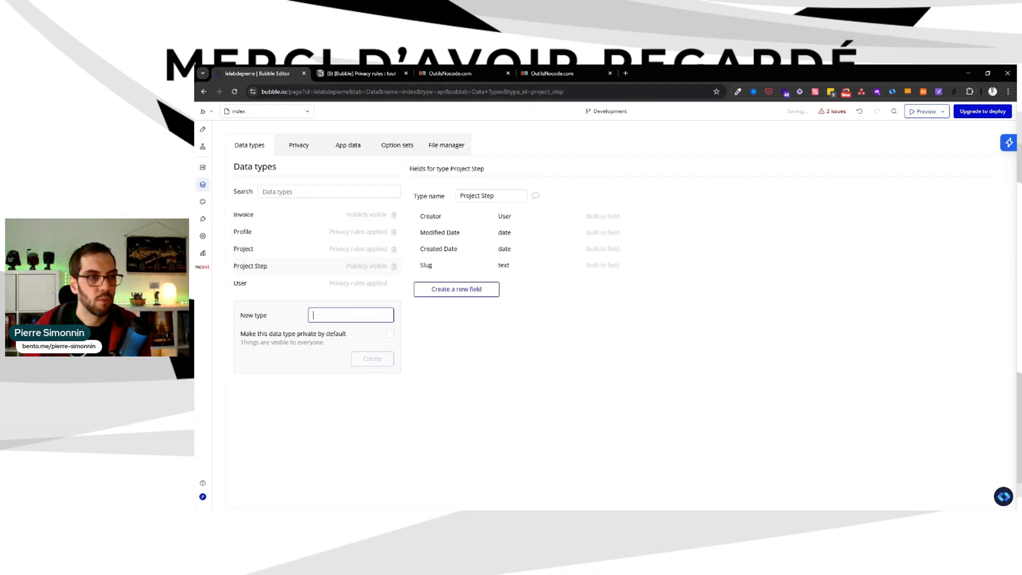
Add a Project field of type Project to Project Step, after discarding a first attempt.
left_click(457, 289)
left_click(571, 184)
type("Proejc")
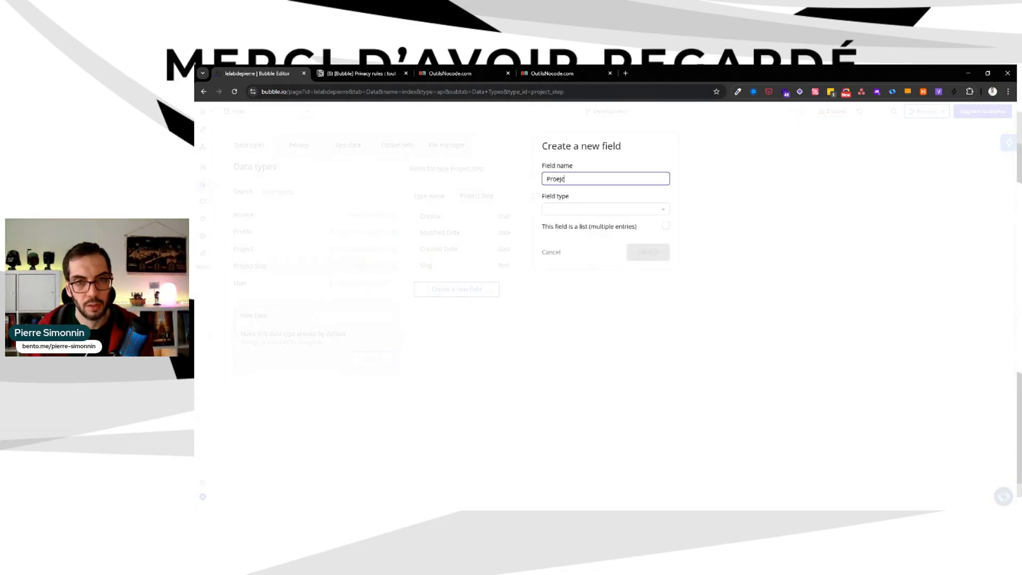
key("BackSpace")
key("BackSpace")
key("BackSpace")
type("ject Ste")
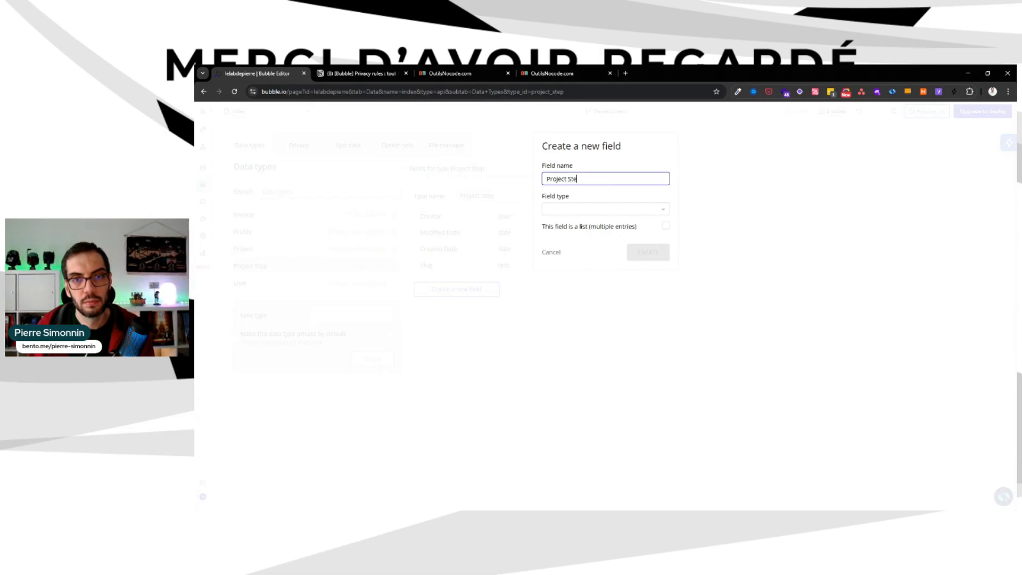
key("ctrl+a")
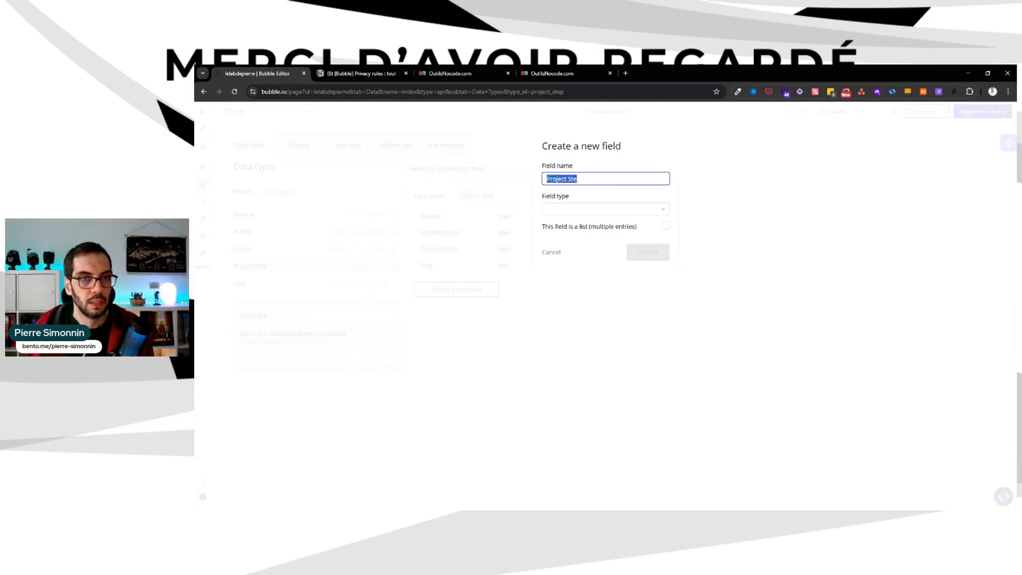
type("Name")
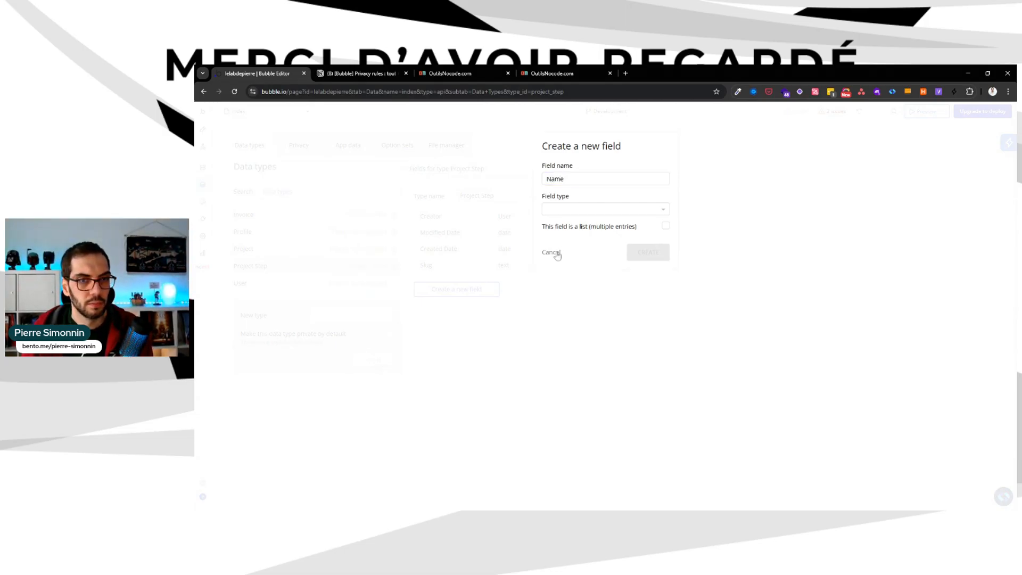
left_click(552, 252)
left_click(426, 291)
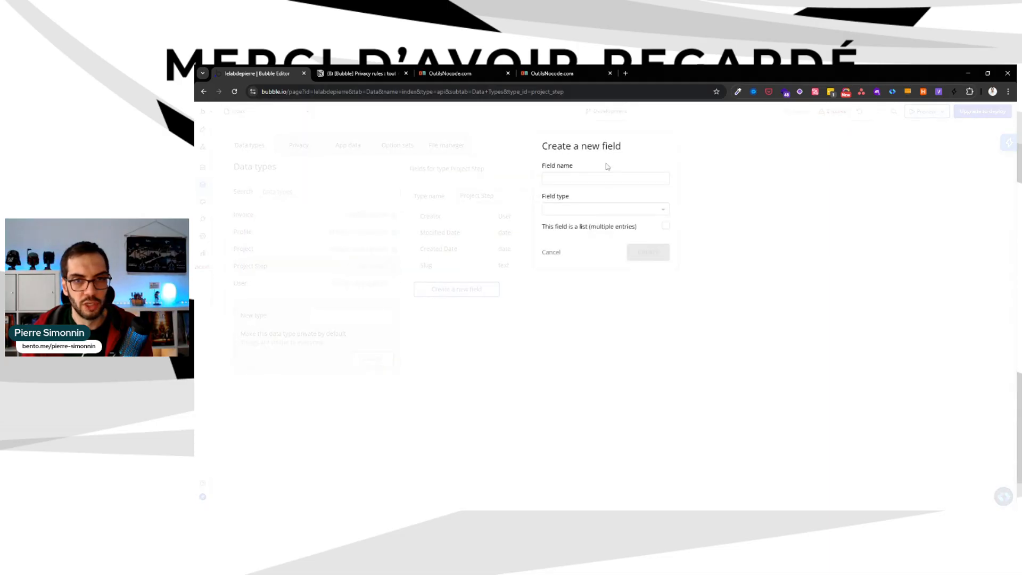
left_click(605, 178)
type("Project")
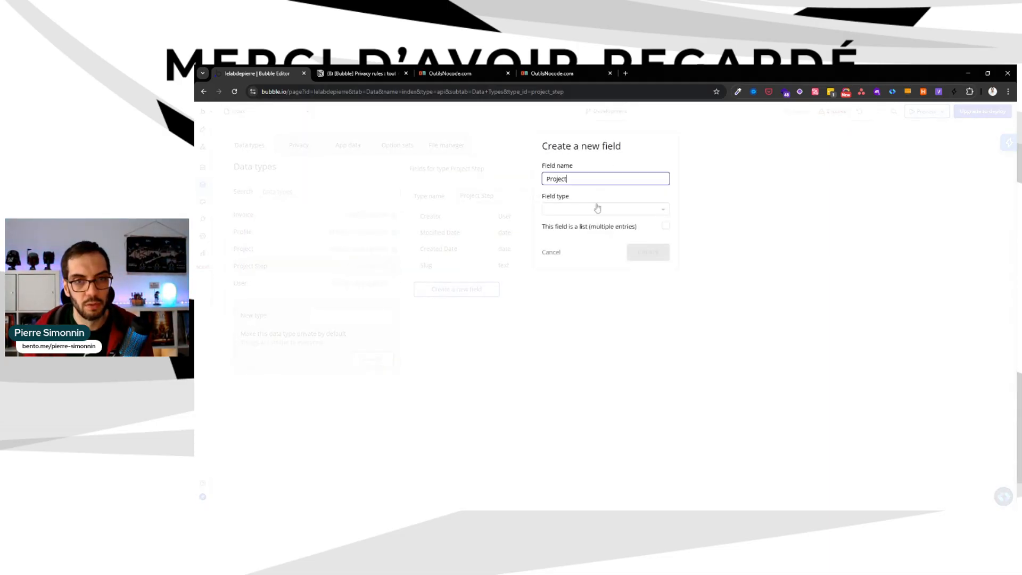
left_click(598, 209)
left_click(578, 293)
left_click(643, 253)
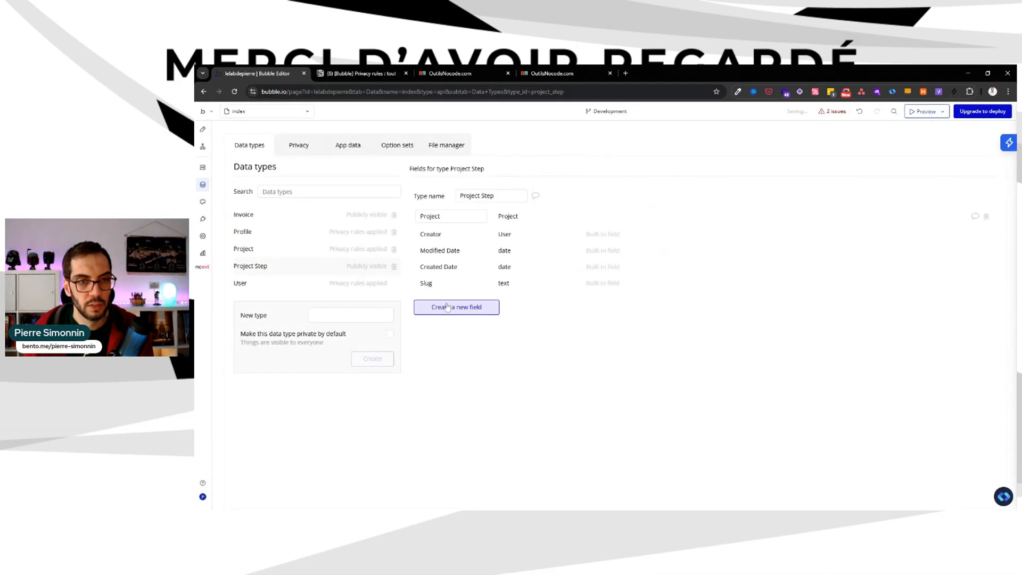
Add a Name field of type text to Project Step.
left_click(456, 305)
left_click(605, 176)
type("Name")
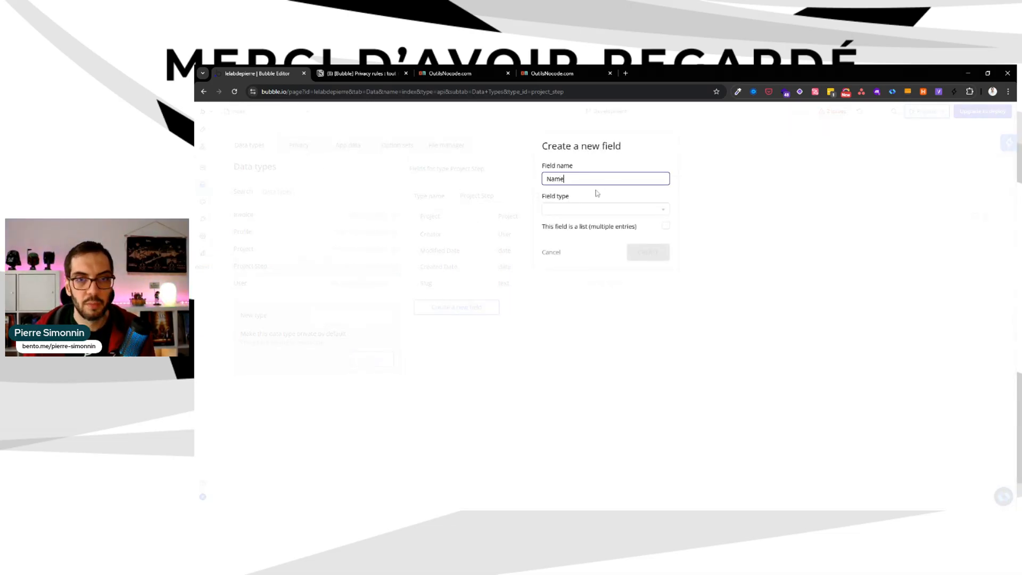
left_click(596, 208)
type("text")
left_click(581, 235)
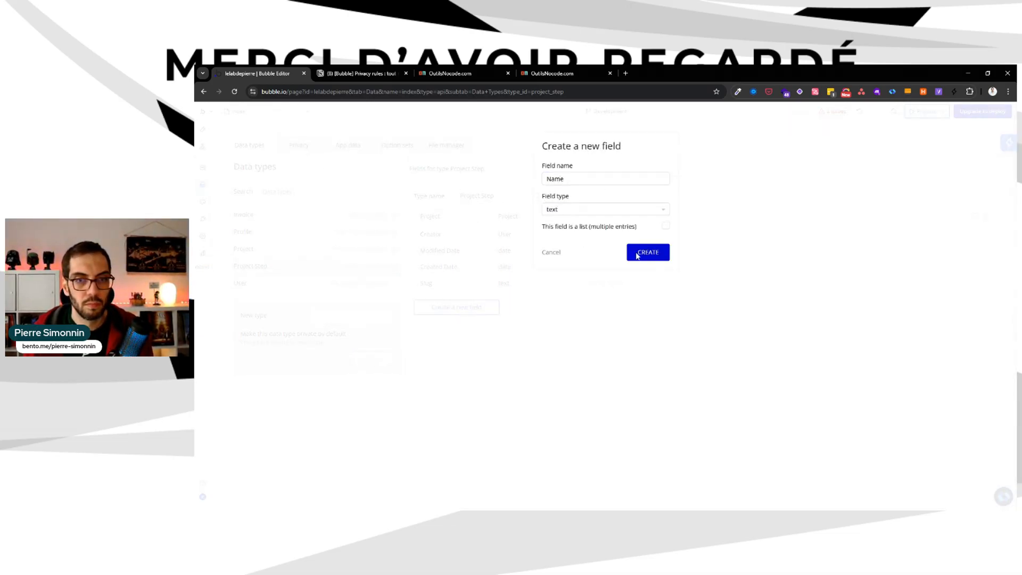
left_click(648, 251)
Add an Order field of type number to Project Step.
left_click(457, 325)
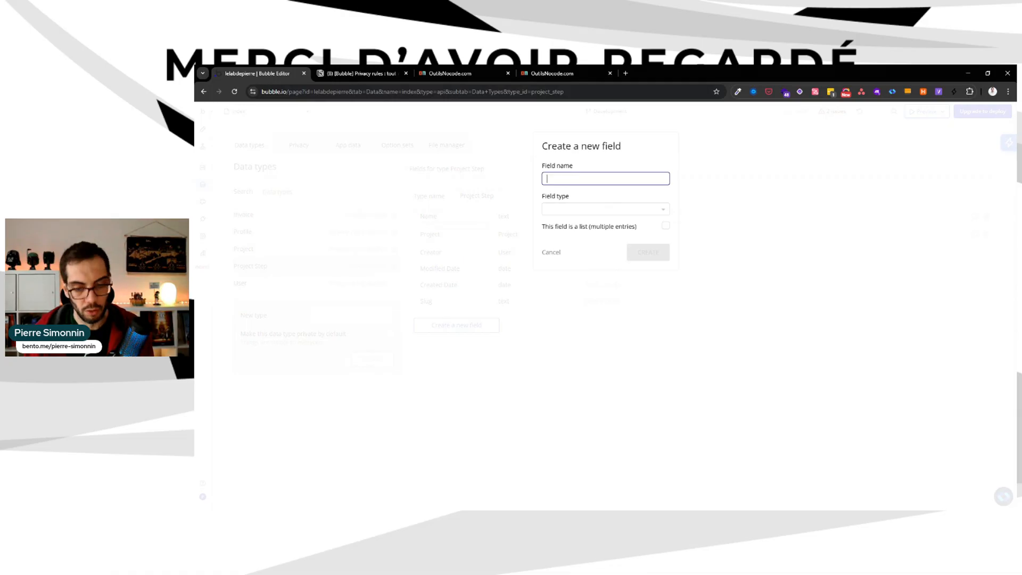
type("Order")
left_click(608, 211)
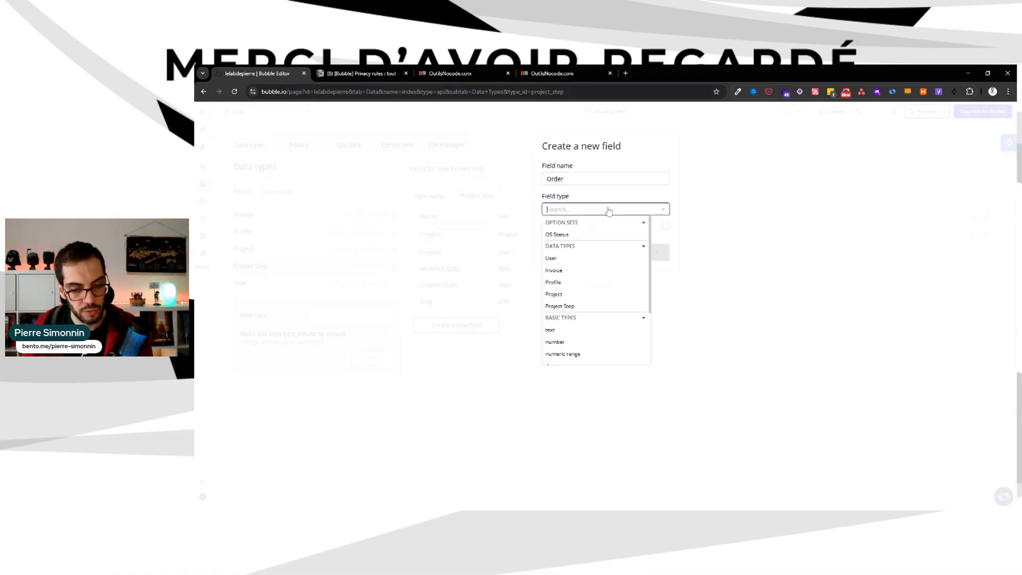
type("num")
left_click(601, 235)
left_click(654, 251)
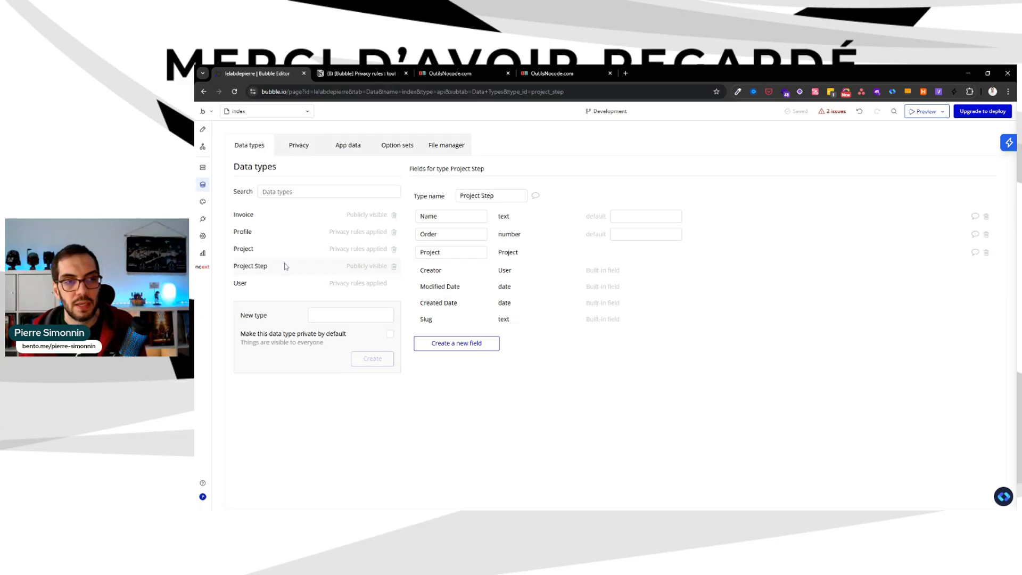
Look over the Project Step and Project privacy rules, cancelling a started new rule.
left_click(311, 143)
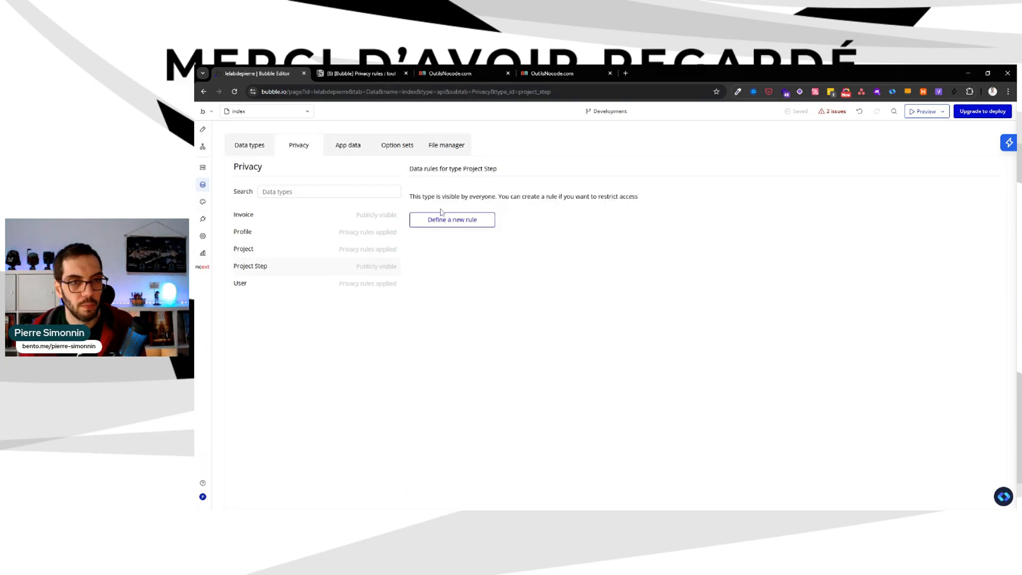
left_click(458, 219)
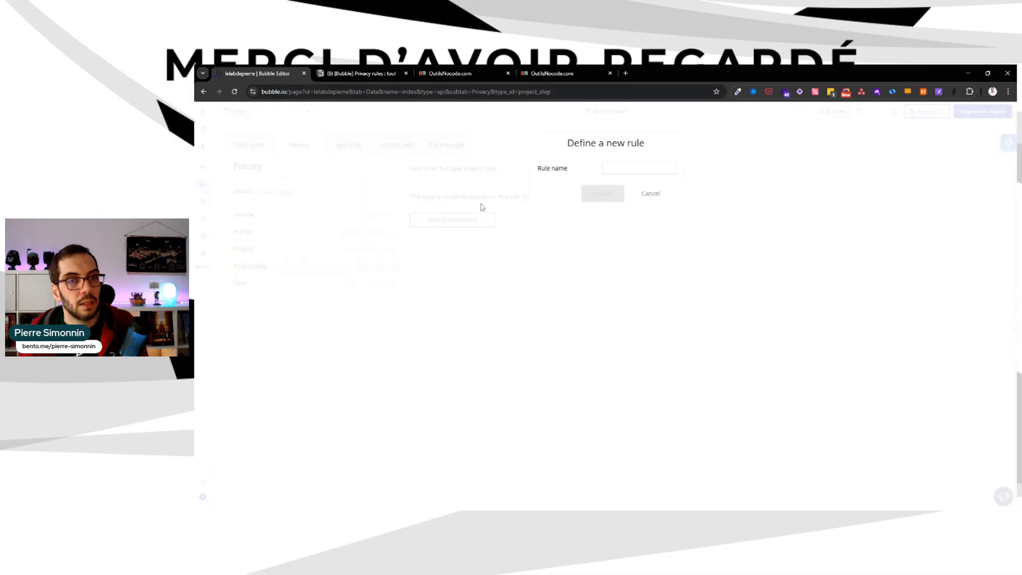
left_click(651, 193)
left_click(273, 249)
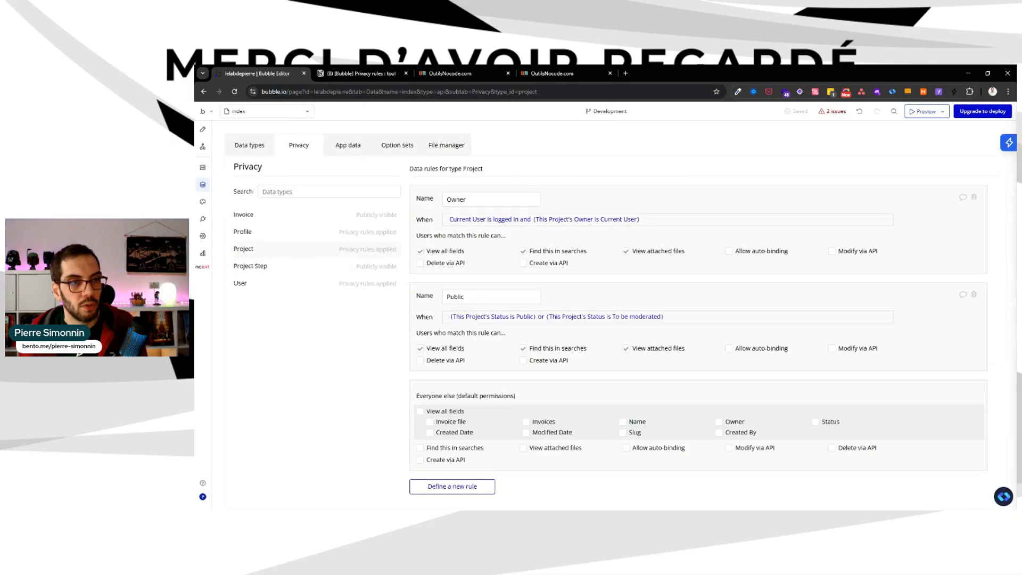
Give the Project data type a Steps field of type Project Step.
left_click(260, 149)
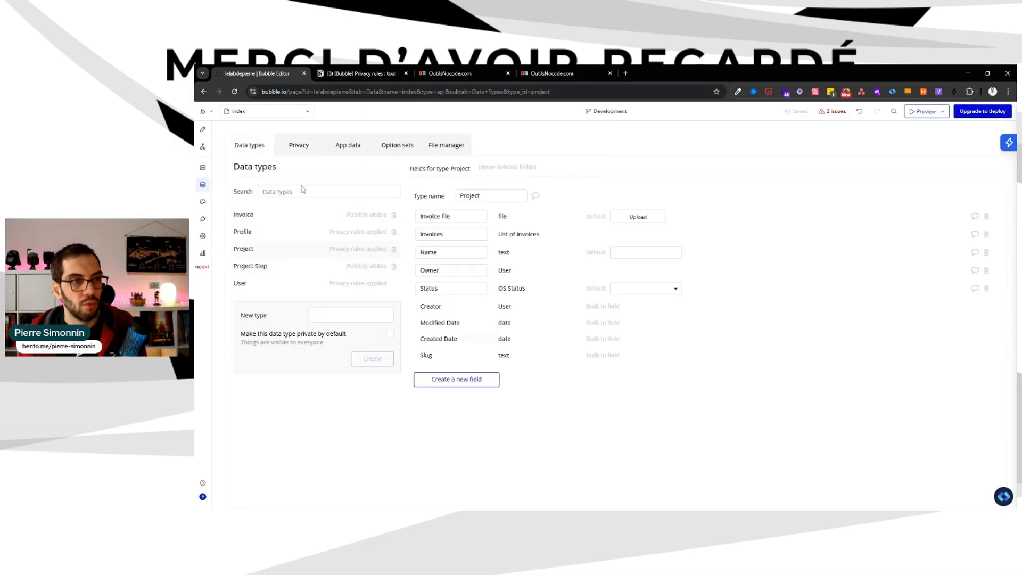
left_click(472, 380)
type("P")
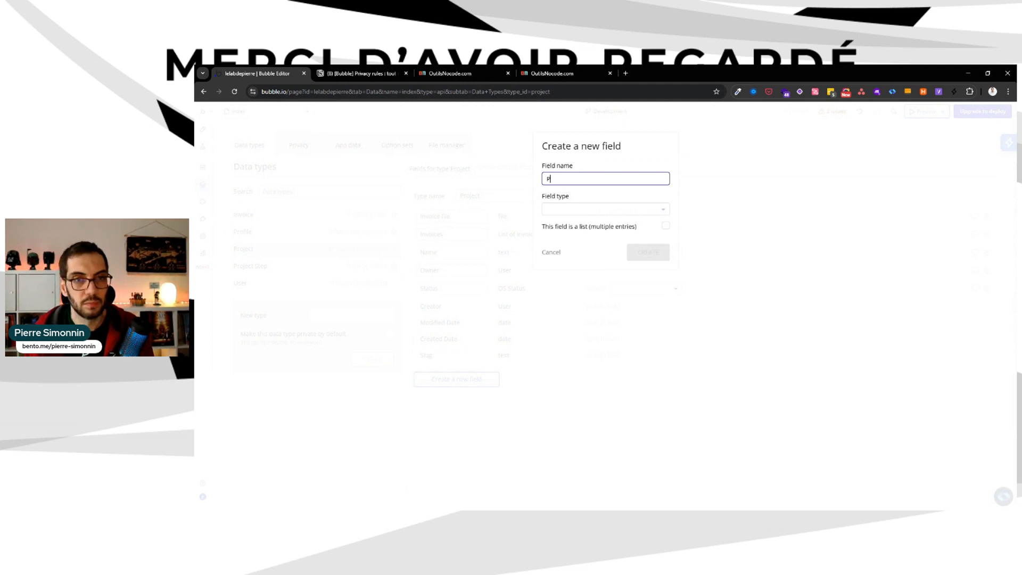
key("BackSpace")
type("Steps")
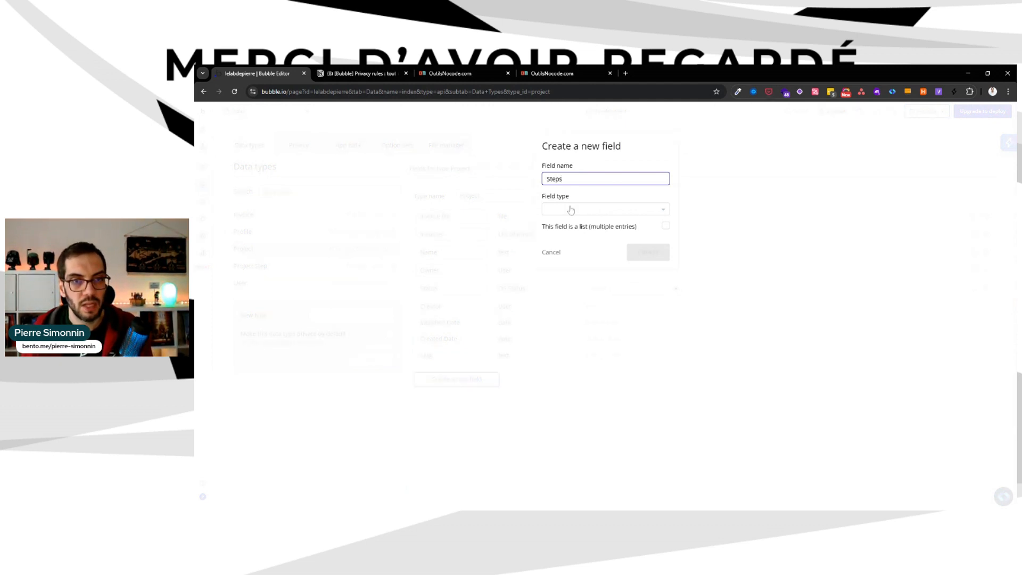
left_click(571, 210)
left_click(574, 234)
left_click(648, 252)
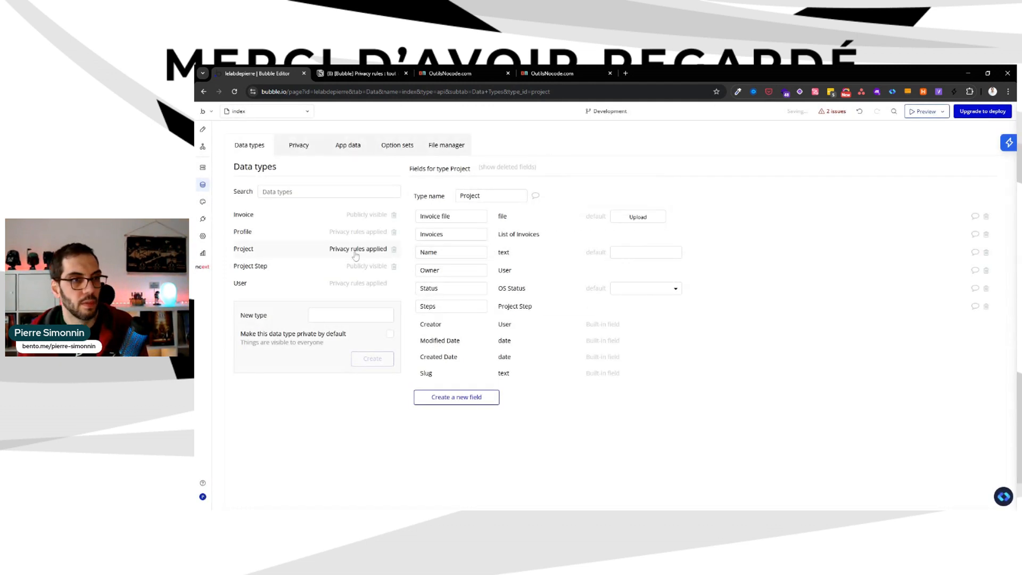
left_click(261, 264)
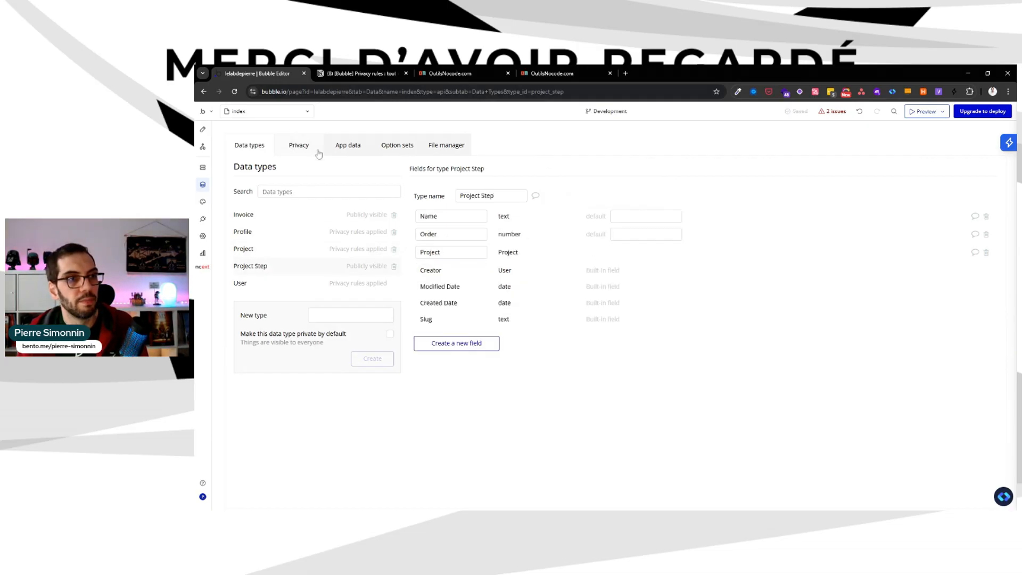
left_click(319, 153)
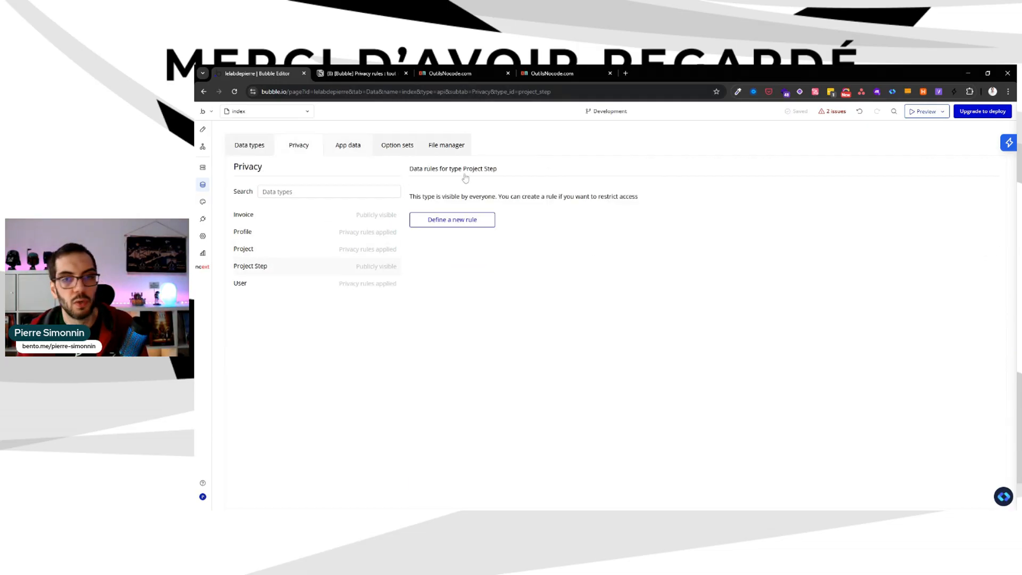
Create a Project Step rule named Public, applying when This Project Step's Project's Status is Public.
left_click(485, 225)
type("Publ")
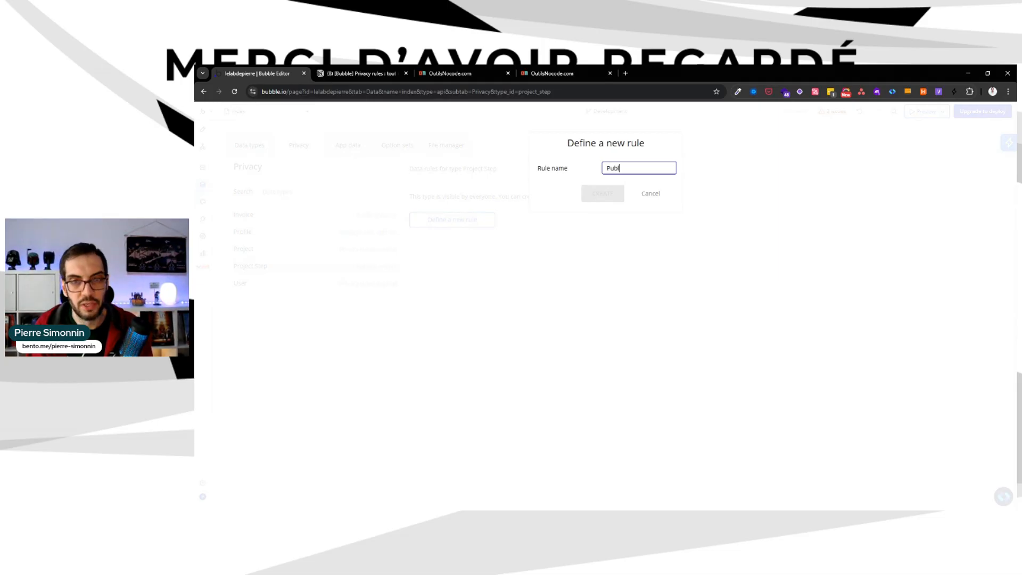
type("ic")
left_click(617, 193)
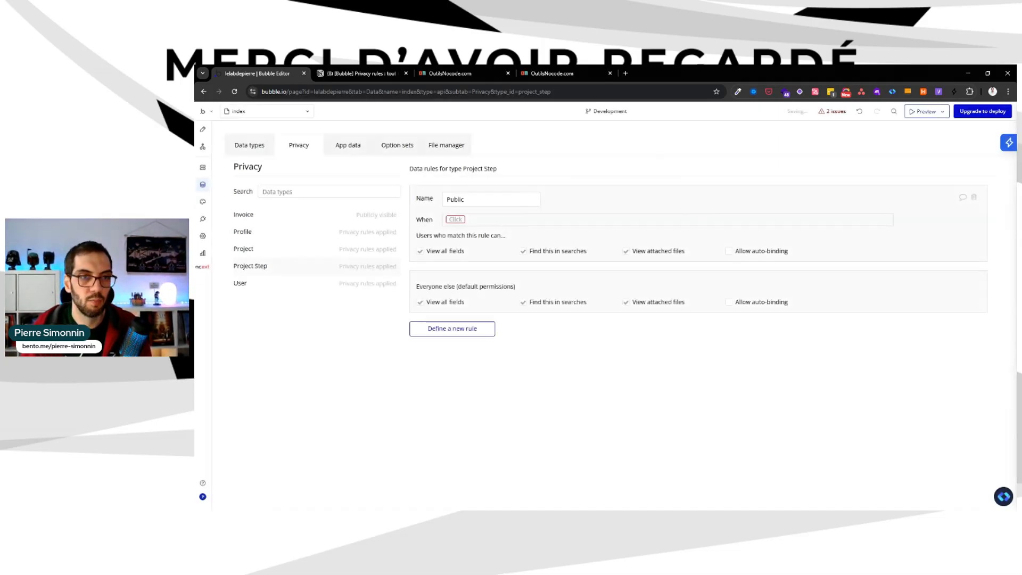
left_click(456, 219)
left_click(468, 231)
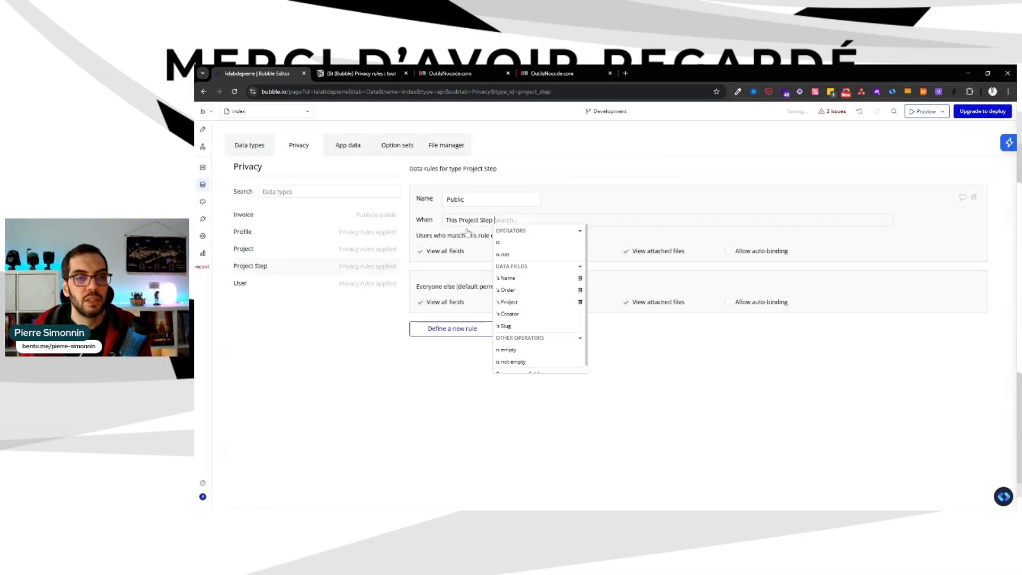
left_click(533, 302)
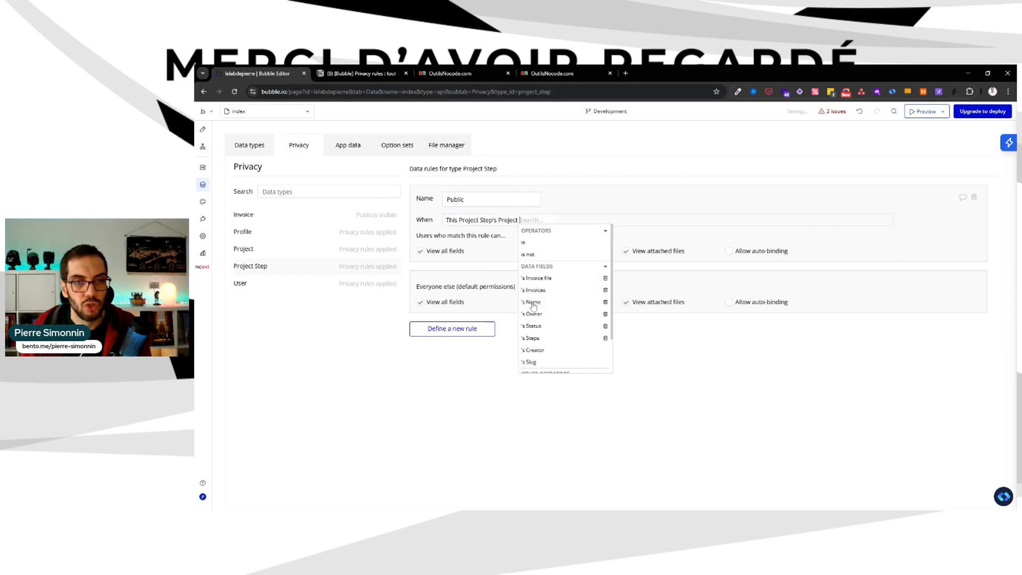
left_click(542, 326)
left_click(565, 243)
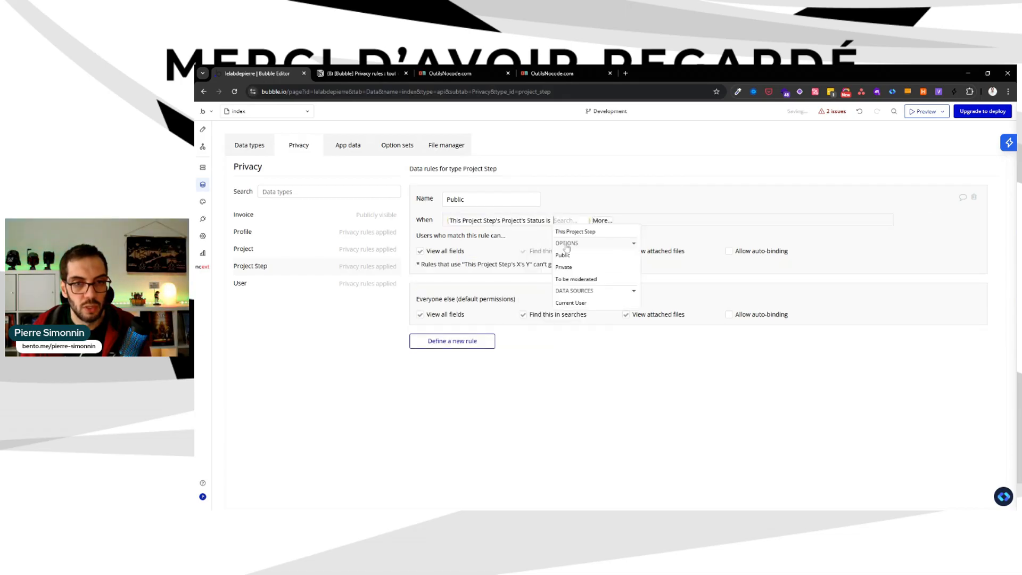
left_click(564, 255)
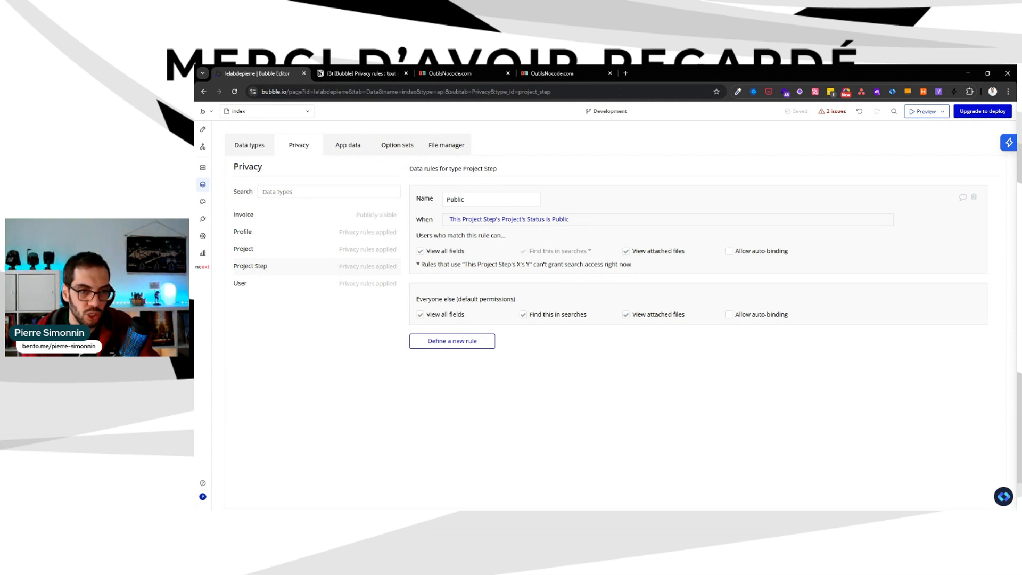
Uncheck Everyone else's view fields, search and attached files permissions on Project Step.
left_click(420, 314)
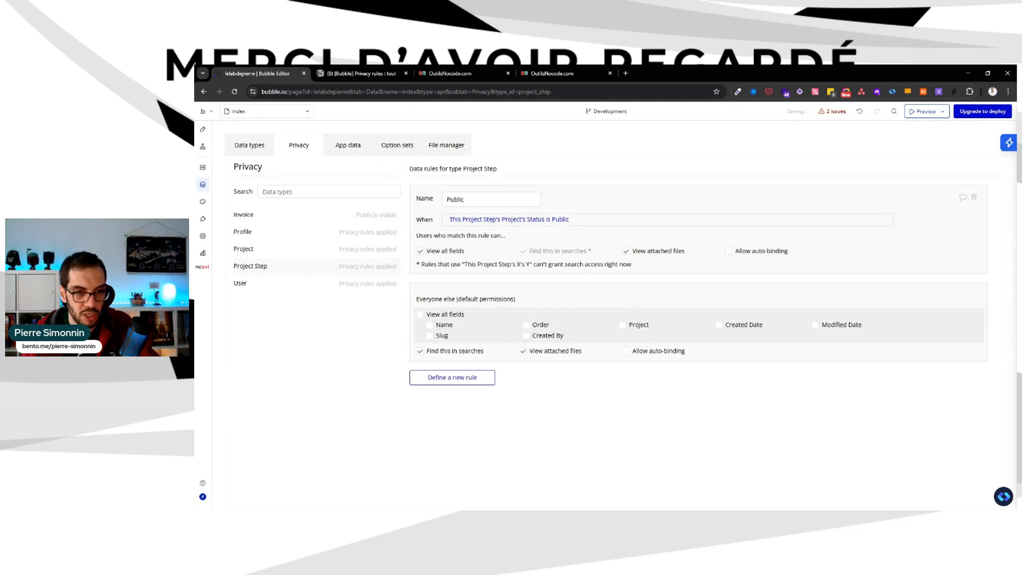
left_click(420, 351)
left_click(524, 352)
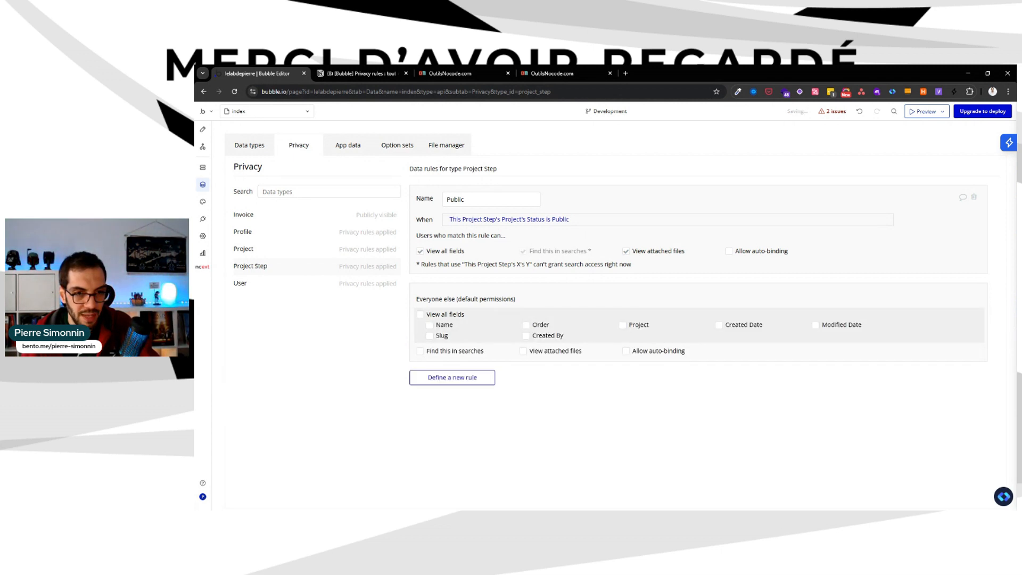
Rename the Project Step rule to 'Public / Owner'.
left_click(489, 200)
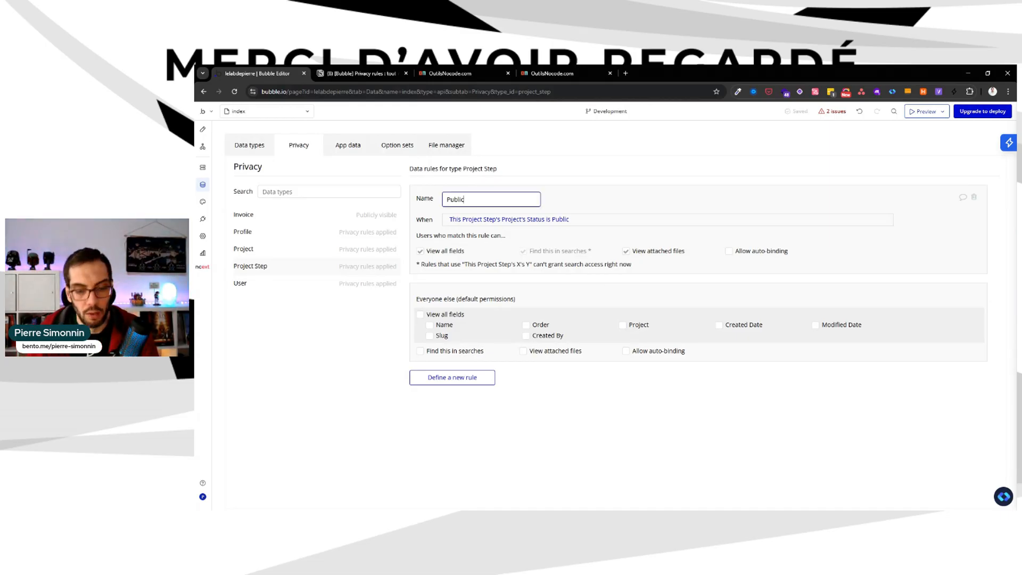
type("/ Ow")
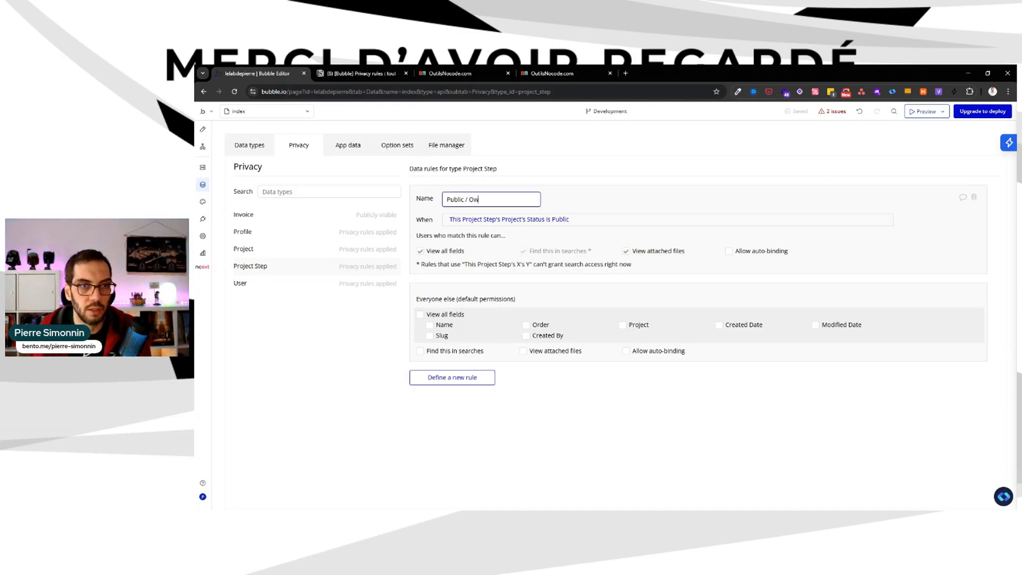
key("BackSpace")
key("BackSpace")
type("Owner")
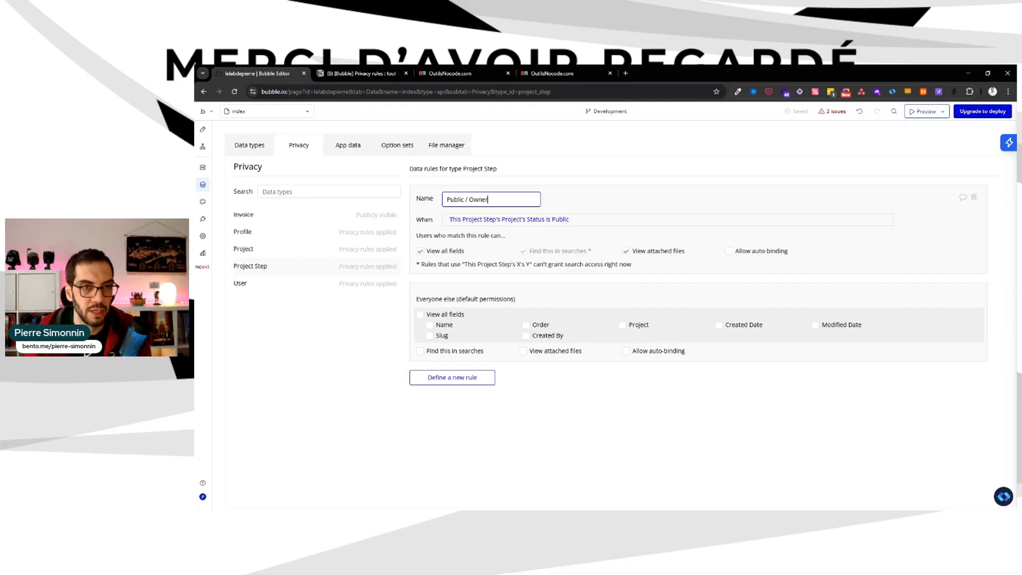
Add 'or Current User is logged in and This Project Step's Project's Owner is Current User'.
left_click(550, 220)
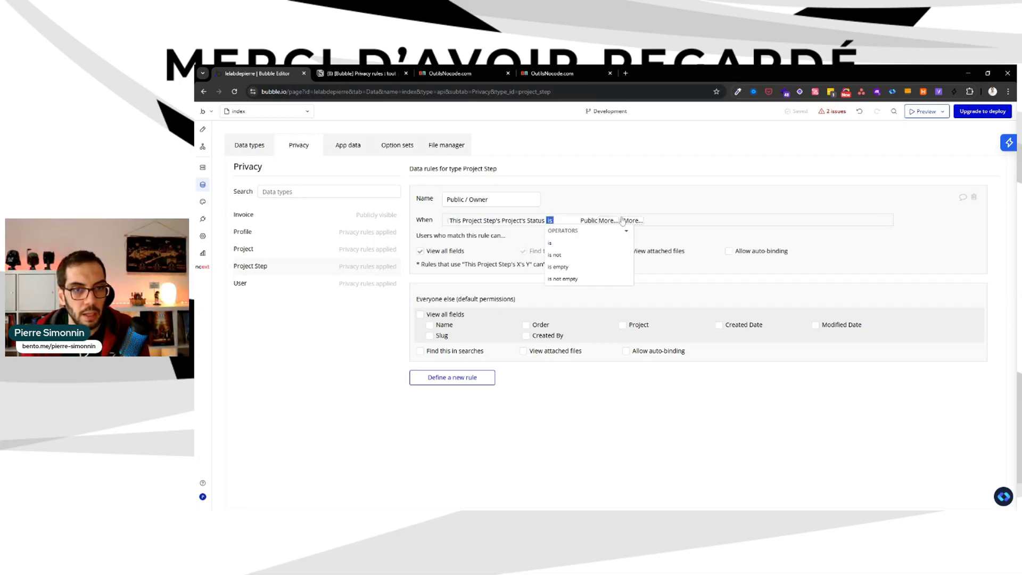
left_click(622, 220)
left_click(618, 258)
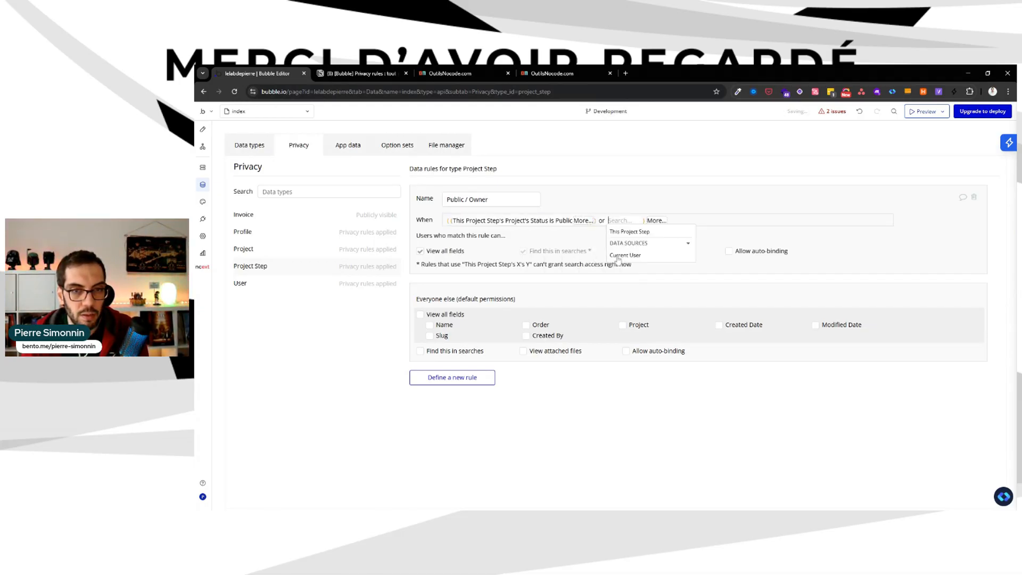
left_click(643, 256)
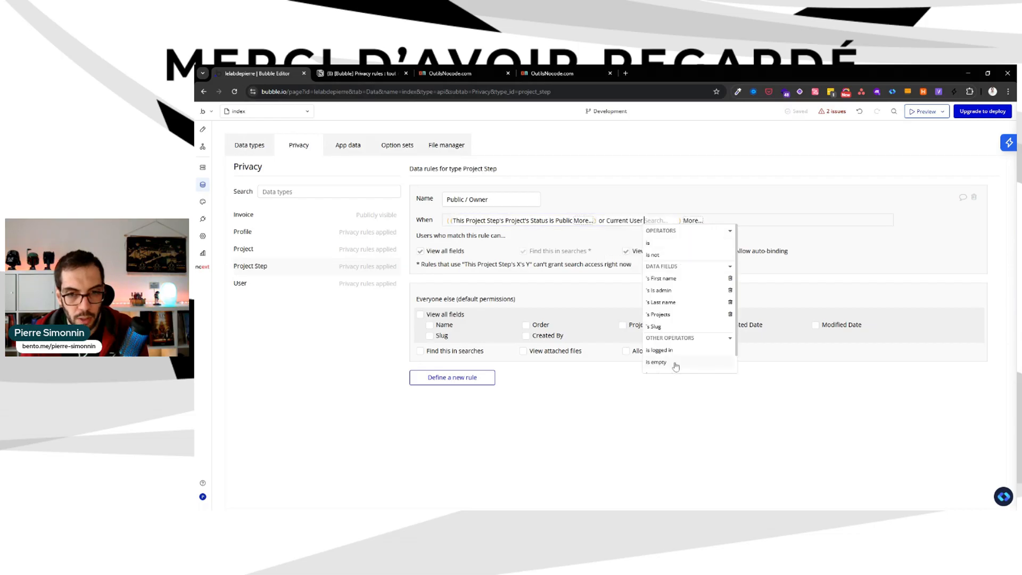
left_click(660, 350)
left_click(692, 220)
left_click(691, 245)
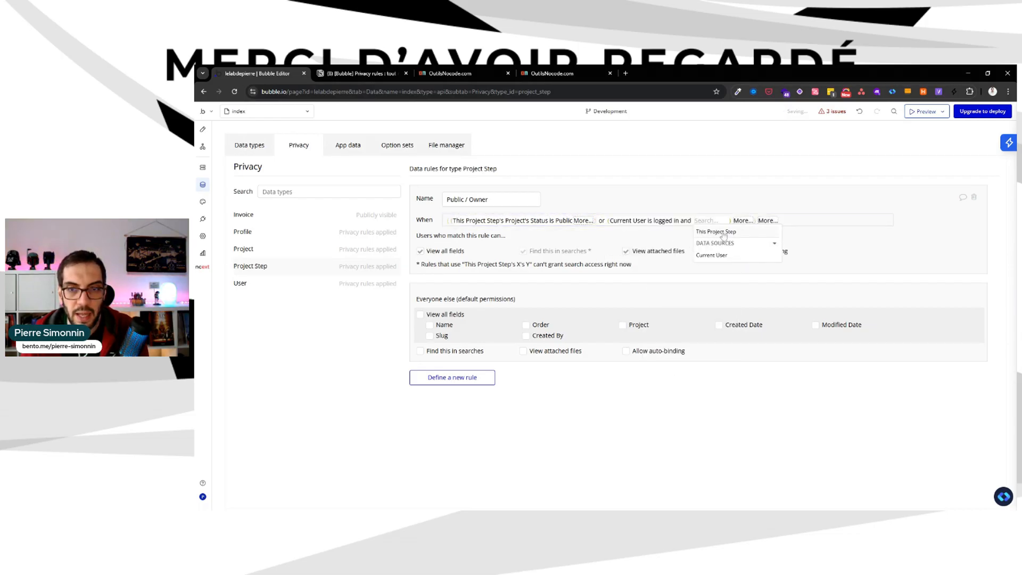
left_click(724, 235)
left_click(762, 307)
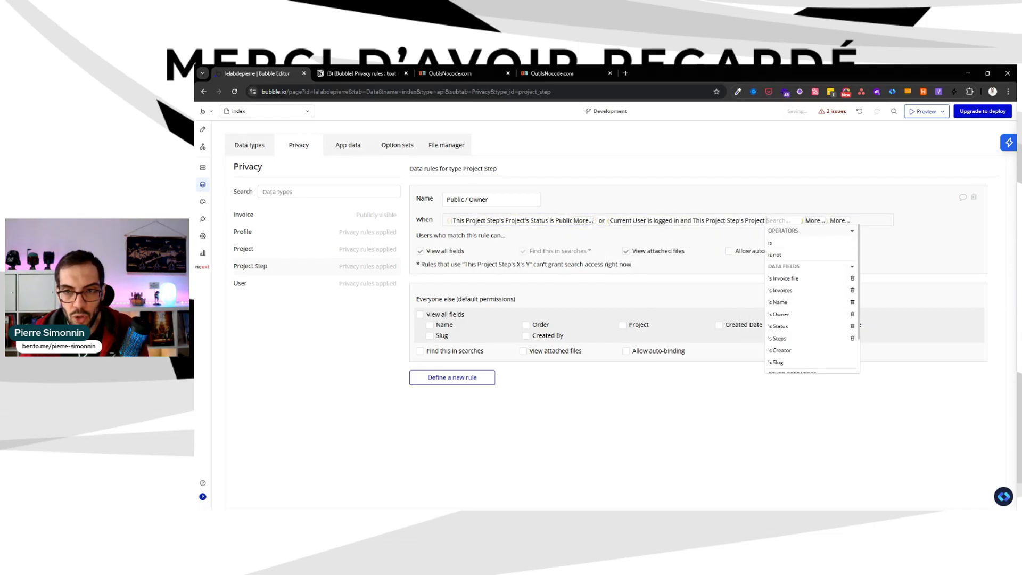
left_click(779, 314)
left_click(811, 245)
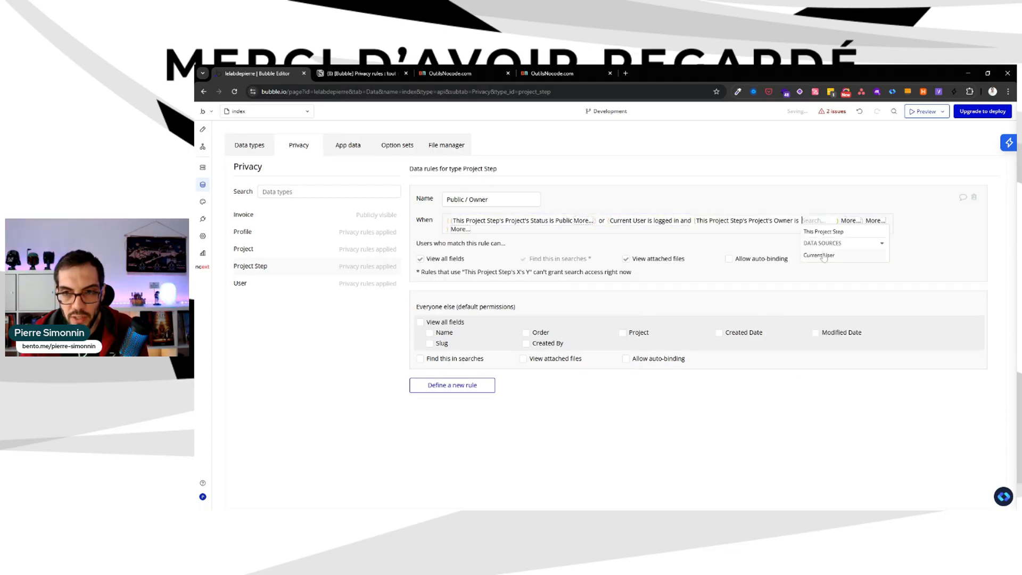
left_click(820, 256)
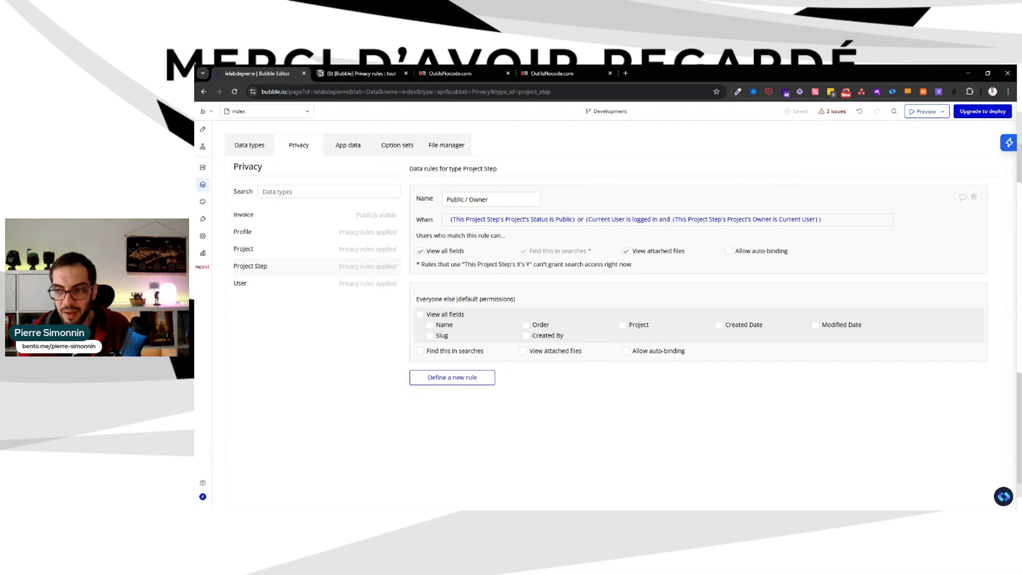
Review Project's privacy rules and its Steps field, ending on Project Step's field list.
left_click(270, 248)
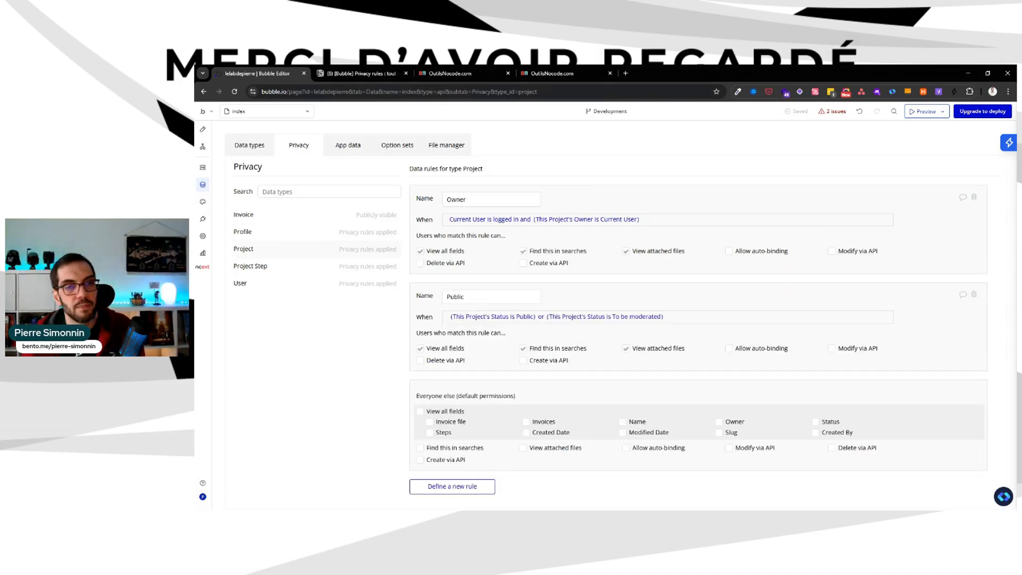
left_click(249, 145)
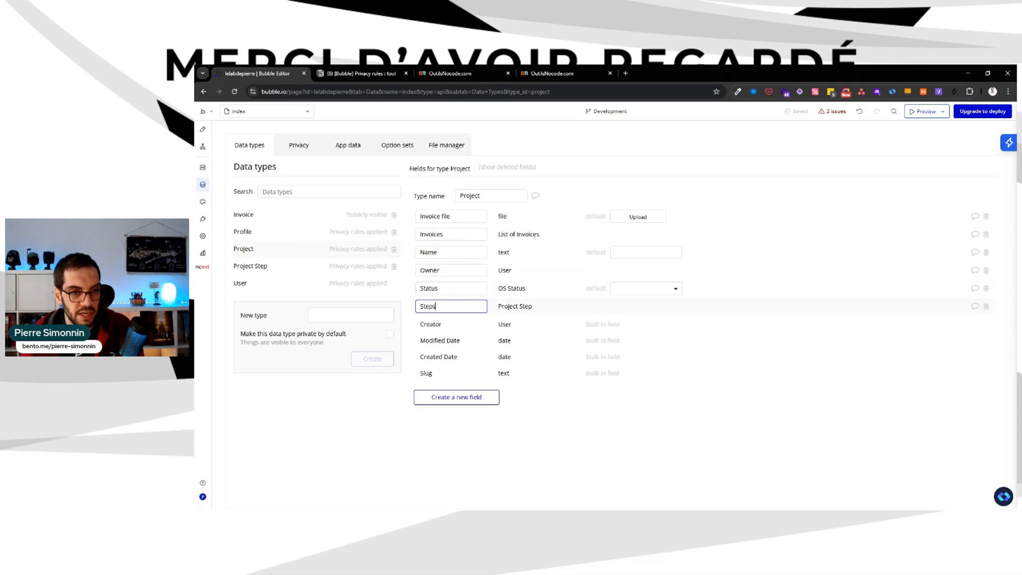
double_click(432, 306)
left_click(542, 308)
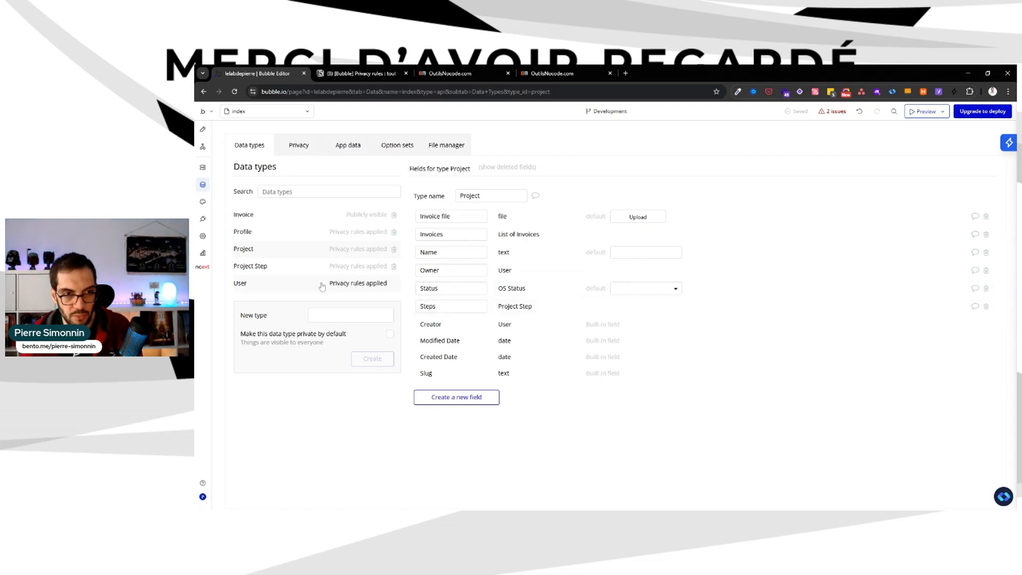
left_click(299, 269)
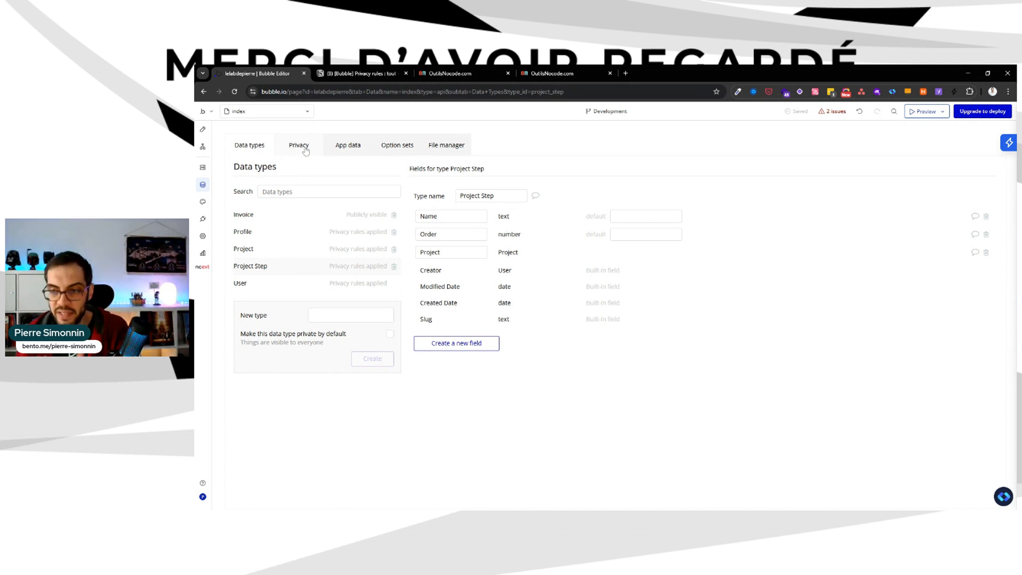
Move from Project's fields to the Project Step privacy rules.
left_click(271, 249)
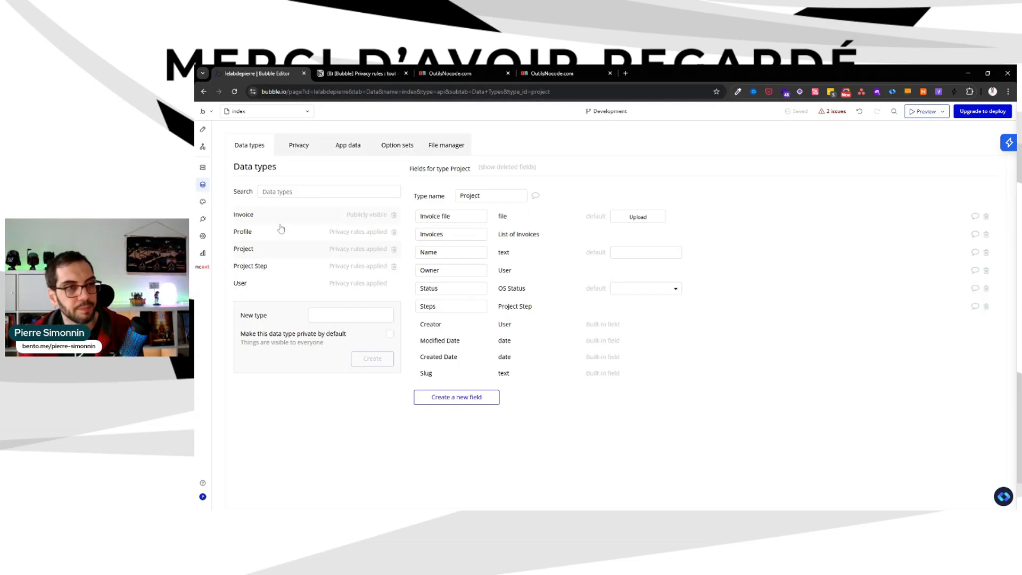
left_click(263, 267)
left_click(311, 146)
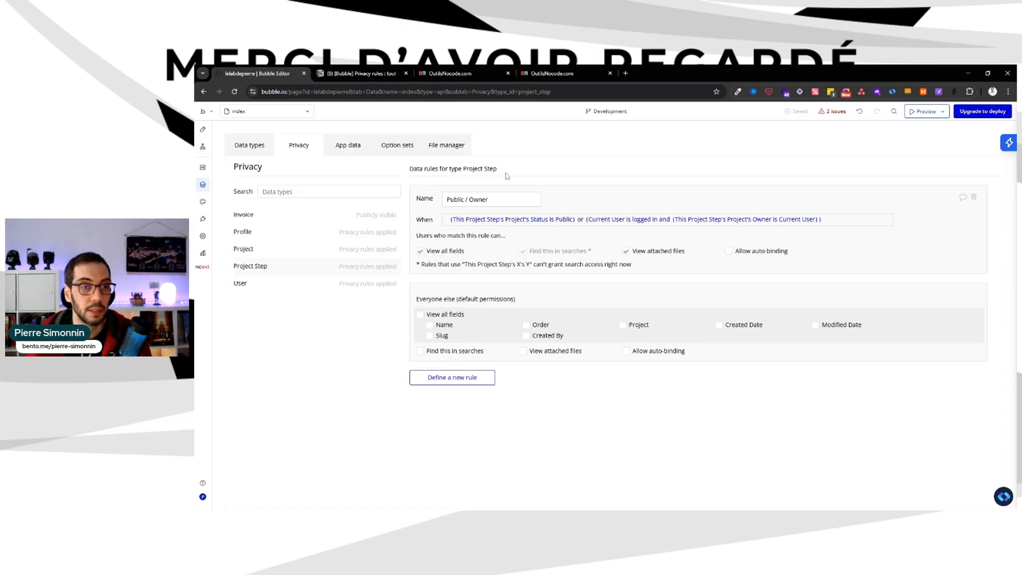
Add an Authorized Projects field to User as a list of Projects.
left_click(256, 284)
left_click(250, 146)
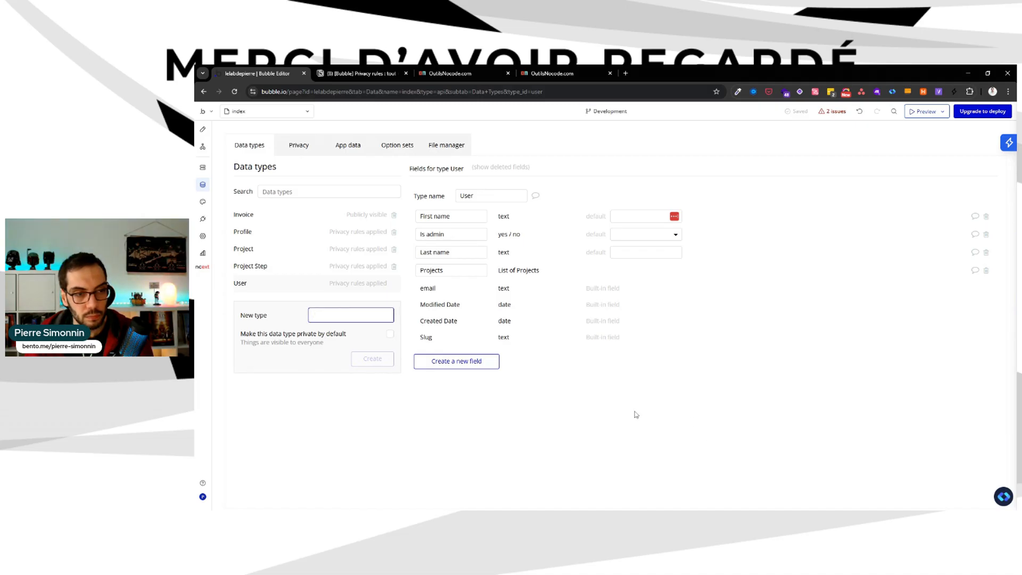
left_click(483, 362)
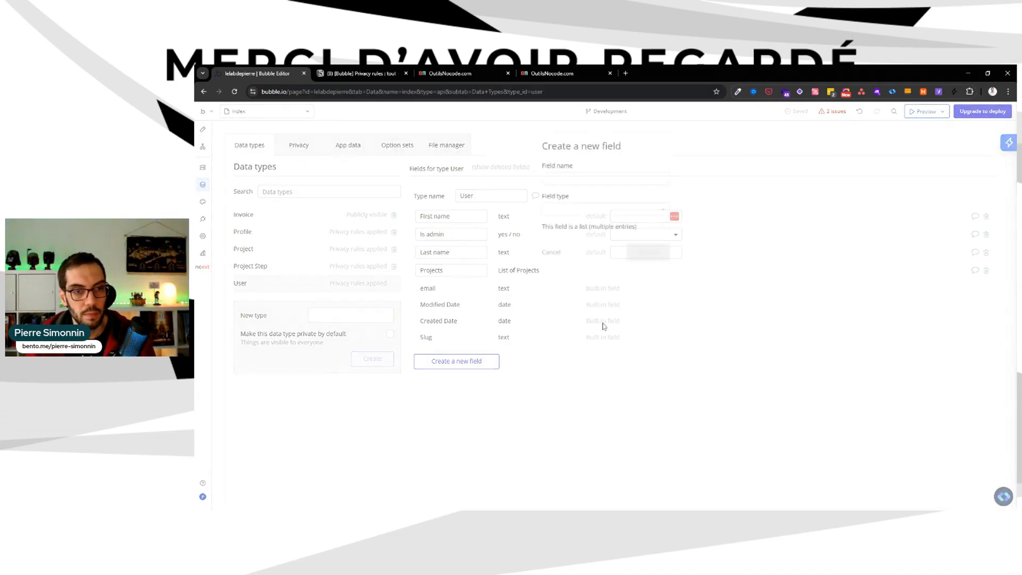
type("Autho")
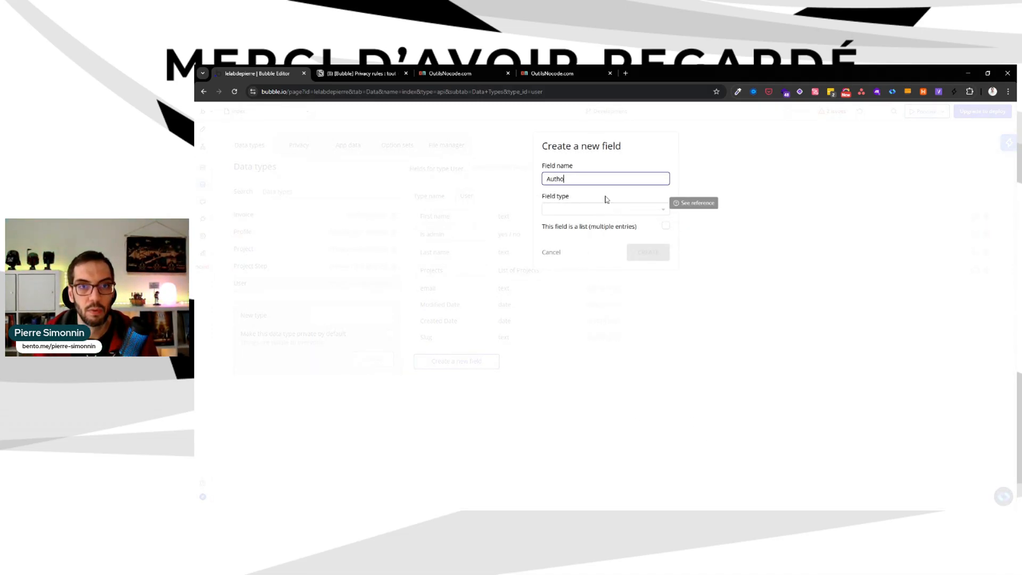
type("rized Prokec")
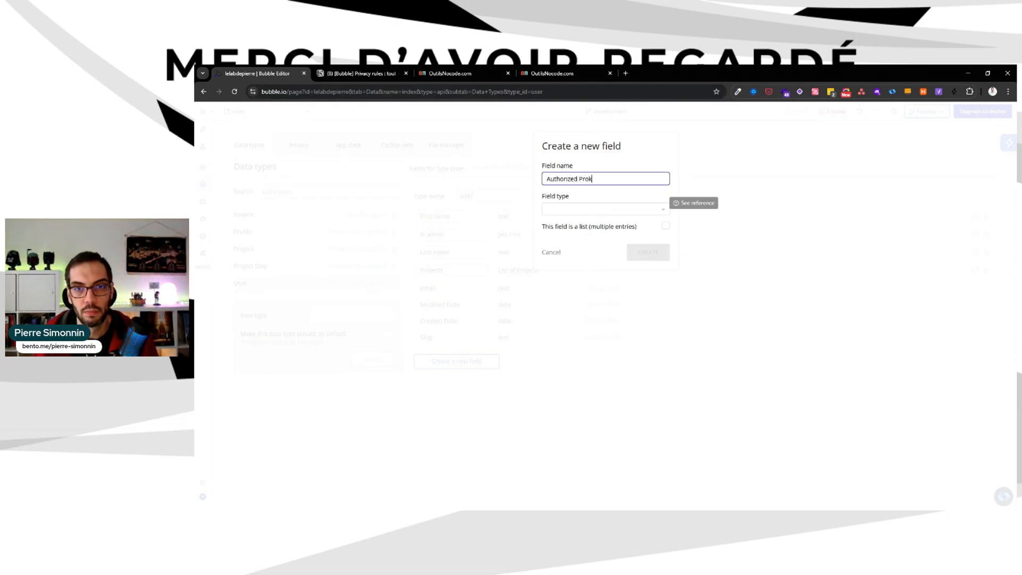
key("BackSpace")
key("BackSpace")
key("BackSpace")
type("jects")
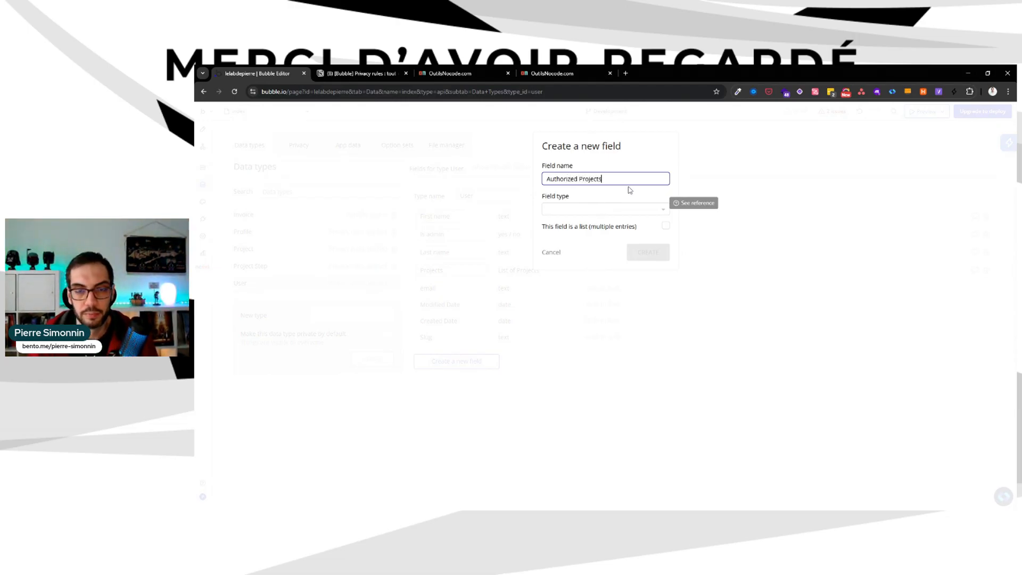
left_click(583, 213)
type("proj")
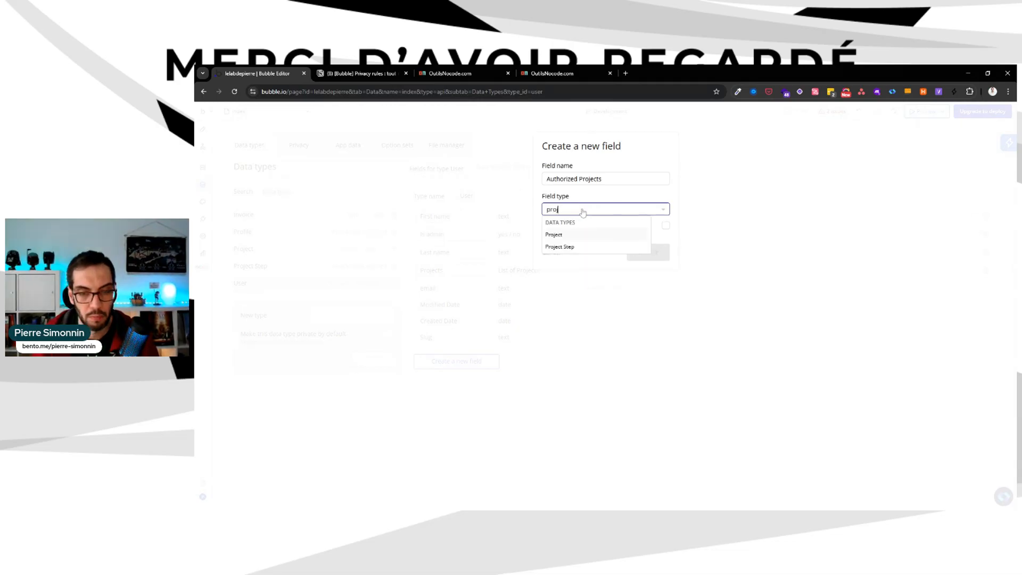
left_click(621, 234)
left_click(665, 225)
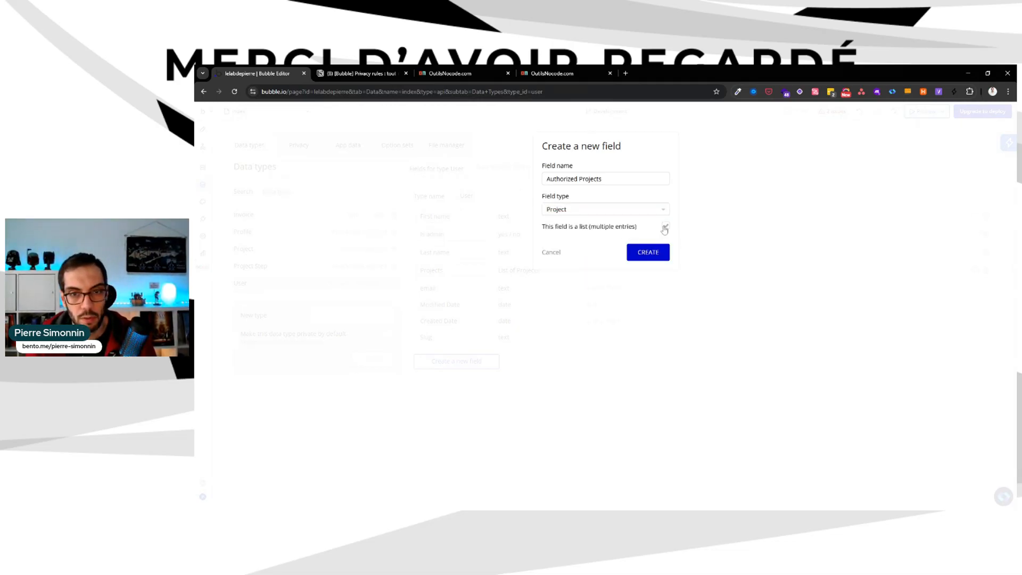
left_click(649, 253)
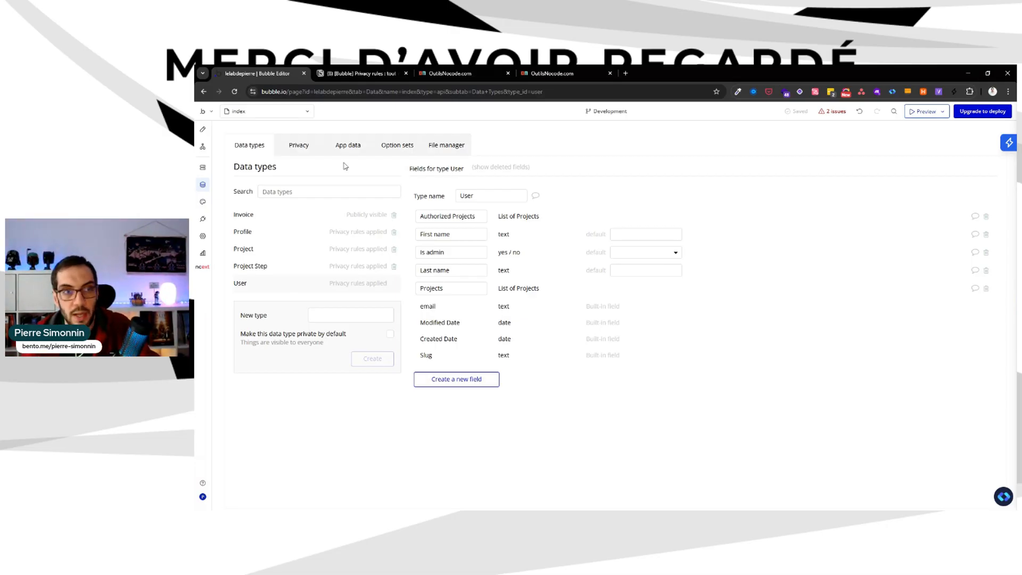
Create a new Project privacy rule named Authorized.
triple_click(442, 216)
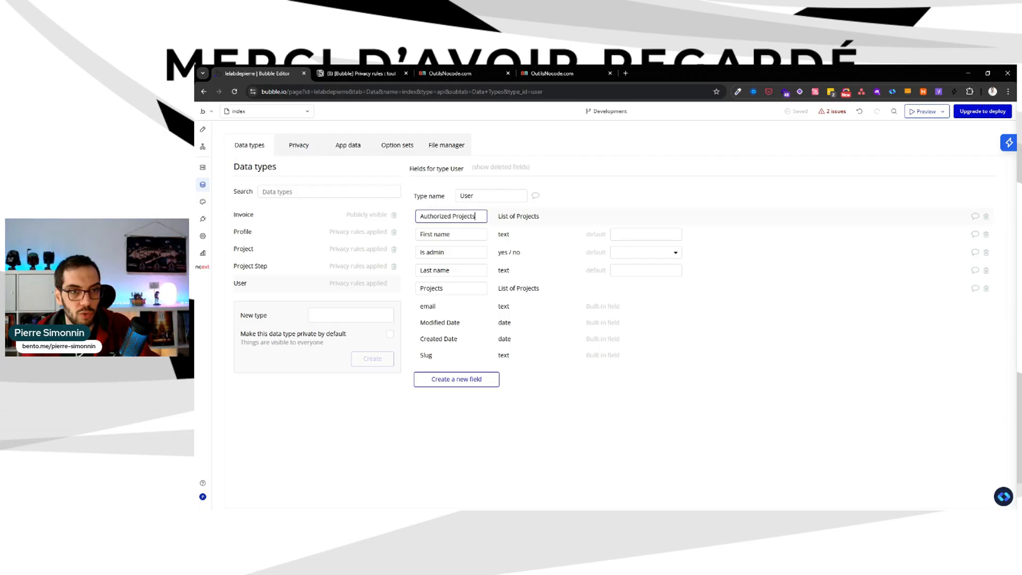
left_click(307, 155)
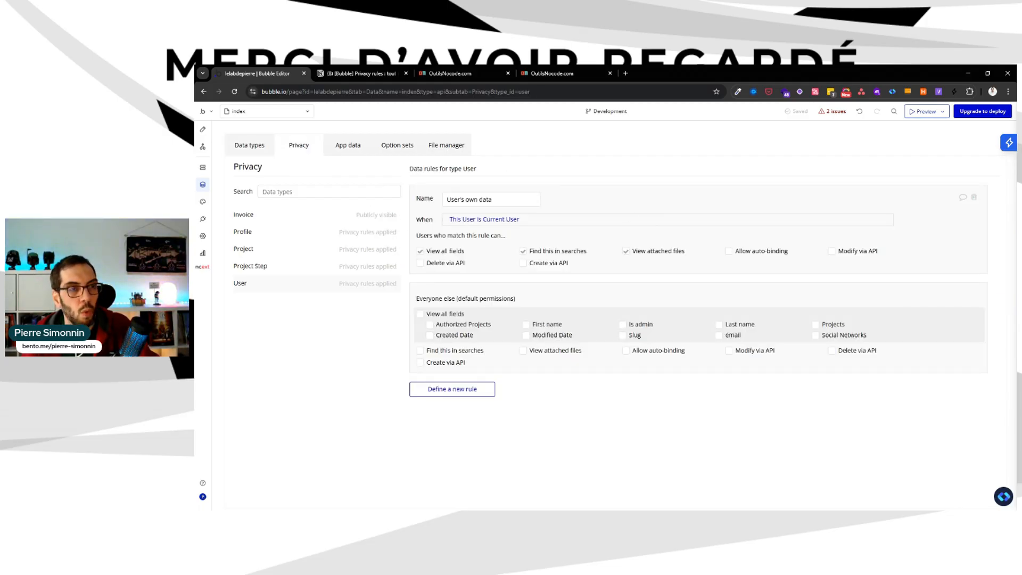
left_click(290, 250)
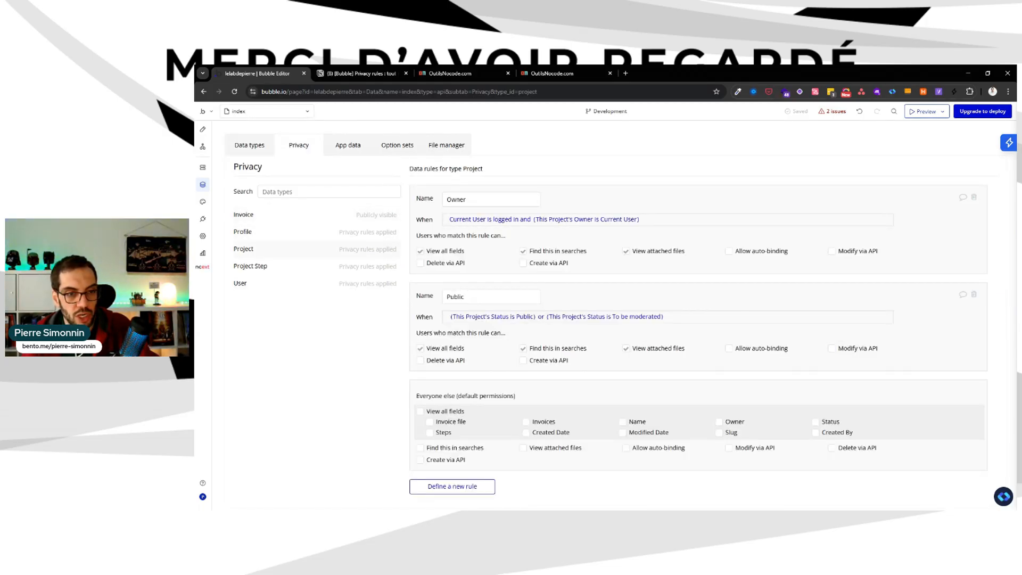
left_click(468, 486)
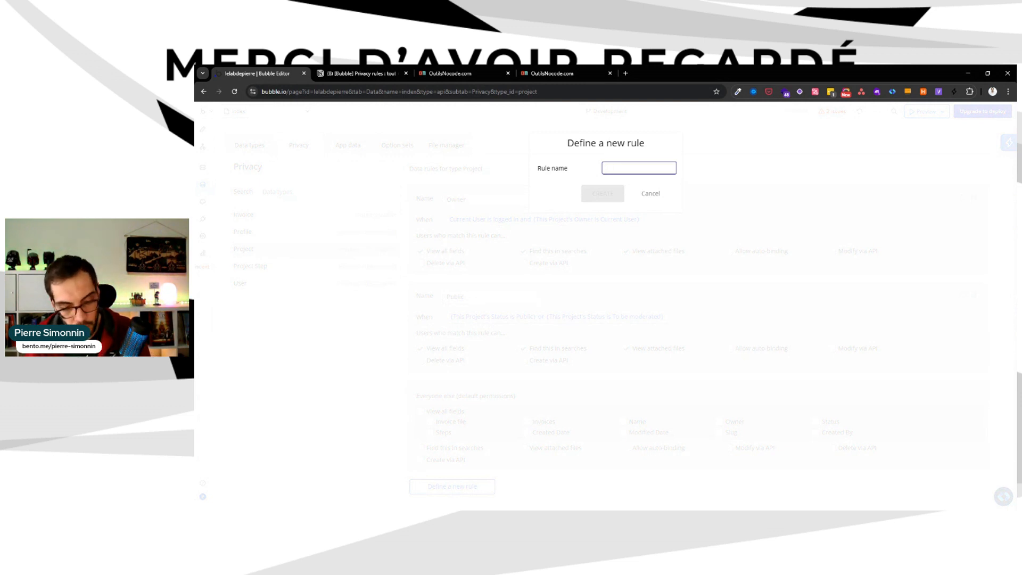
type("Authoe")
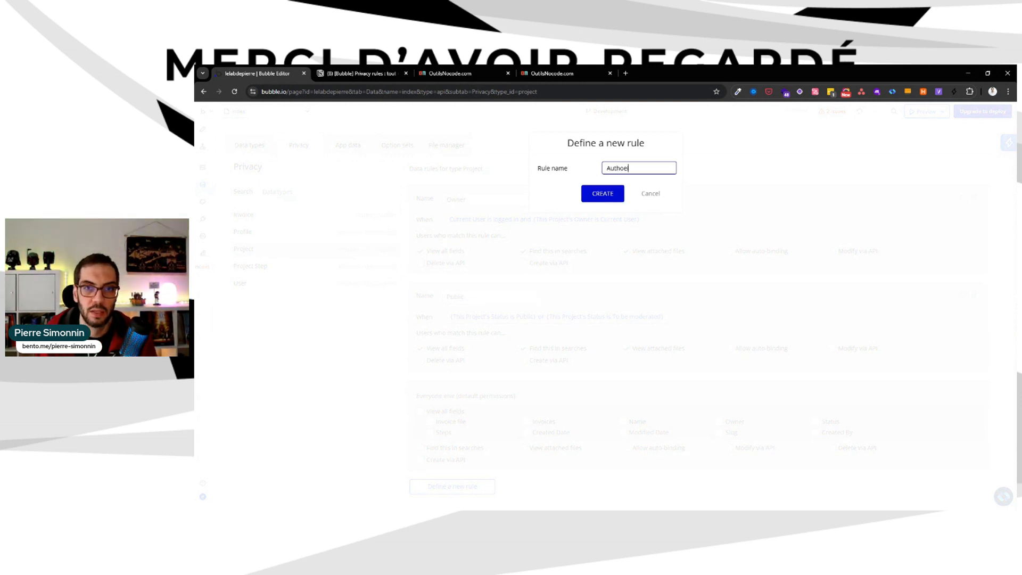
key("BackSpace")
type("rized")
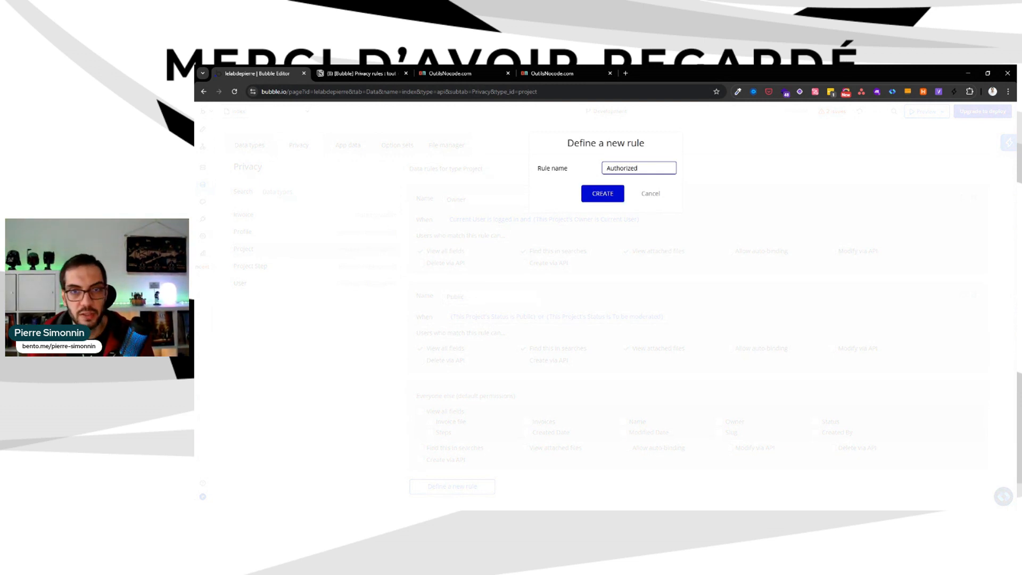
left_click(611, 197)
Set the Authorized rule's When to Current User's Authorized Projects contains This Project.
left_click(457, 220)
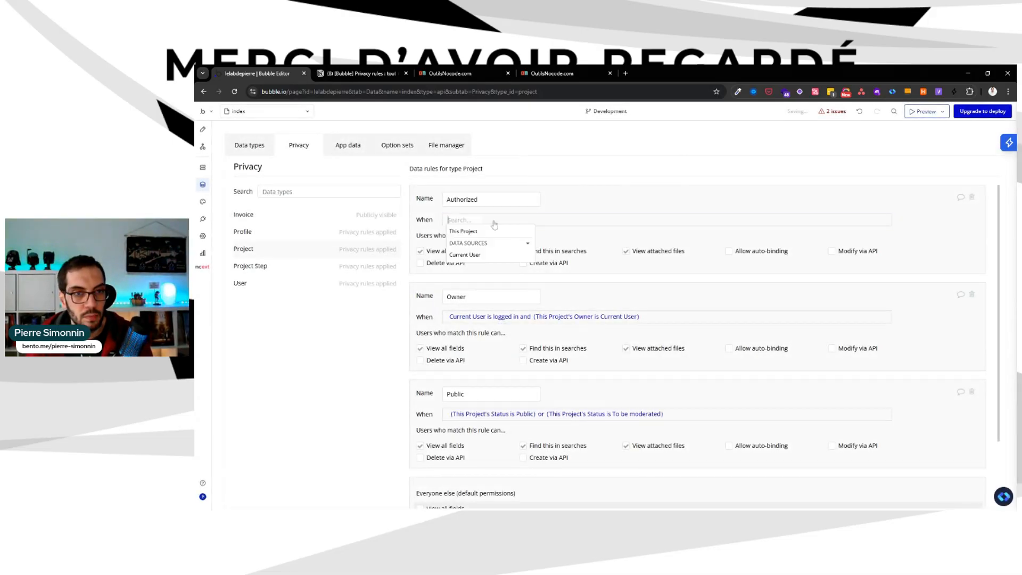
left_click(502, 255)
left_click(541, 277)
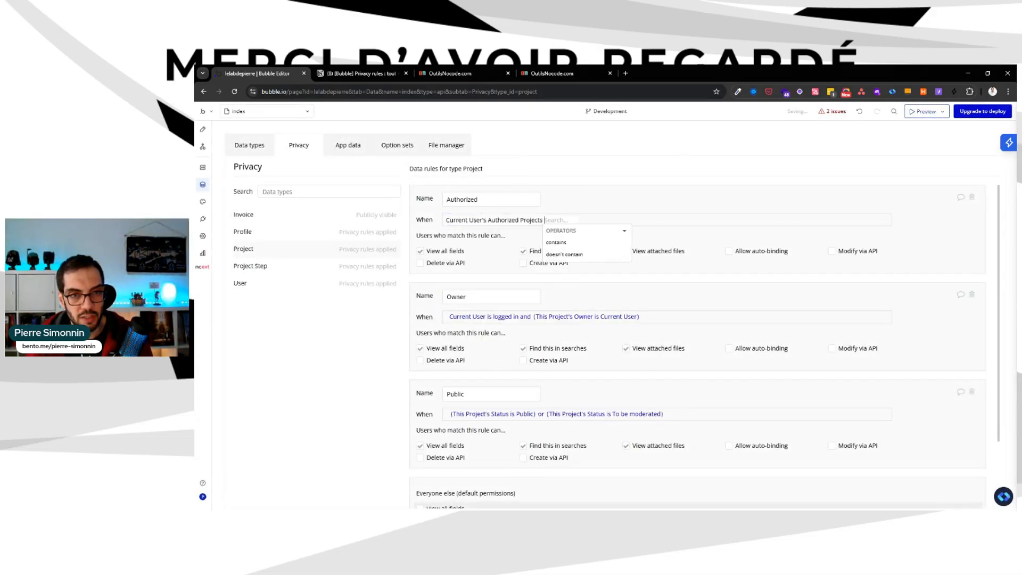
left_click(595, 241)
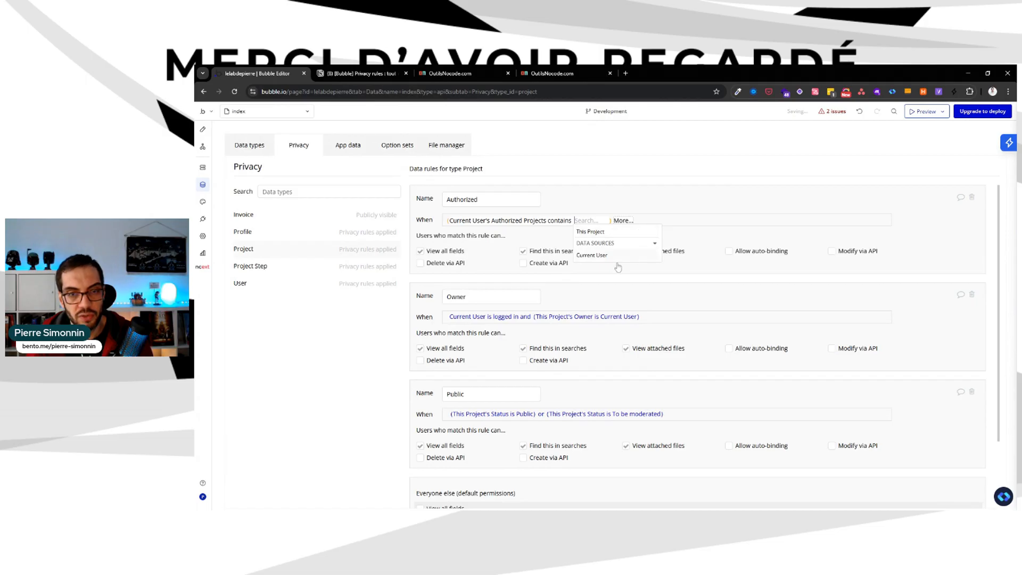
left_click(615, 233)
left_click(620, 211)
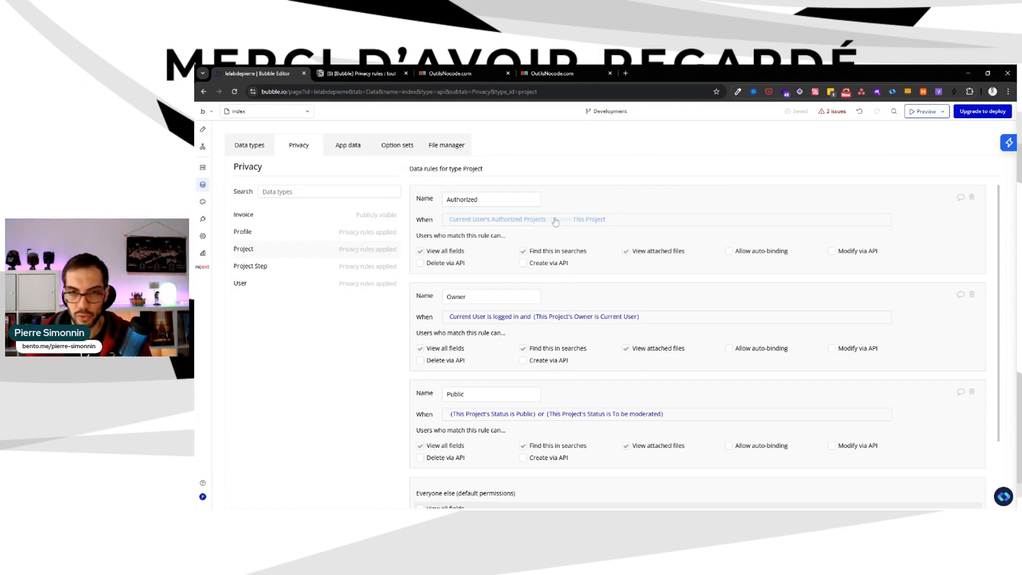
left_click(296, 266)
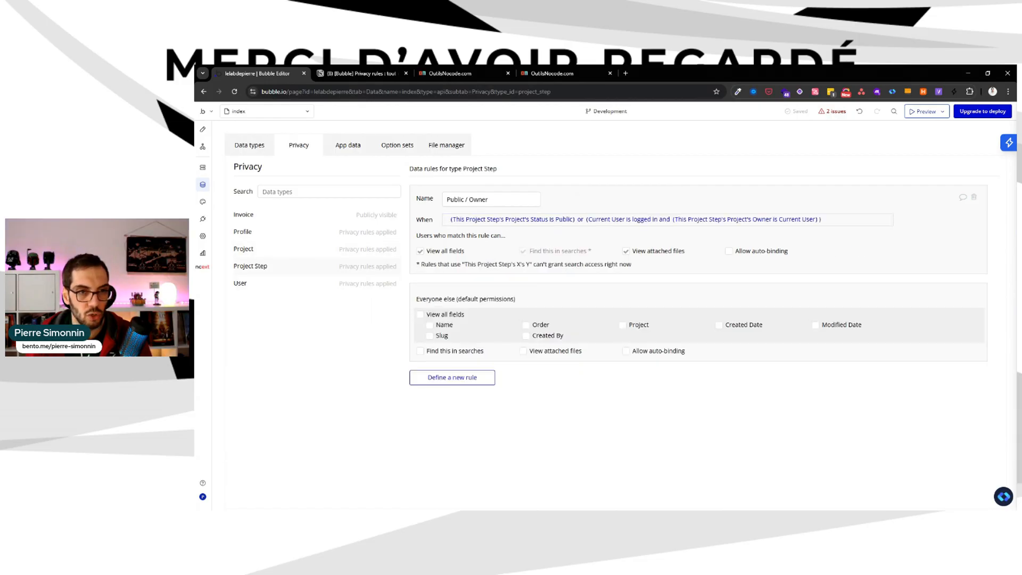
Add an 'Authorized' rule to Project Step: Current User's Authorized Projects contains This Project Step's Project.
left_click(463, 378)
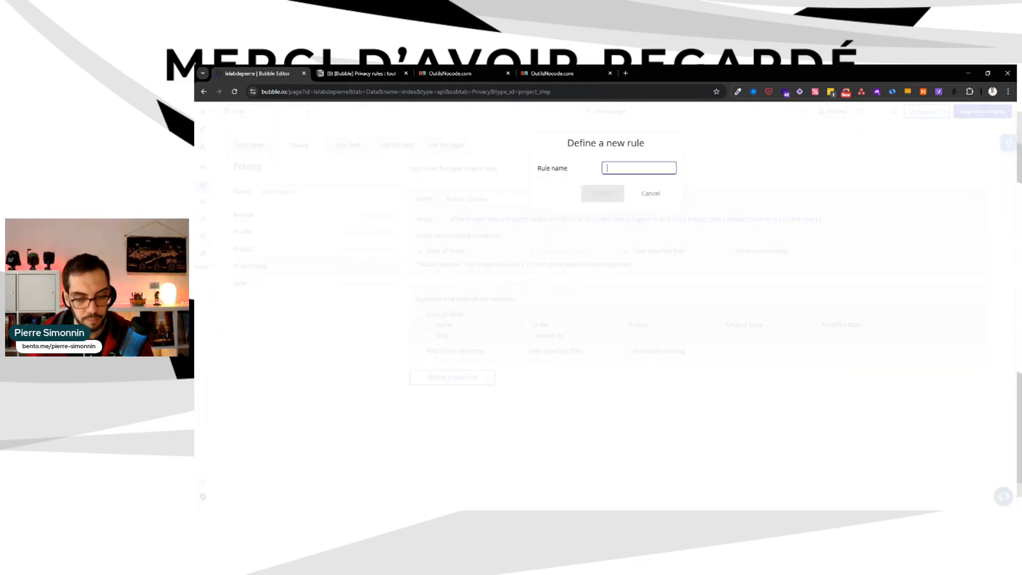
type("Authorized")
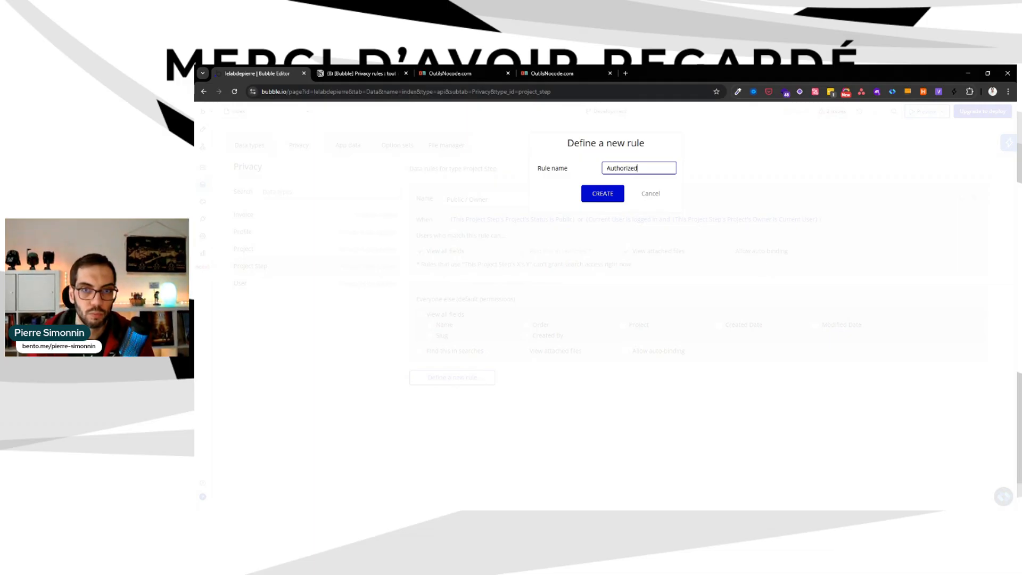
left_click(603, 193)
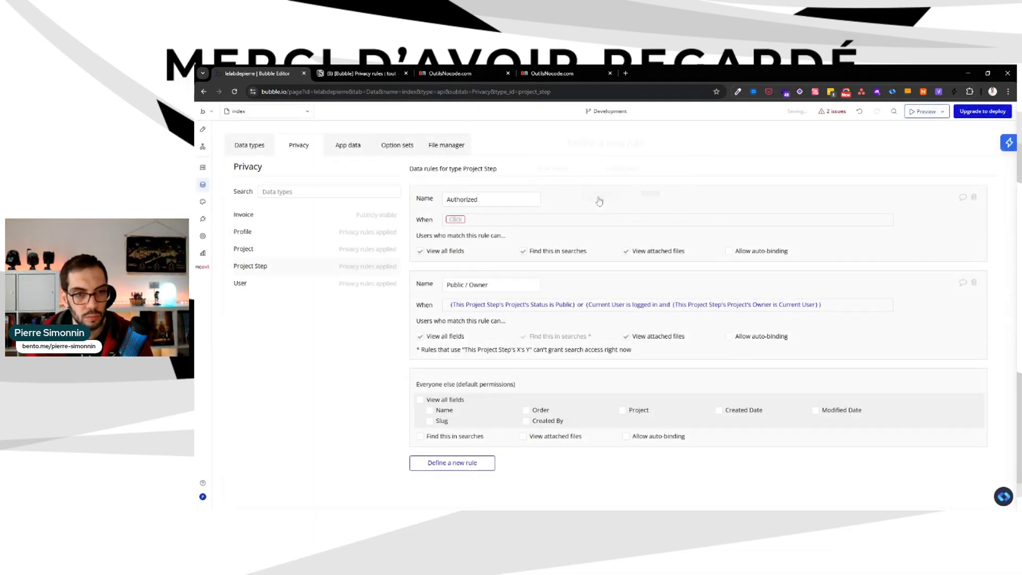
right_click(464, 224)
left_click(520, 211)
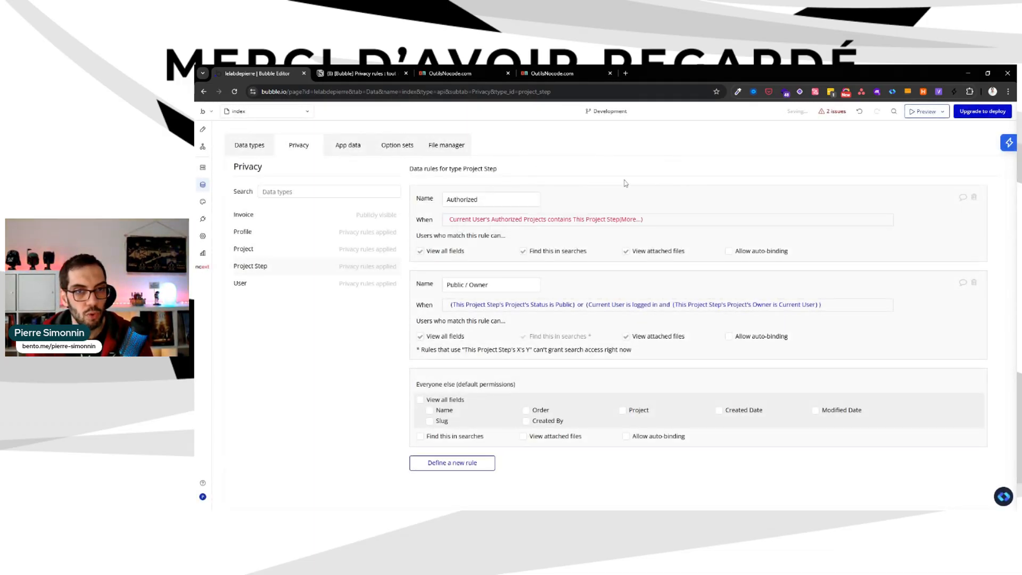
left_click(627, 221)
left_click(662, 303)
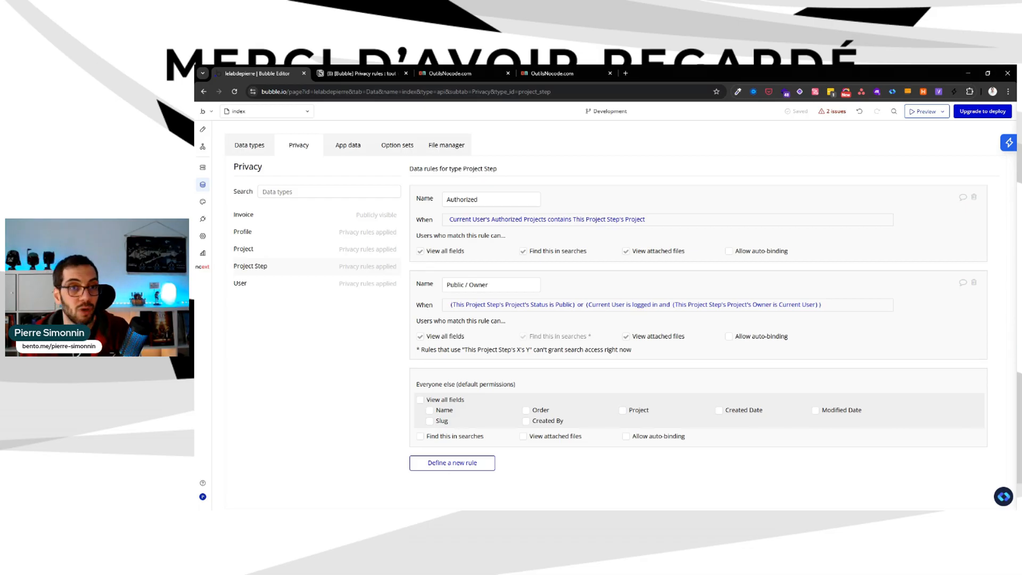
left_click_drag(479, 199, 398, 213)
left_click(373, 330)
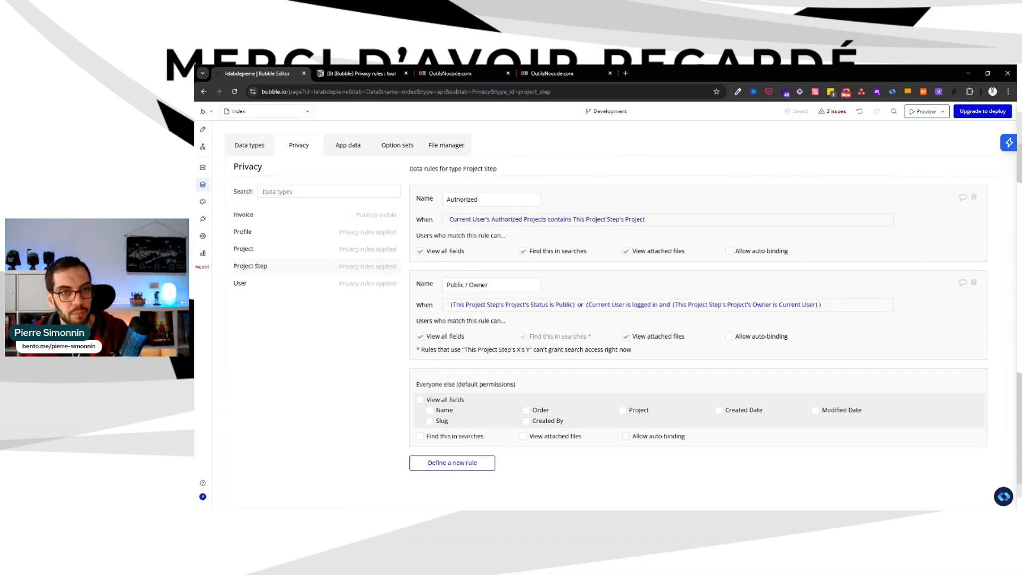
left_click(523, 252)
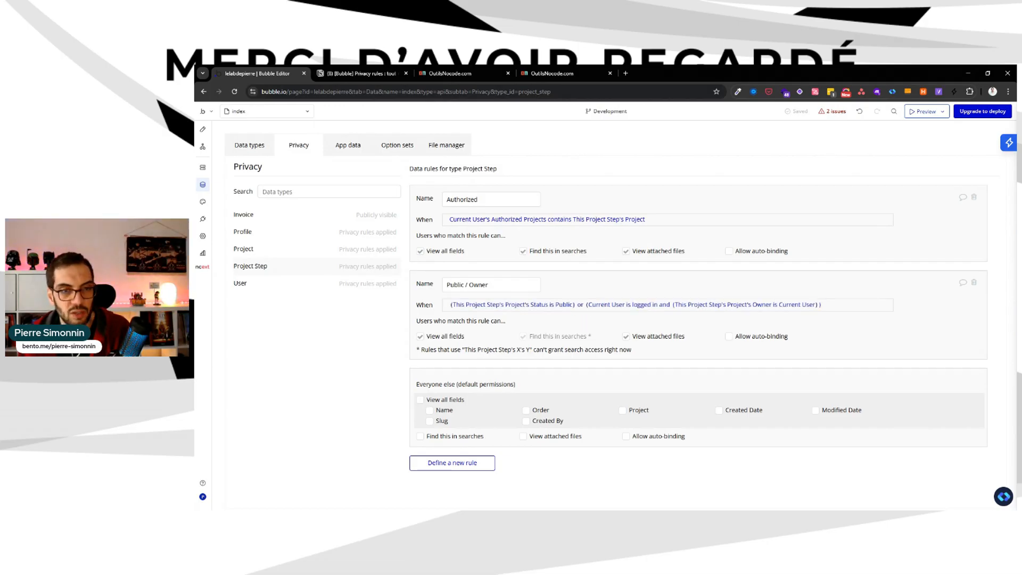
left_click_drag(489, 285, 446, 285)
left_click(585, 285)
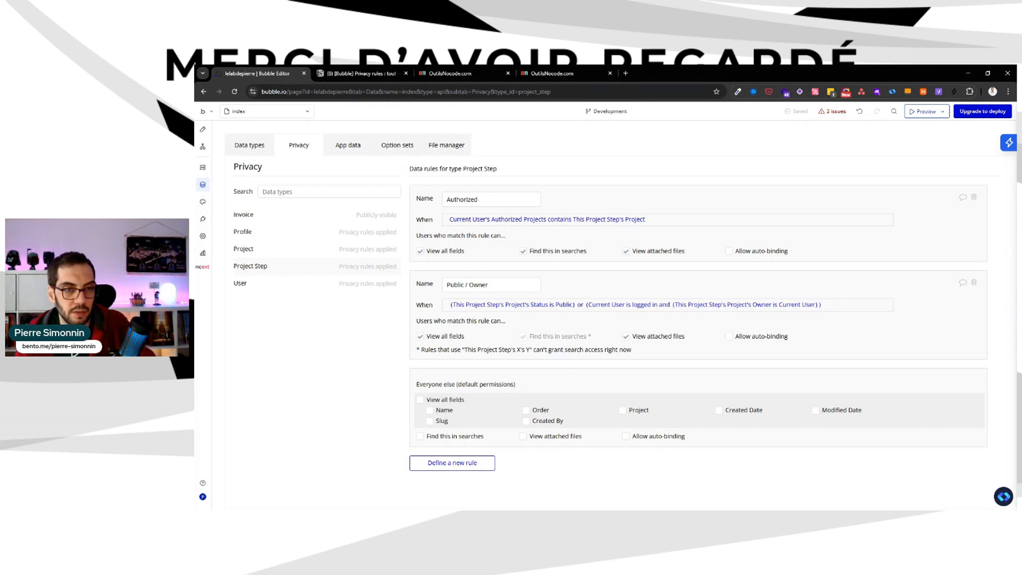
Start an 'Owner of Projects' field on User, cancel it, and go to the User privacy rules.
left_click(234, 149)
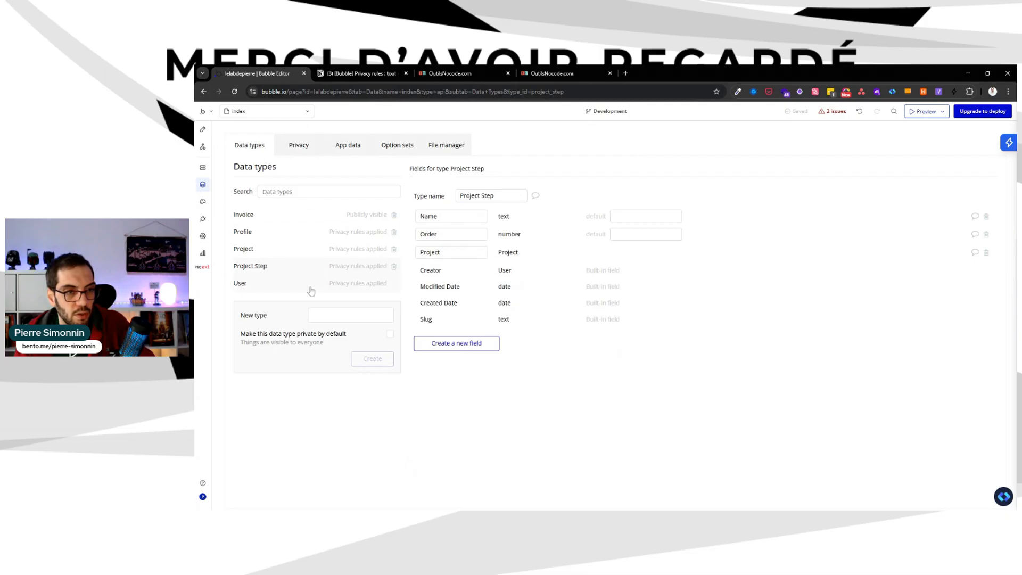
left_click(246, 284)
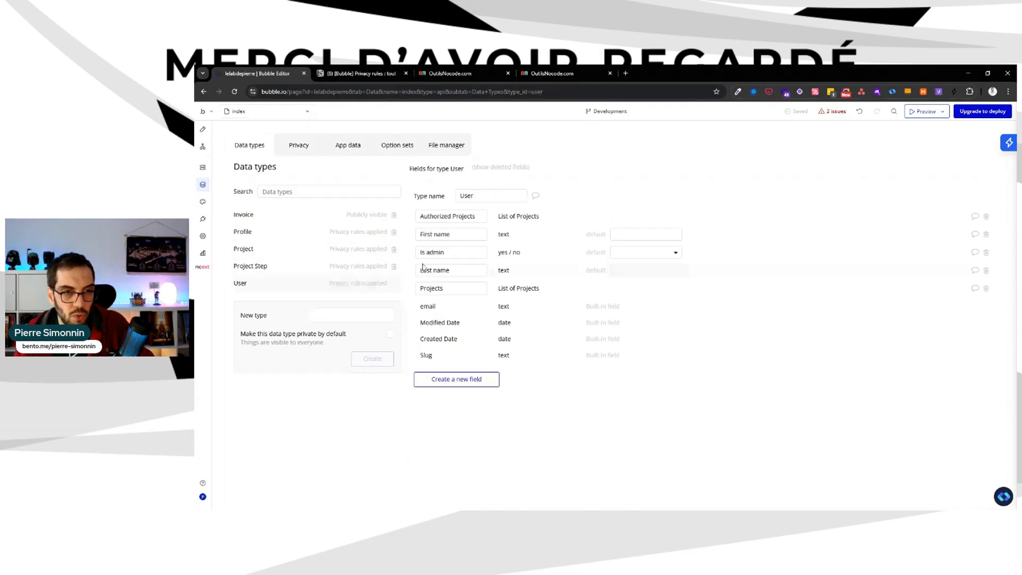
left_click(458, 380)
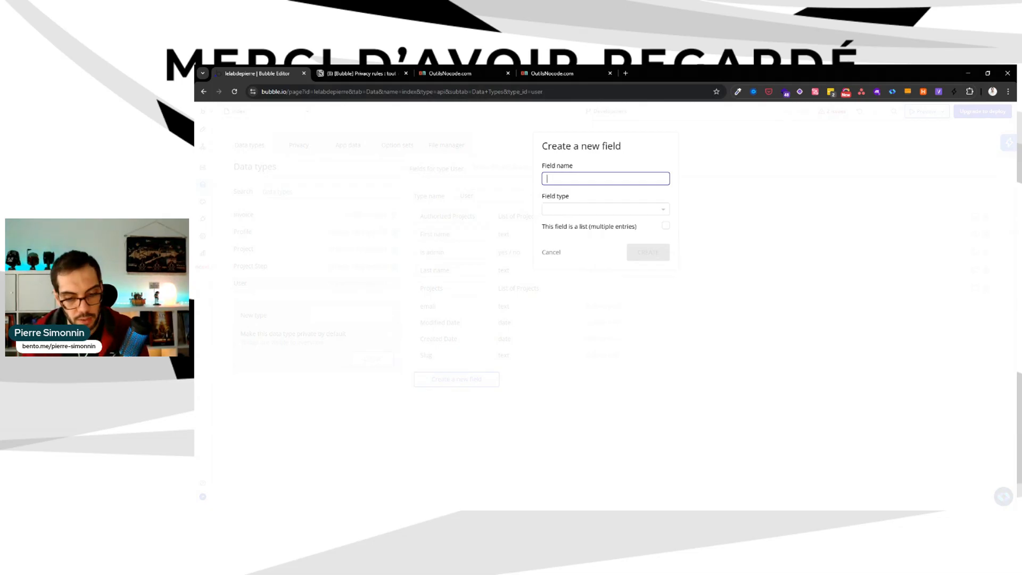
type("Owner of P")
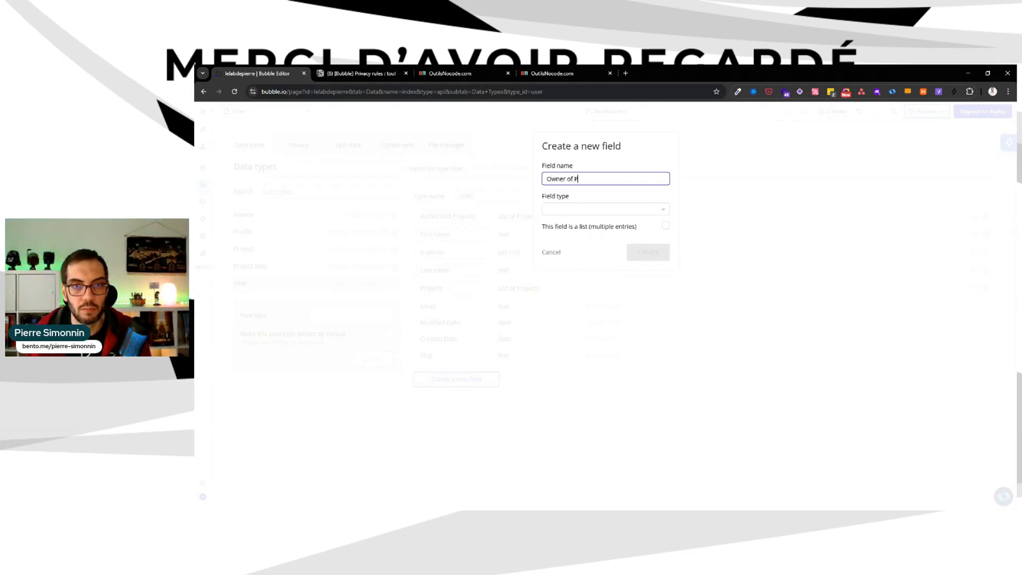
type("rojects")
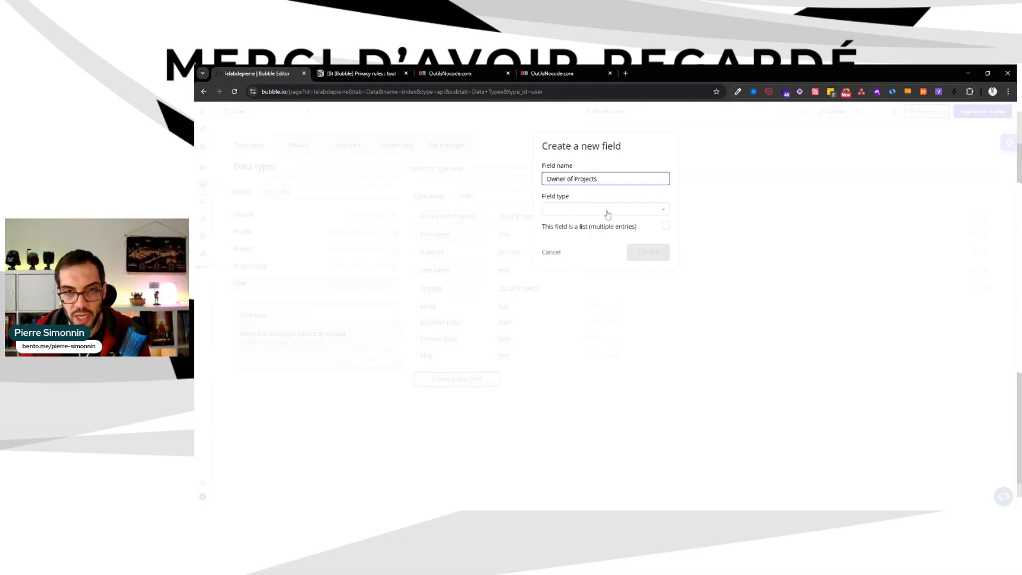
left_click(551, 252)
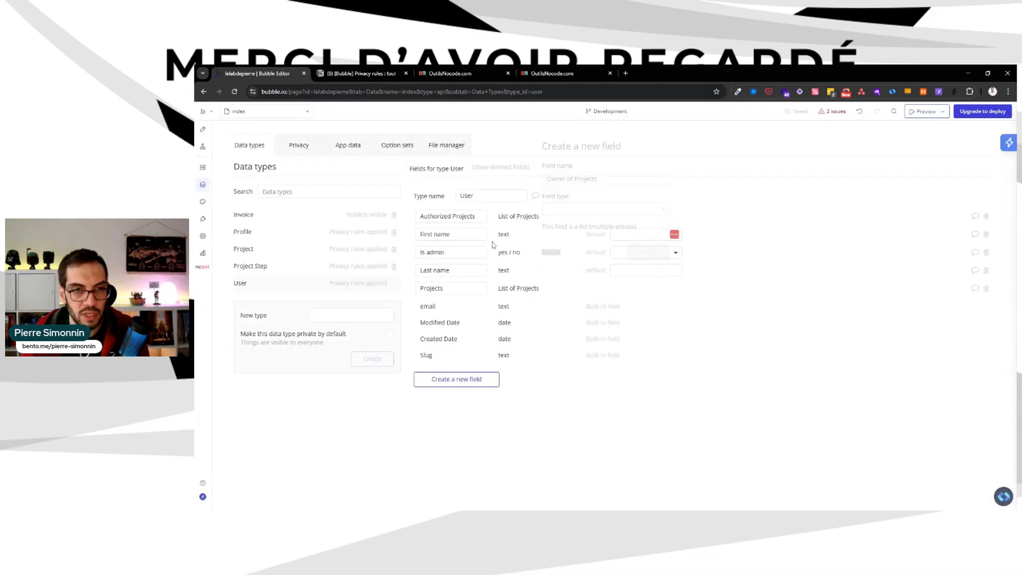
left_click(290, 149)
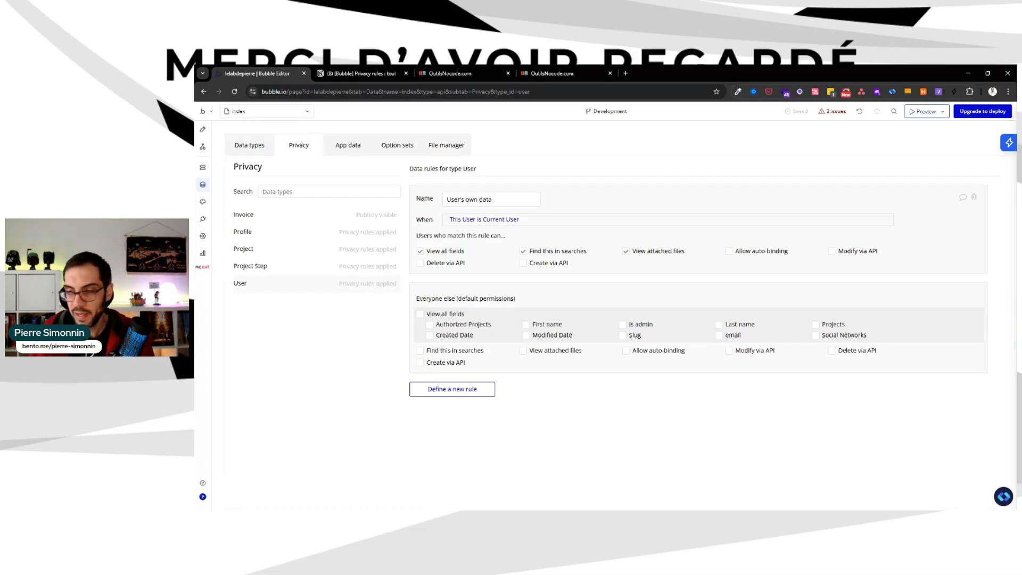
Check Project Step's privacy rules, then return to Project's Authorized, Owner and Public rules.
left_click(282, 271)
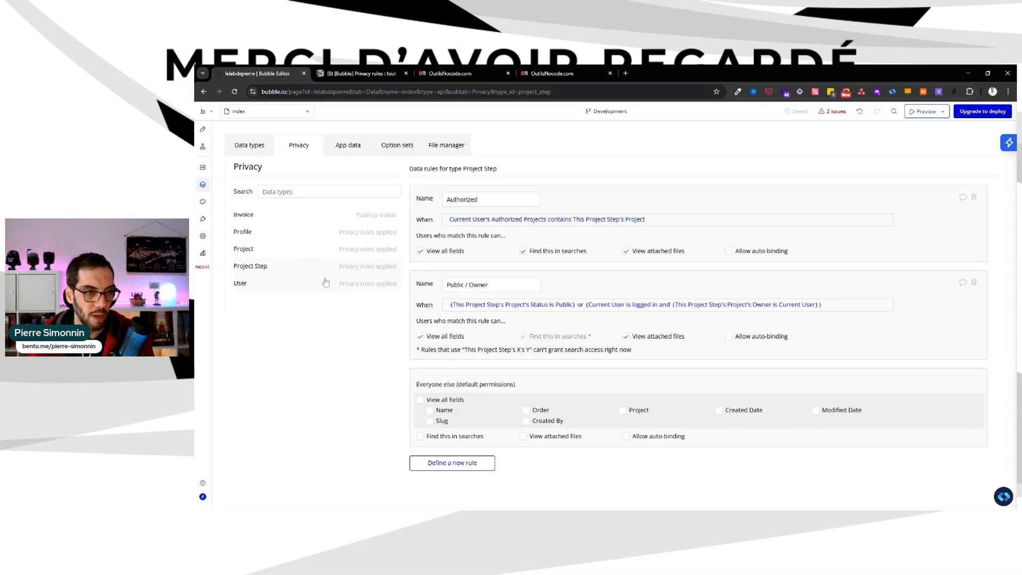
left_click(281, 250)
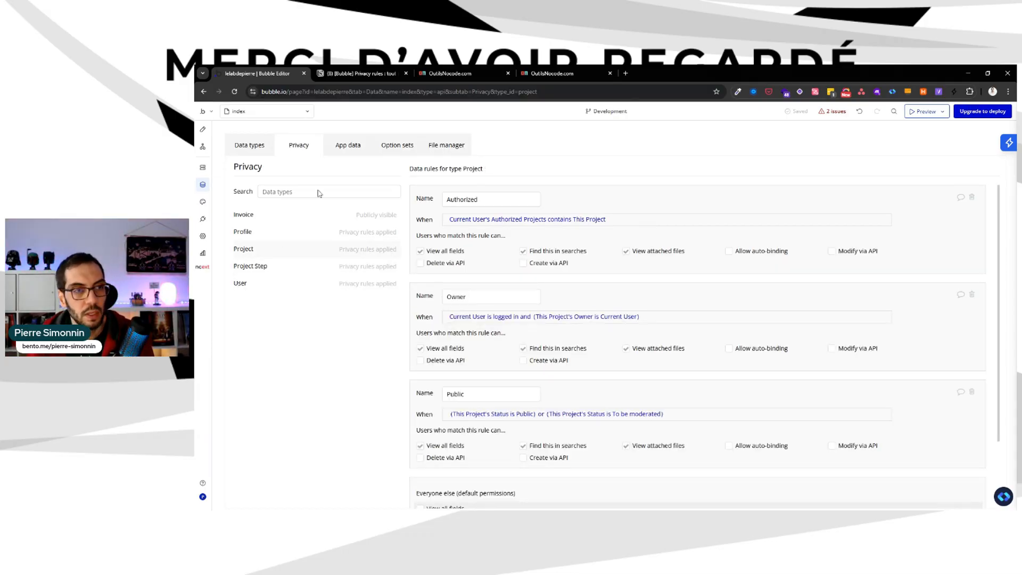
Create an 'Authorized Users' field on Project whose type is a list of Users.
left_click(277, 147)
left_click(482, 394)
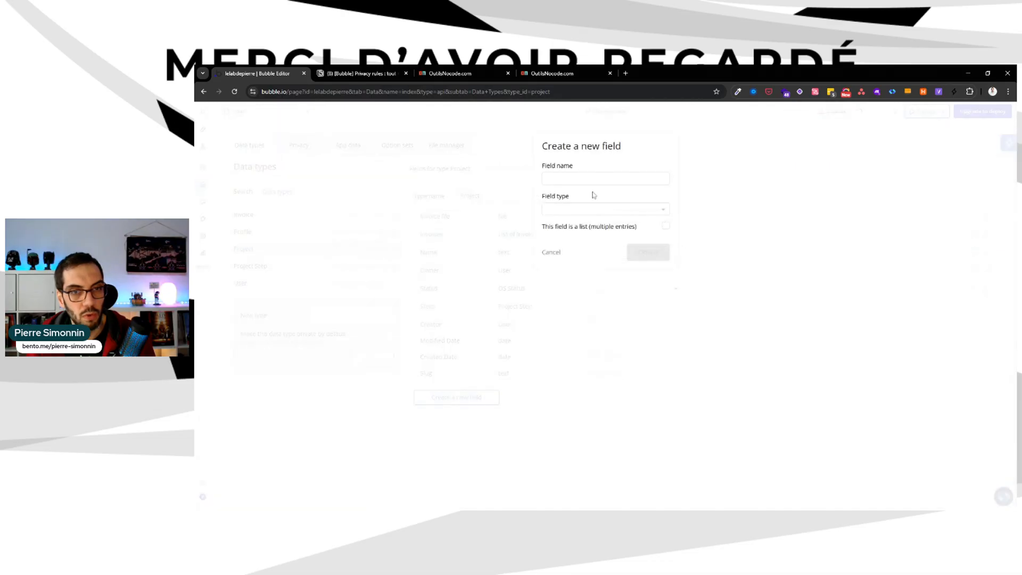
type("Auhtor")
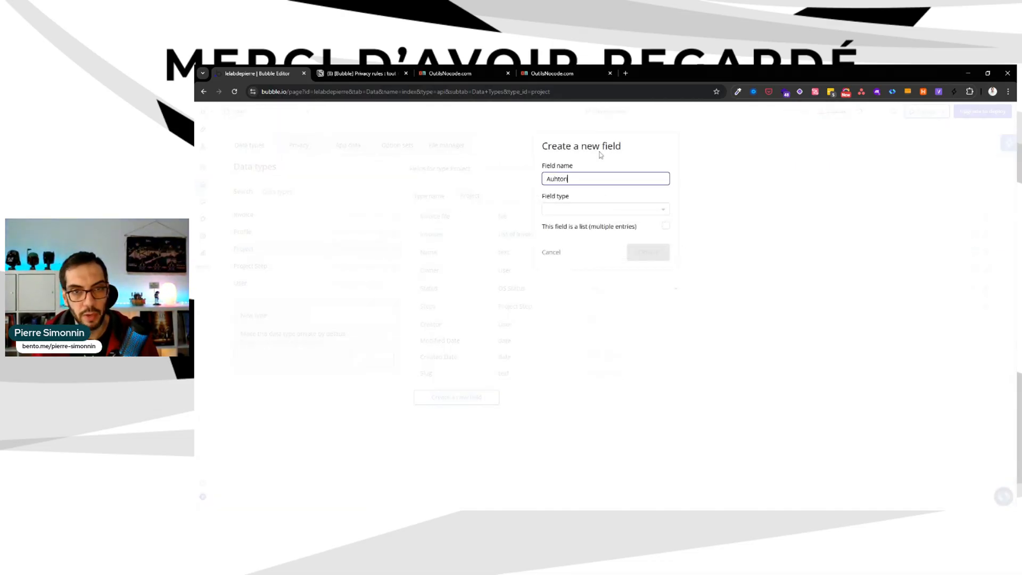
key("BackSpace")
key("BackSpace")
key("BackSpace")
key("BackSpace")
type("thori")
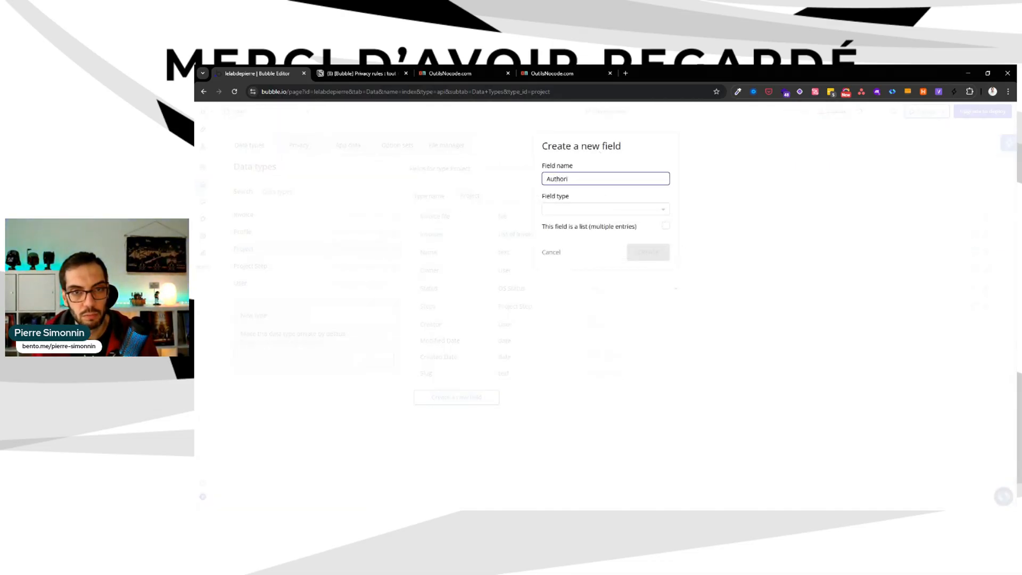
type("szed")
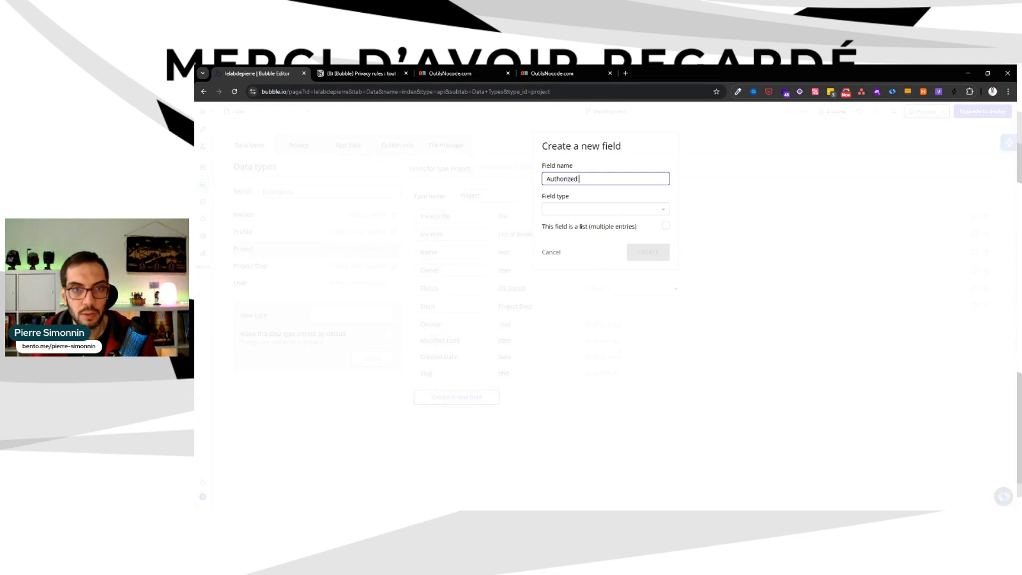
type(" Users")
left_click(589, 210)
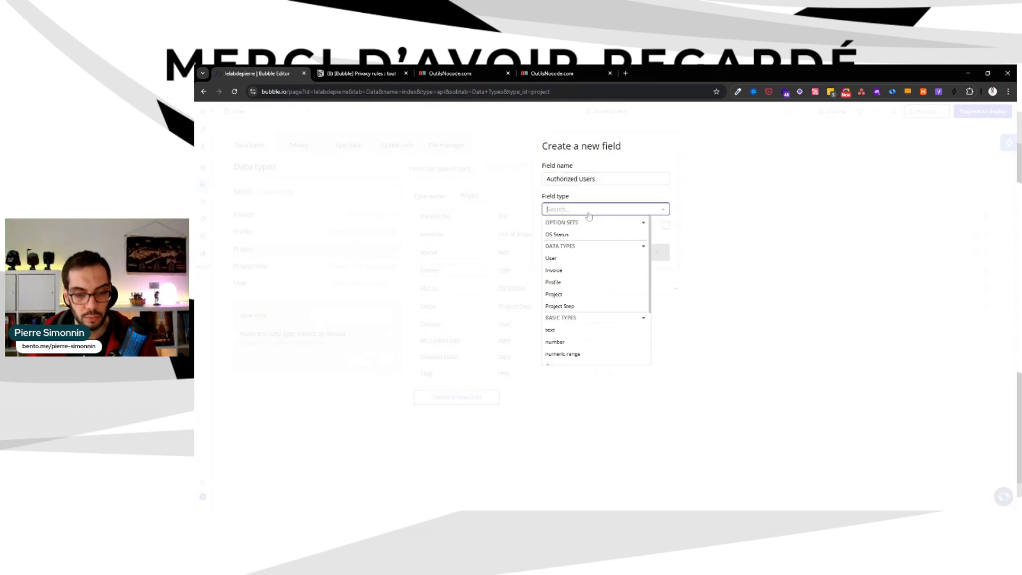
type("user")
left_click(581, 235)
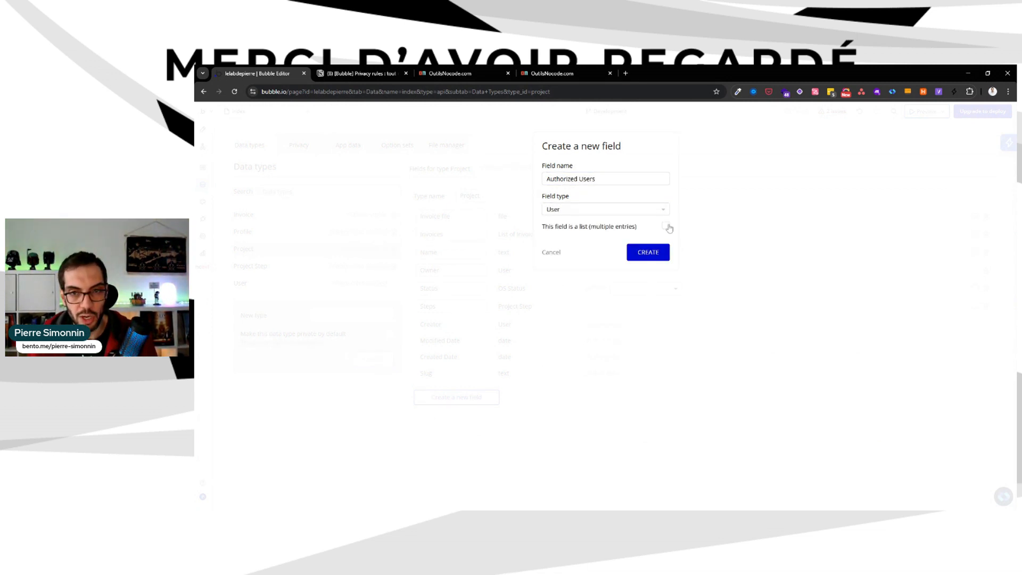
left_click(666, 226)
left_click(651, 253)
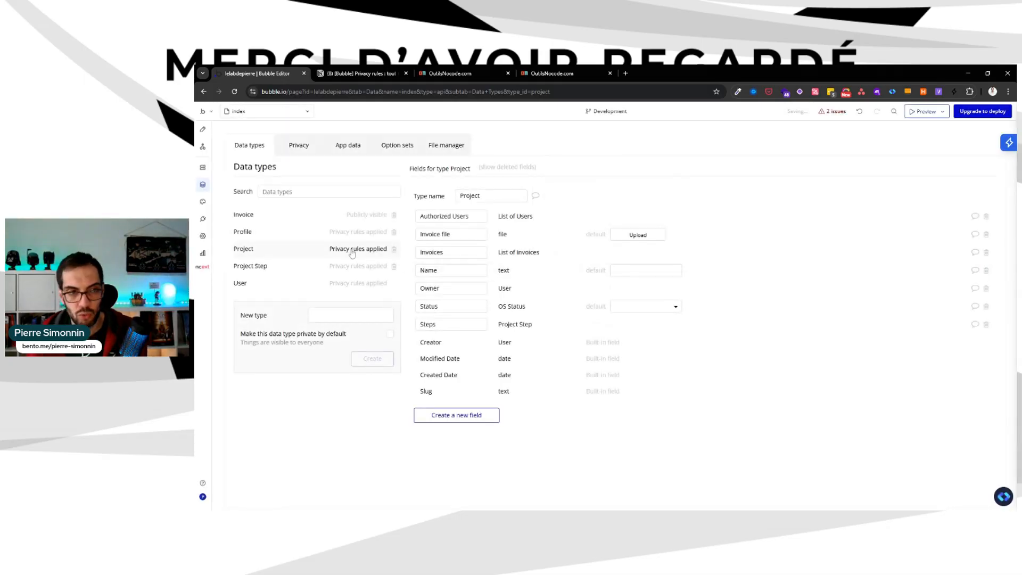
Set Project's Authorized rule condition to This Project's Authorized Users contains Current User.
left_click(318, 147)
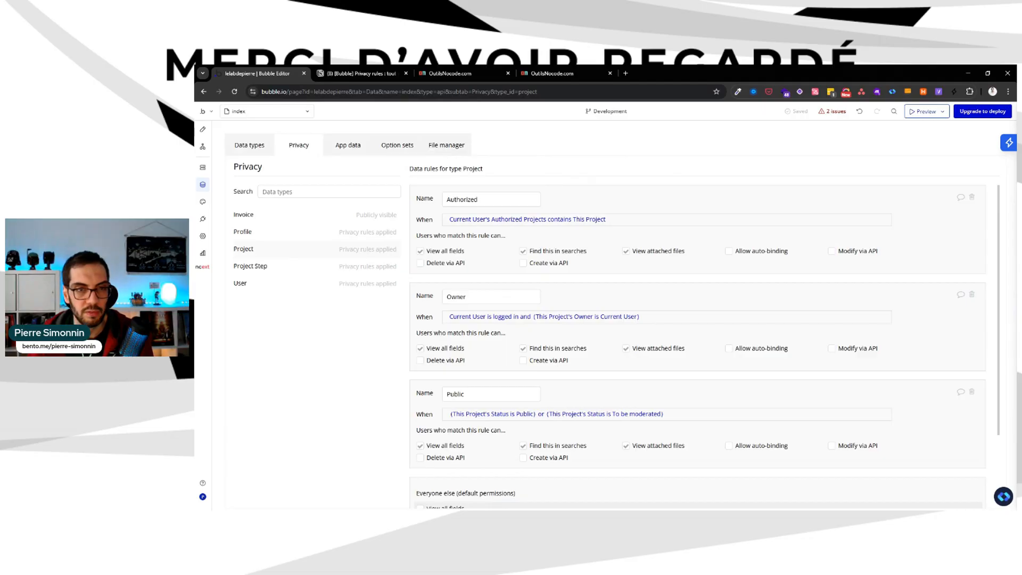
scroll(468, 319, "down", 2)
scroll(469, 224, "up", 2)
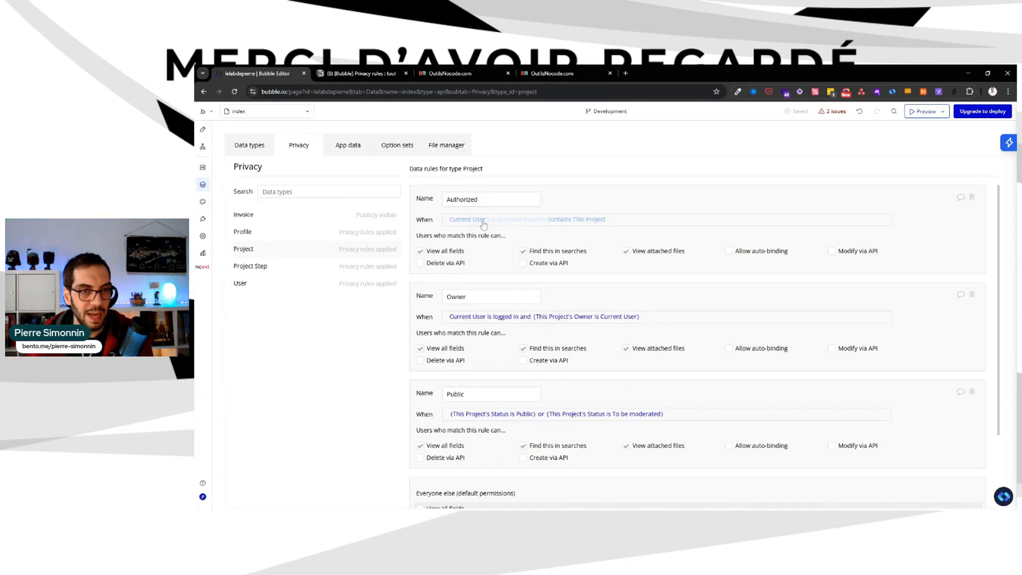
left_click(469, 224)
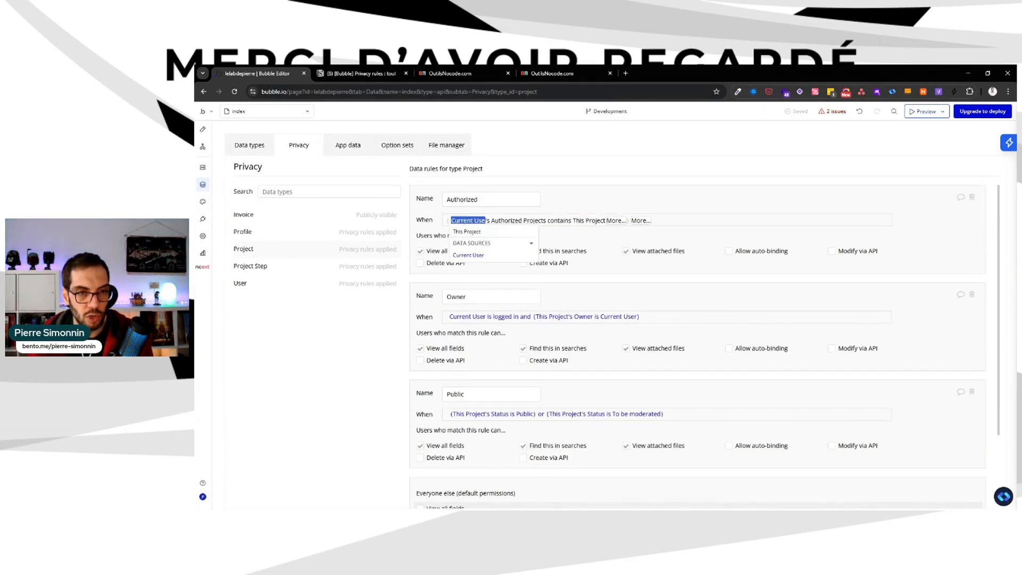
left_click(505, 234)
left_click(532, 278)
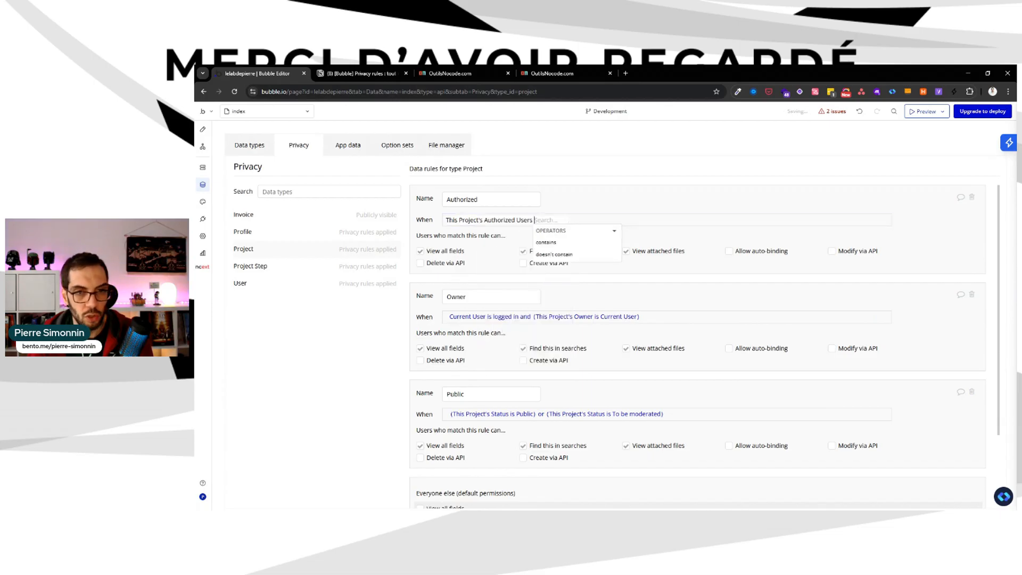
left_click(603, 245)
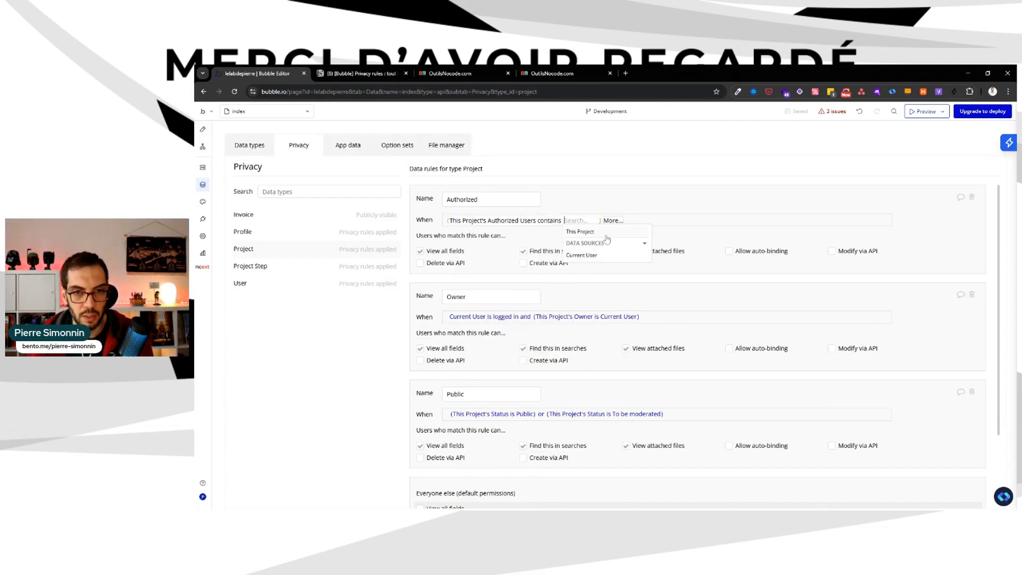
left_click(604, 256)
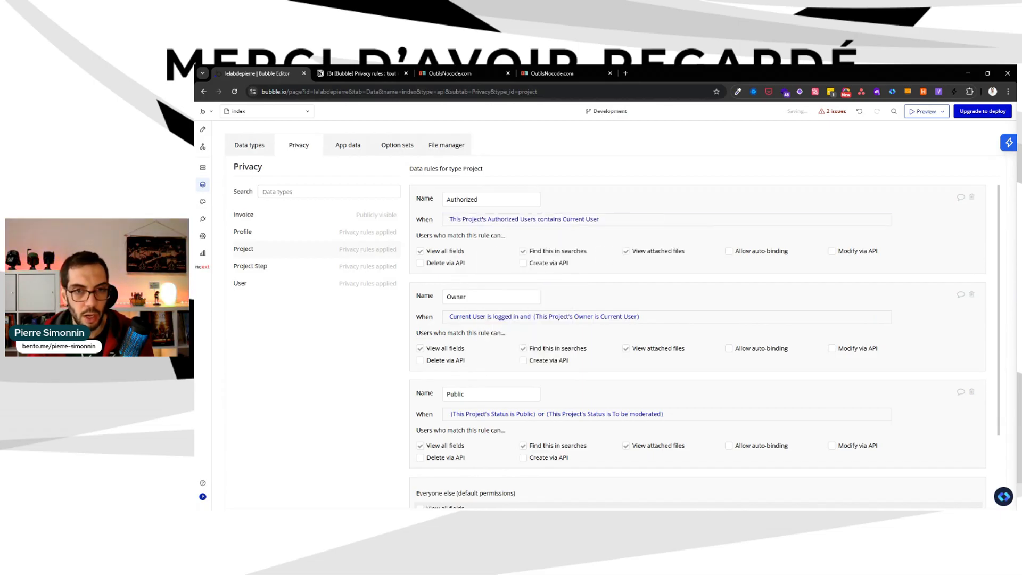
left_click(264, 269)
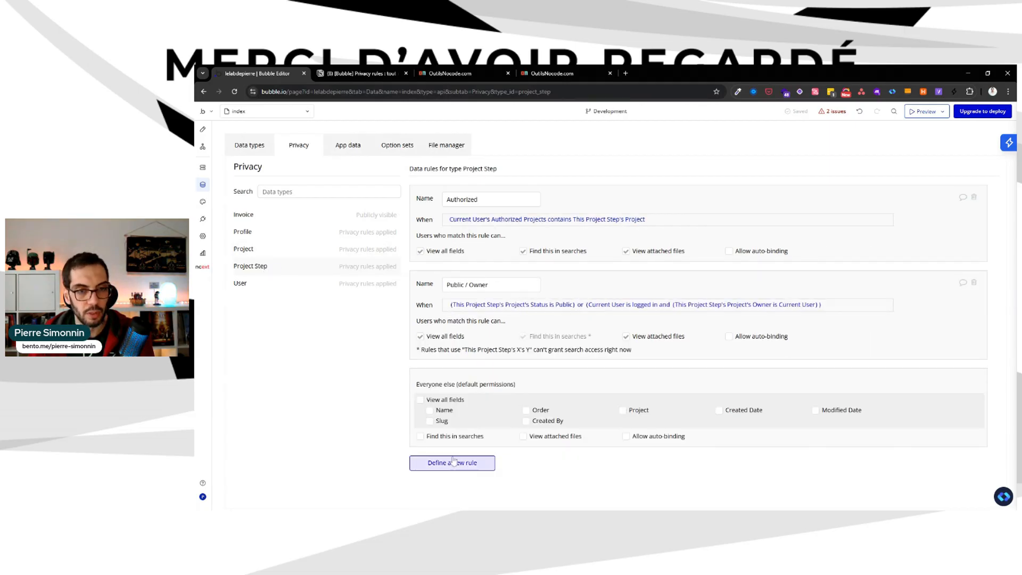
Change Project Step's Authorized condition to This Project Step's Project's Authorized Users contains Current User.
left_click(476, 221)
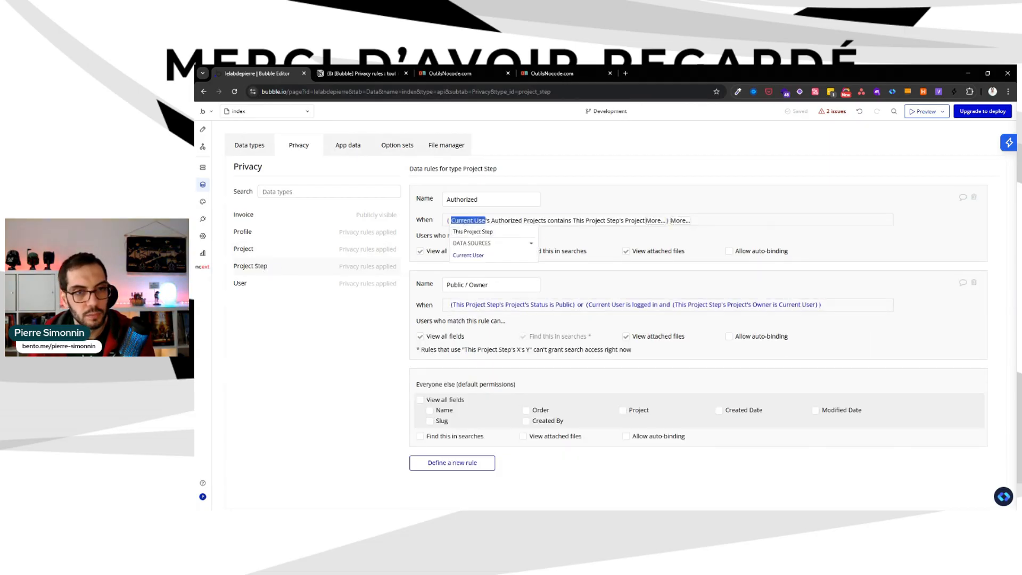
left_click(492, 230)
left_click(536, 306)
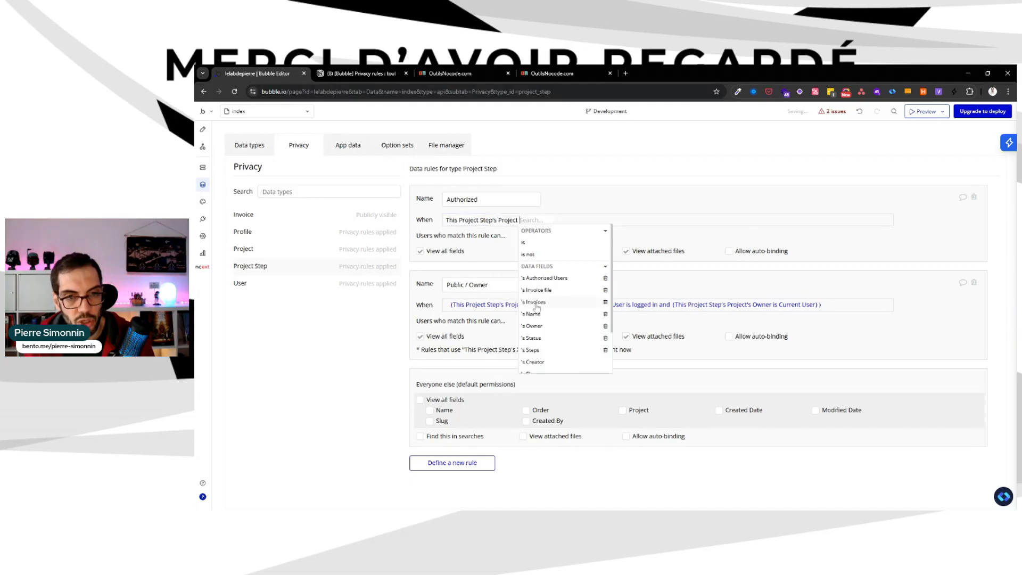
left_click(565, 283)
left_click(620, 242)
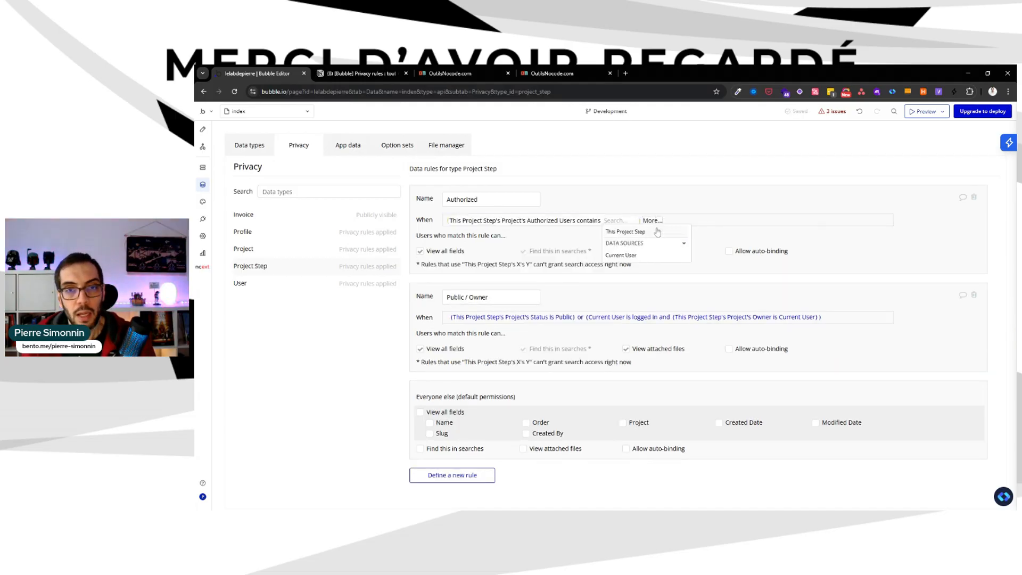
left_click(653, 255)
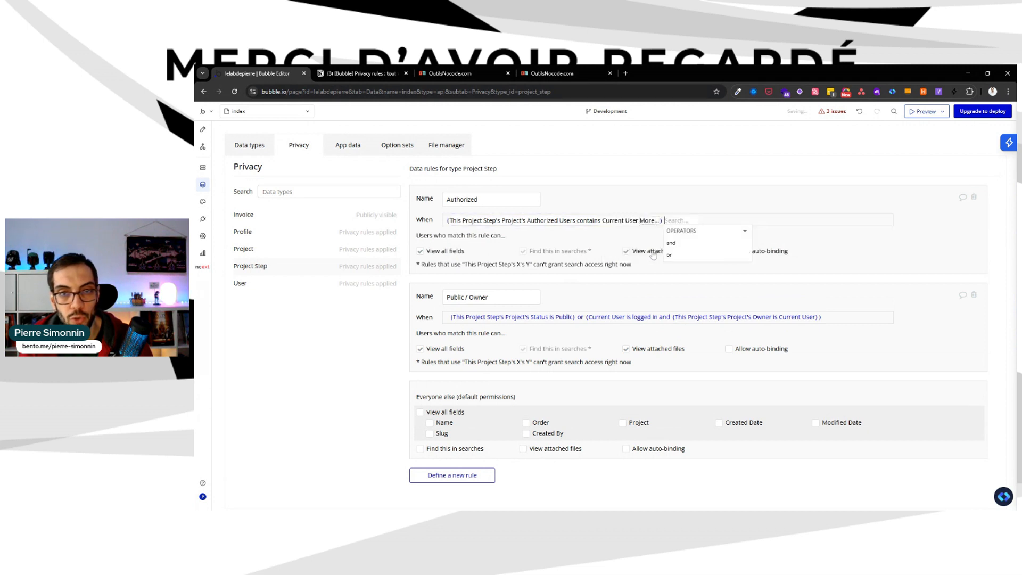
key("Escape")
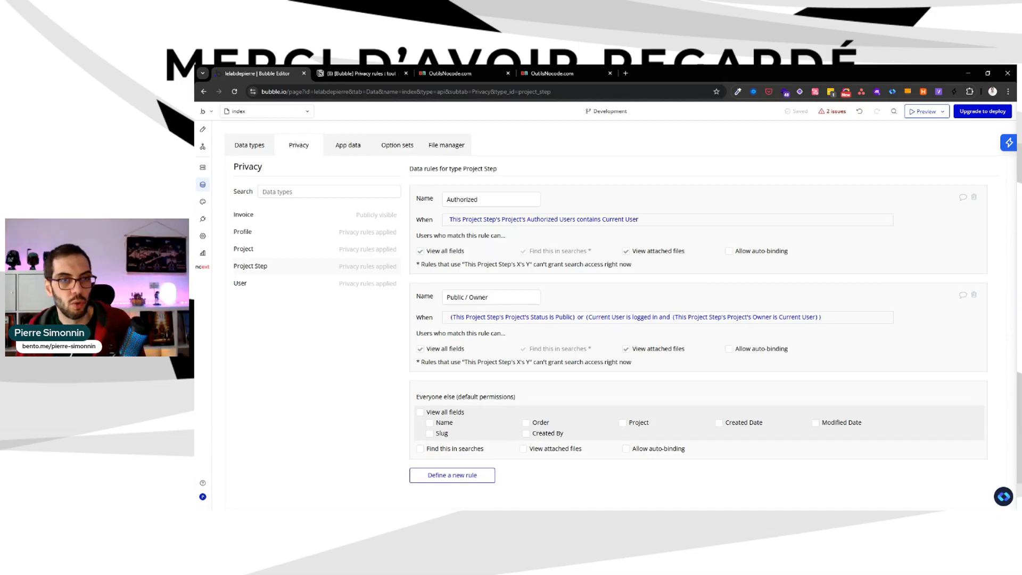
Delete Project's Authorized Users field and go back to Project's privacy rules.
left_click(482, 220)
left_click(542, 177)
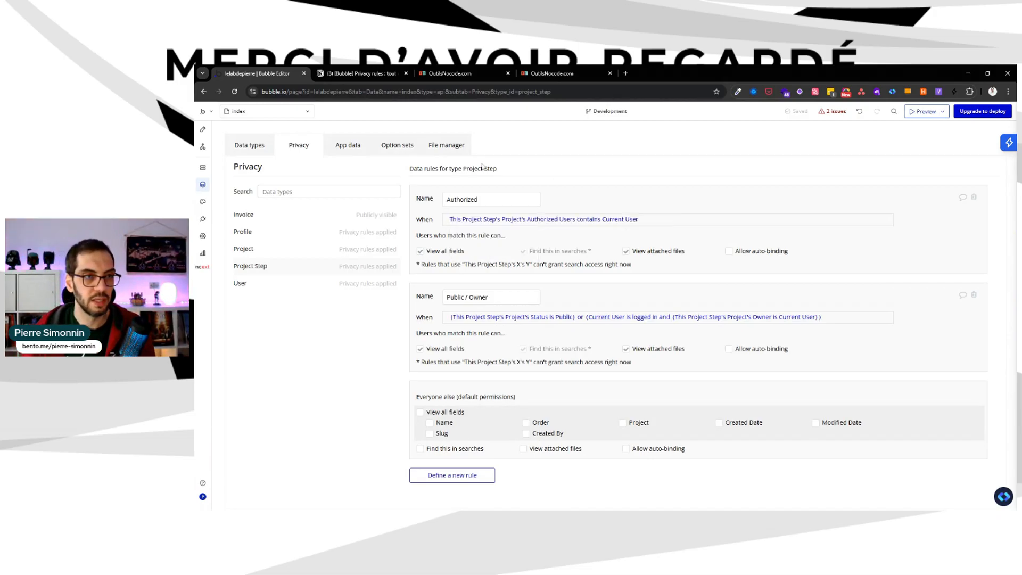
left_click(260, 150)
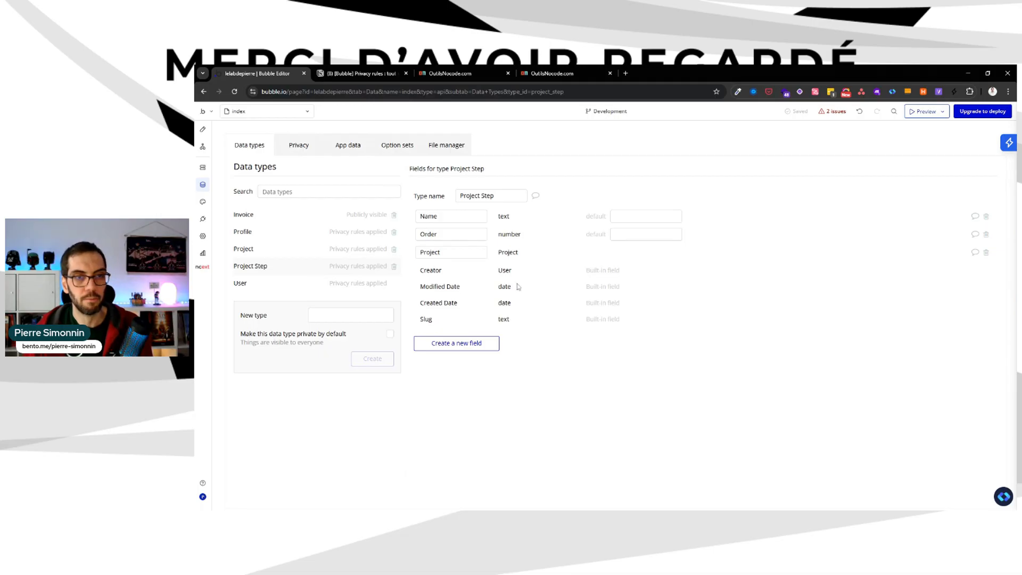
left_click(286, 255)
left_click(986, 216)
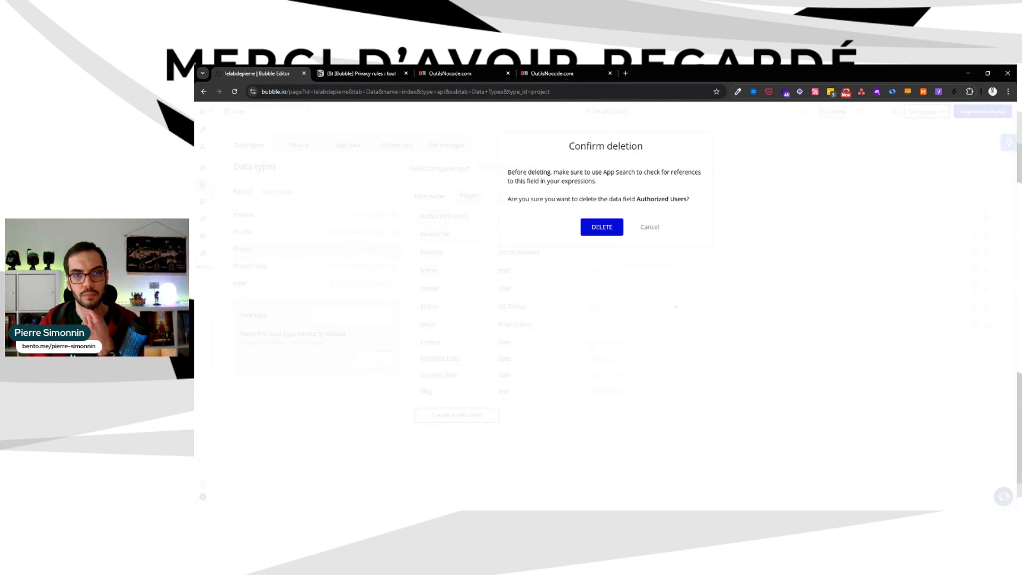
left_click(602, 227)
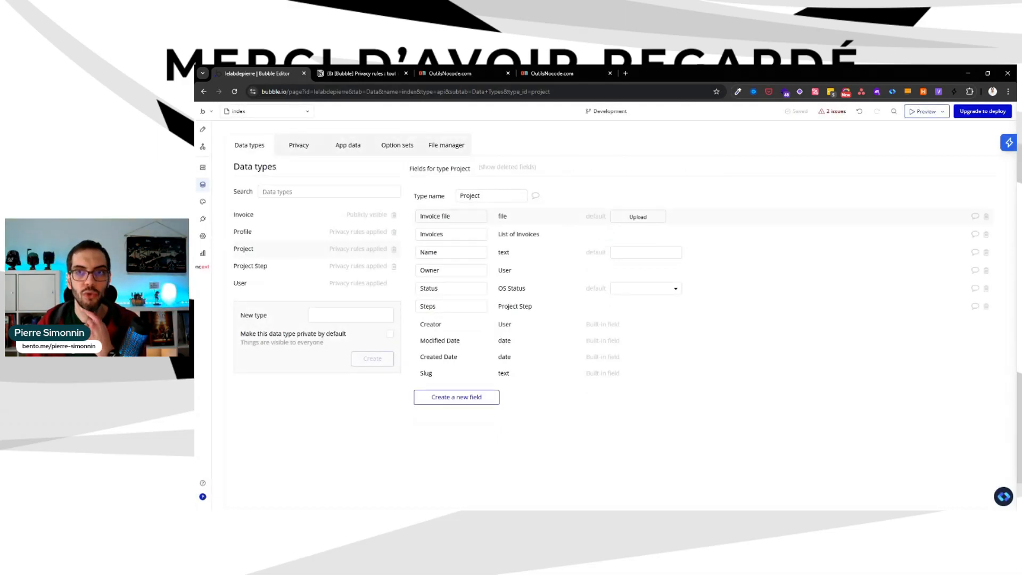
left_click(293, 154)
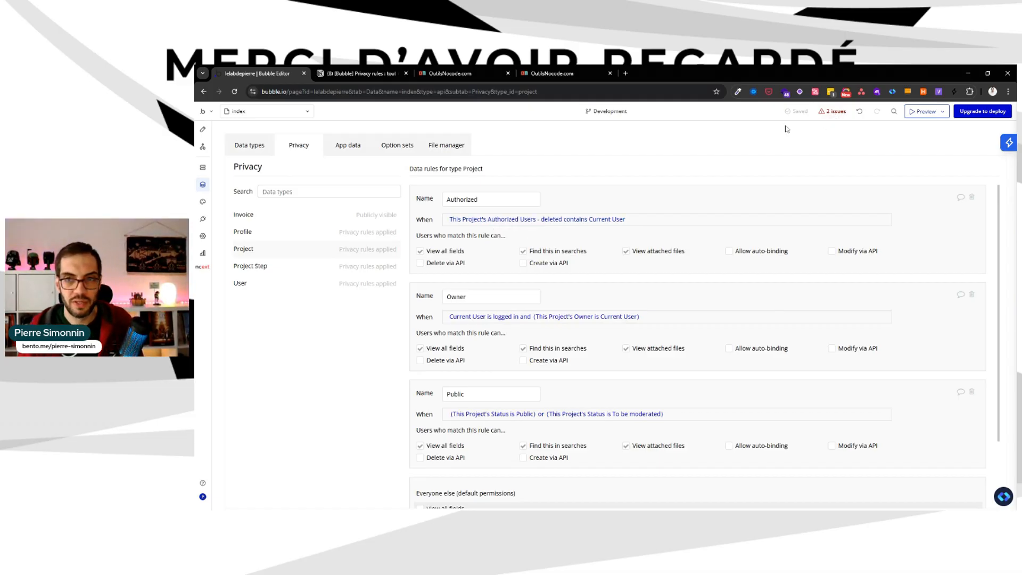
left_click(827, 112)
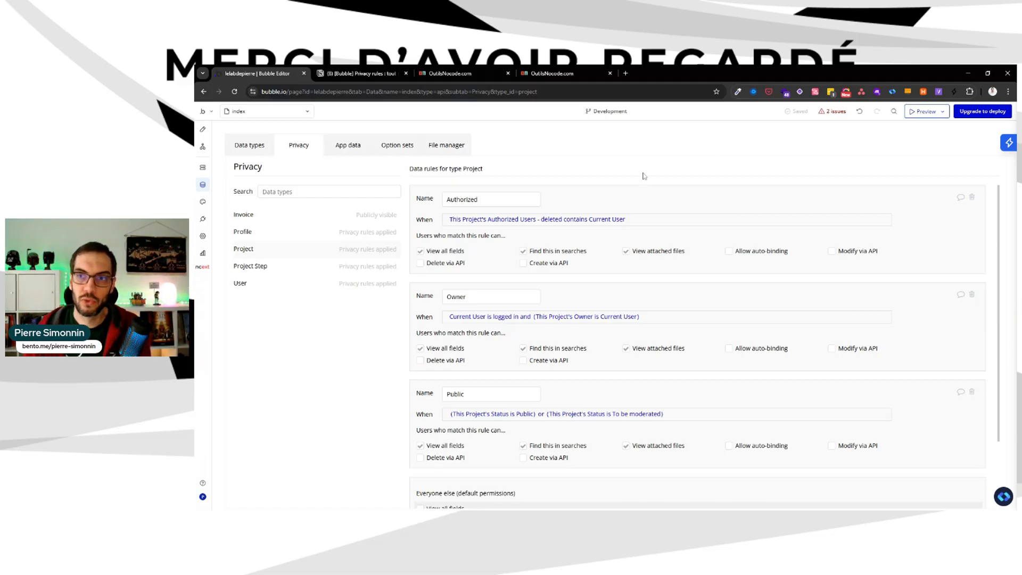
left_click(894, 111)
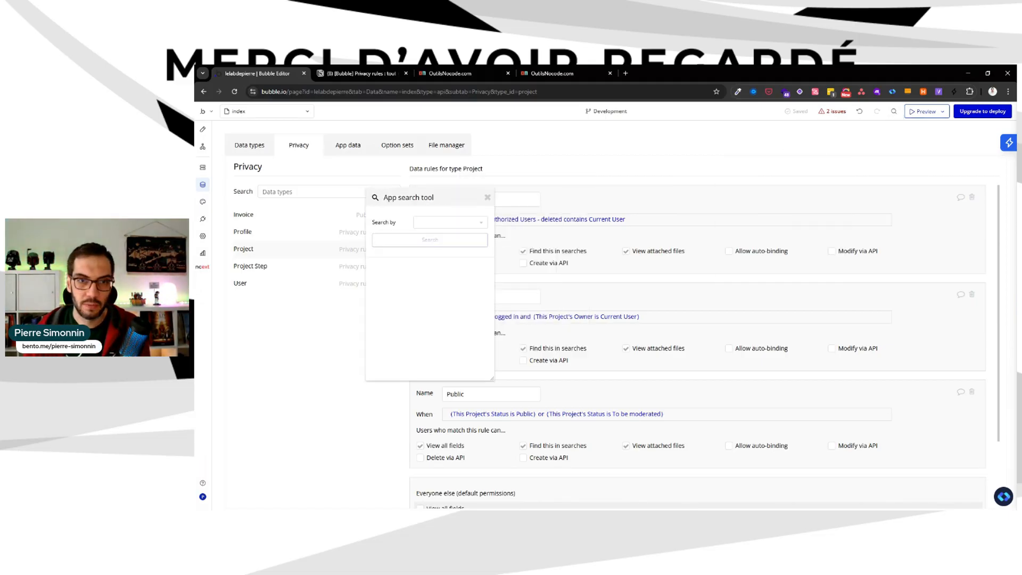
left_click(447, 227)
left_click(444, 296)
left_click(432, 240)
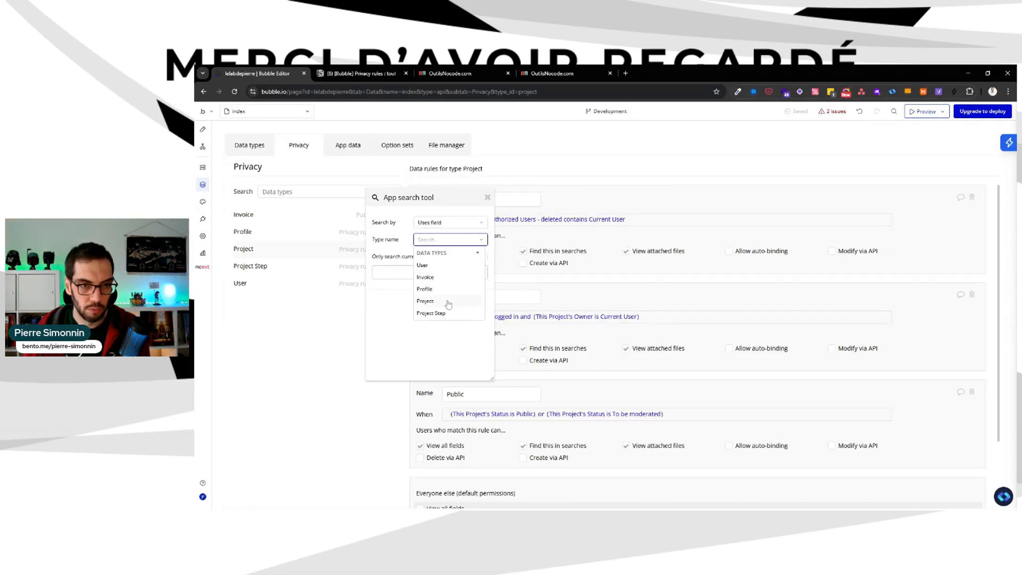
left_click(446, 301)
left_click(431, 258)
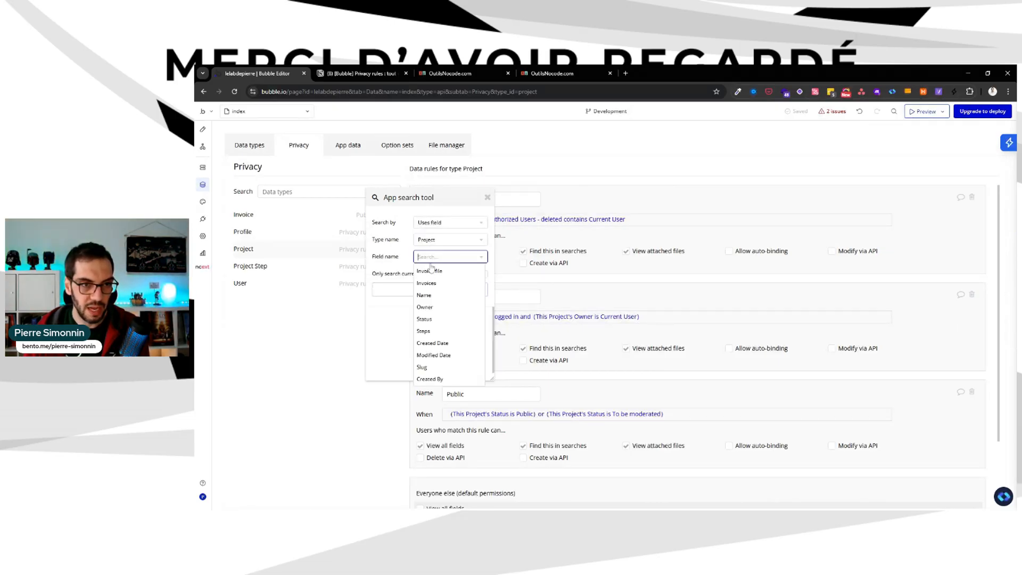
left_click(440, 296)
left_click(441, 290)
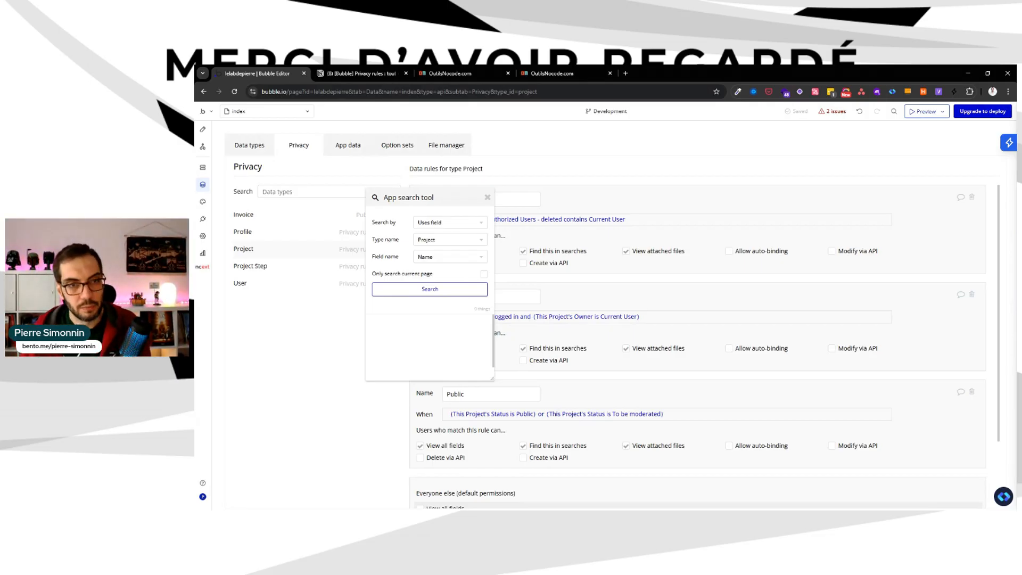
left_click(488, 198)
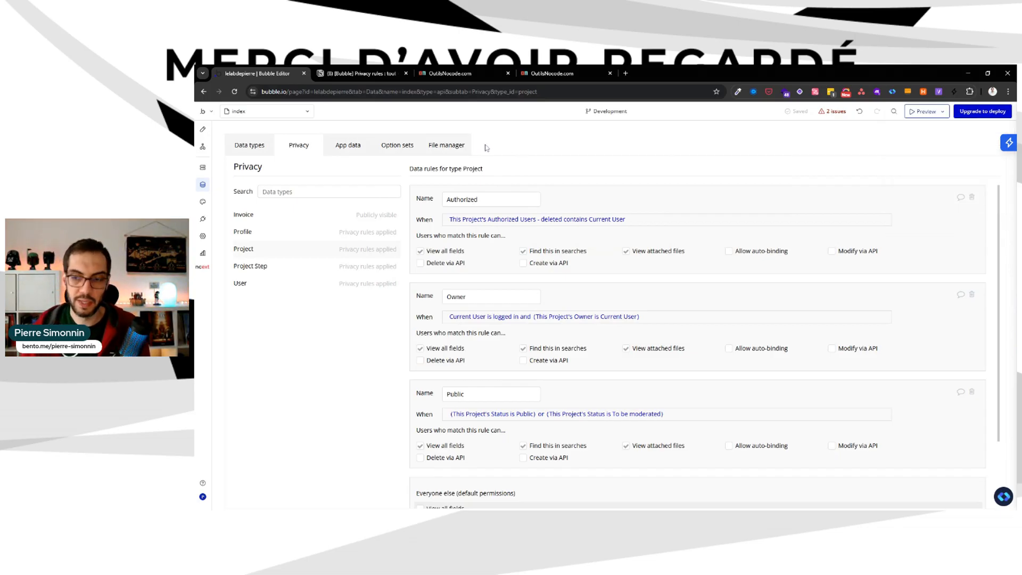
Open App data to view the empty All Projects table.
left_click(348, 145)
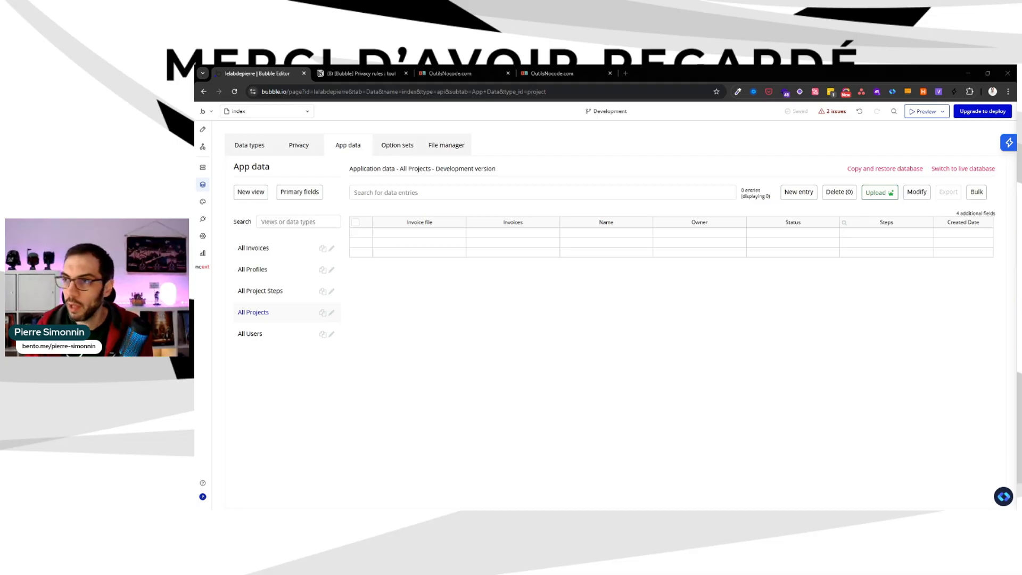
Rewrite Project's Authorized condition as Current User's Authorized Projects contains This Project.
left_click(256, 153)
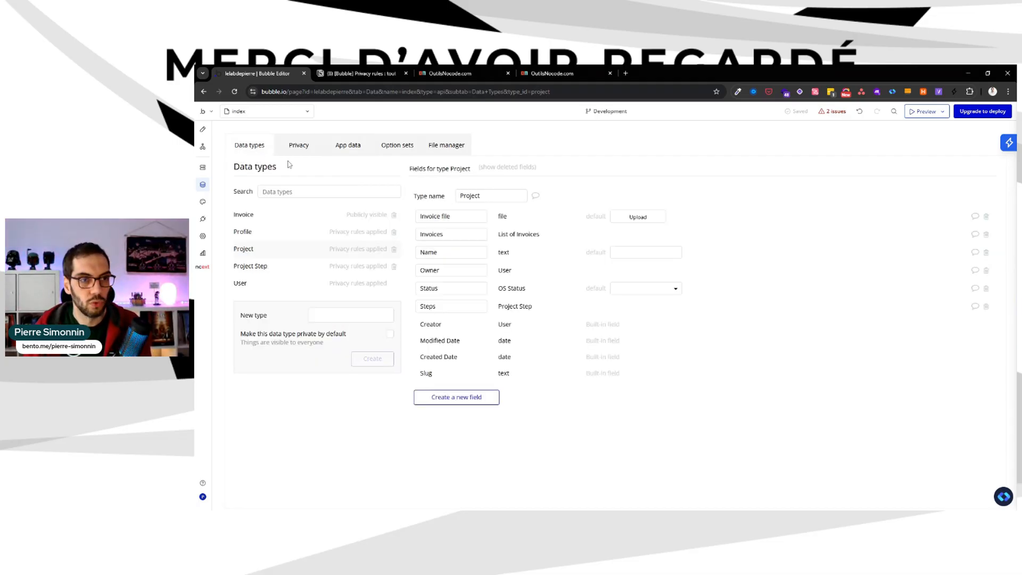
left_click(313, 147)
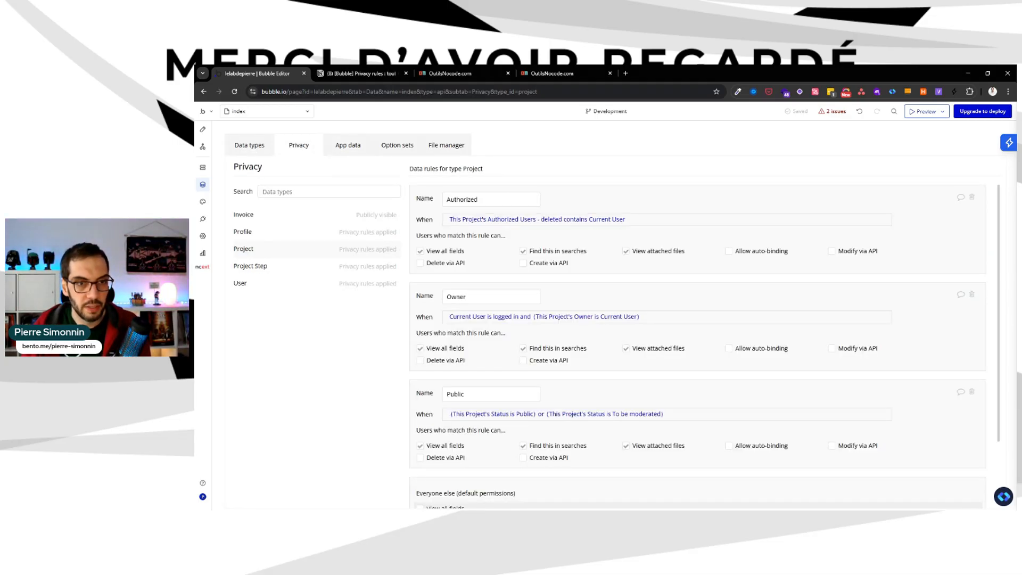
left_click(453, 221)
left_click(470, 256)
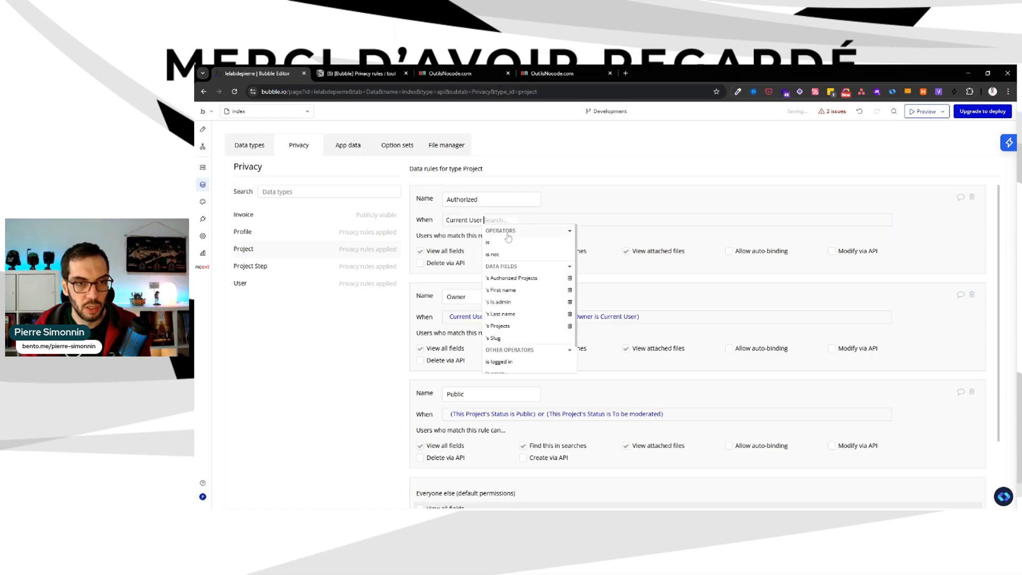
left_click(510, 361)
left_click(490, 221)
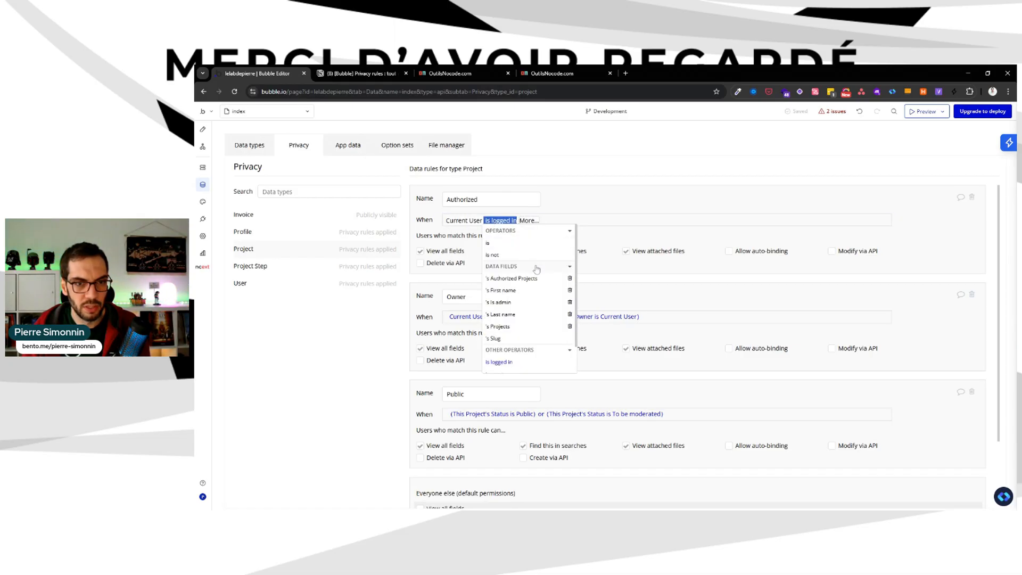
left_click(535, 270)
left_click(606, 242)
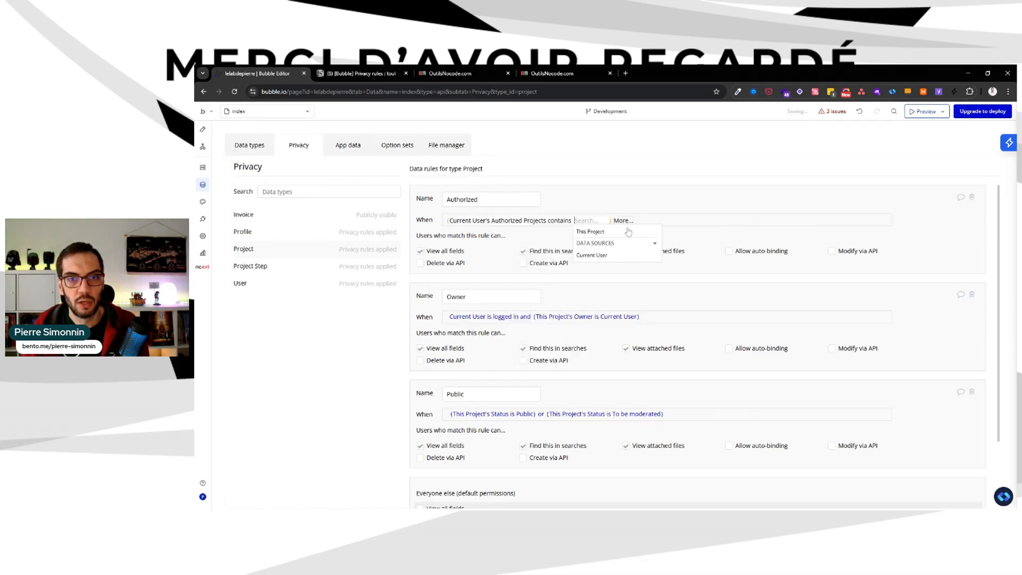
left_click(591, 231)
left_click(290, 265)
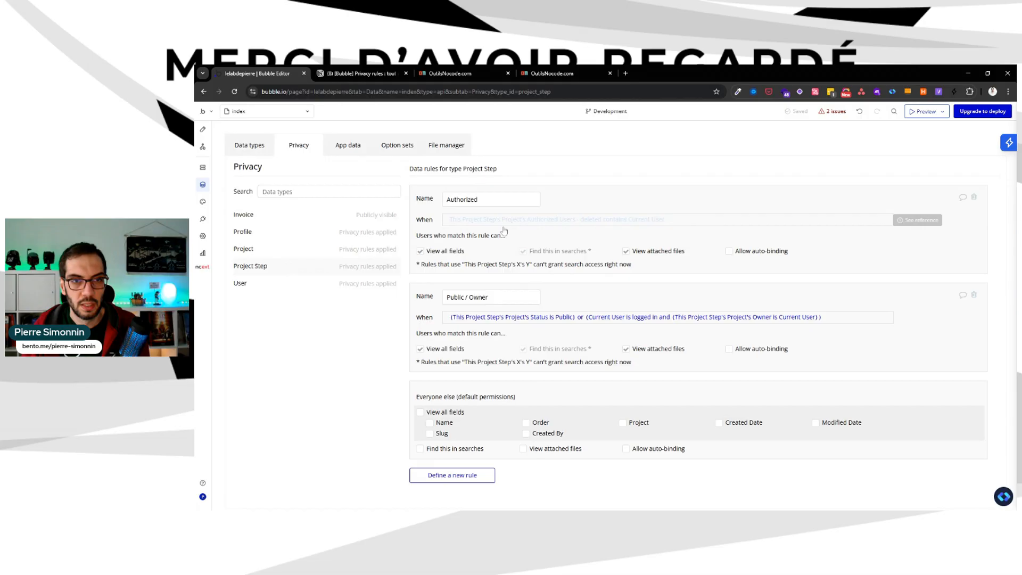
Paste the copied condition into Project Step's Authorized rule, ending with This Project Step's Project.
left_click(309, 250)
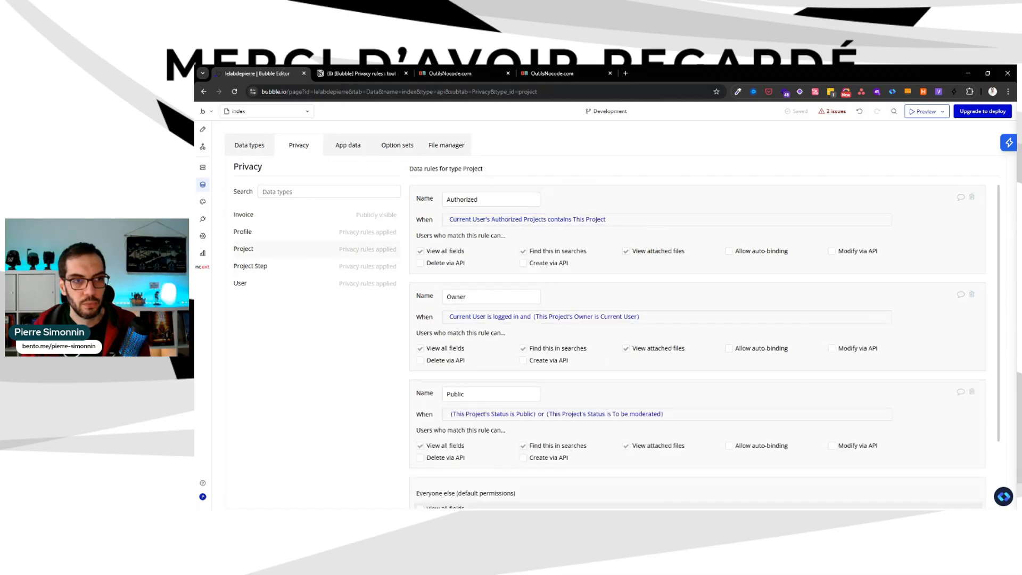
left_click(302, 265)
right_click(532, 219)
left_click(605, 206)
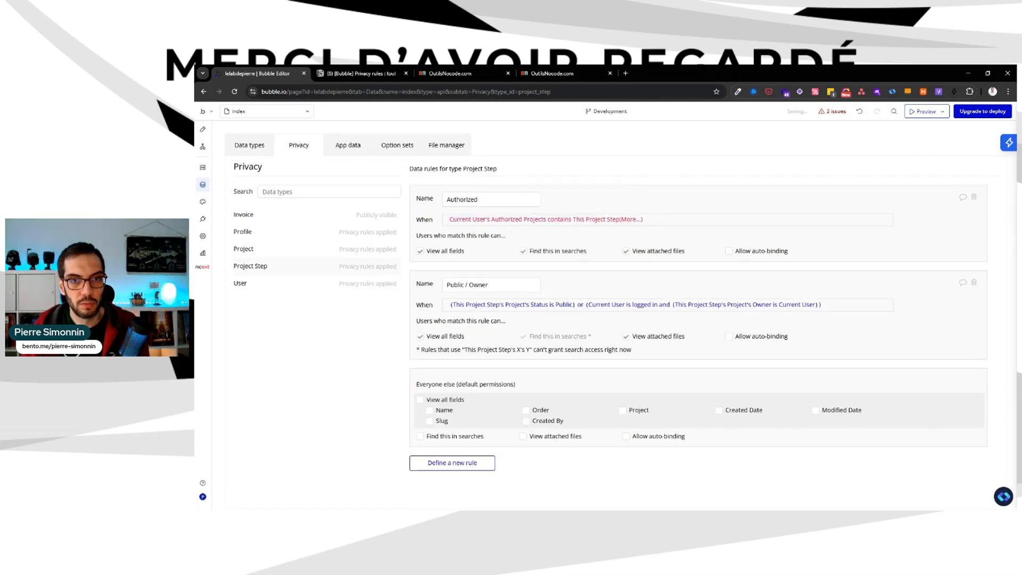
left_click(607, 220)
left_click(675, 302)
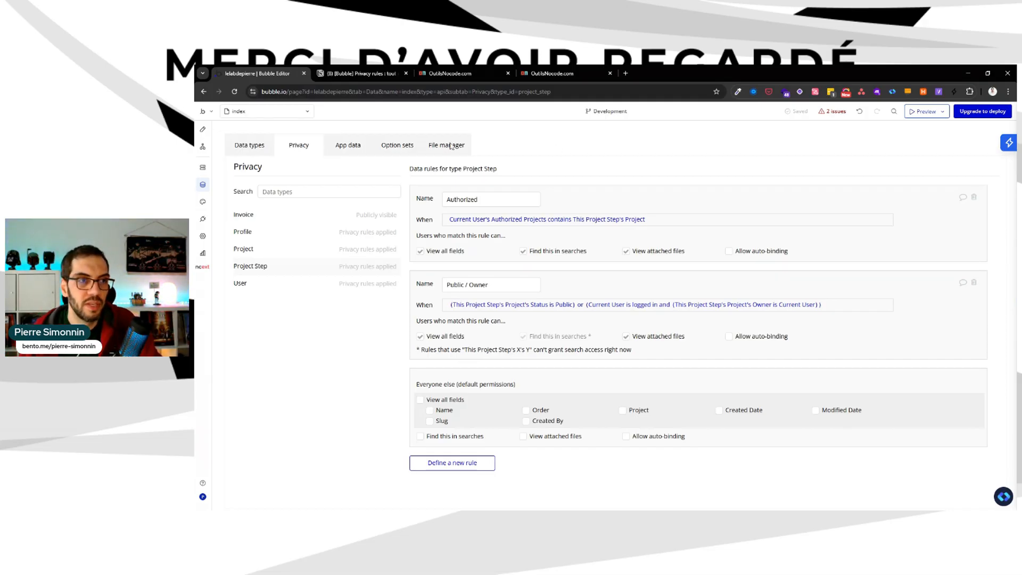
Show Project's fields (Invoice file, Invoices, Name, Owner, Status, Steps), toggling deleted fields on then off.
left_click(251, 150)
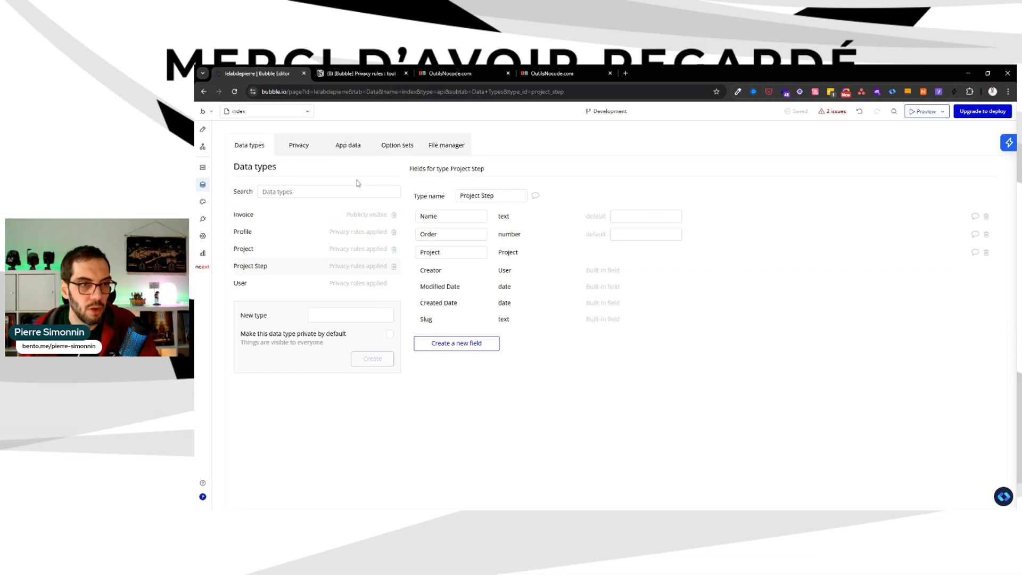
left_click(281, 217)
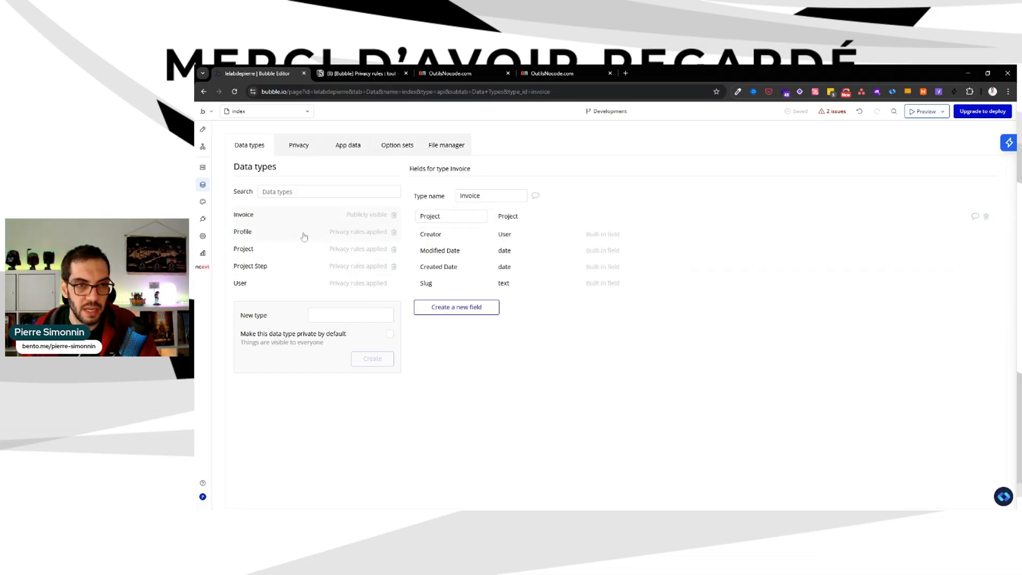
left_click(283, 235)
left_click(281, 251)
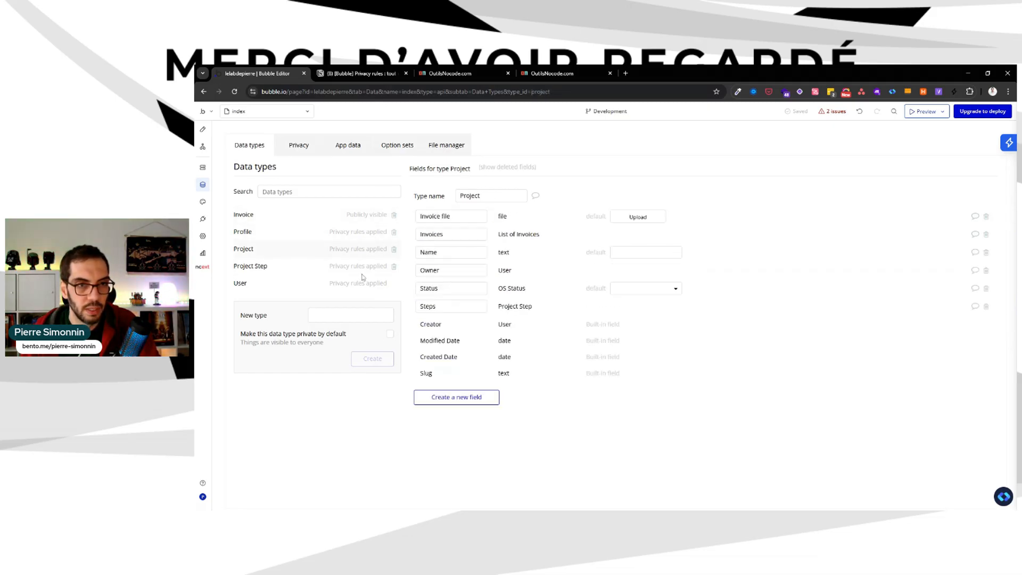
left_click(507, 167)
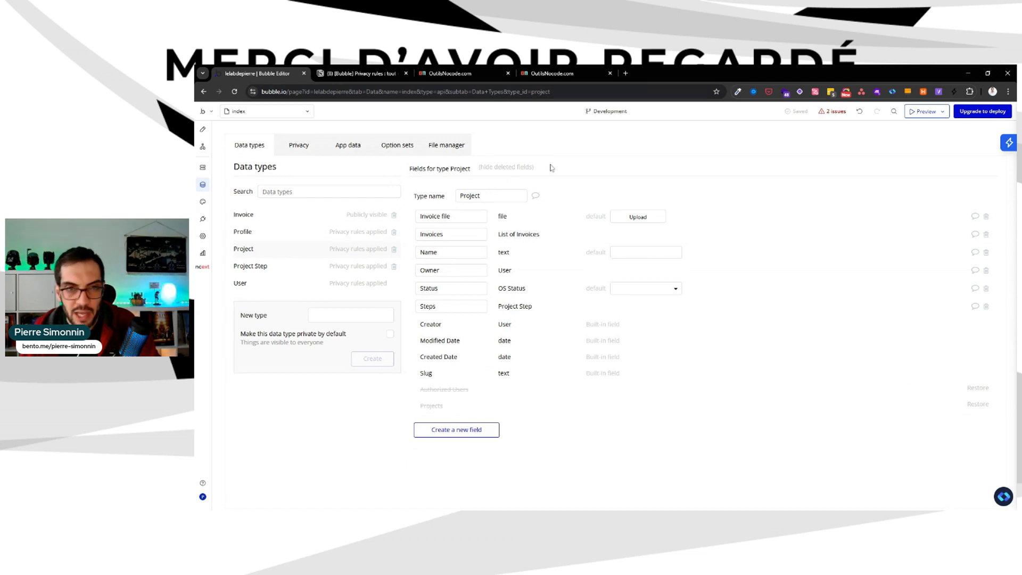
left_click(509, 167)
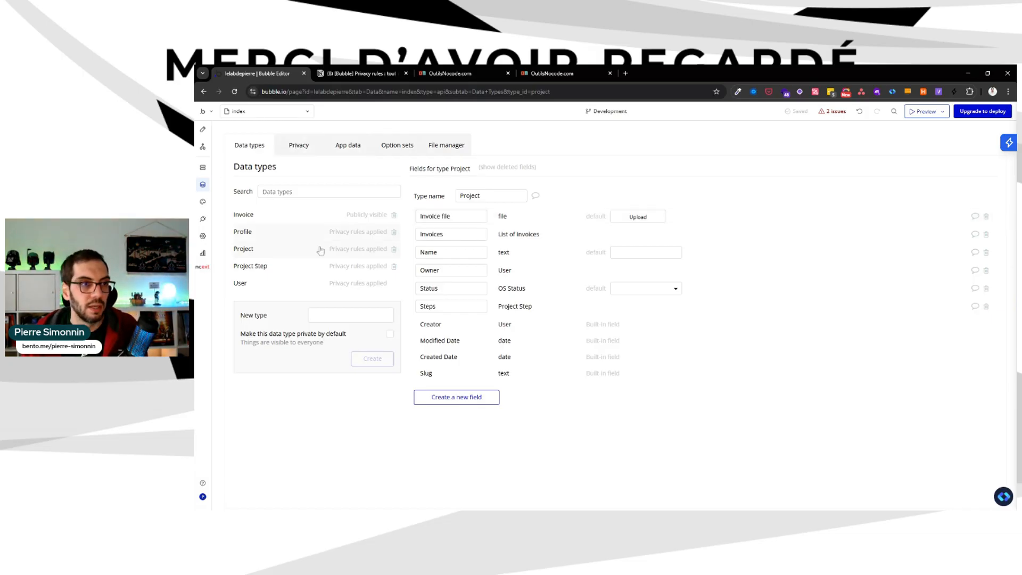
Add 'Protected by password' as a fourth OS Status option after Public, Private and To be moderated.
left_click(397, 145)
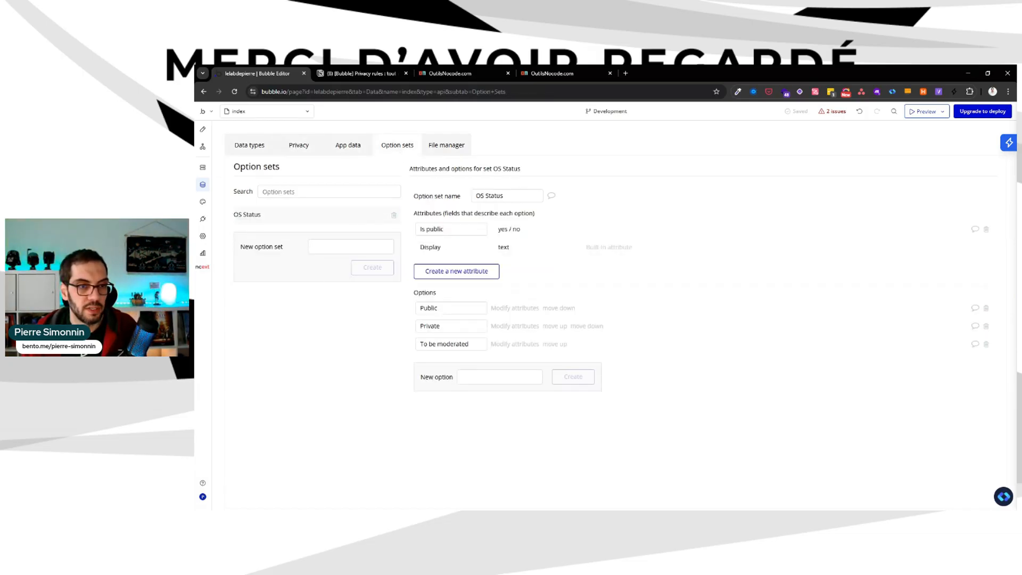
left_click(499, 377)
type("Prot")
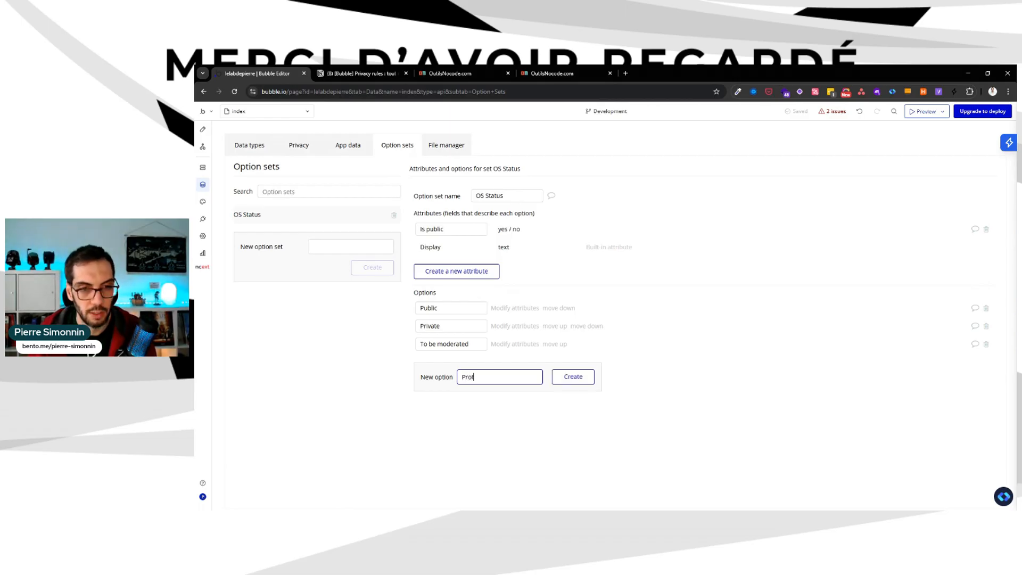
type("ected by password")
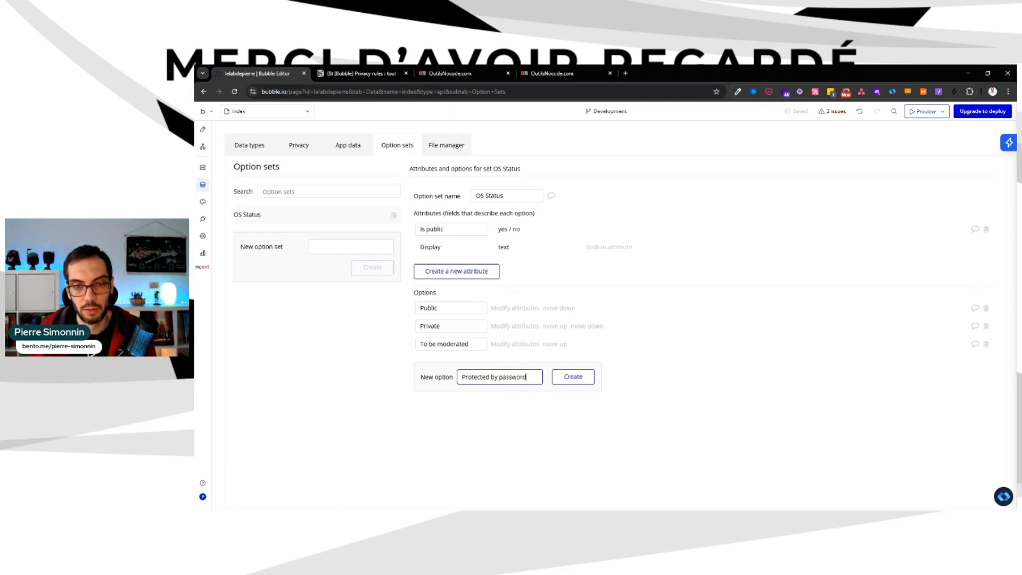
key("Return")
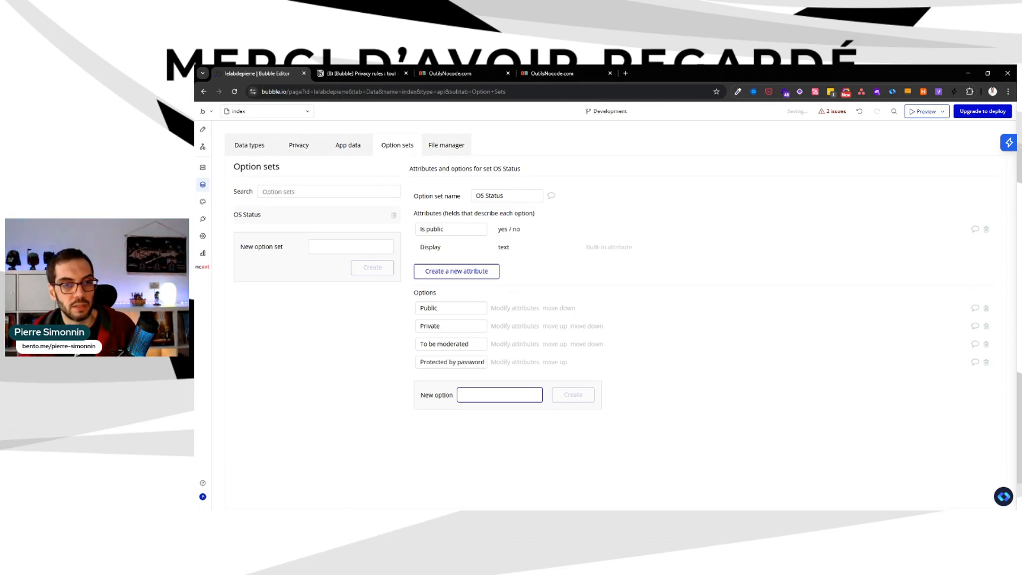
left_click(256, 149)
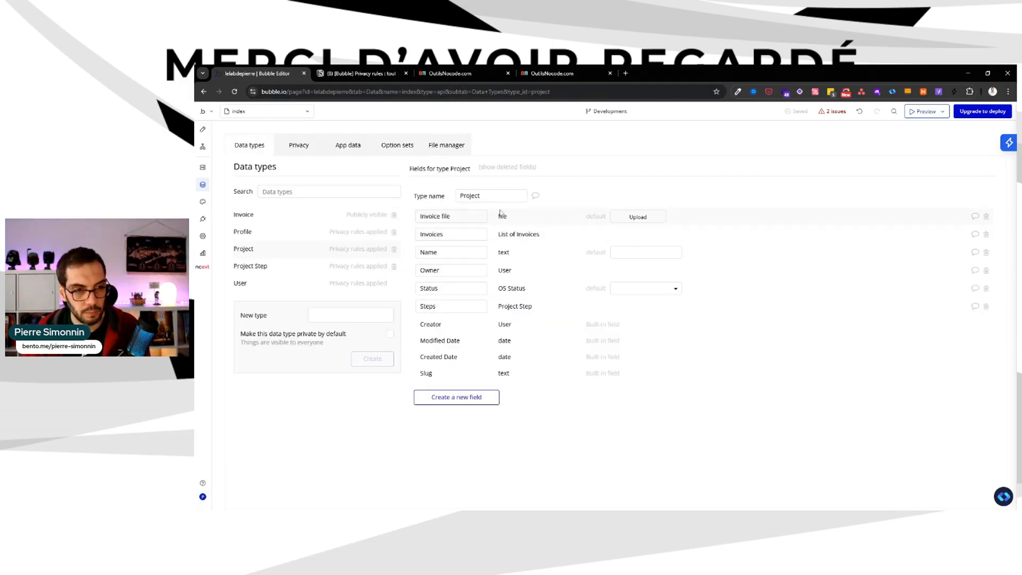
Tick Status under Everyone else in Project's privacy rules, then return to its fields.
left_click(286, 153)
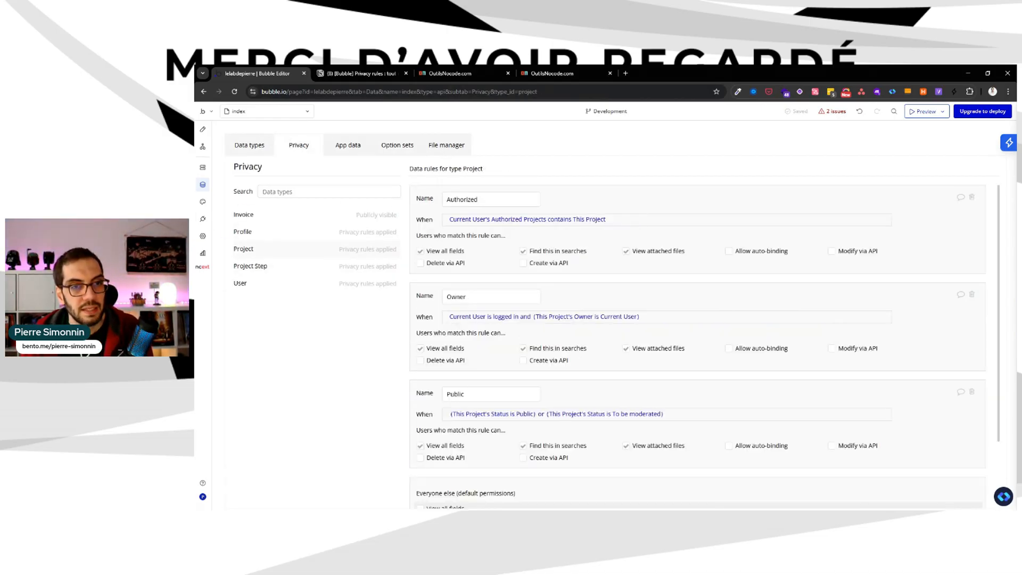
scroll(586, 290, "down", 2)
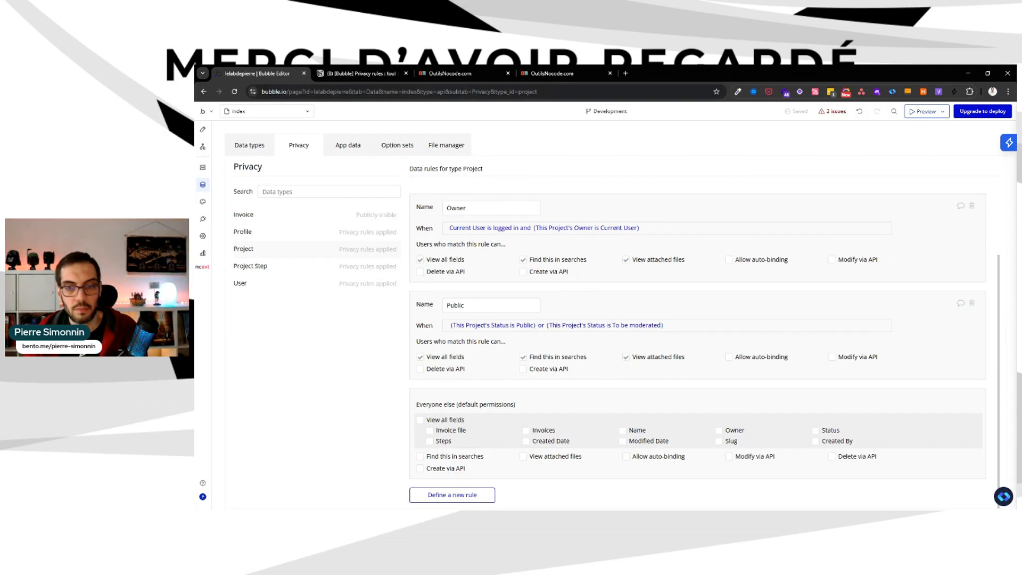
left_click(815, 430)
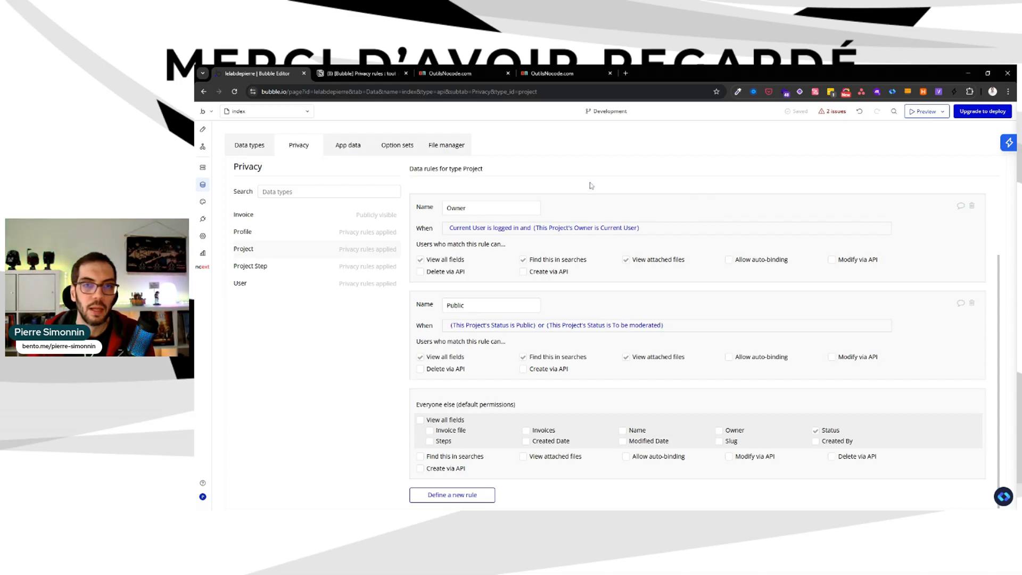
left_click(248, 145)
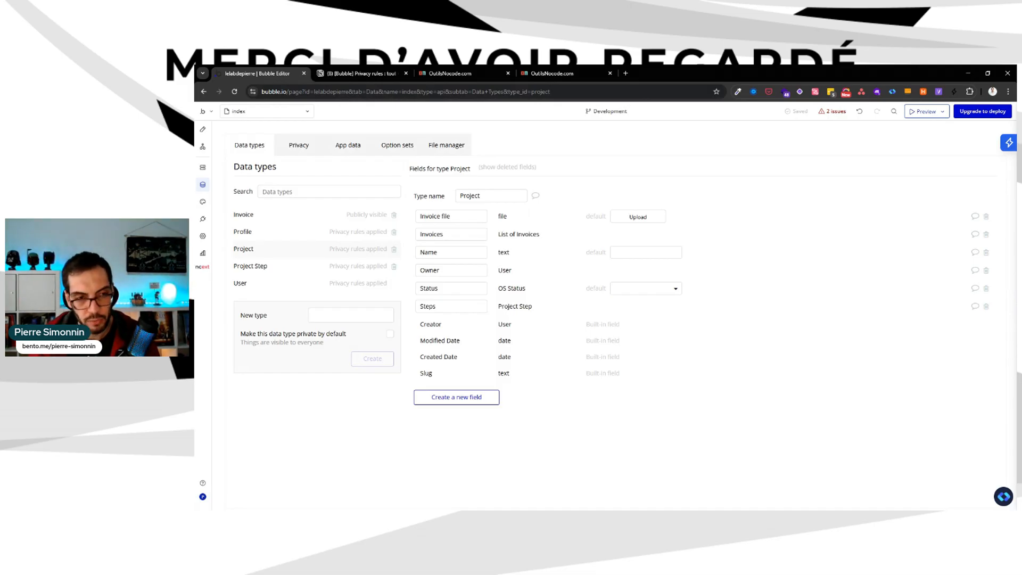
Create the Password data type and give it a text field named Password.
left_click(351, 314)
type("Pas")
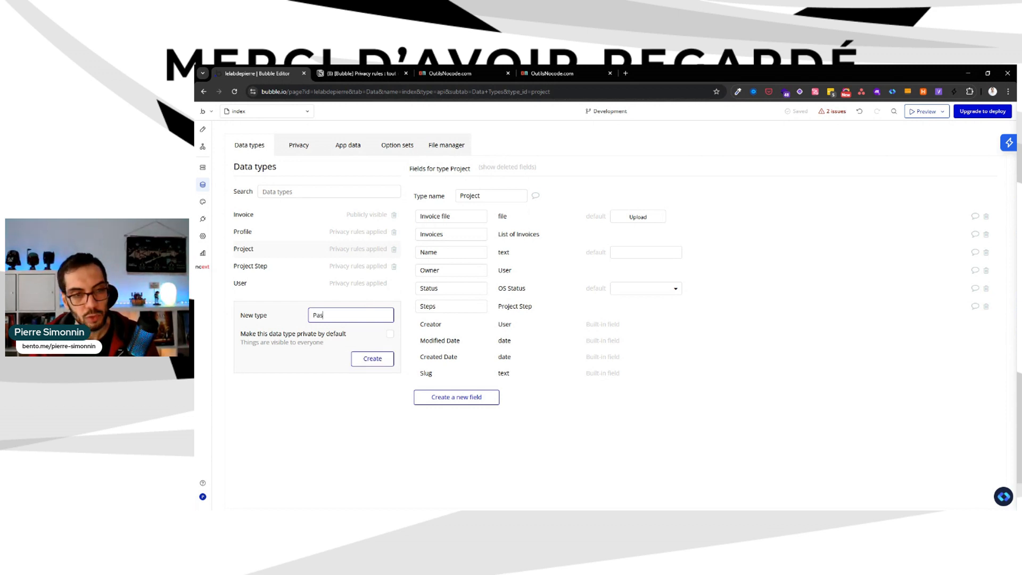
type("sword")
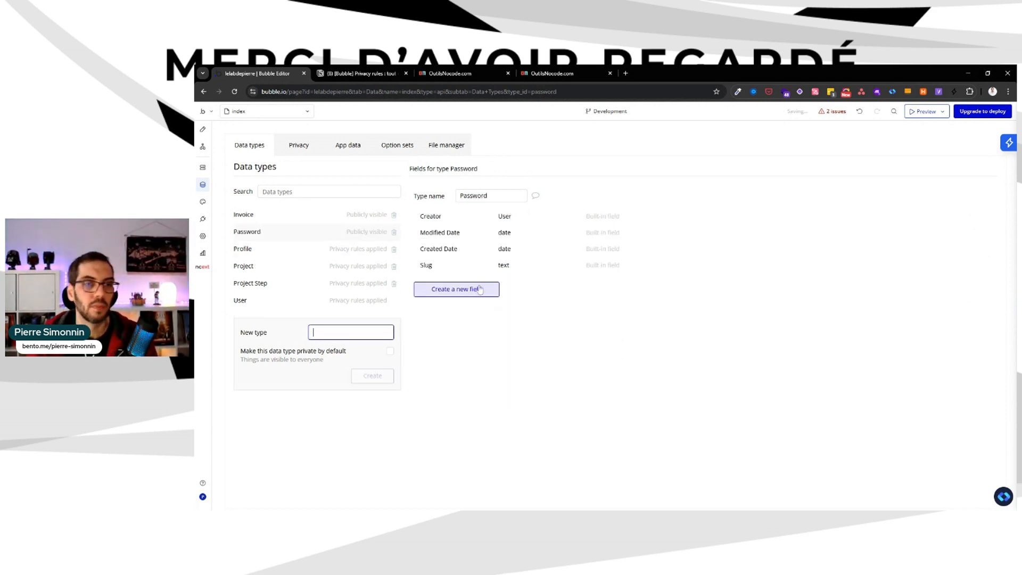
left_click(476, 292)
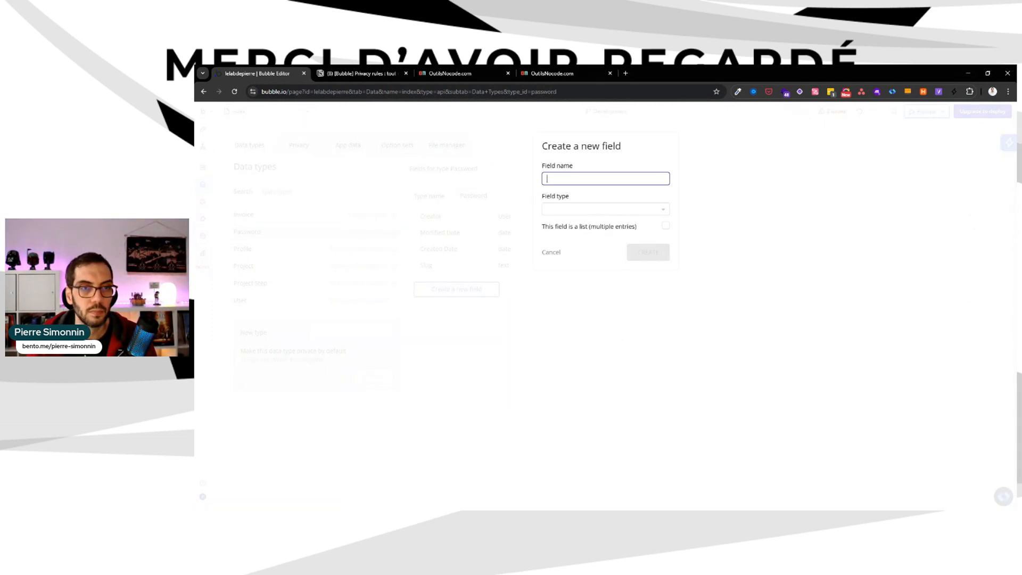
type("Owner")
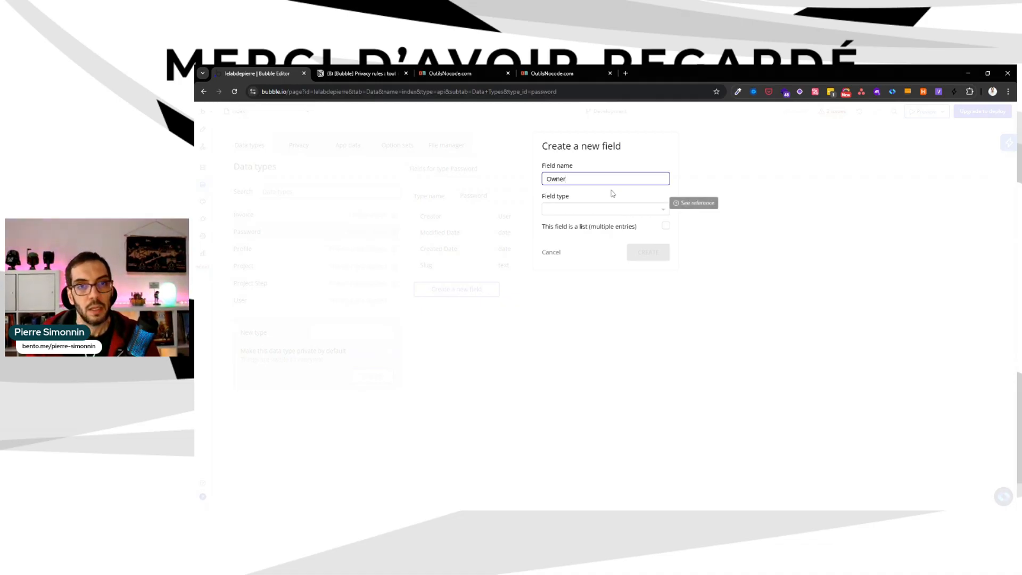
key("ctrl+a")
type("PA")
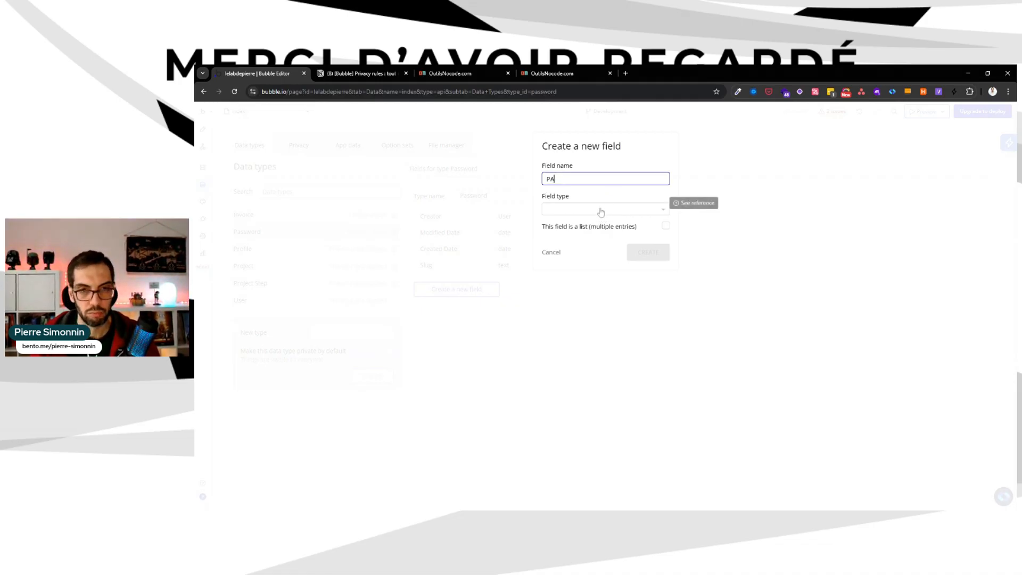
key("BackSpace")
type("assword")
key("Tab")
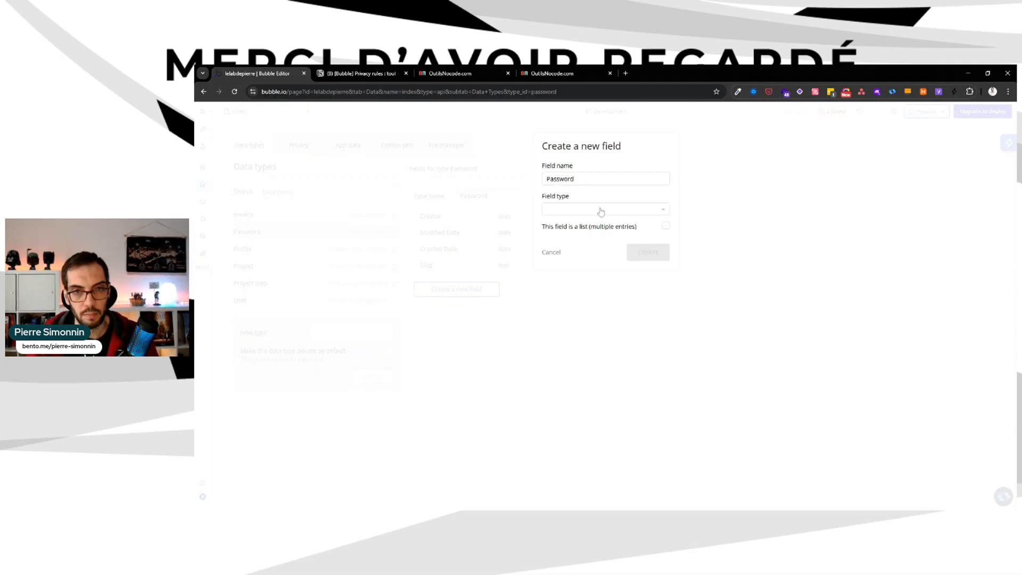
left_click(601, 212)
type("text")
left_click(579, 237)
left_click(636, 253)
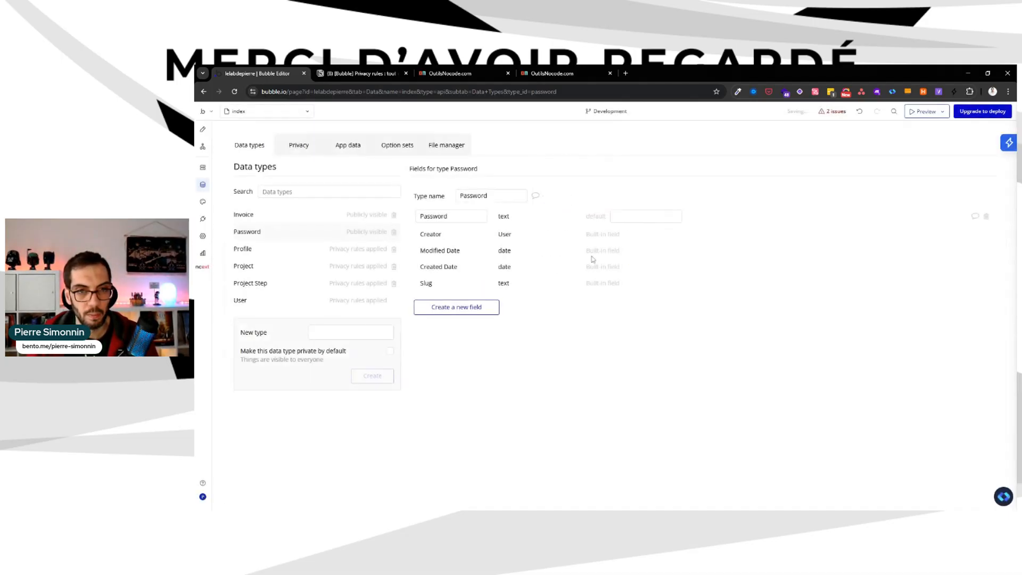
Add an Owner field of type User to the Password data type.
left_click(461, 307)
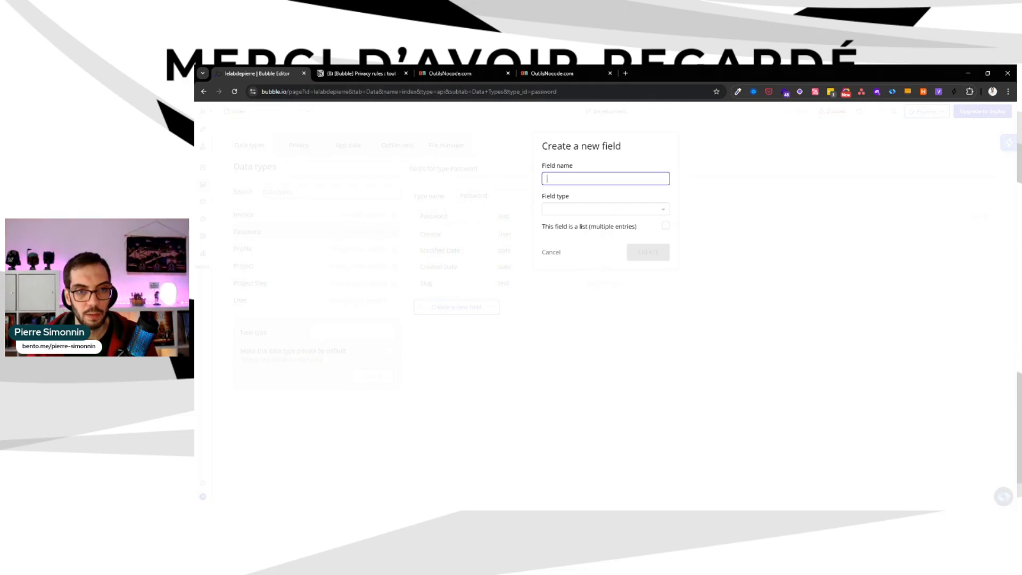
type("Owner")
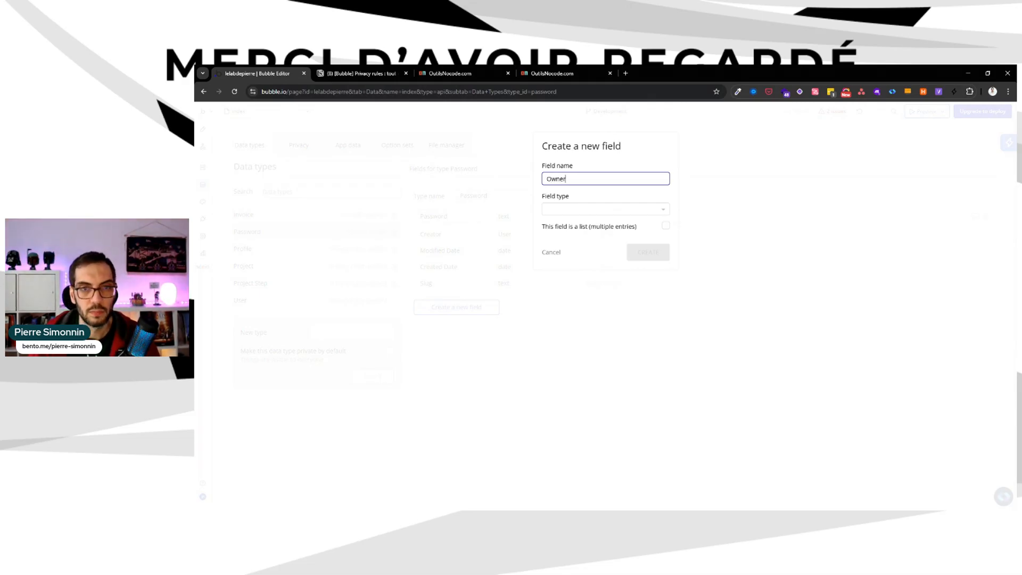
left_click(601, 212)
type("user")
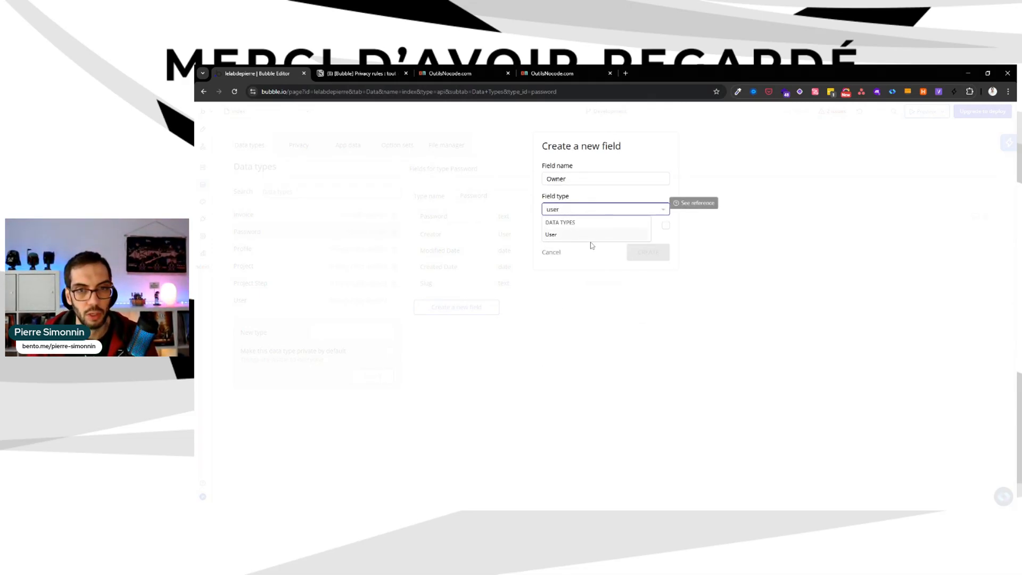
left_click(591, 234)
left_click(639, 254)
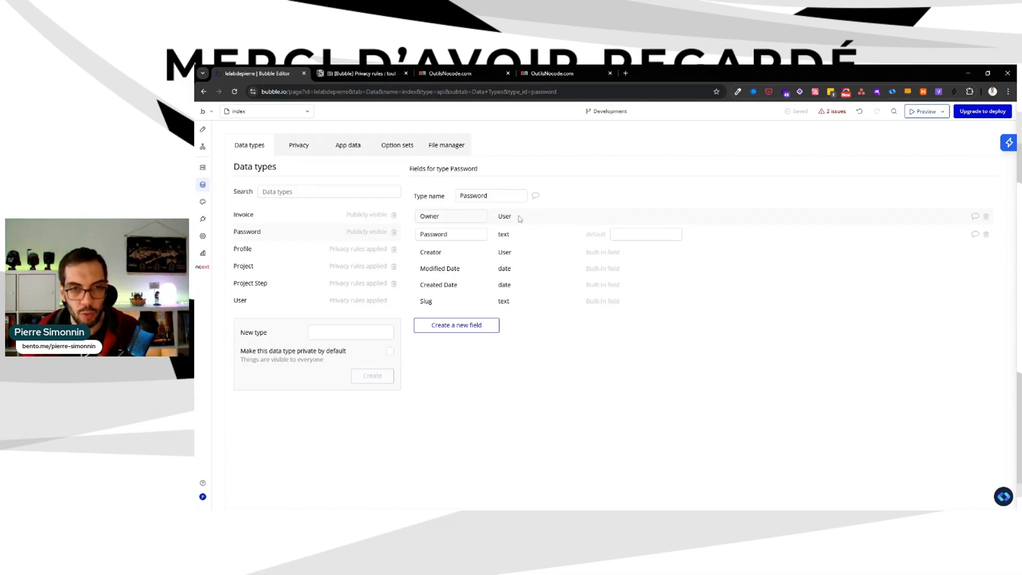
Add a field named Password of type Password to Project, then view Password's privacy settings.
left_click(274, 267)
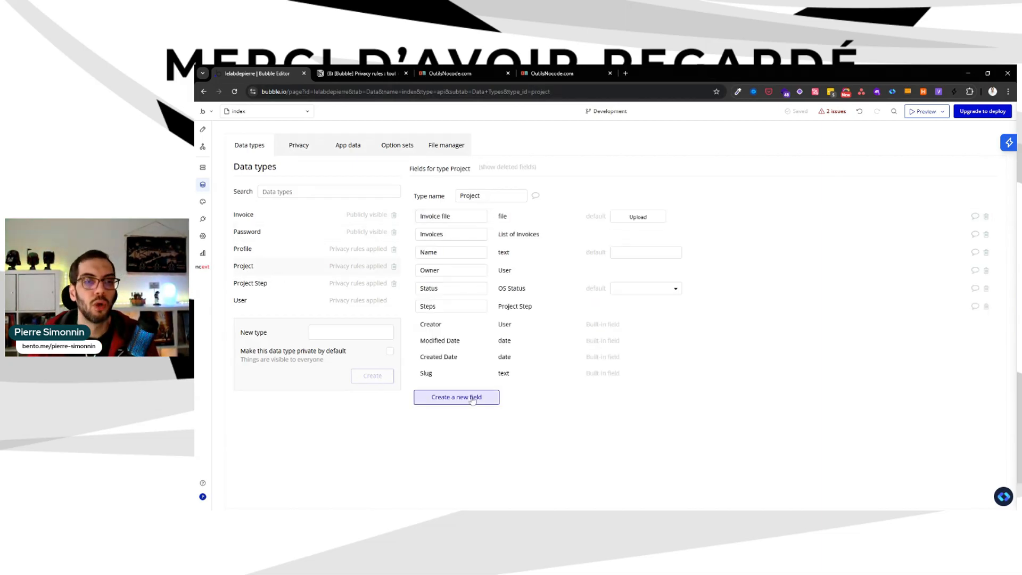
left_click(468, 399)
left_click(577, 179)
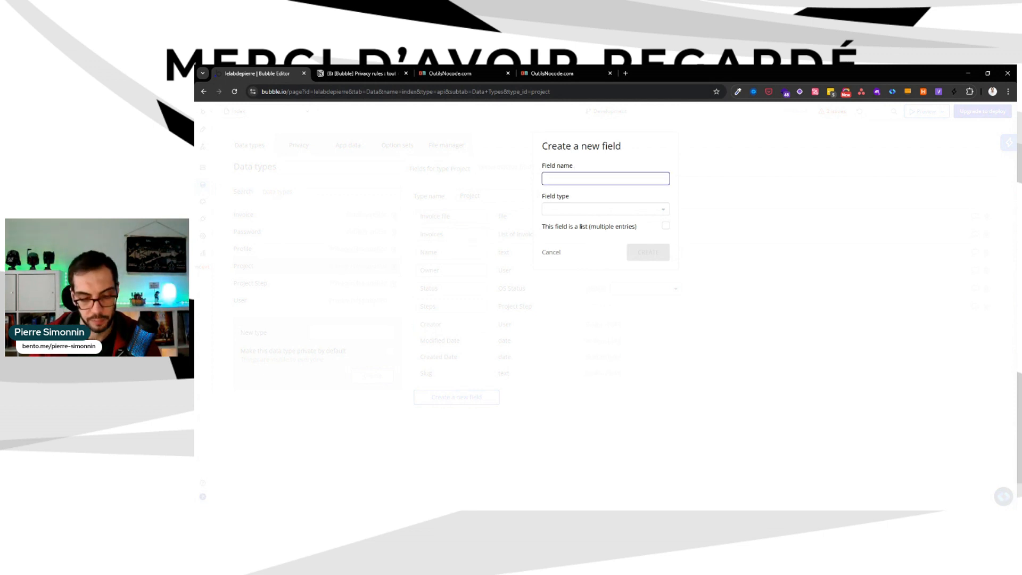
type("Password")
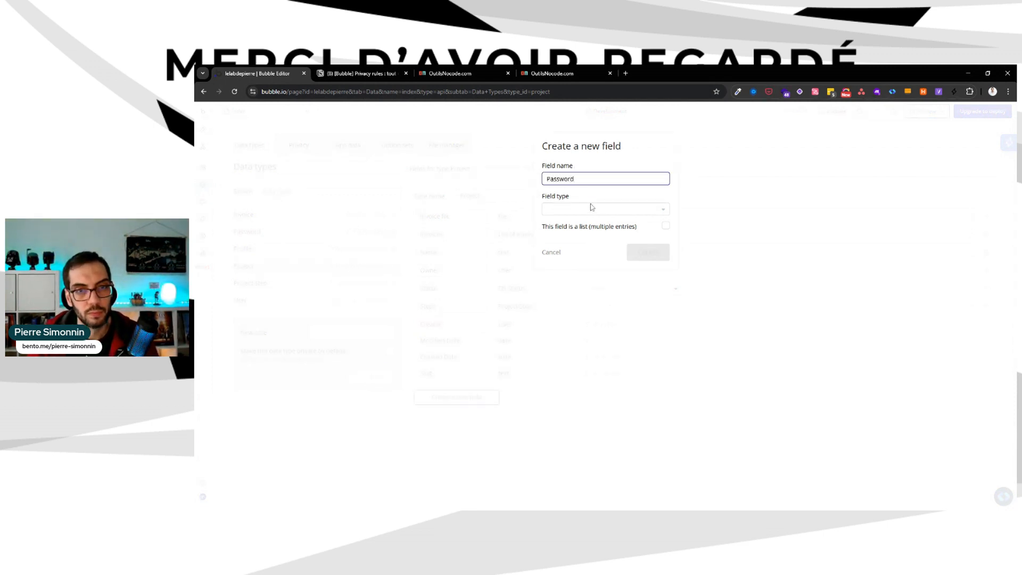
left_click(591, 208)
type("pass")
left_click(582, 232)
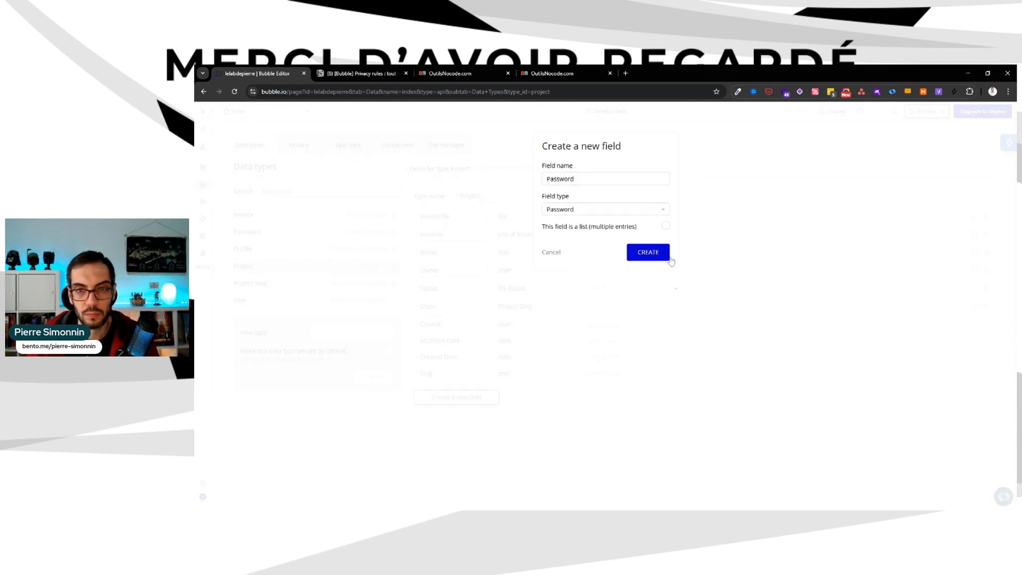
left_click(649, 257)
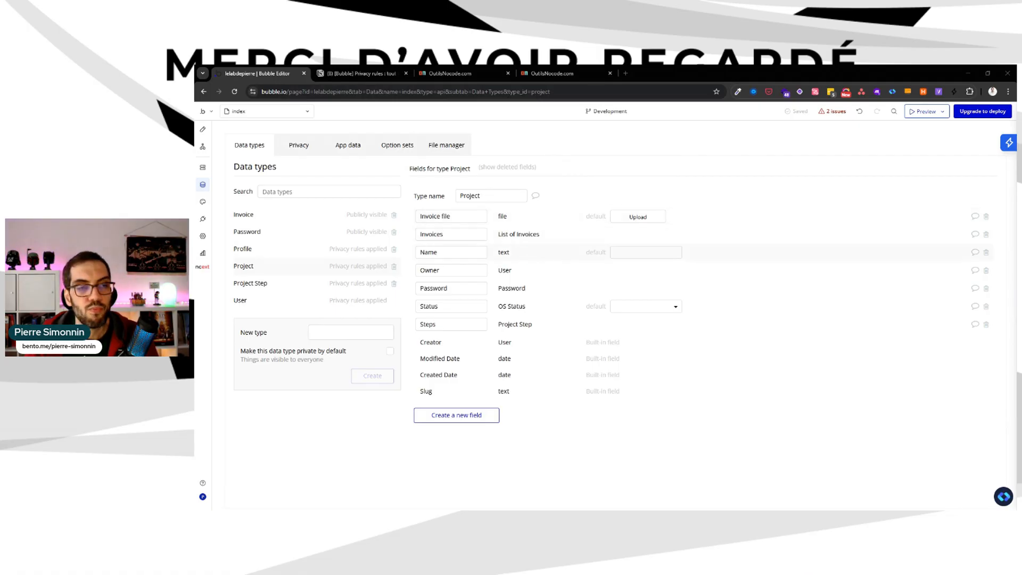
left_click(313, 236)
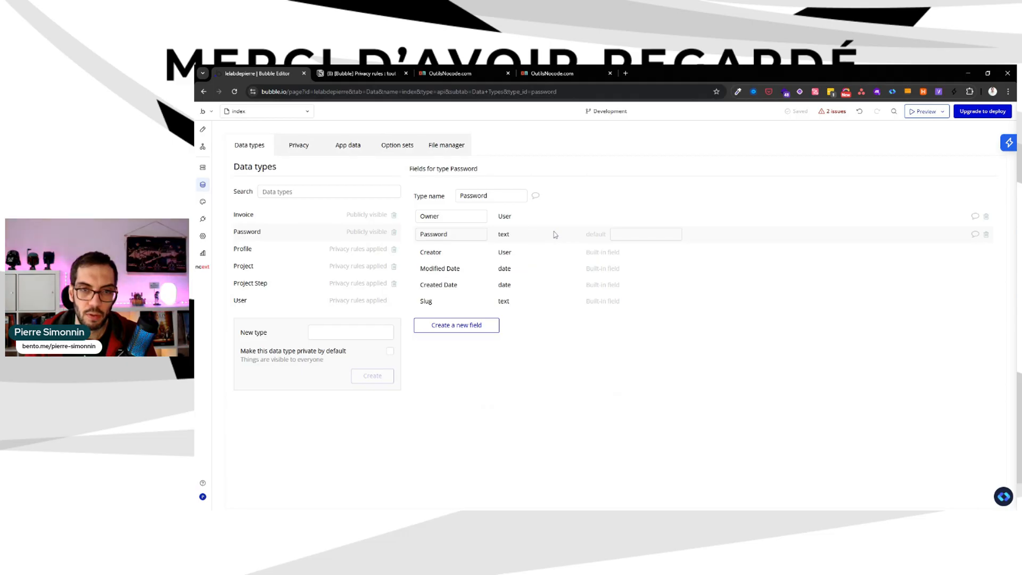
left_click(286, 147)
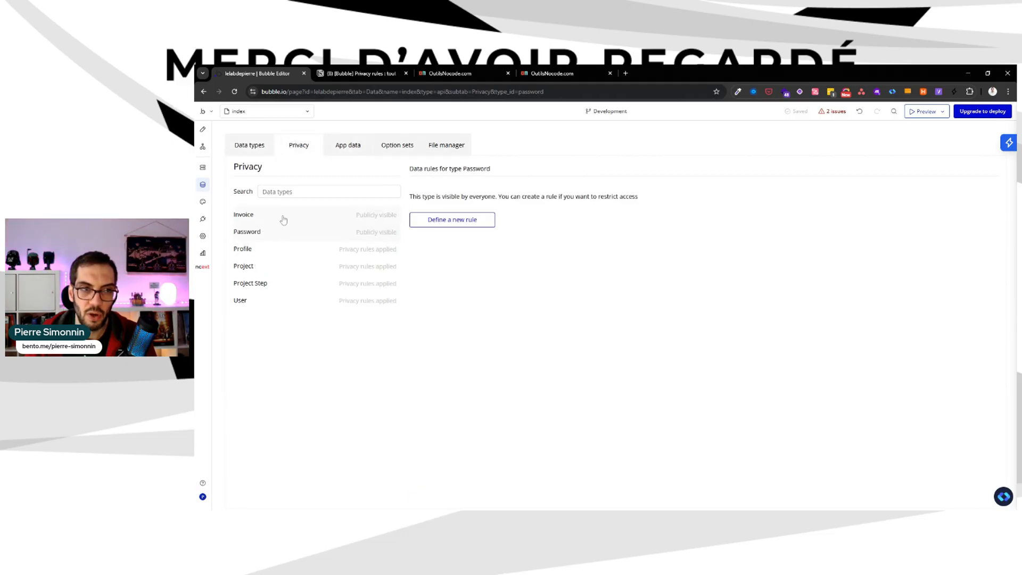
left_click(290, 265)
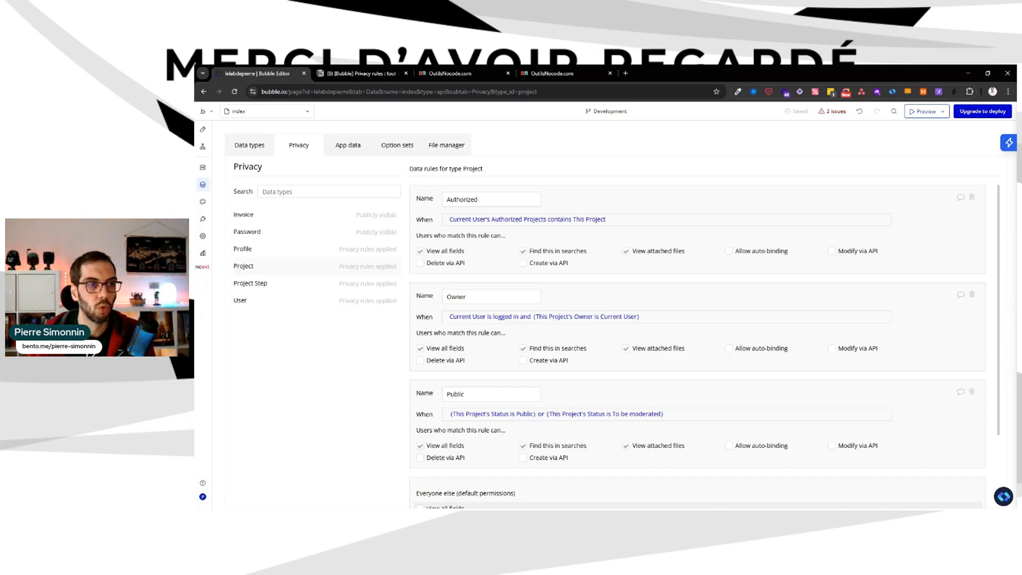
left_click(308, 237)
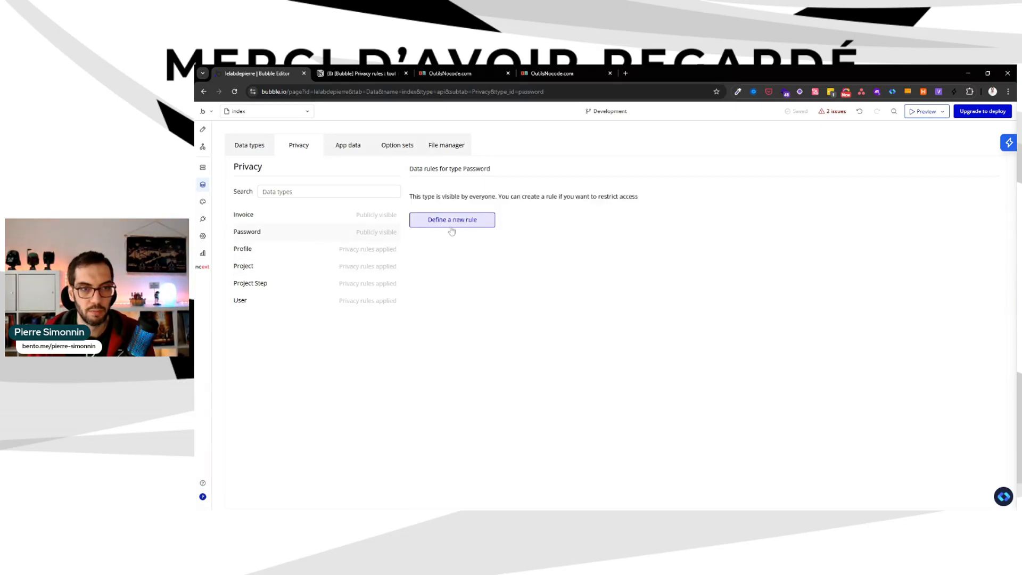
Create an Owner rule on Password: Current User is logged in and This Password's Owner is Current User.
left_click(452, 220)
type("O")
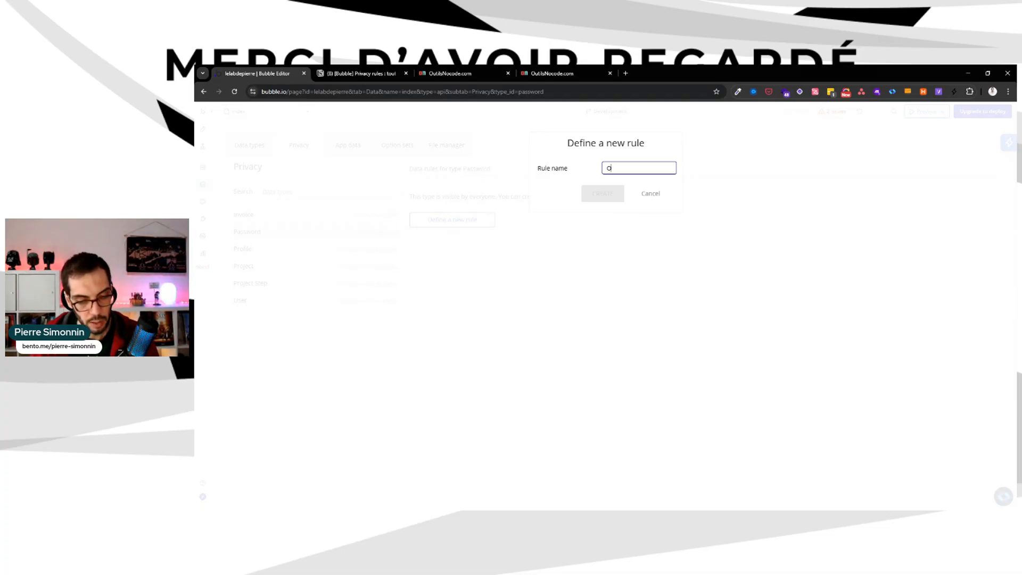
type("wner")
left_click(616, 194)
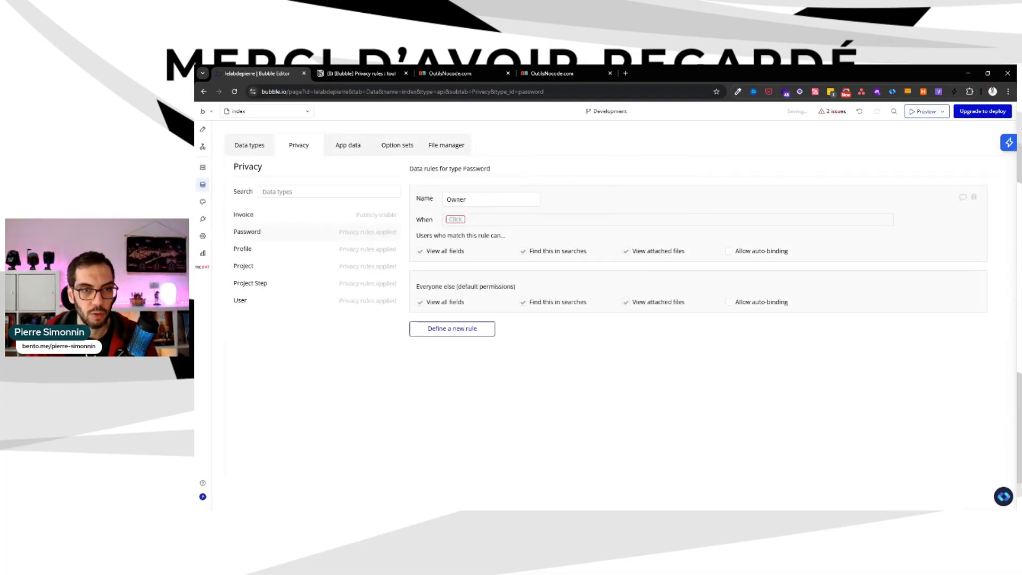
left_click(456, 219)
left_click(482, 254)
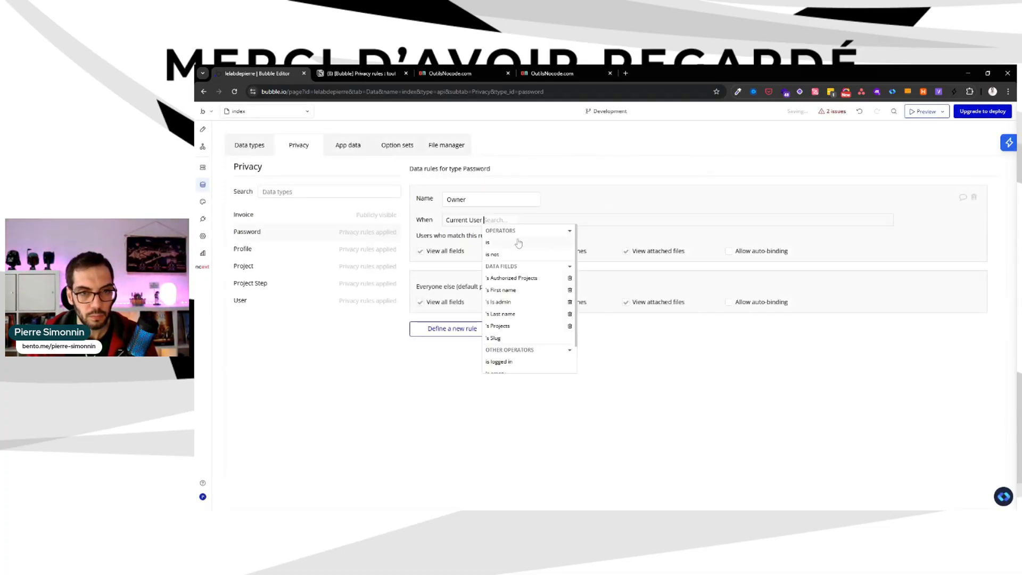
left_click(512, 361)
left_click(590, 240)
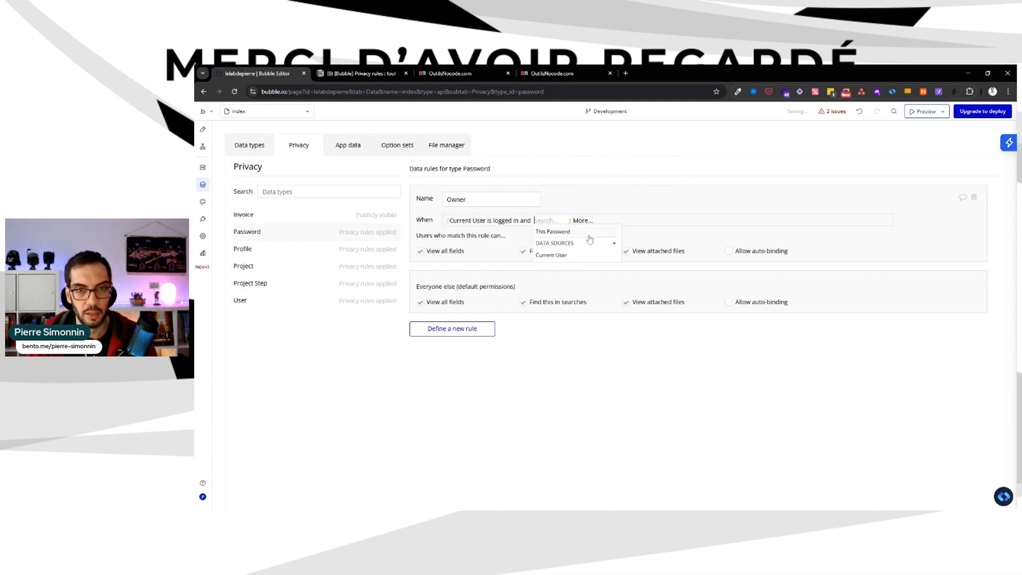
left_click(589, 235)
left_click(605, 280)
left_click(636, 251)
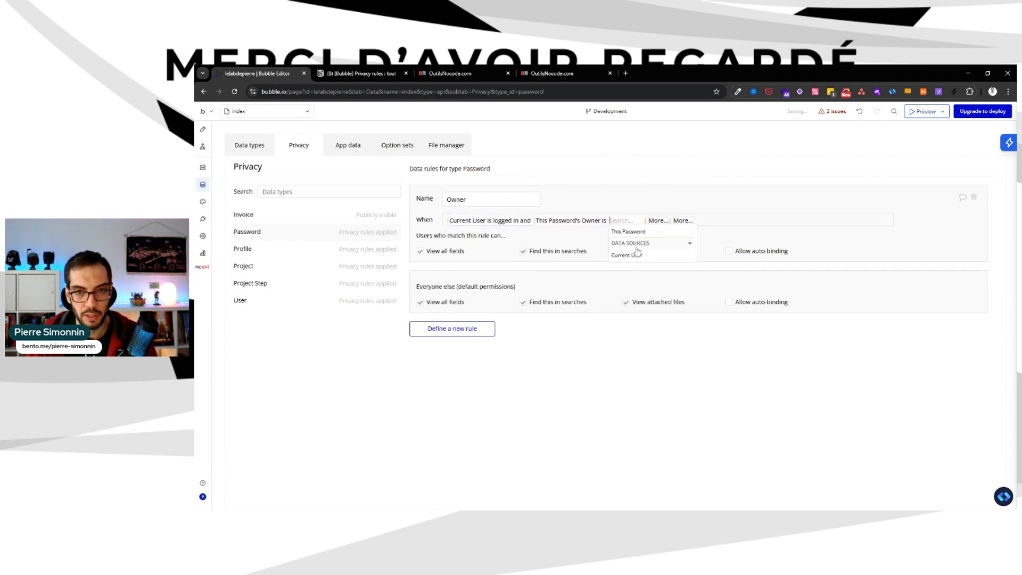
left_click(626, 255)
Uncheck everyone else's permissions and the Owner rule's search and attached-file permissions.
left_click(420, 301)
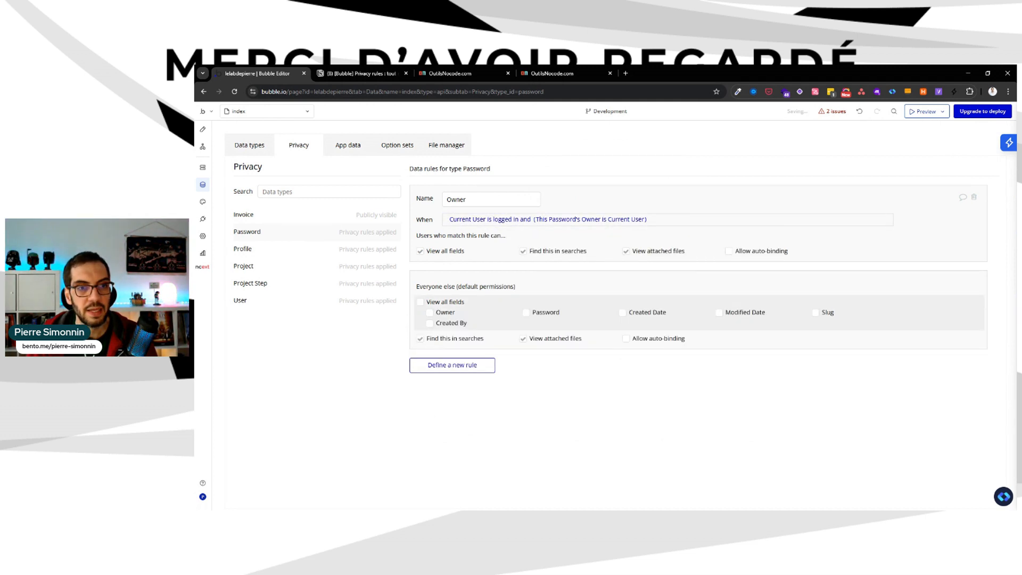
left_click(420, 338)
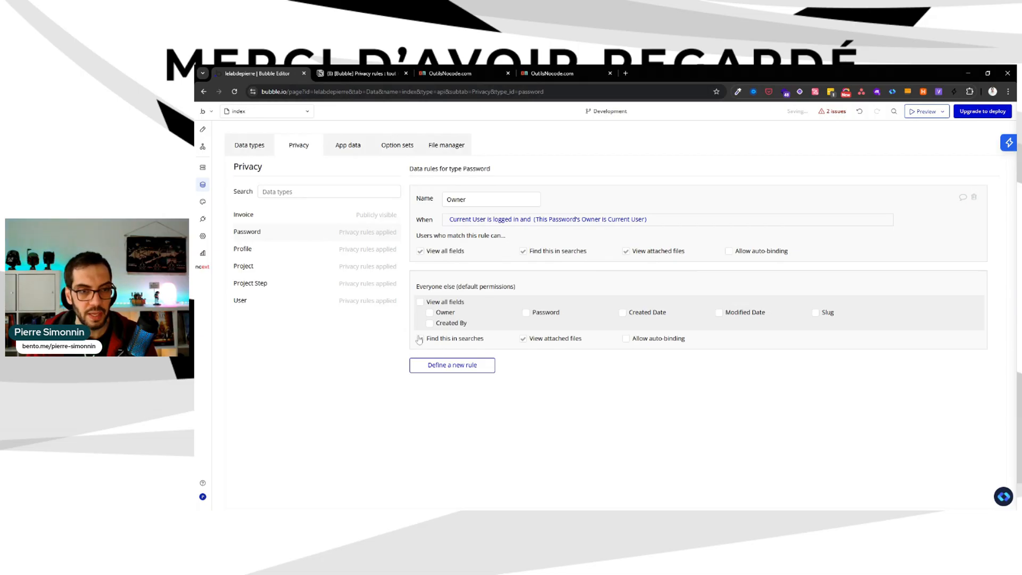
left_click(523, 339)
left_click(523, 251)
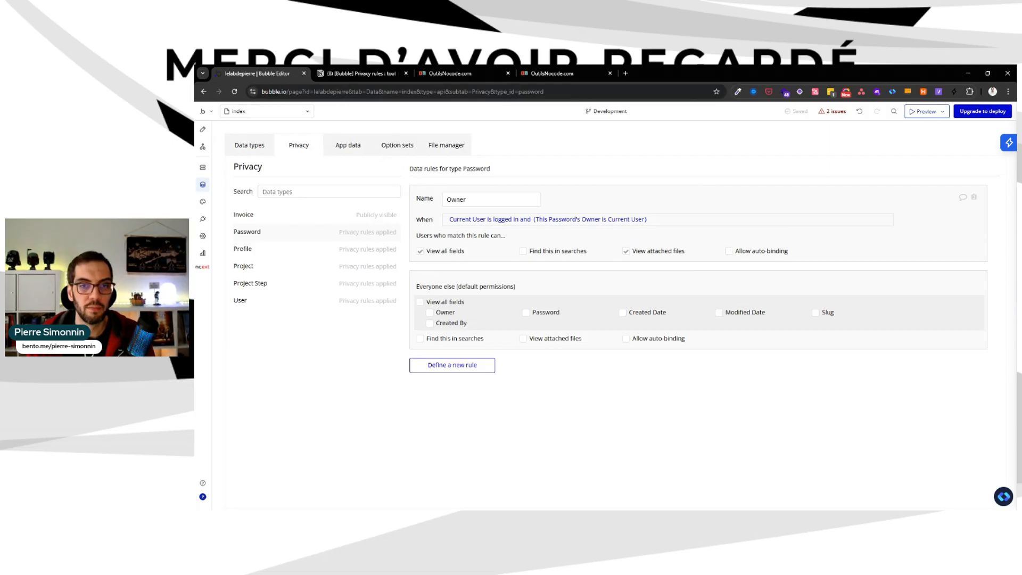
left_click(626, 252)
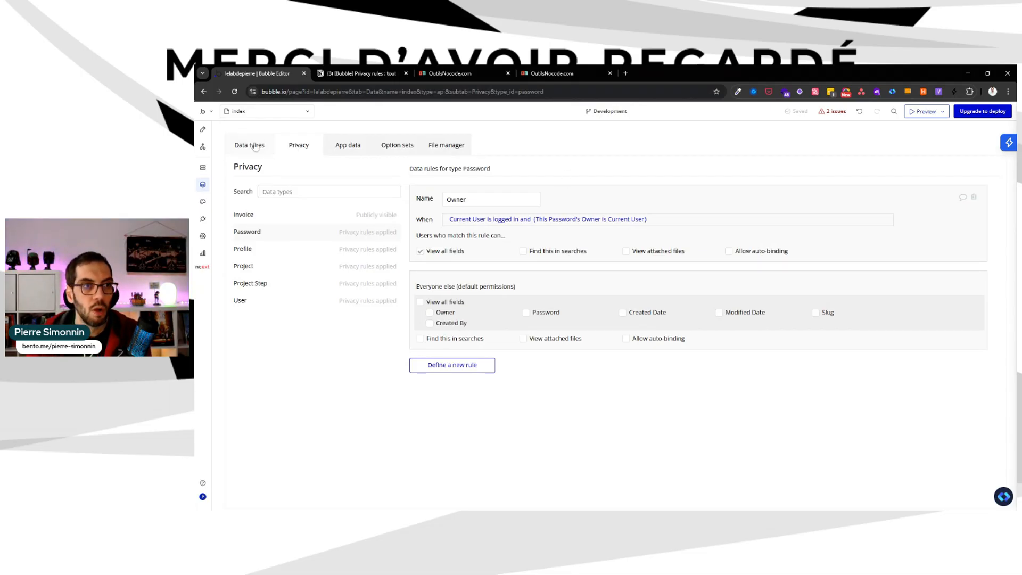
Review Project's privacy rules and fields, then uncheck View all fields on Password's Owner rule.
left_click(278, 265)
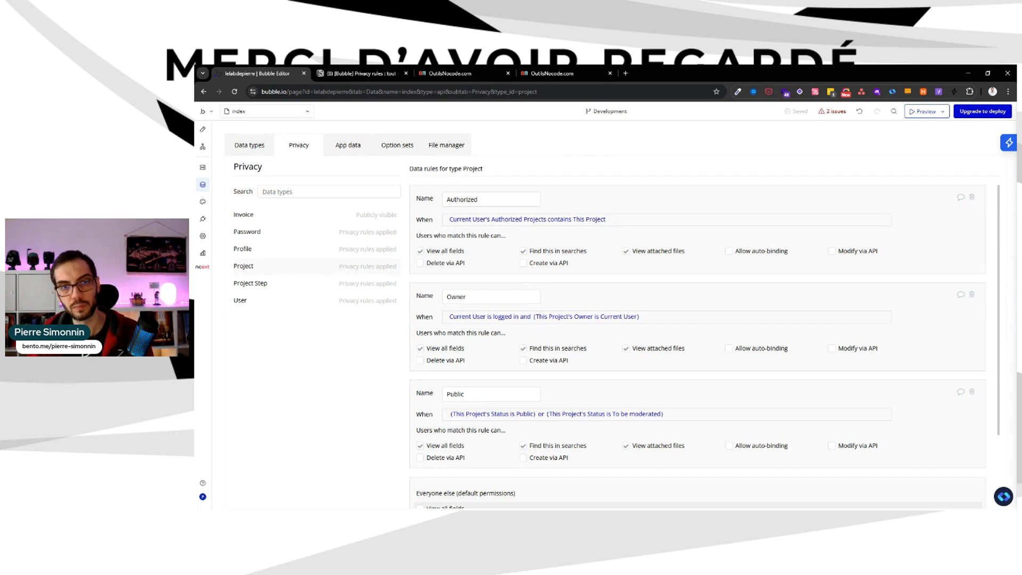
left_click(244, 148)
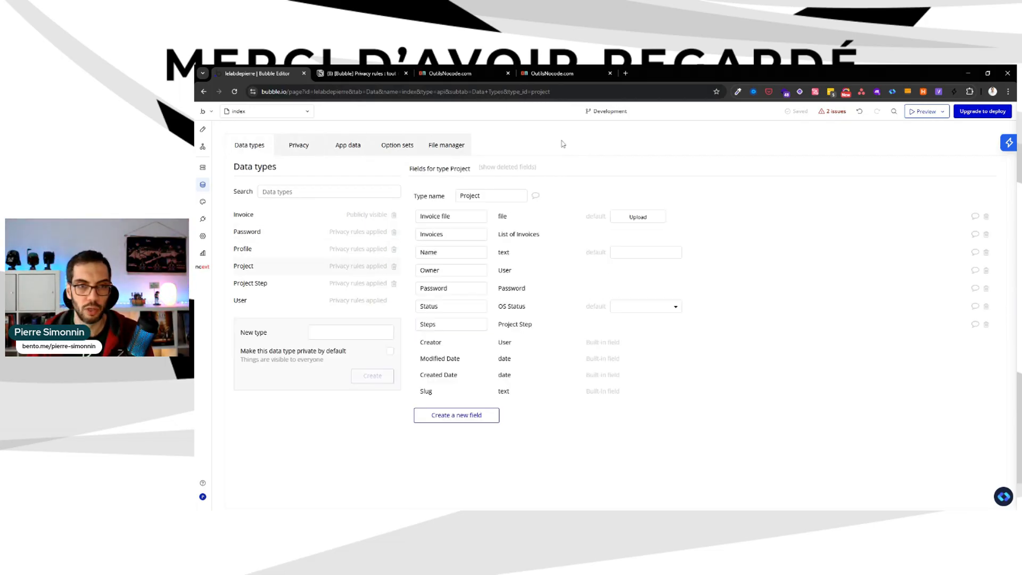
left_click(296, 148)
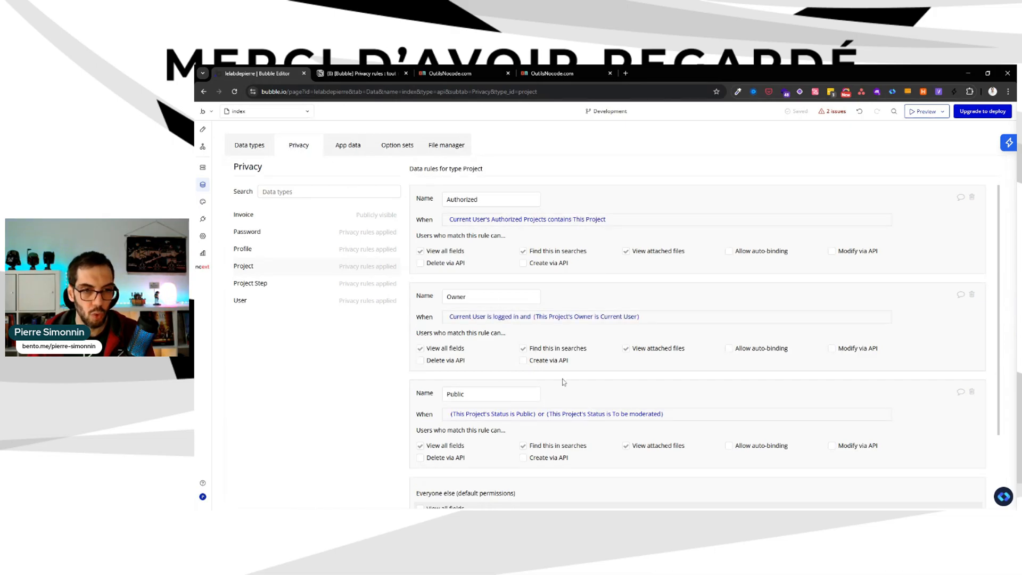
left_click(280, 234)
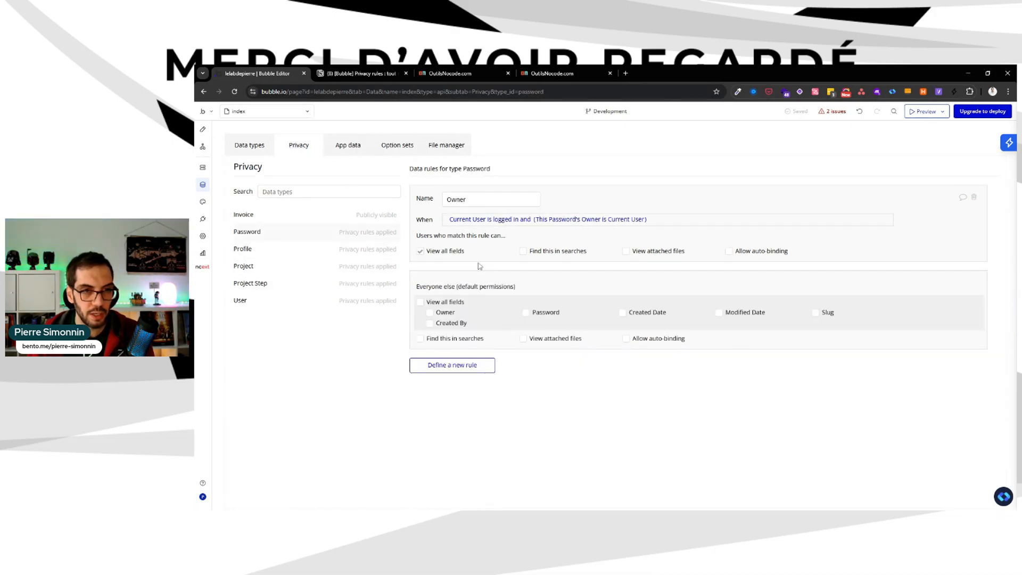
left_click(421, 251)
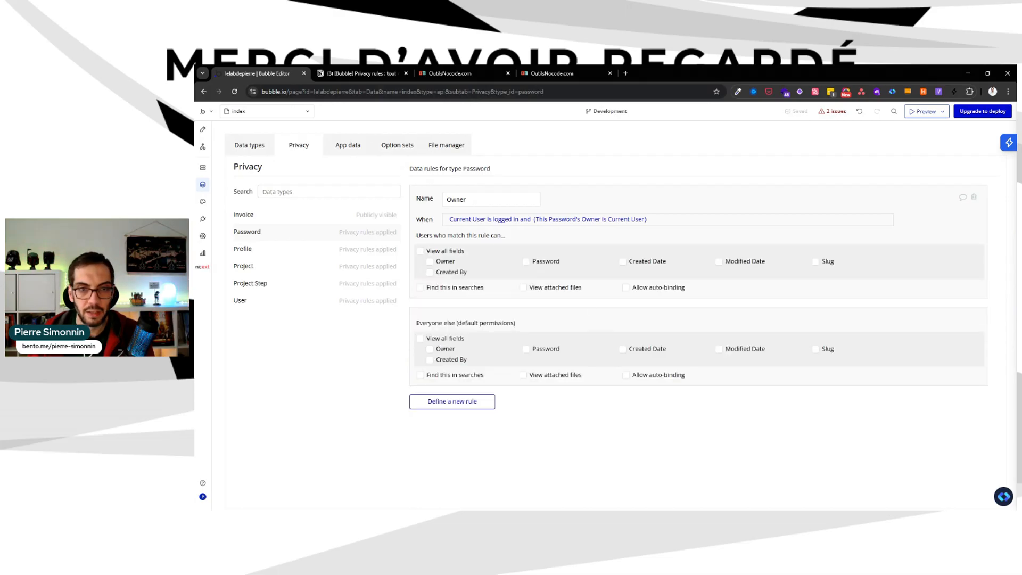
Tick the Owner field under the Password Owner rule's per-field view permissions.
left_click(429, 262)
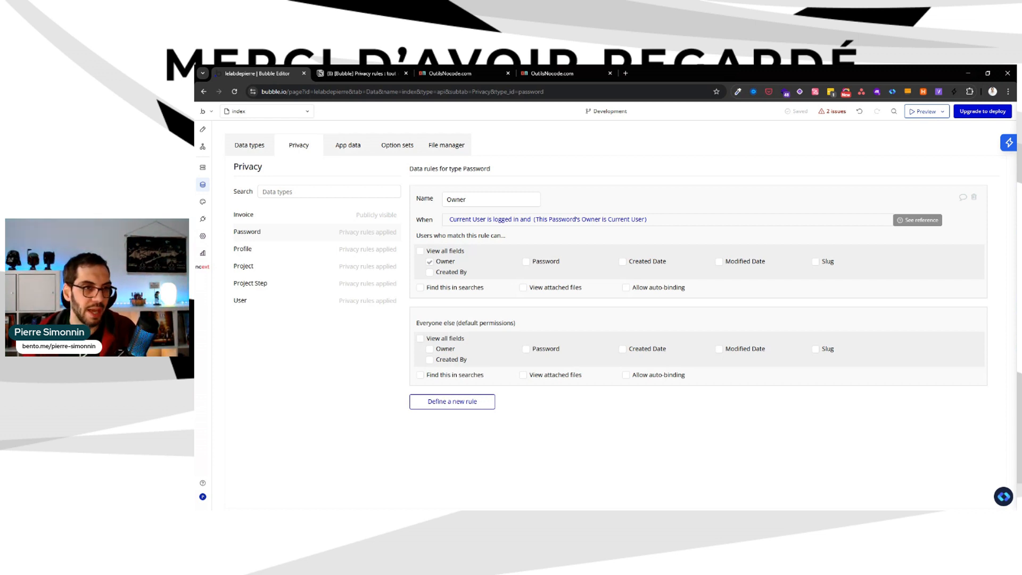
Start a new Password-typed field on the Password type, then cancel it.
left_click(265, 150)
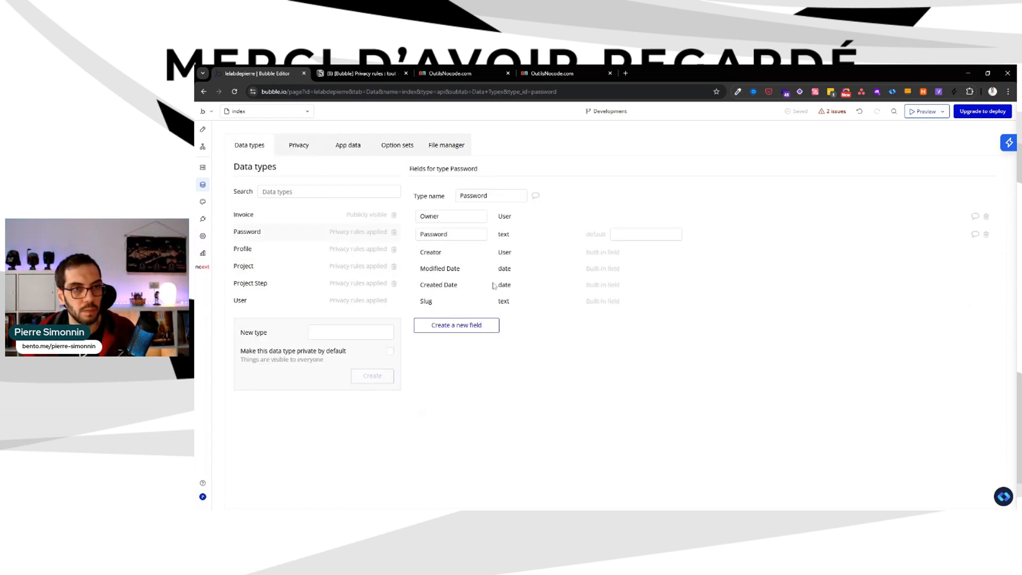
left_click(456, 325)
left_click(637, 210)
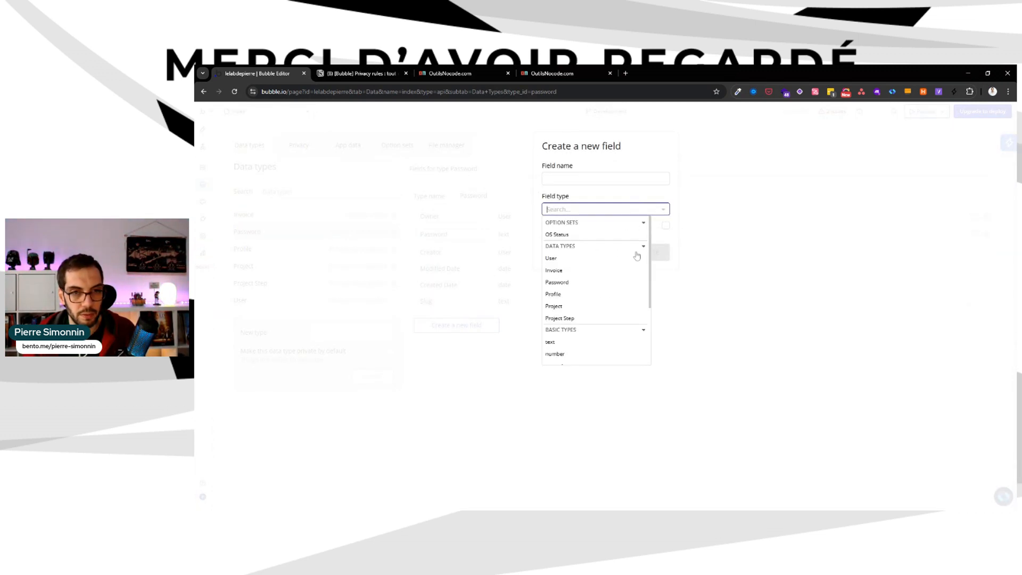
type("pas")
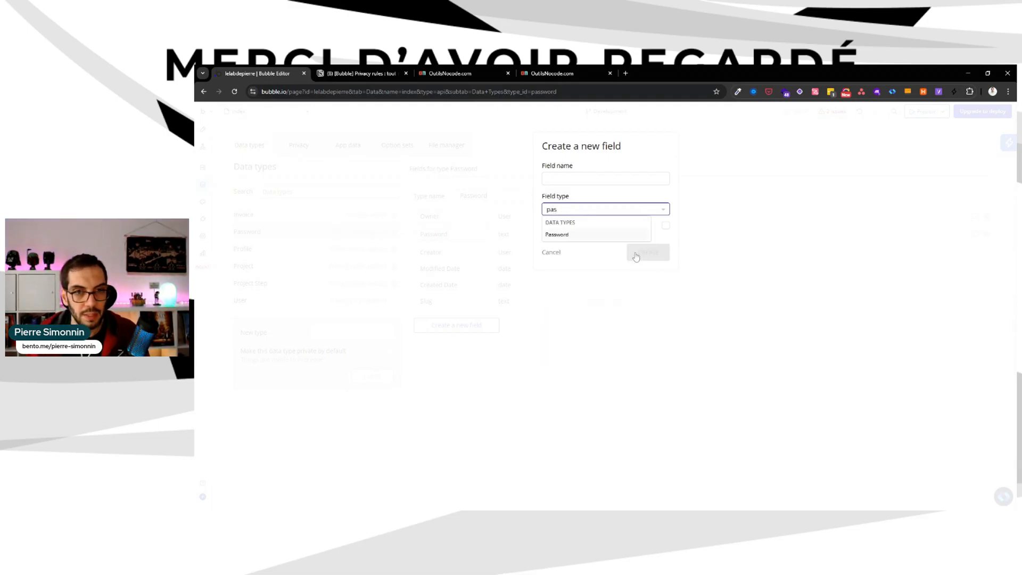
left_click(613, 235)
left_click(610, 178)
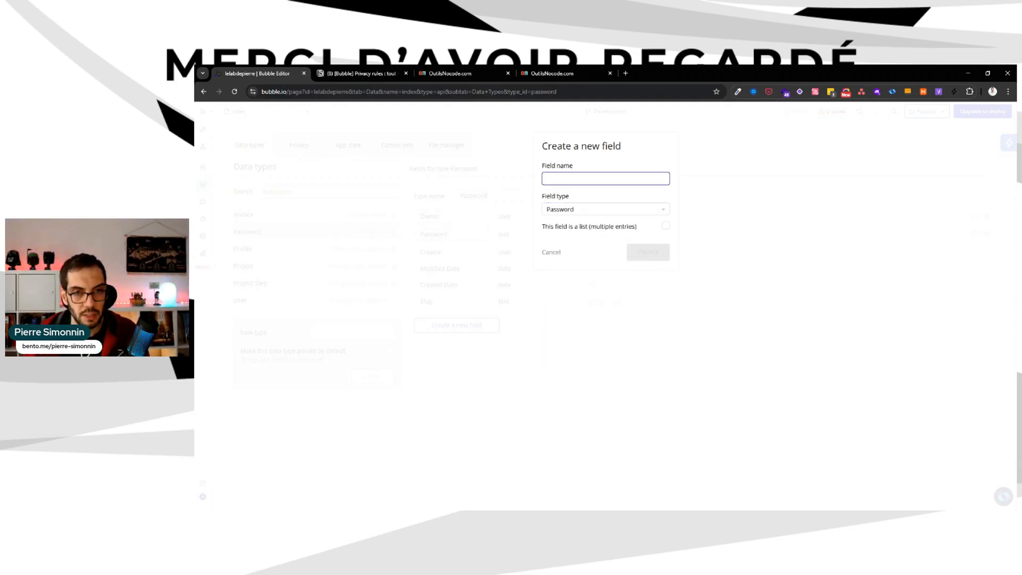
left_click(560, 256)
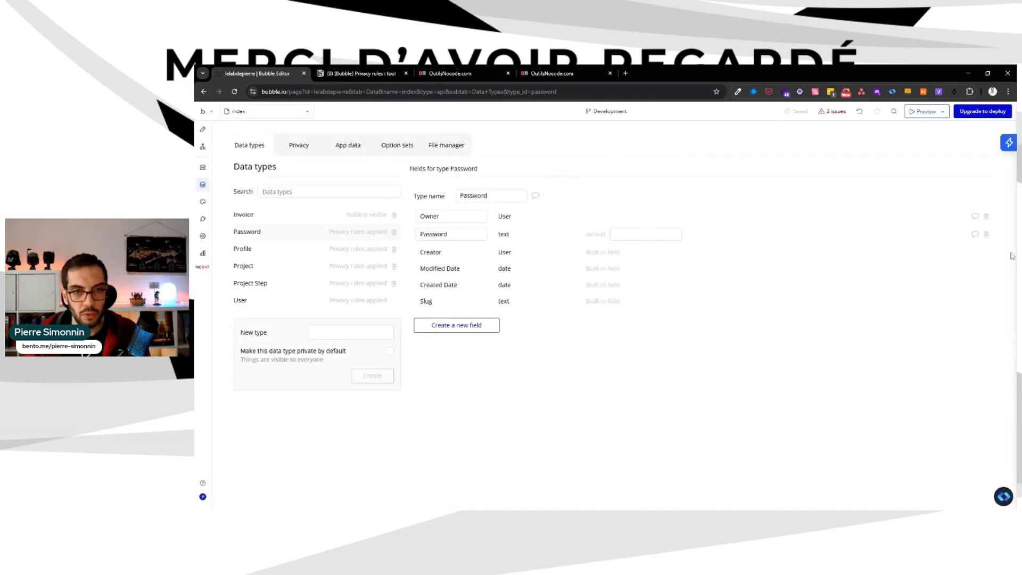
Delete the text Password field and create a replacement Password field of type Password.
left_click(986, 235)
left_click(600, 227)
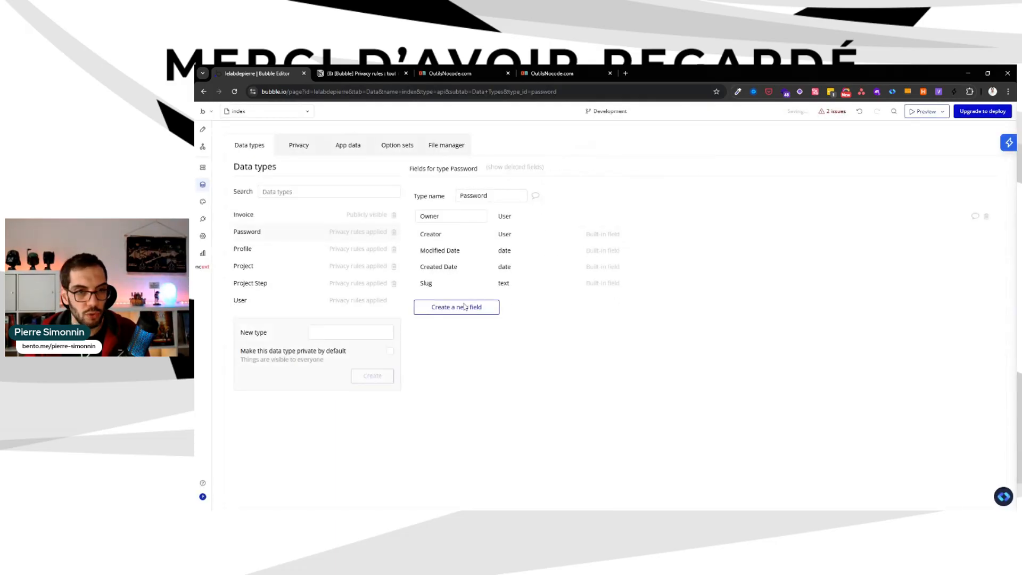
left_click(463, 308)
left_click(608, 180)
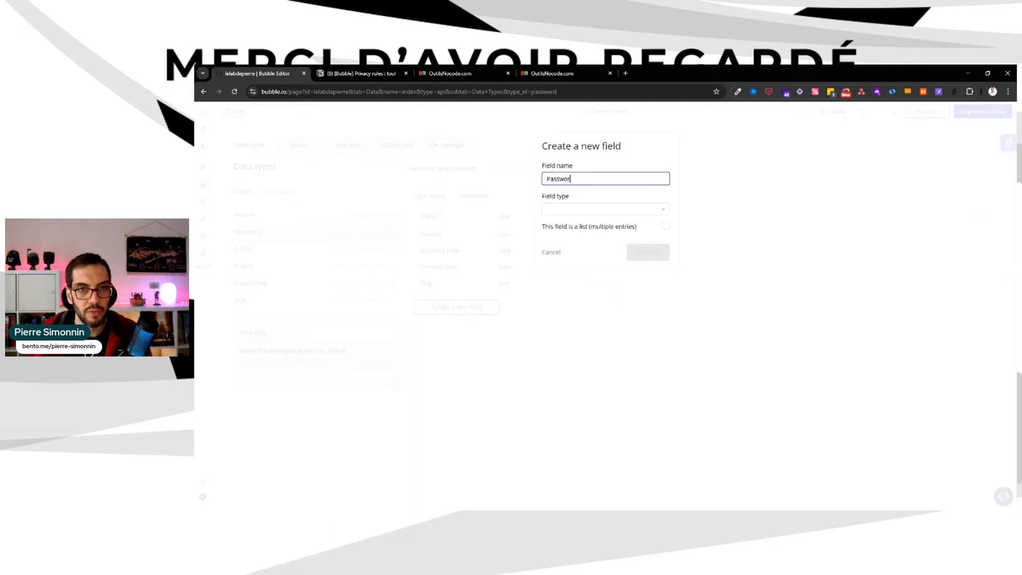
left_click(615, 210)
type("tex")
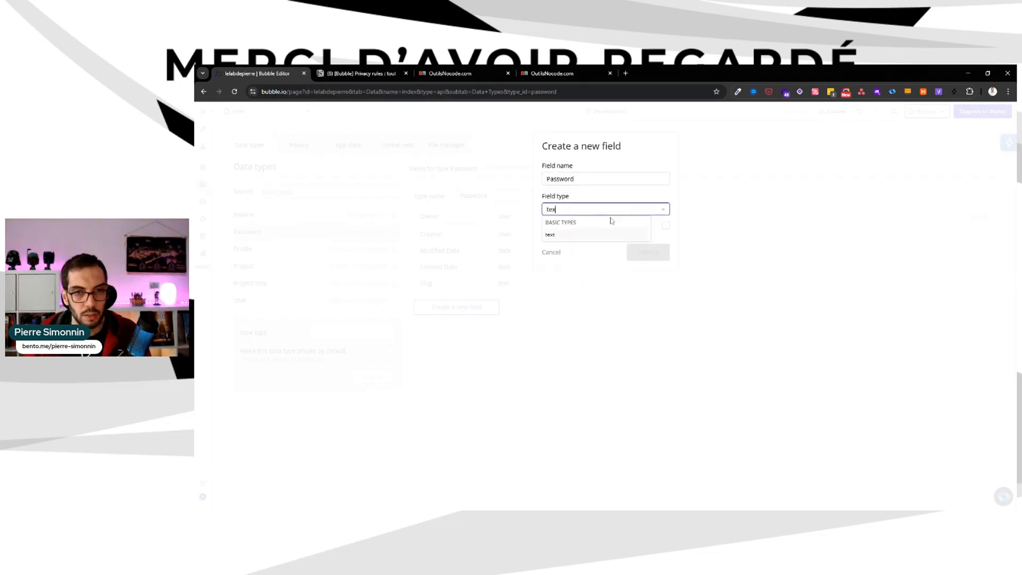
type("pass")
left_click(624, 235)
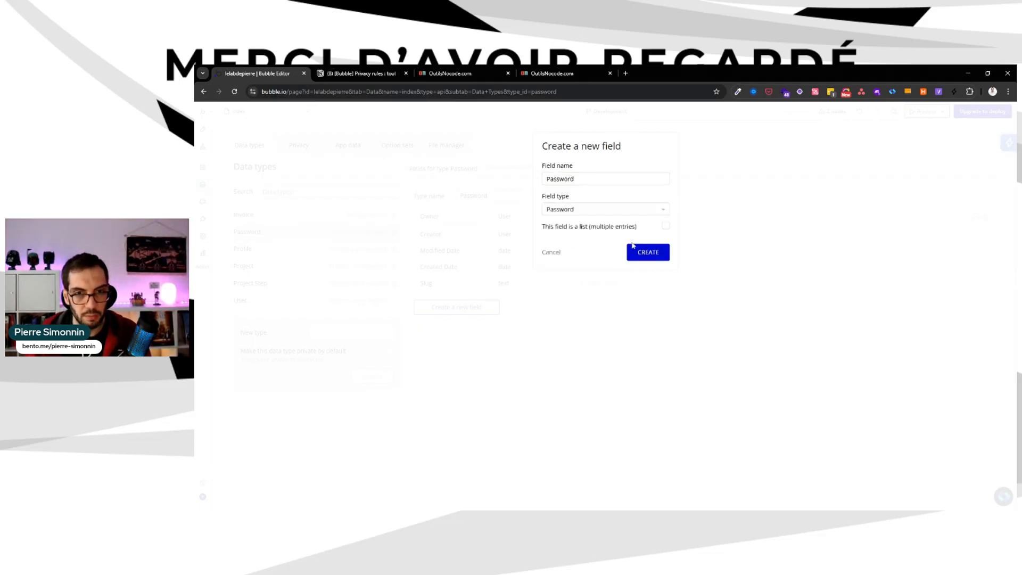
left_click(641, 251)
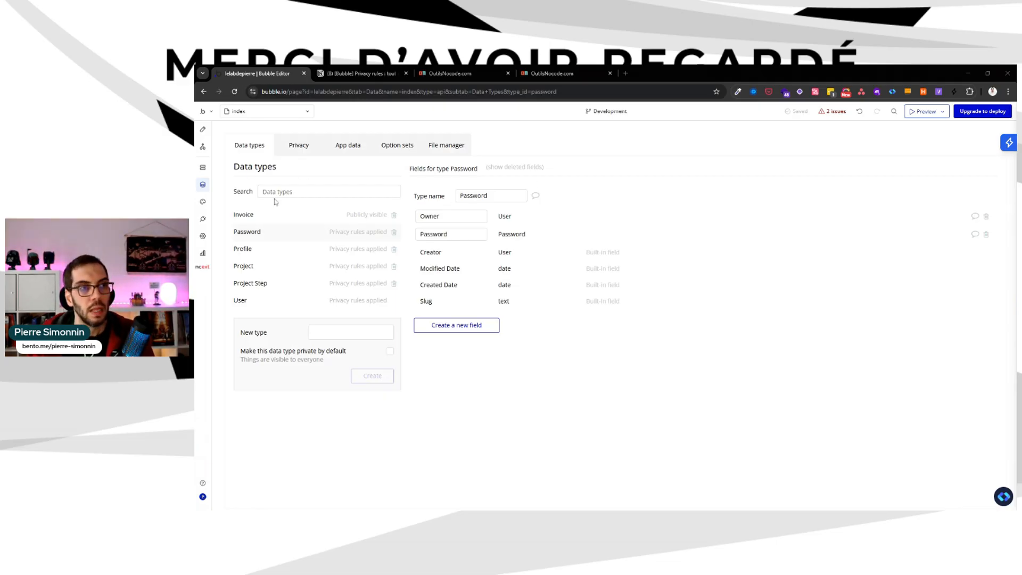
Create a backend API workflow named remove-project-authorization, not exposed as a public API.
left_click(203, 168)
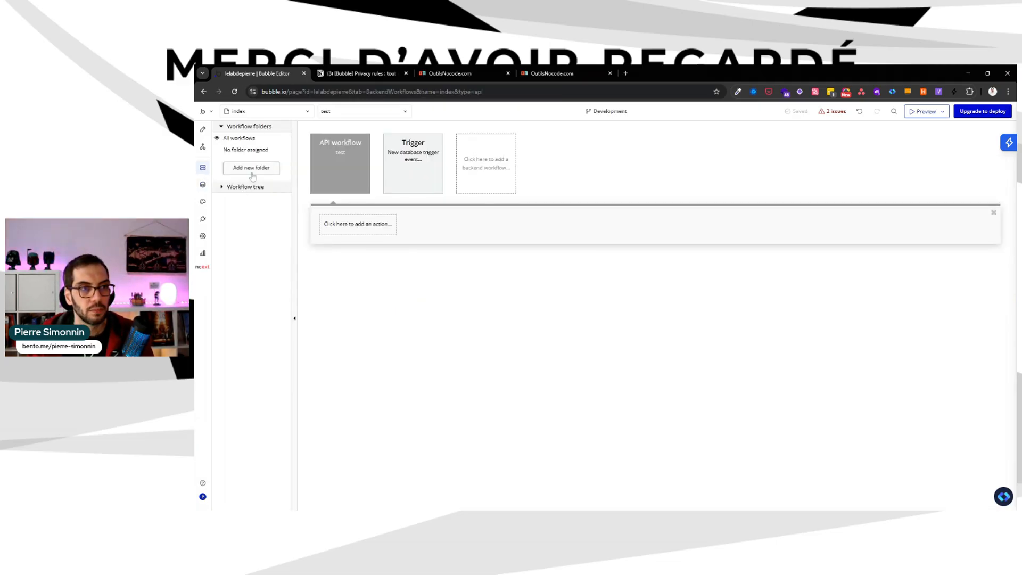
left_click(493, 169)
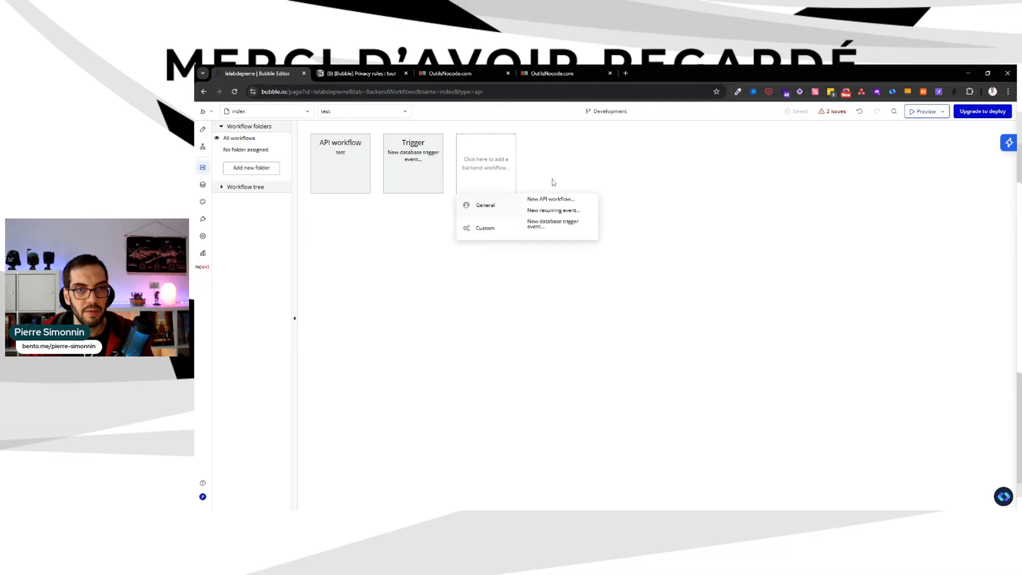
left_click(551, 199)
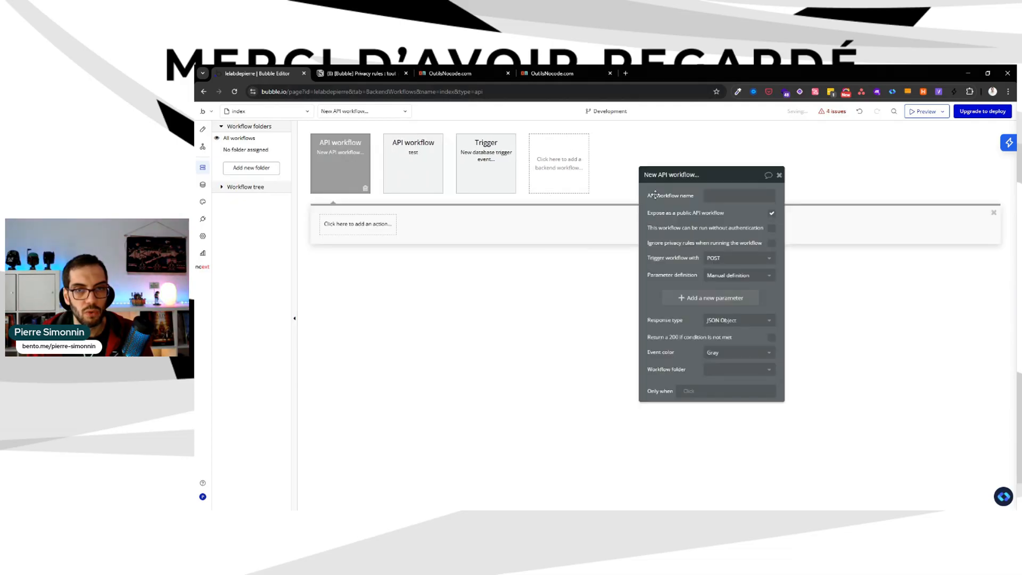
type("remove-pro")
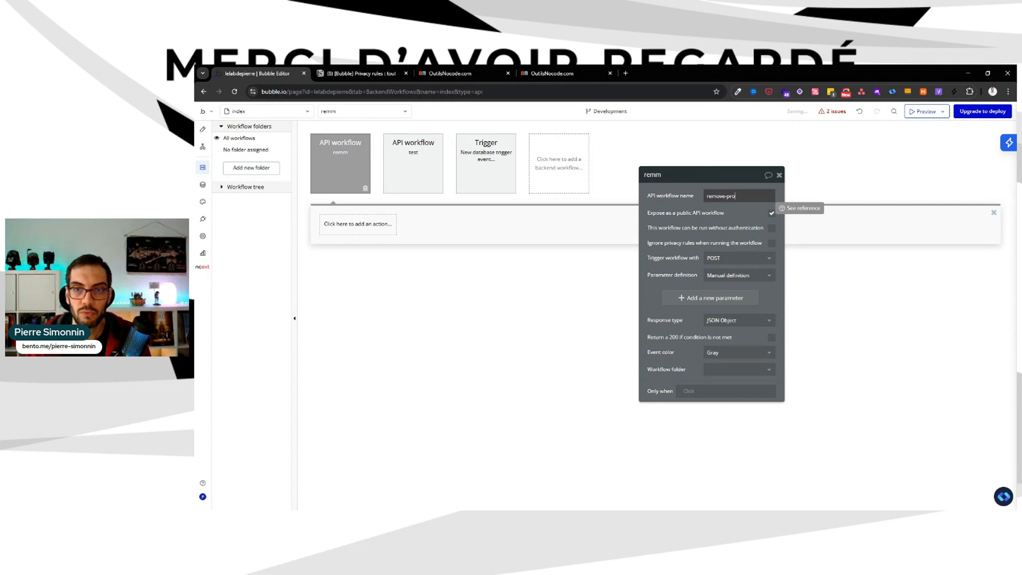
type("ject-auth")
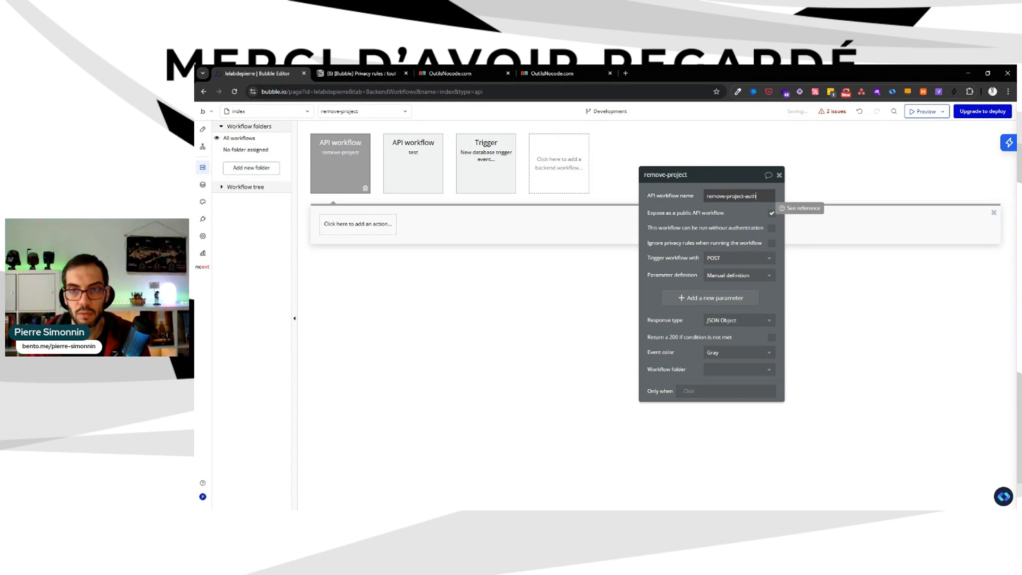
type("orization")
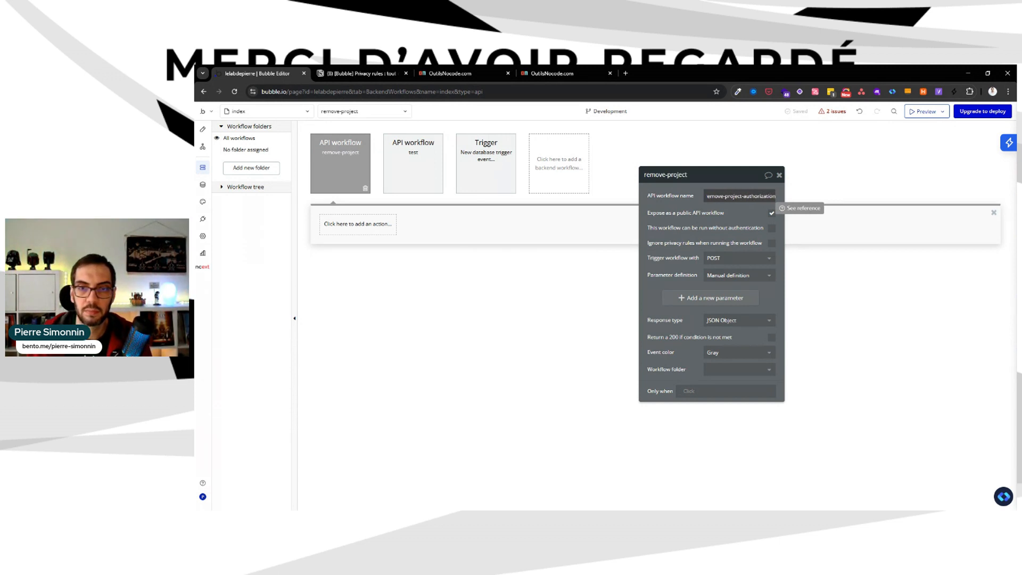
left_click(771, 213)
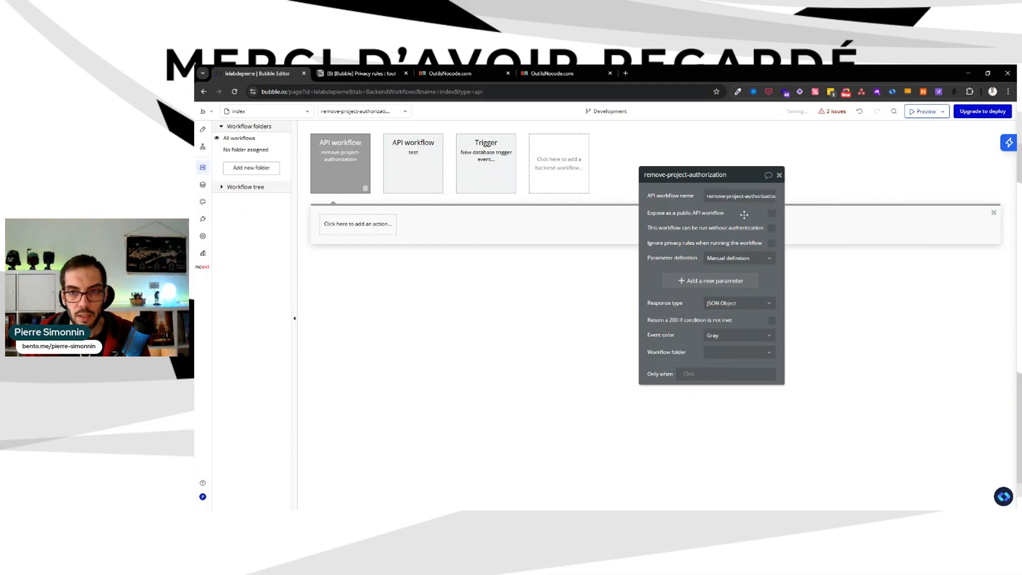
Add workflow parameters project of type Project and user of type User.
left_click(672, 269)
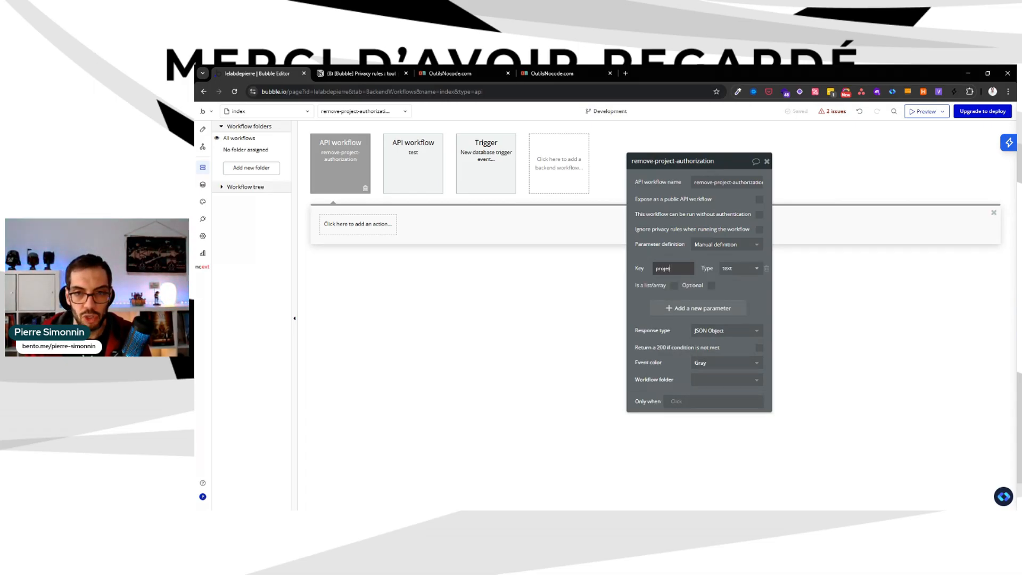
left_click(733, 271)
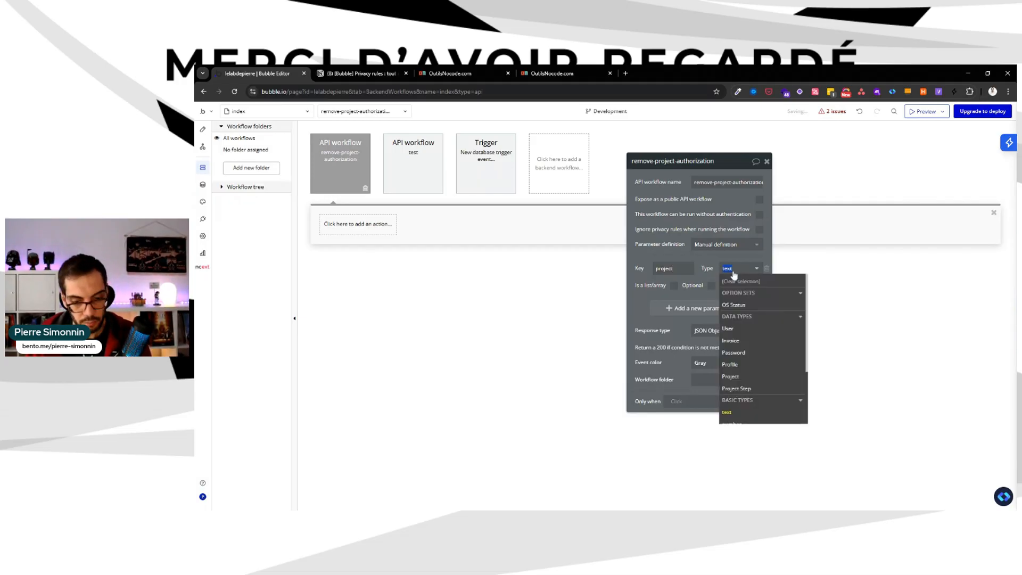
type("proj")
key("Return")
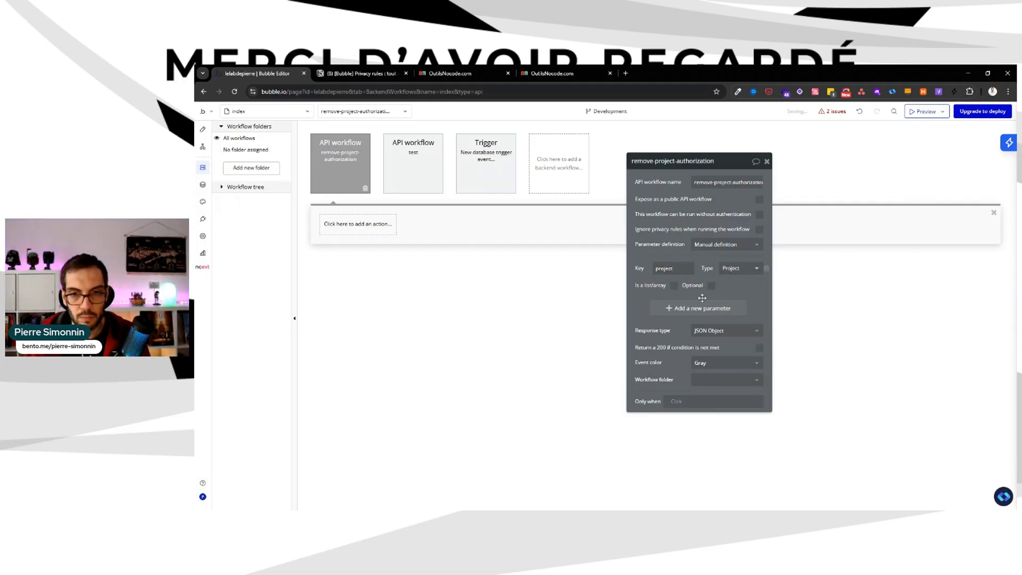
left_click(654, 313)
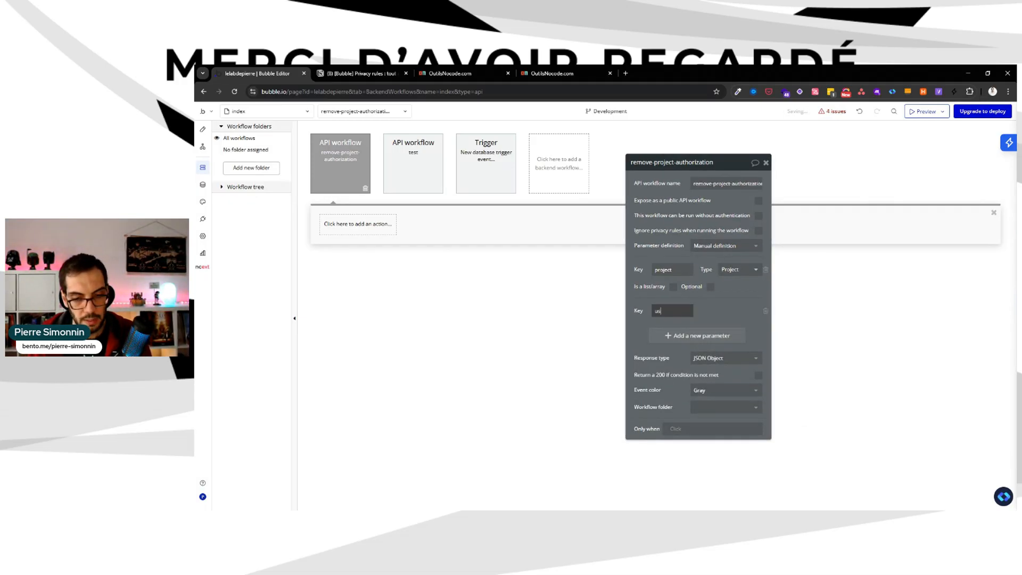
left_click(733, 311)
type("user")
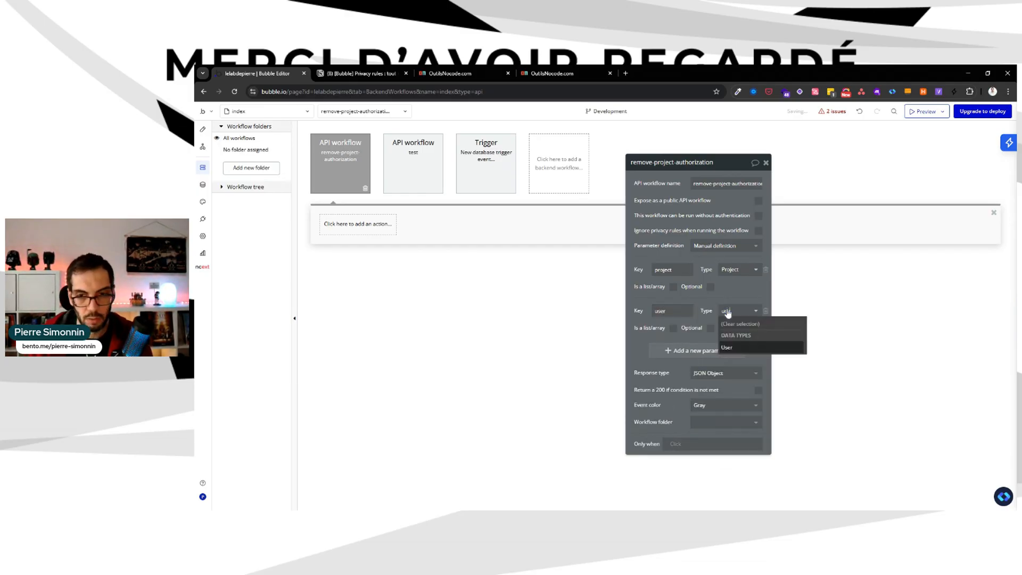
left_click(740, 348)
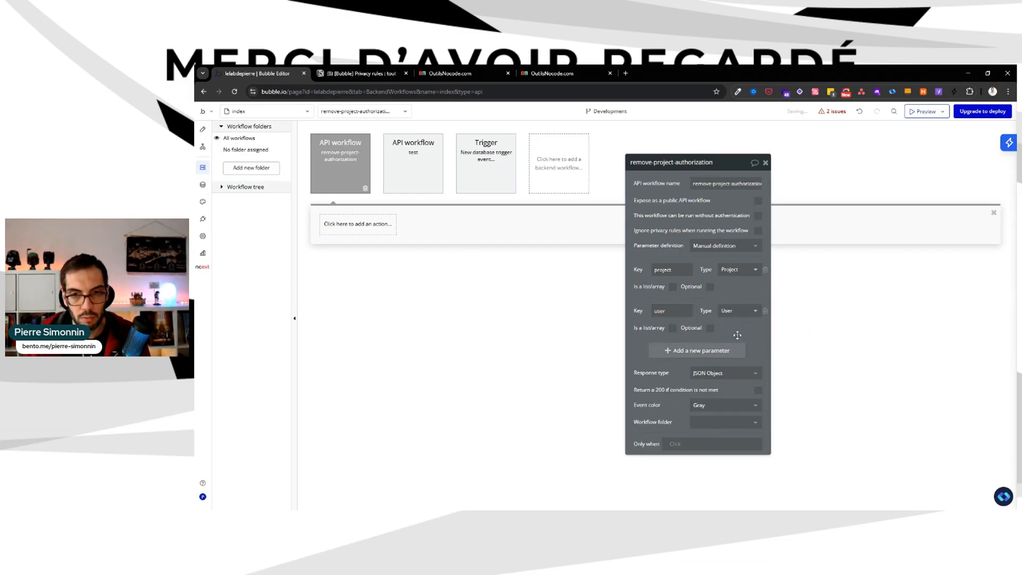
Add a Make changes to a thing action to the workflow.
left_click(368, 224)
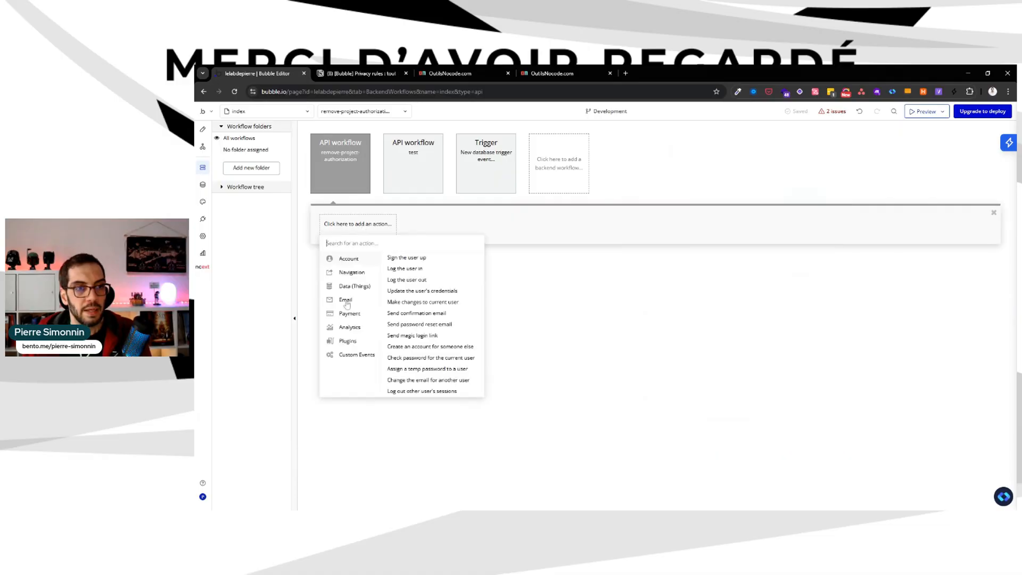
mouse_move(359, 286)
left_click(415, 269)
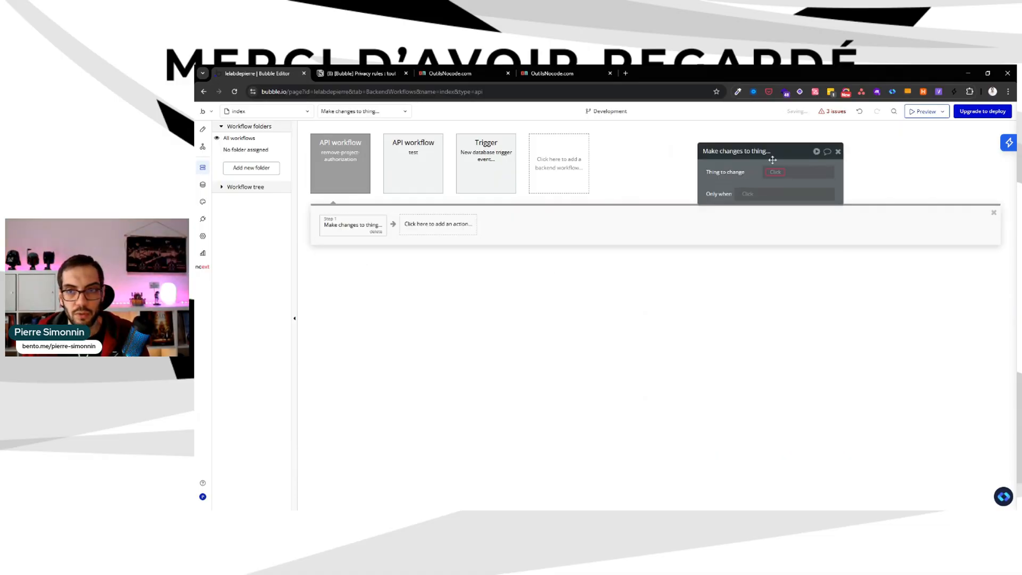
left_click(774, 172)
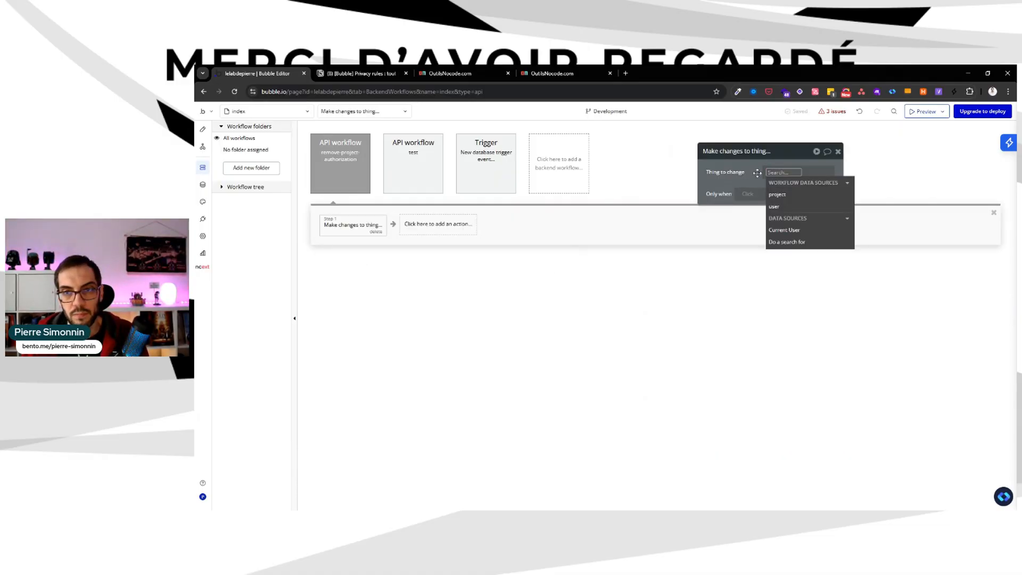
left_click_drag(755, 171, 679, 229)
Set the workflow's Only when condition to project's Owner is Current User.
left_click(352, 164)
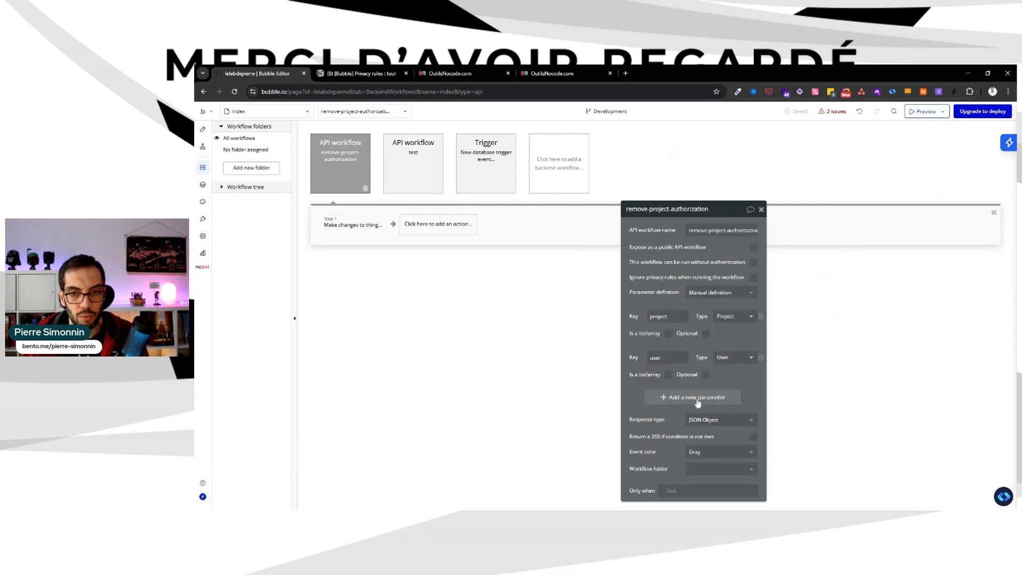
left_click(706, 432)
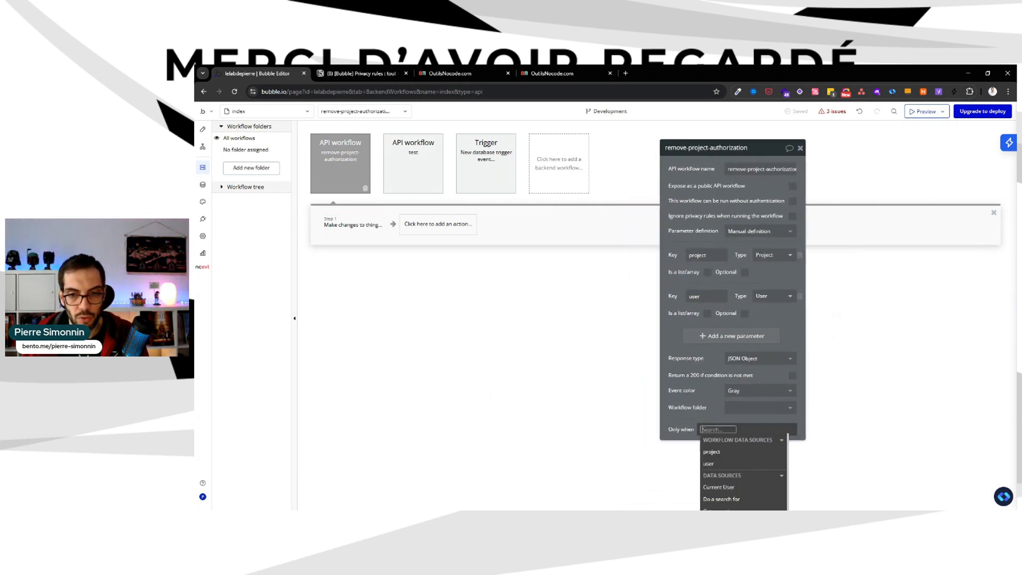
left_click(720, 453)
type("ow")
left_click(742, 455)
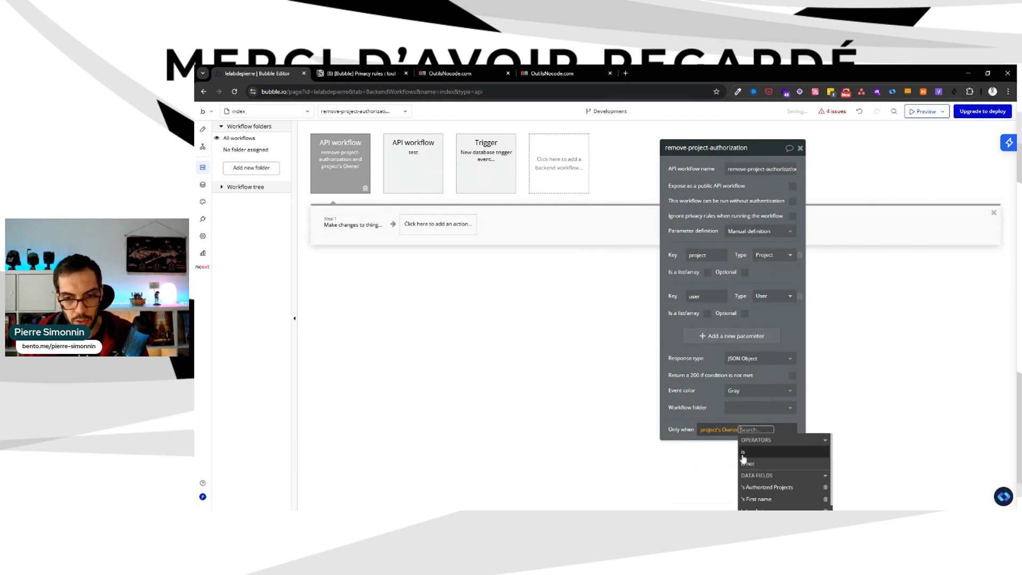
left_click(758, 454)
left_click(767, 487)
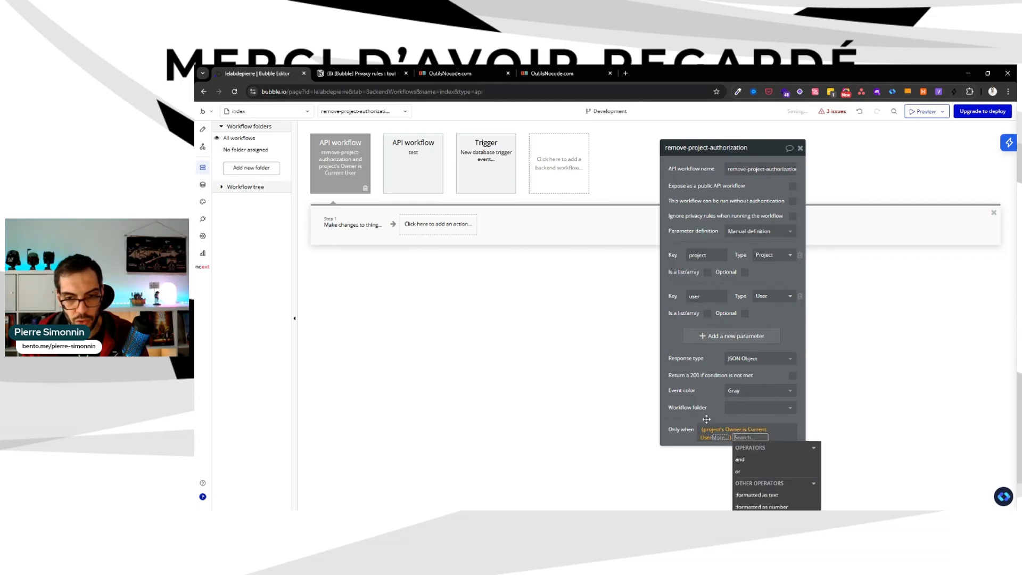
Make the action change user, removing project from its Authorized Projects list.
left_click(351, 228)
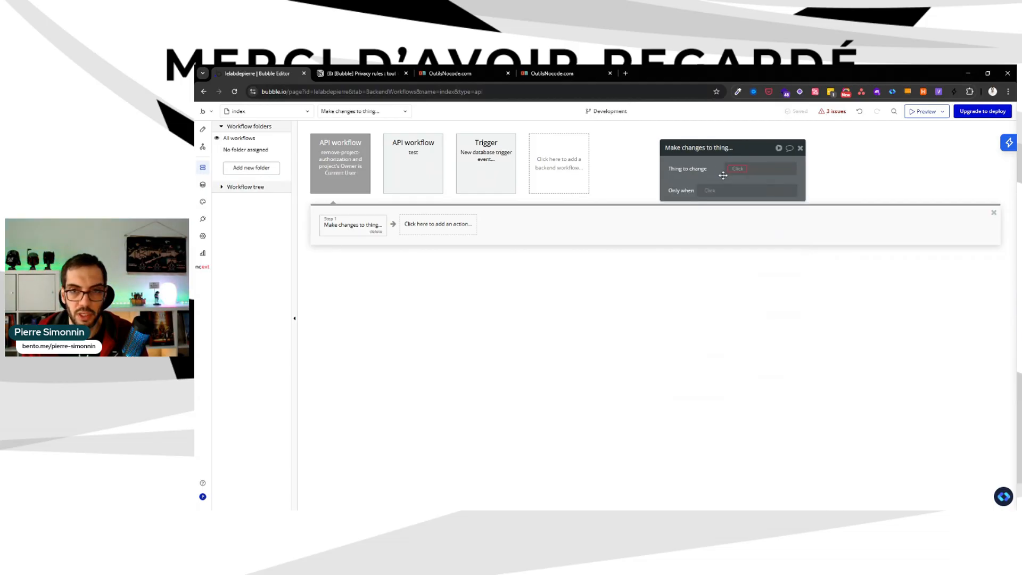
left_click_drag(718, 168, 705, 192)
left_click(727, 195)
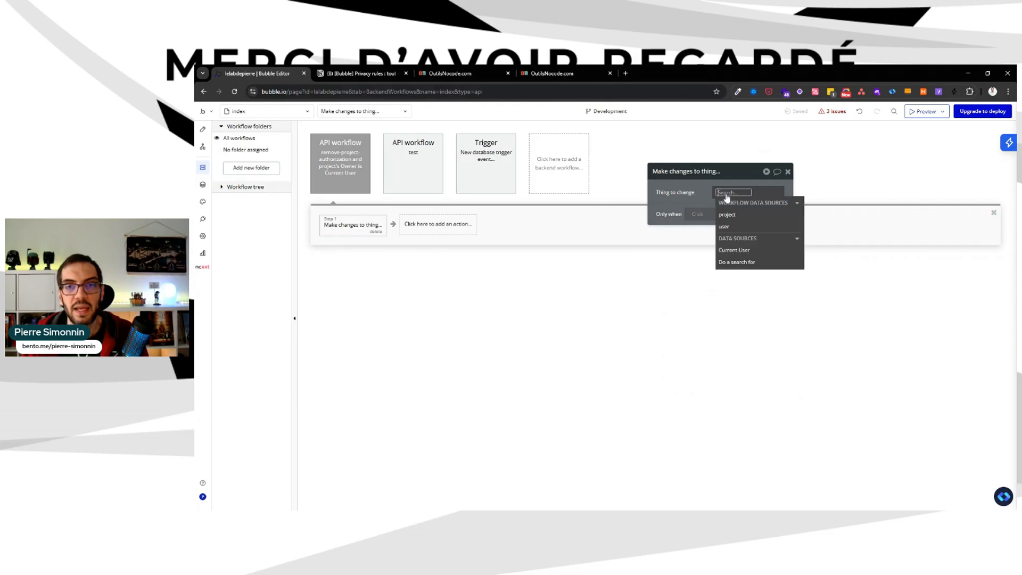
left_click(767, 227)
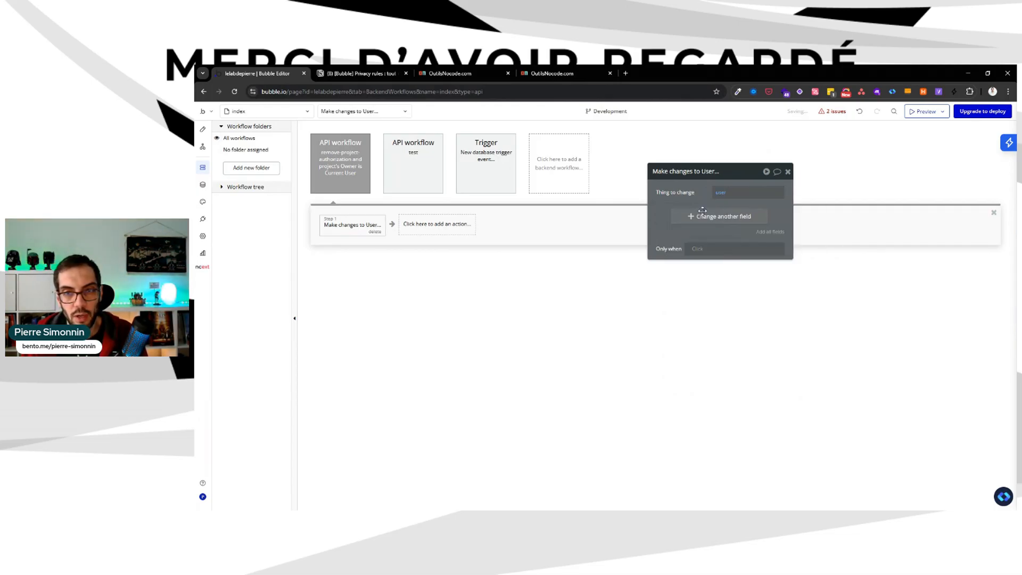
left_click(703, 216)
left_click(688, 229)
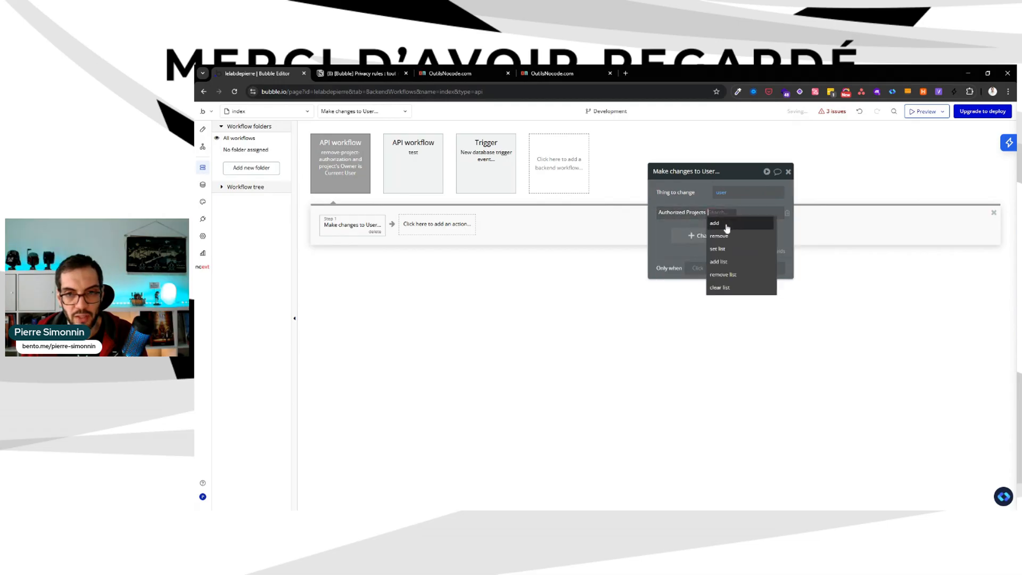
left_click(719, 236)
left_click(742, 233)
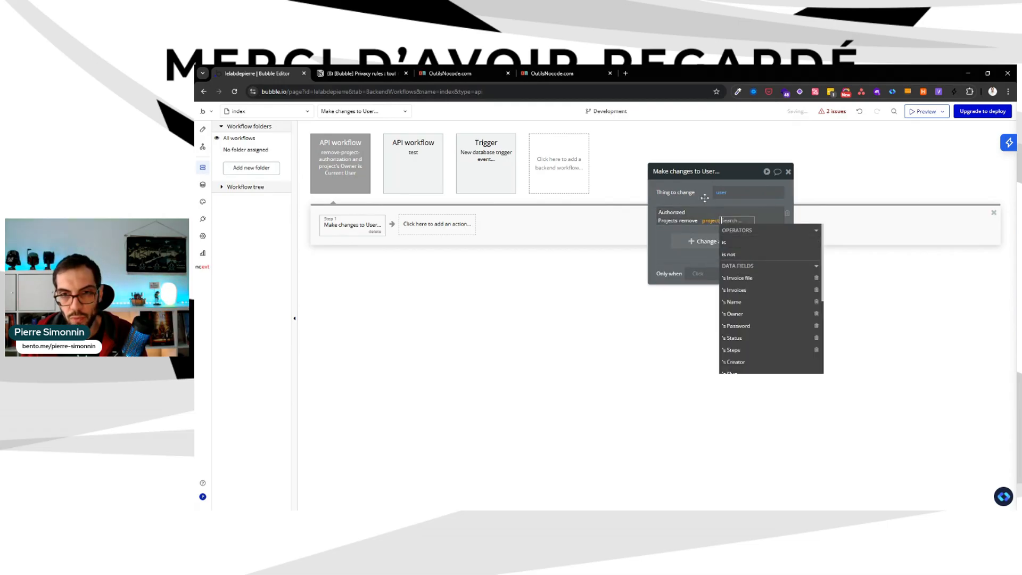
left_click_drag(705, 192, 746, 260)
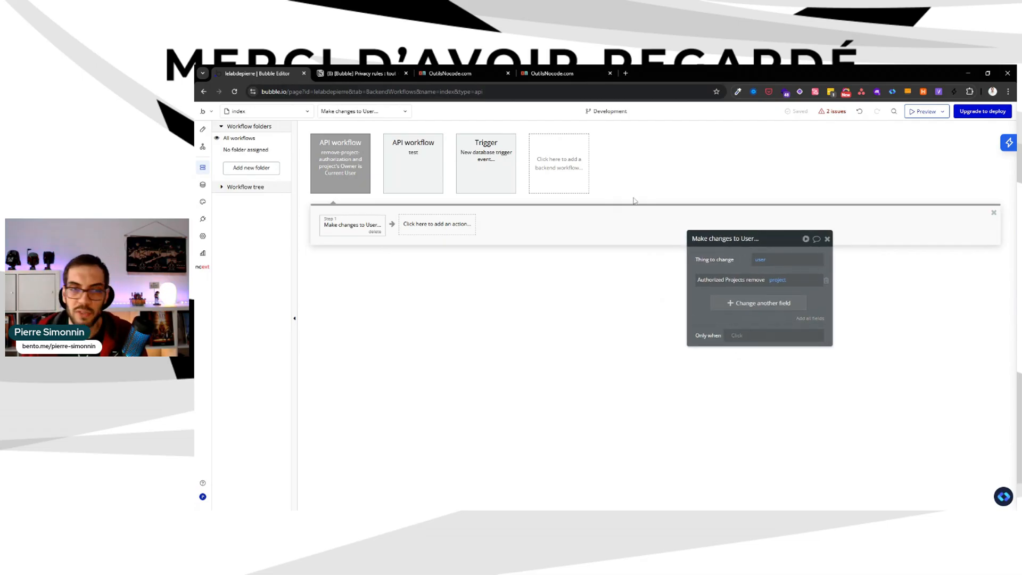
left_click(579, 169)
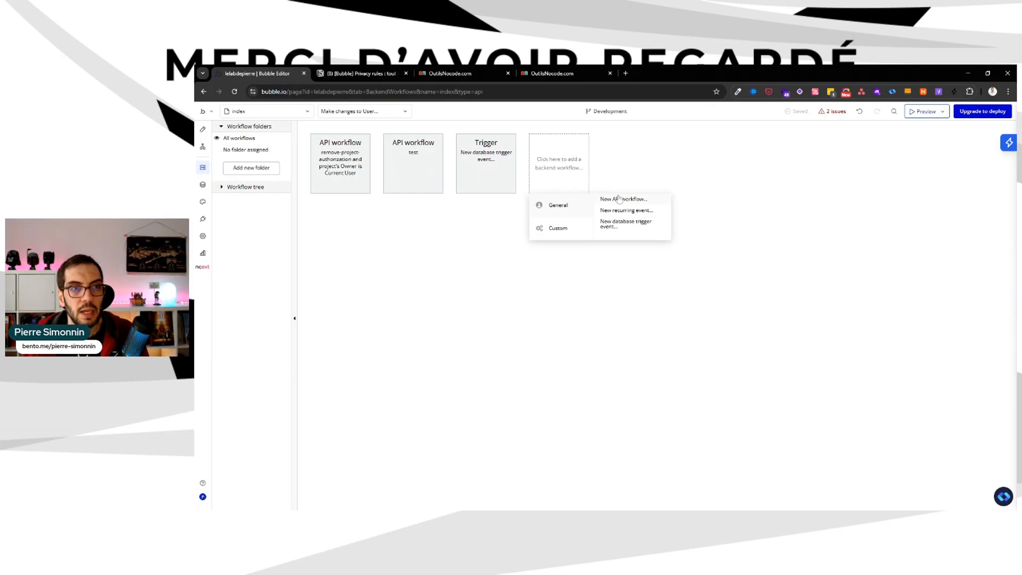
Create API workflow 'unlock-project' with Expose as public unchecked, then add its first parameter.
left_click(619, 199)
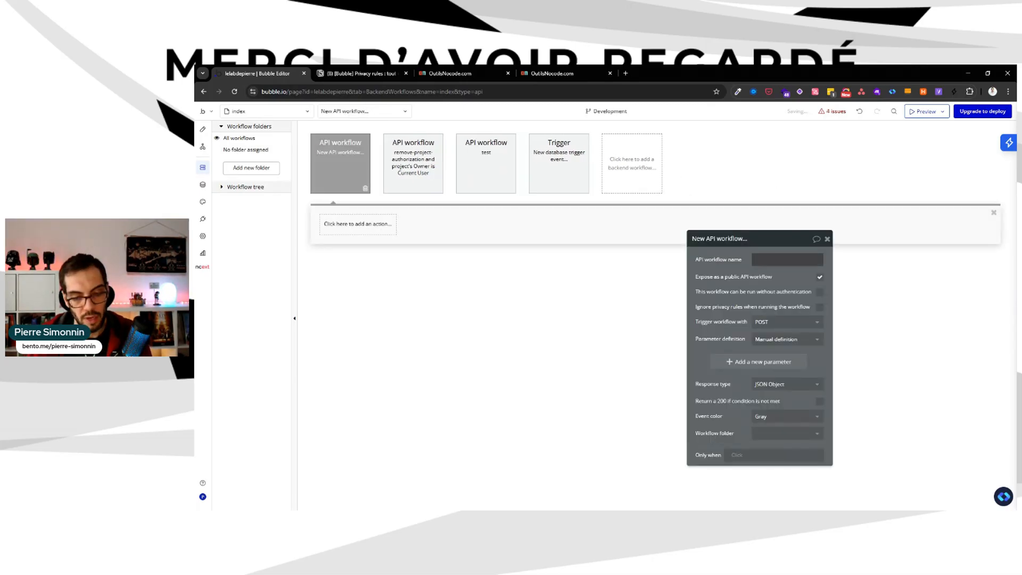
type("unlock-project")
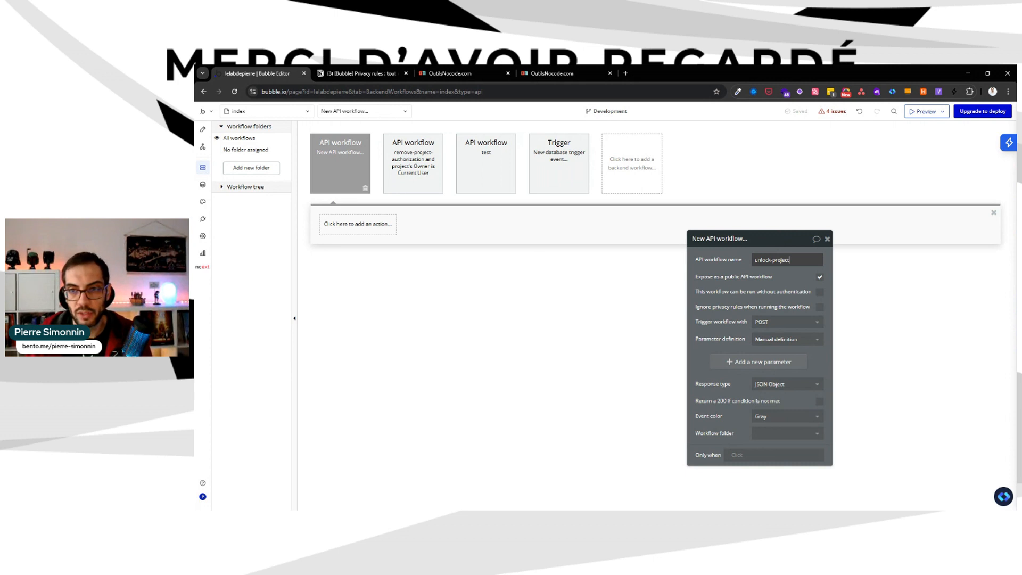
left_click(811, 278)
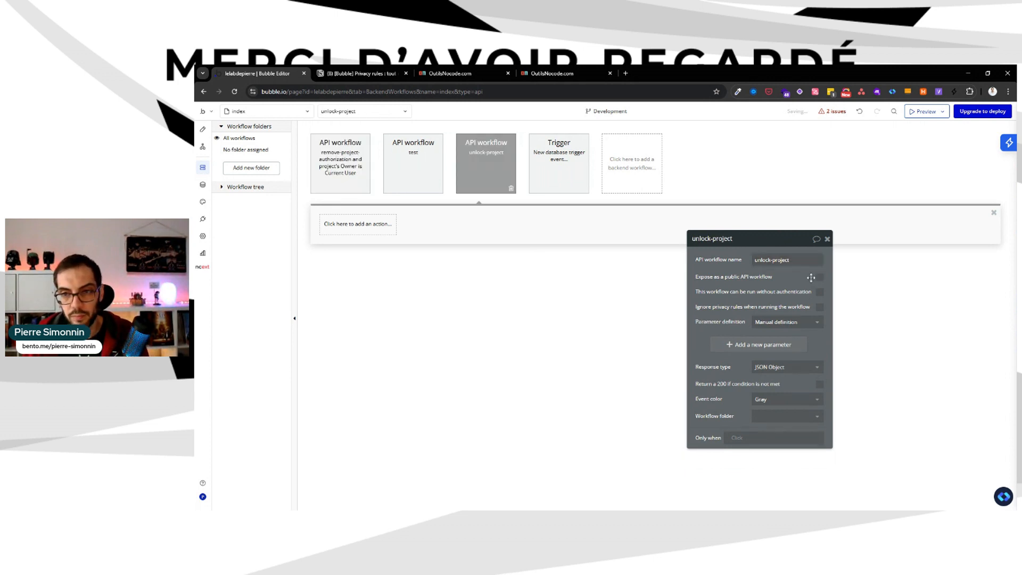
left_click_drag(808, 277, 821, 185)
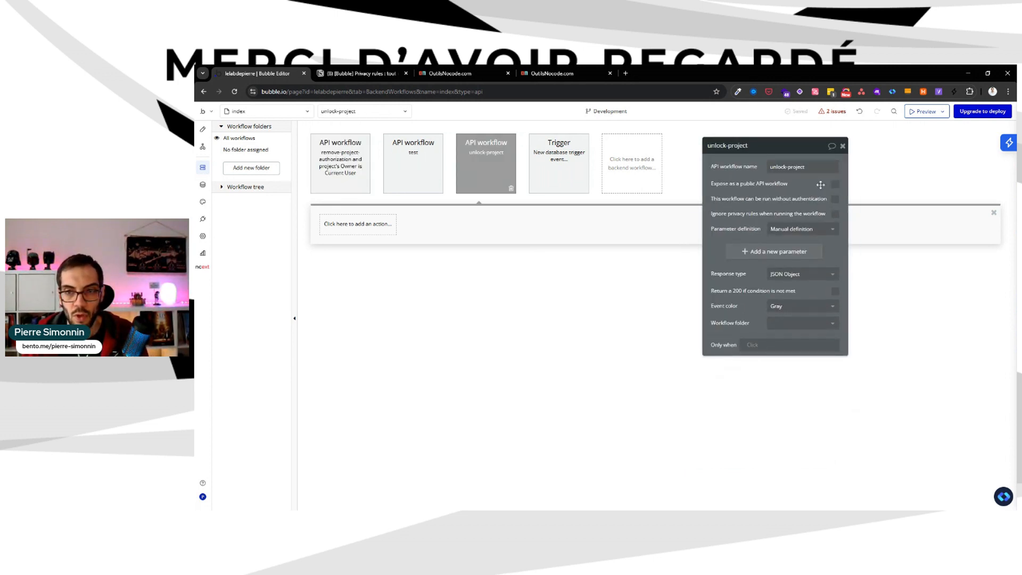
left_click(749, 252)
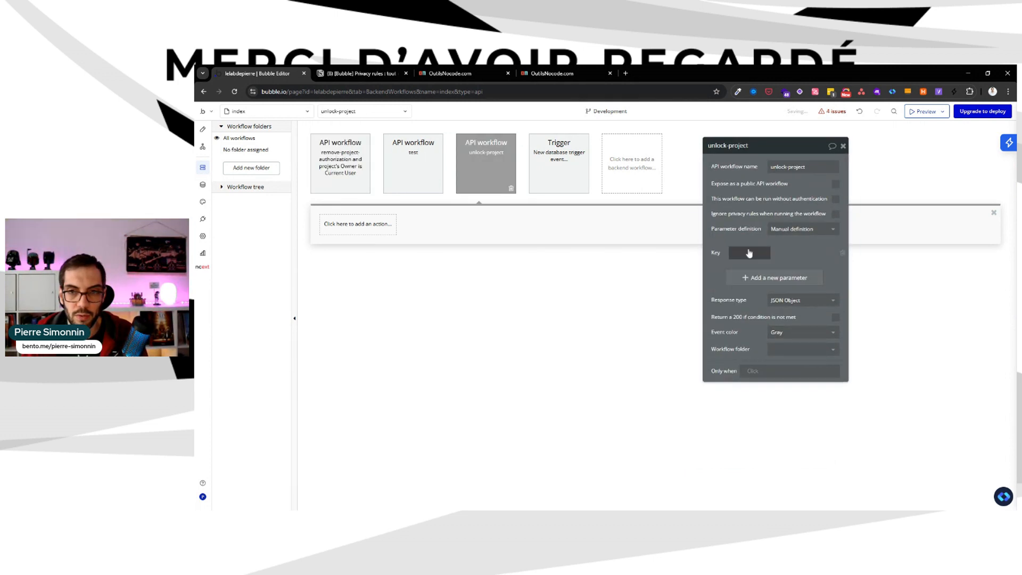
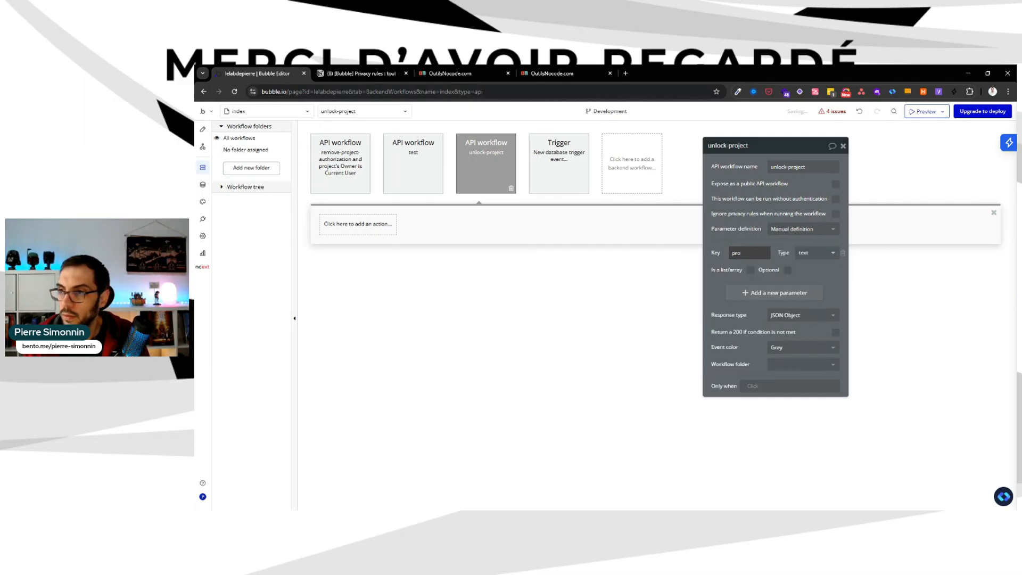
Name the first parameter 'project' and give it type Project.
type("projec")
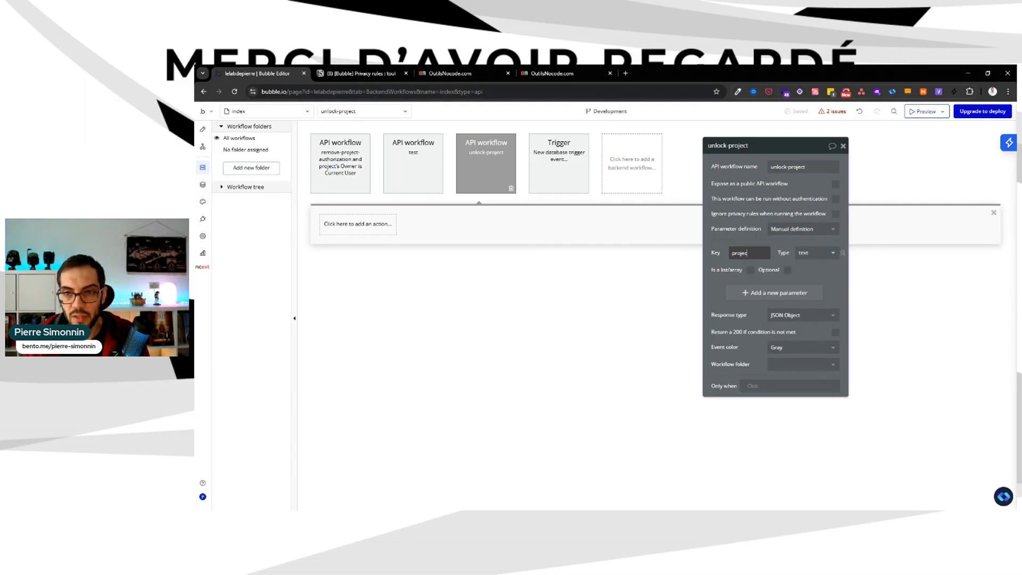
type("t")
left_click(800, 255)
type("proj")
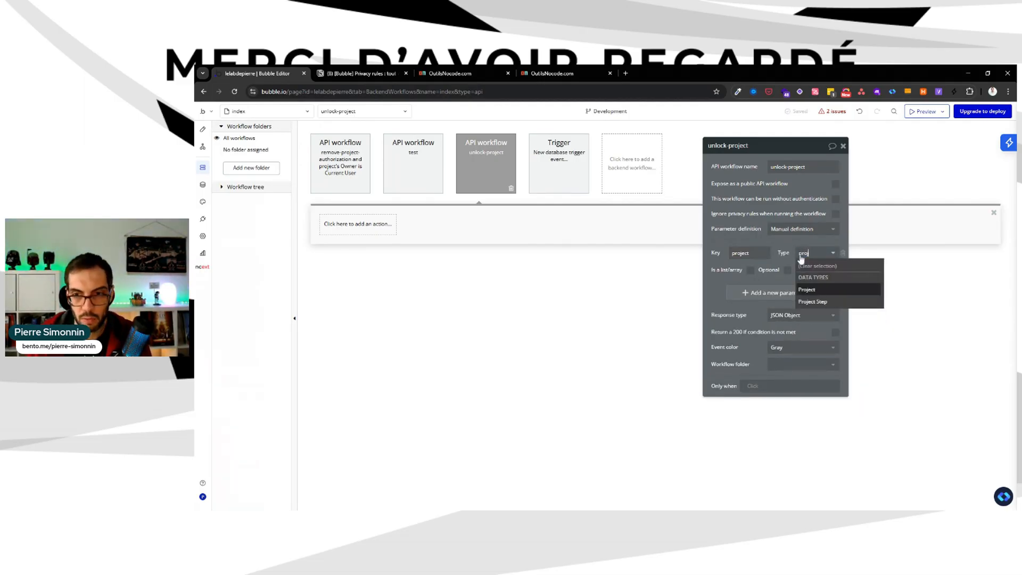
left_click(806, 290)
Add a second parameter 'password' of type Password.
left_click(789, 298)
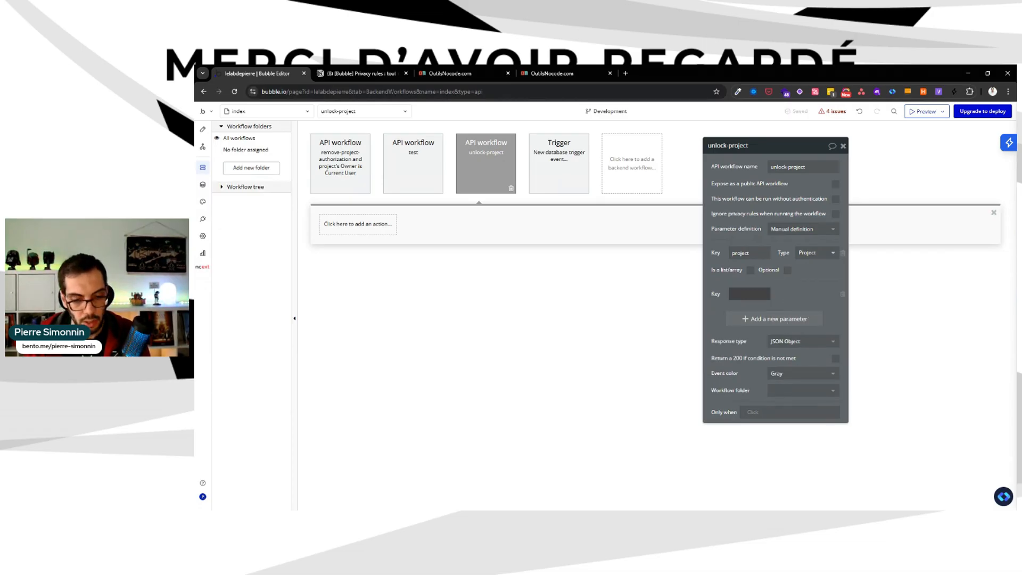
type("password")
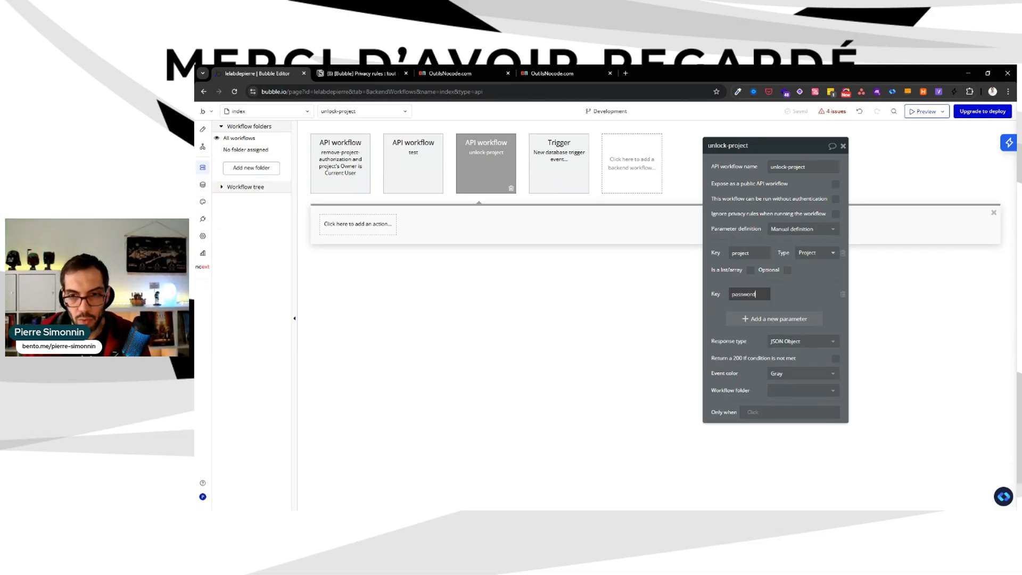
left_click(803, 295)
type("pa")
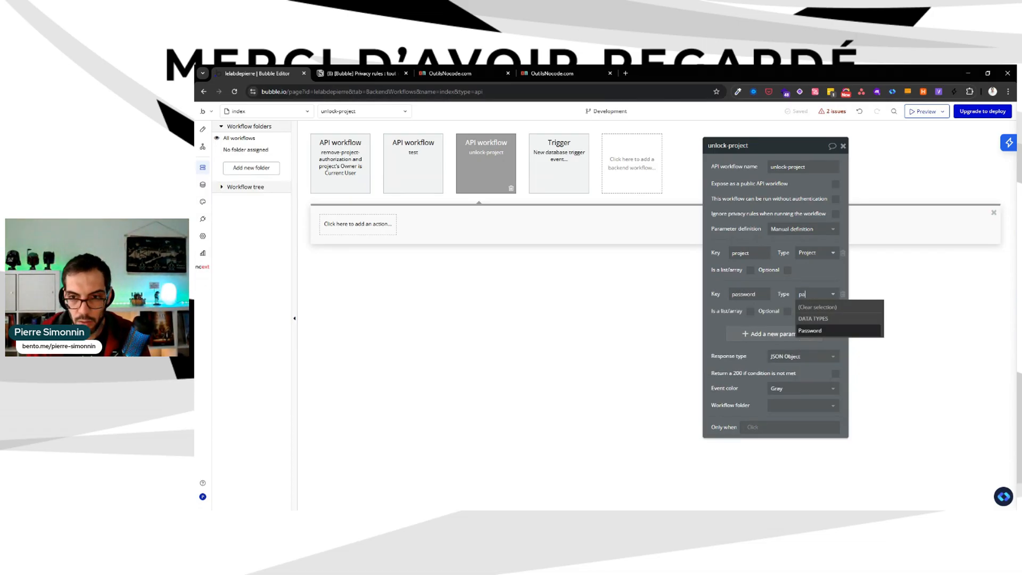
key("Return")
left_click_drag(813, 271, 831, 262)
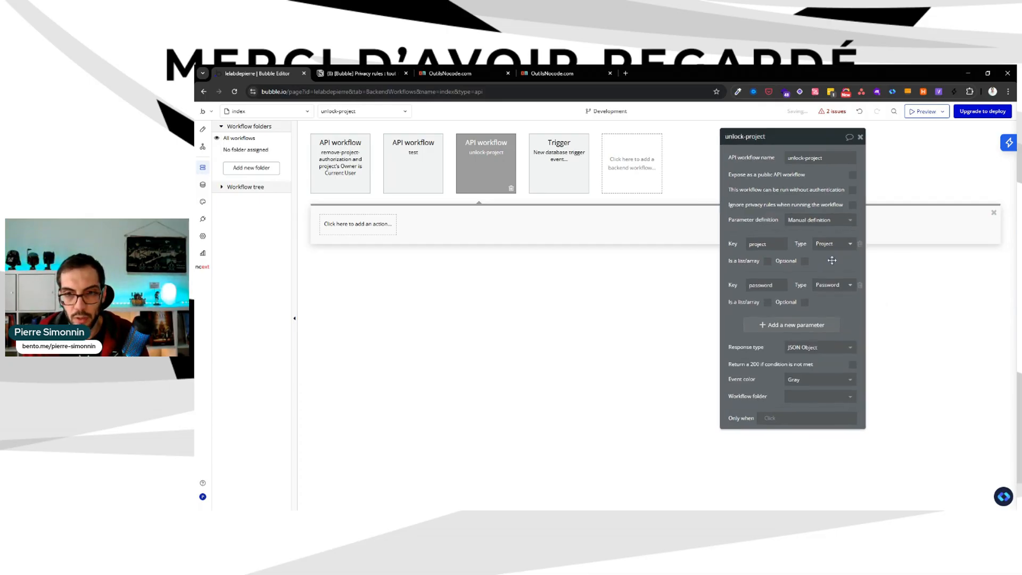
left_click(383, 217)
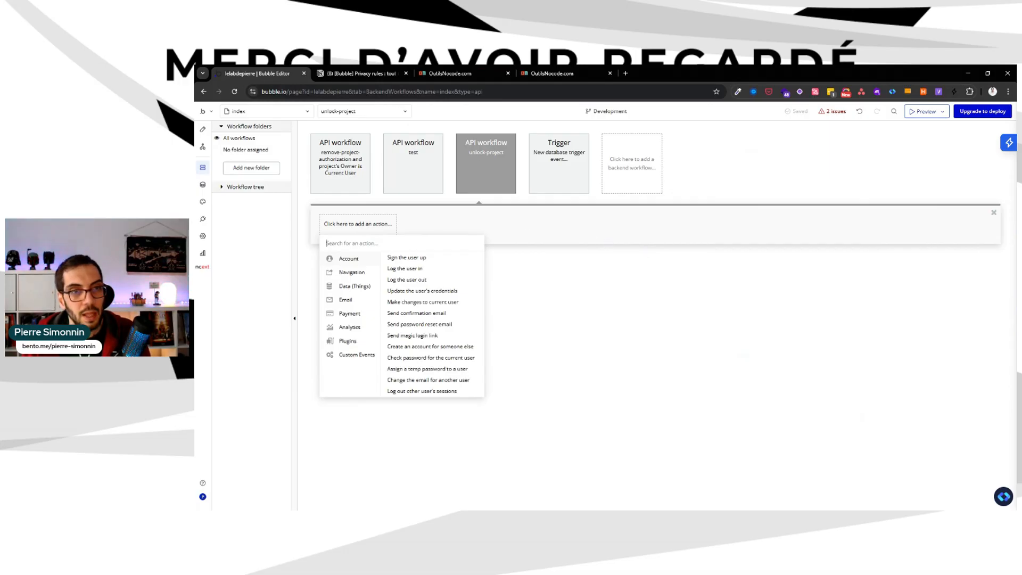
Create a new backend custom event named 'Check Password'.
left_click(564, 264)
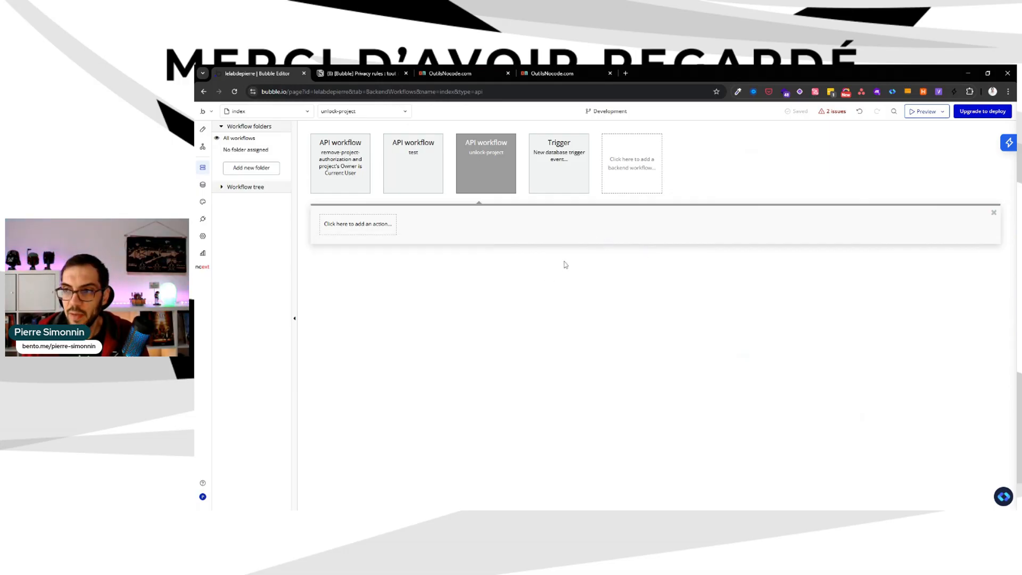
left_click(624, 153)
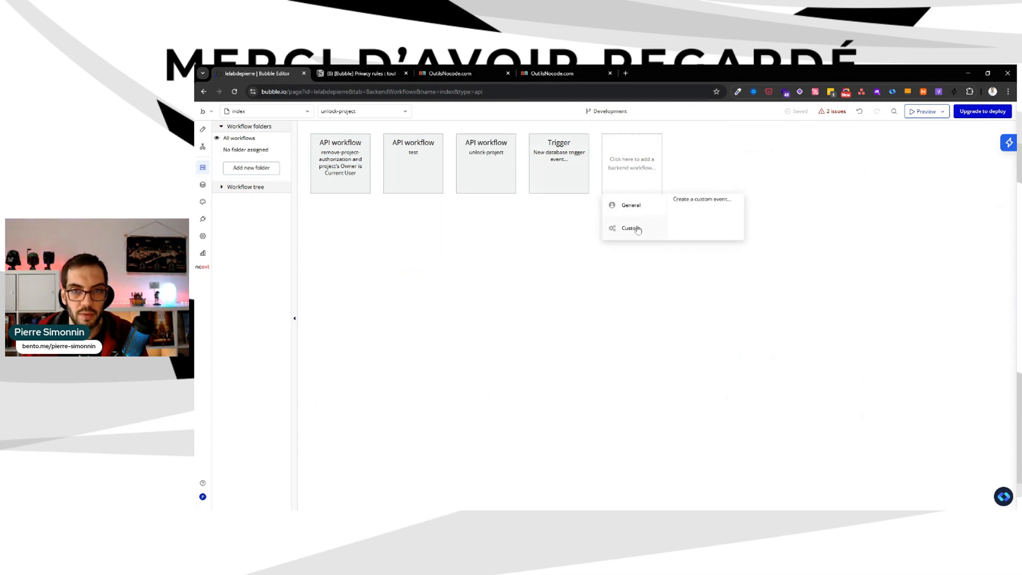
left_click(691, 203)
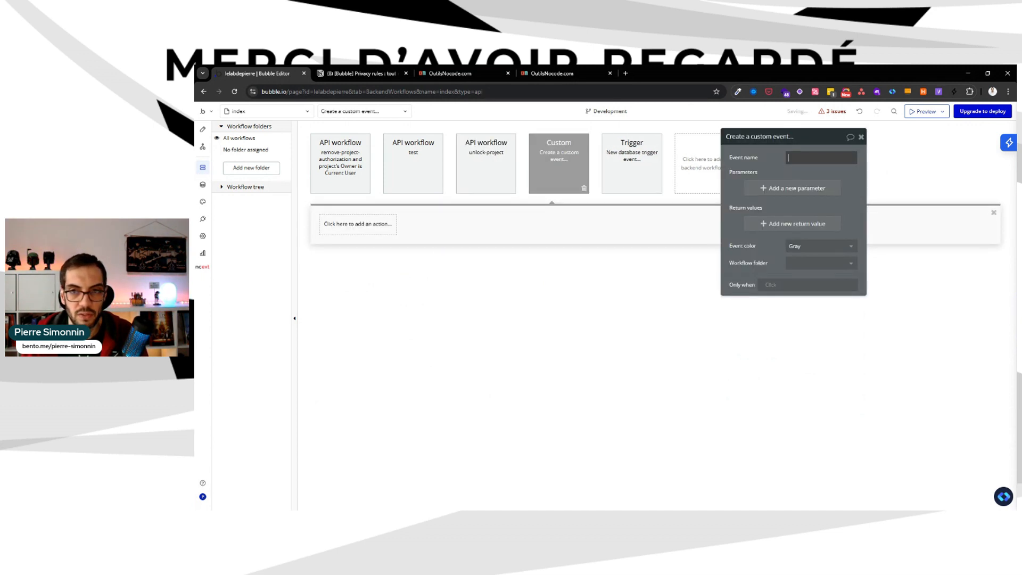
type("Check Password")
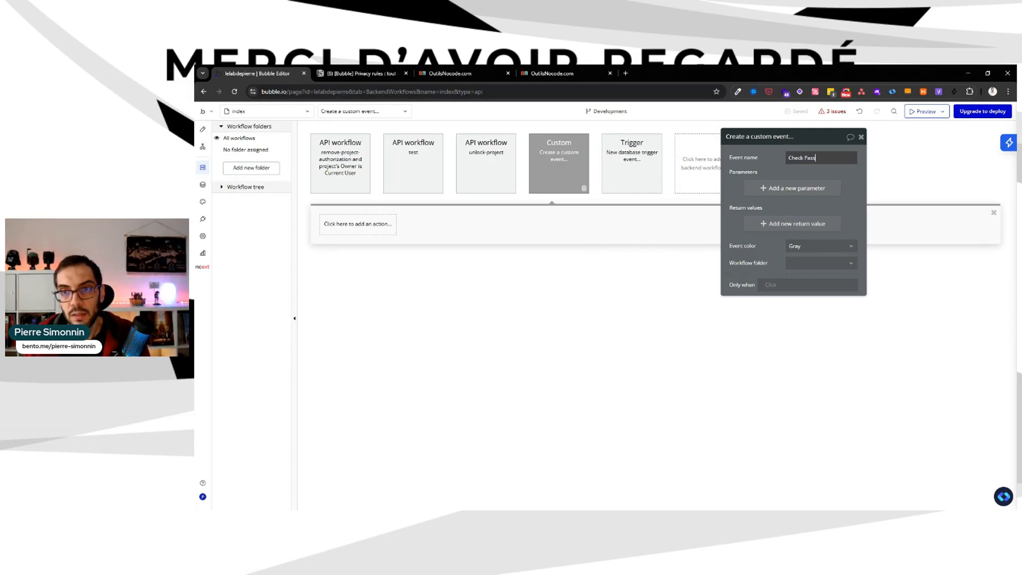
Add a 'Password' parameter of type Password to Check Password.
left_click(775, 191)
type("Password")
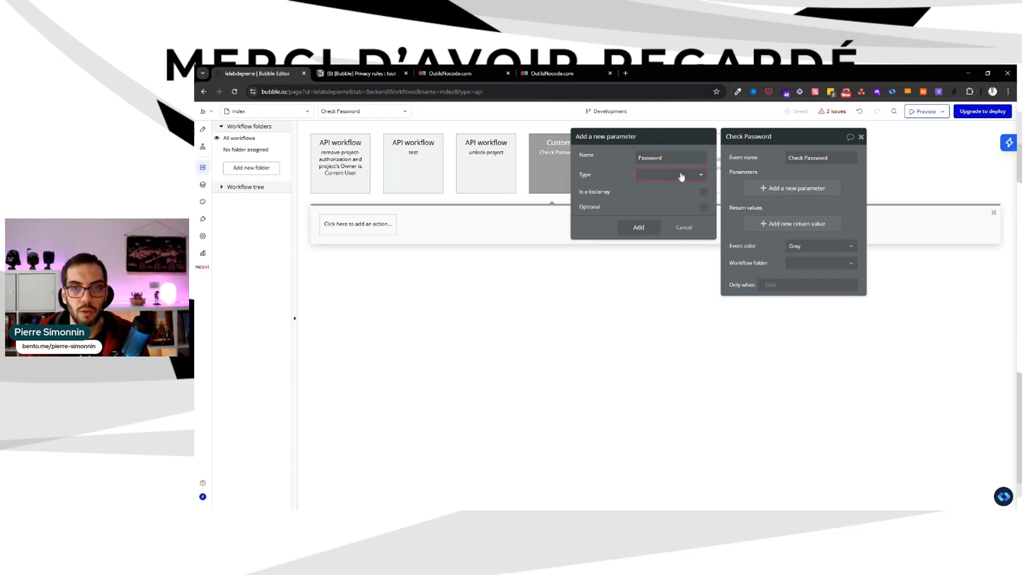
left_click(681, 176)
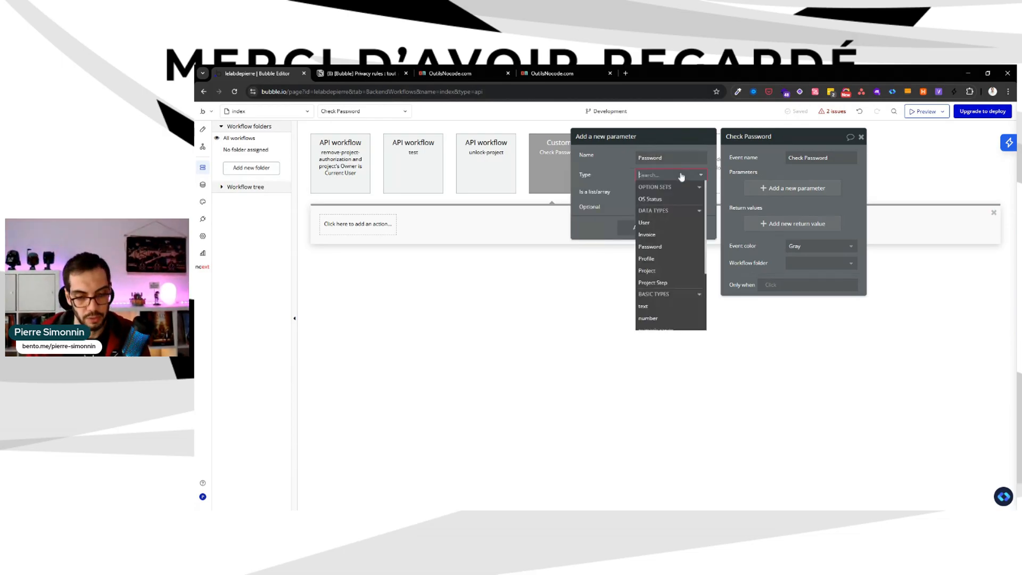
type("pass")
left_click(674, 196)
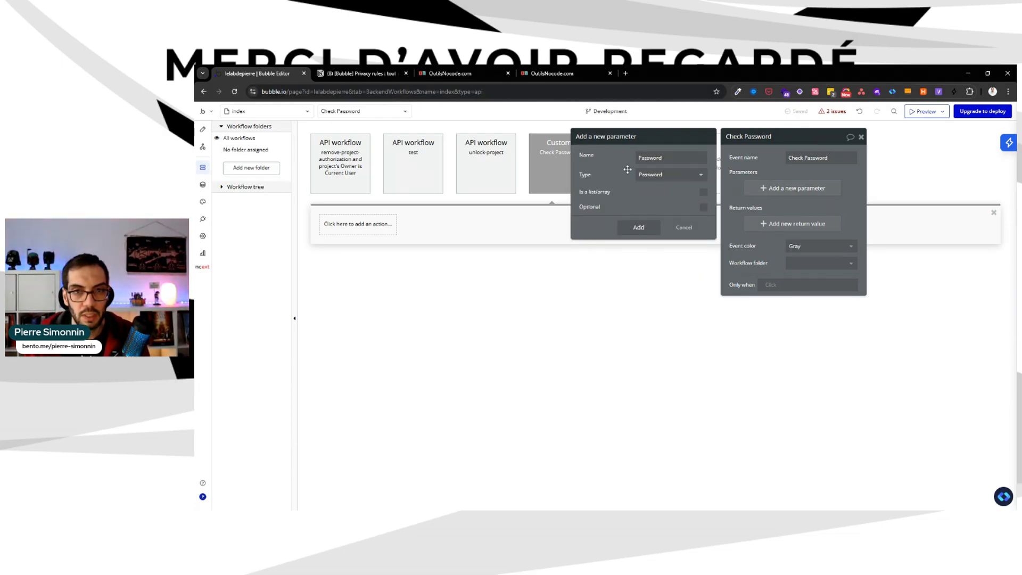
left_click(639, 227)
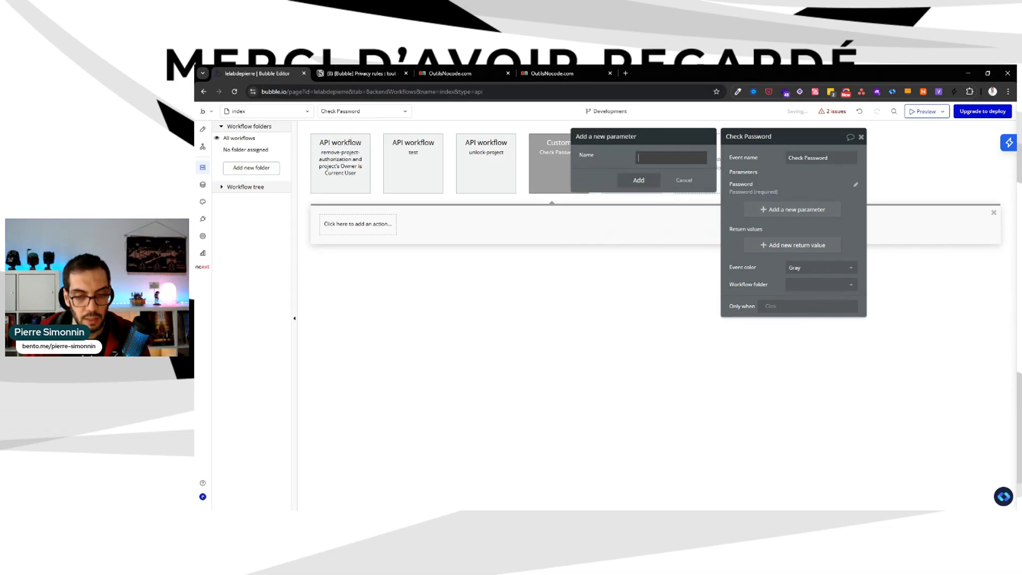
Add a second 'Password' parameter of type text, then go to the Data tab.
type("Password")
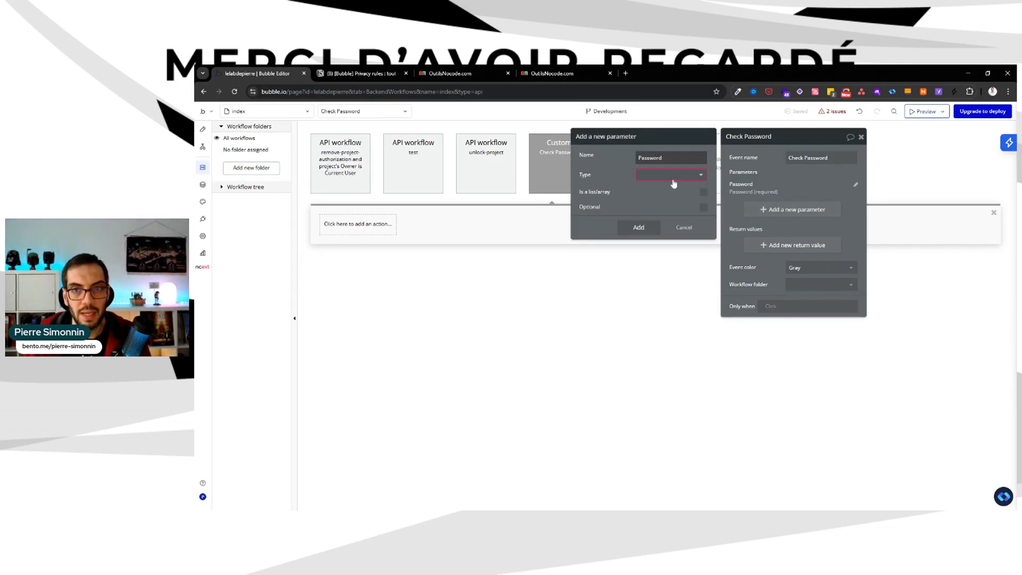
left_click(657, 176)
type("te")
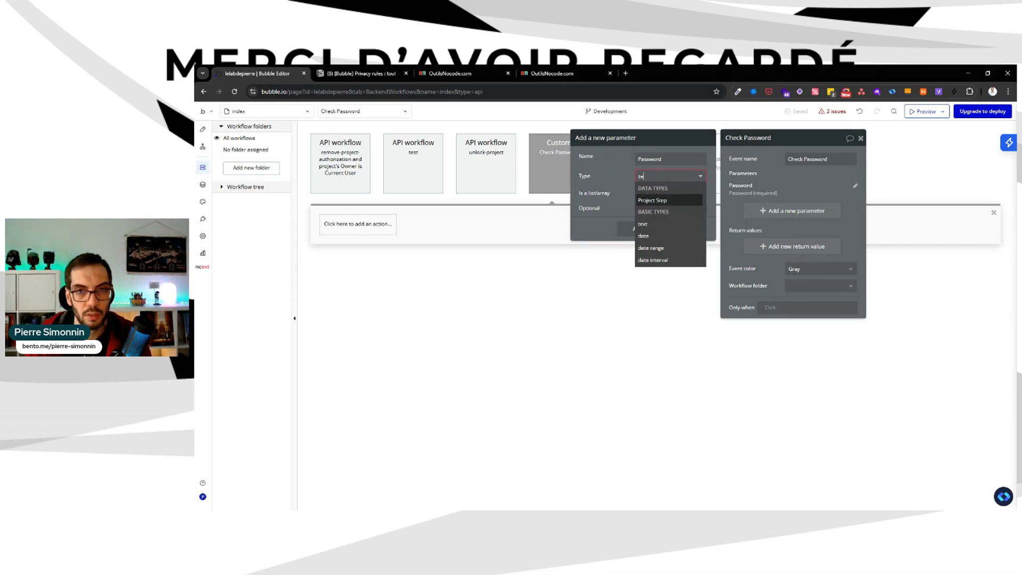
left_click(661, 225)
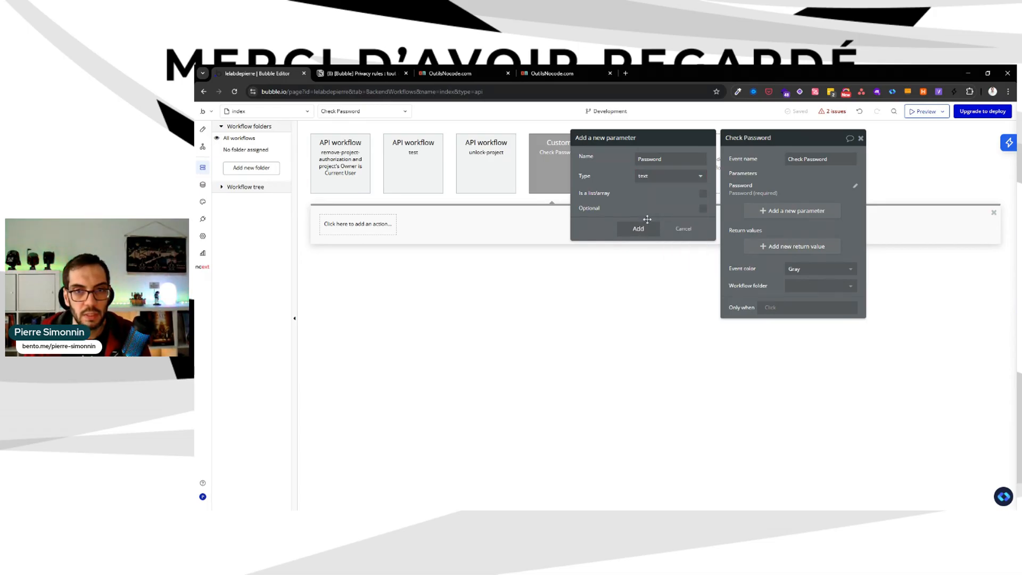
left_click(641, 230)
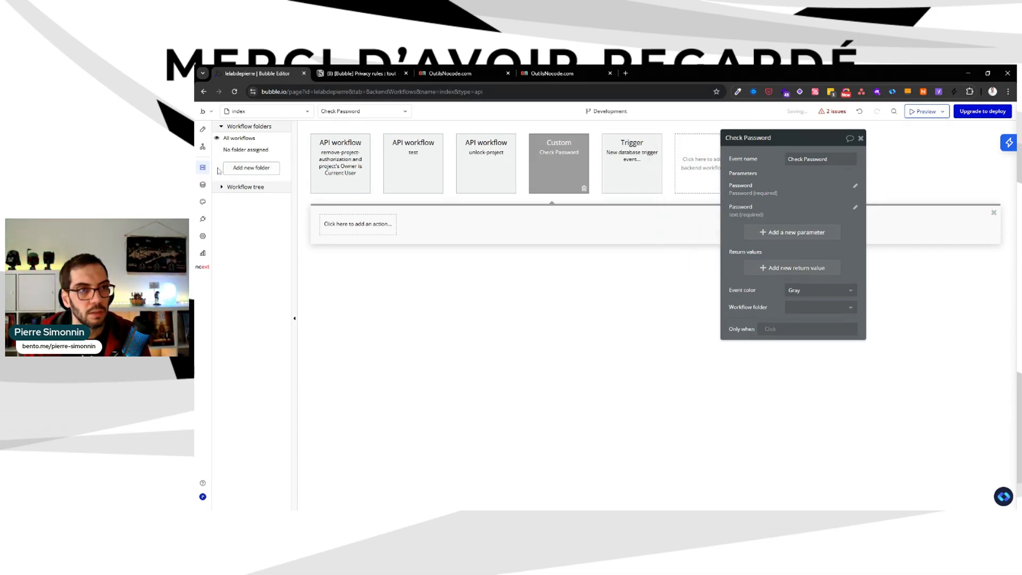
left_click(202, 184)
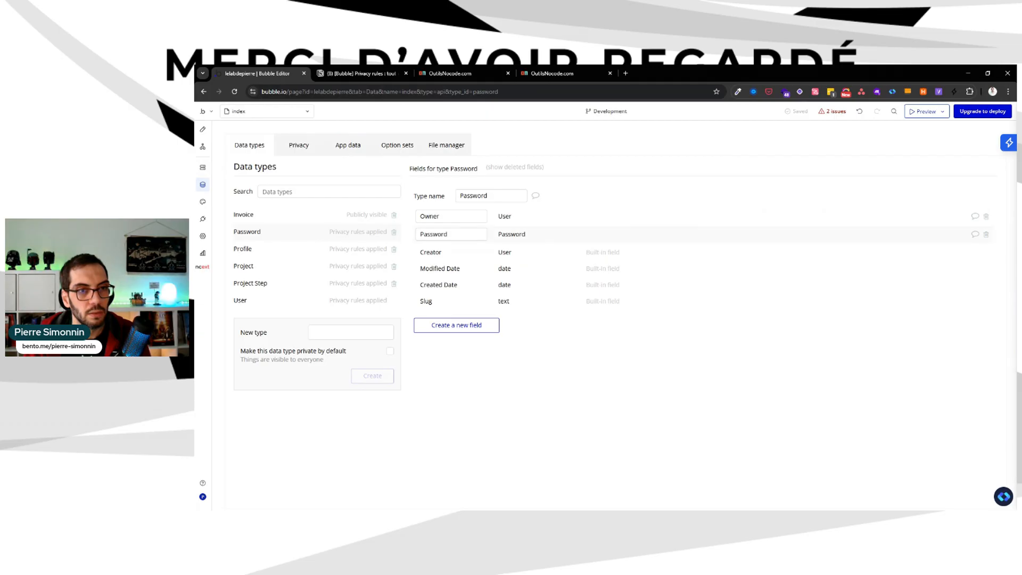
Delete the Password field, abandon a new 'Password' field, and restore both original fields.
left_click(987, 235)
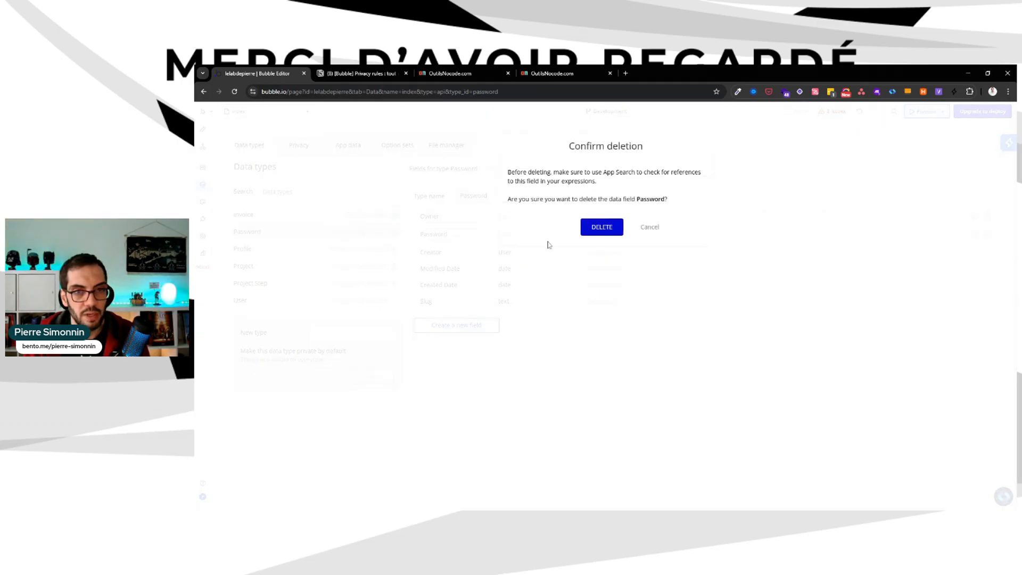
left_click(601, 225)
left_click(454, 311)
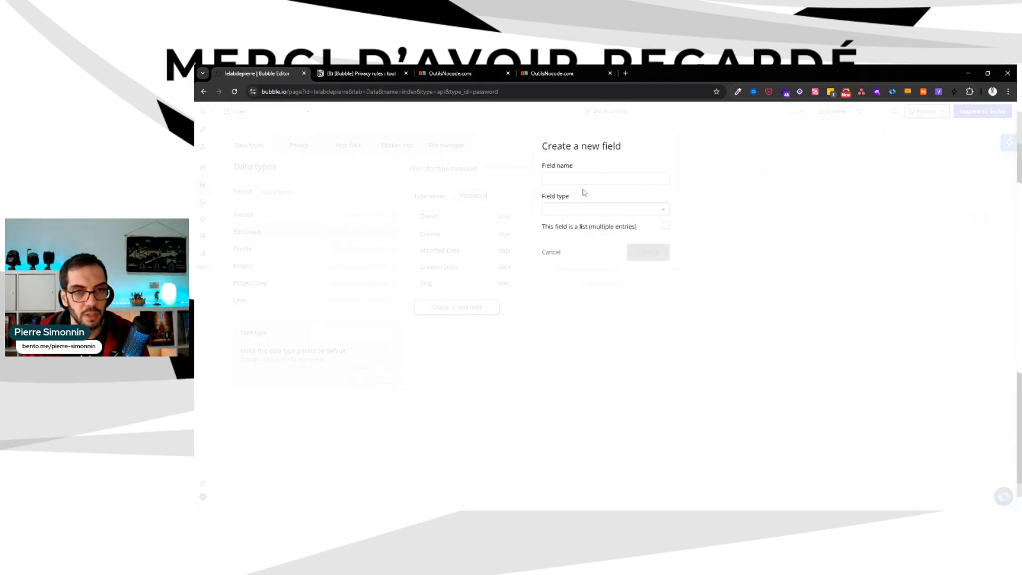
type("Pas")
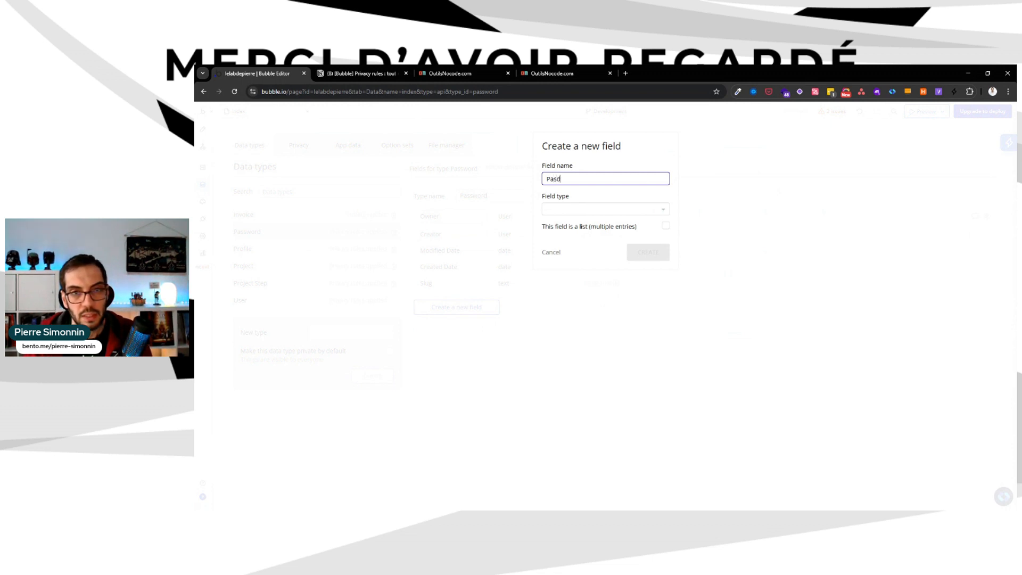
type("swor")
key("BackSpace")
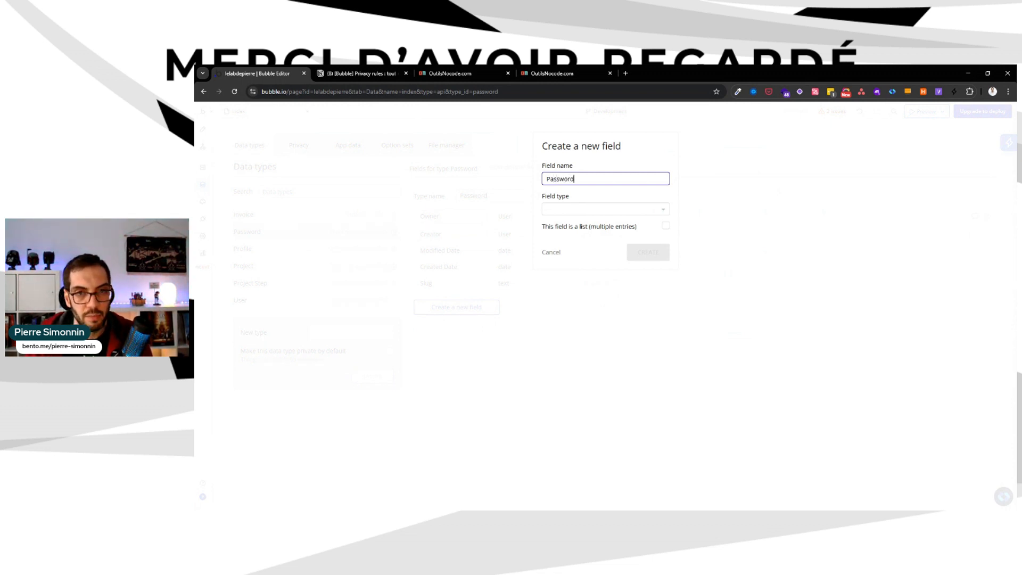
type("rd")
left_click(551, 252)
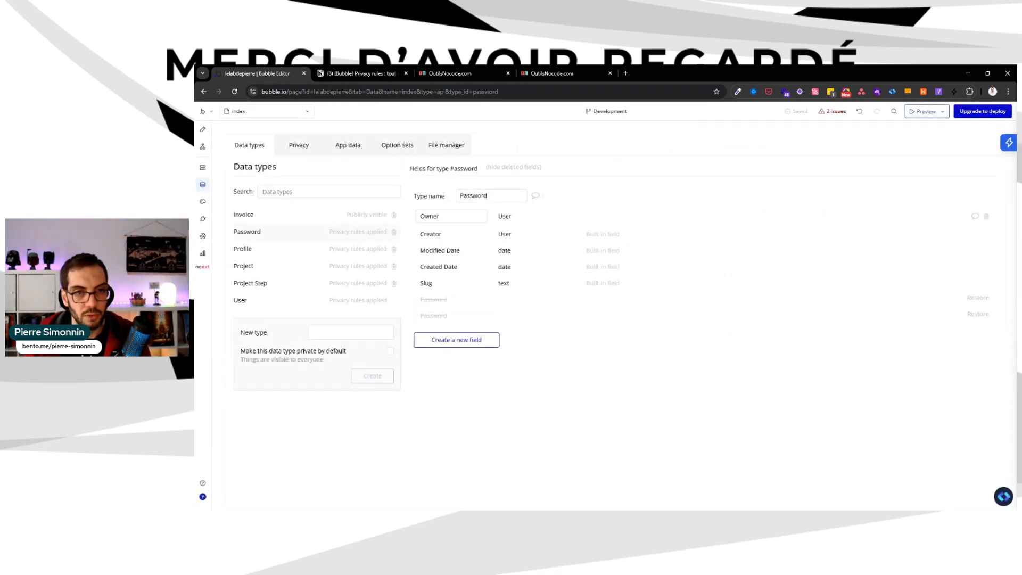
left_click(984, 298)
left_click(979, 316)
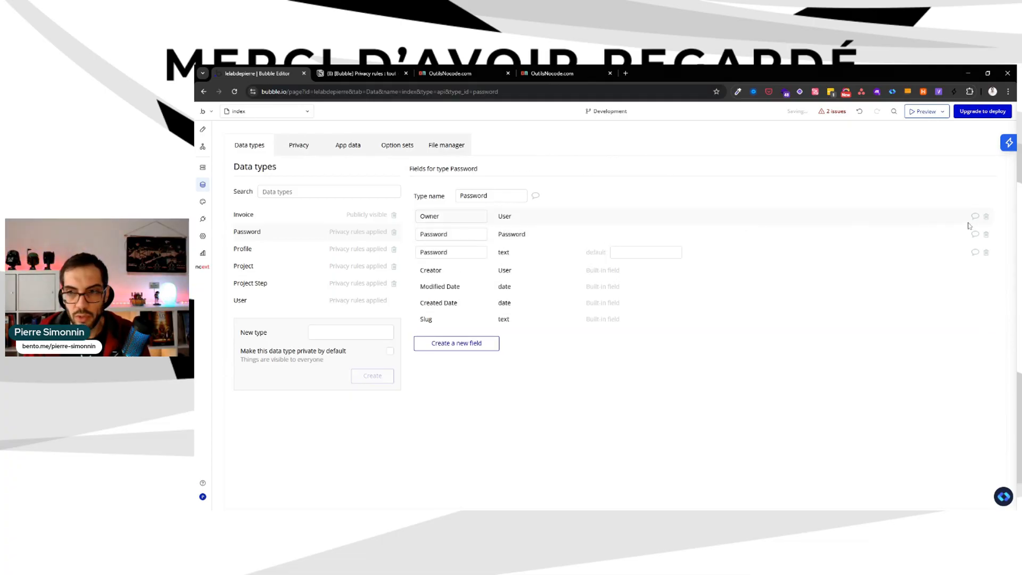
Delete the Password-type field, keeping the text Password field, and review its privacy rules.
left_click(986, 234)
left_click(599, 228)
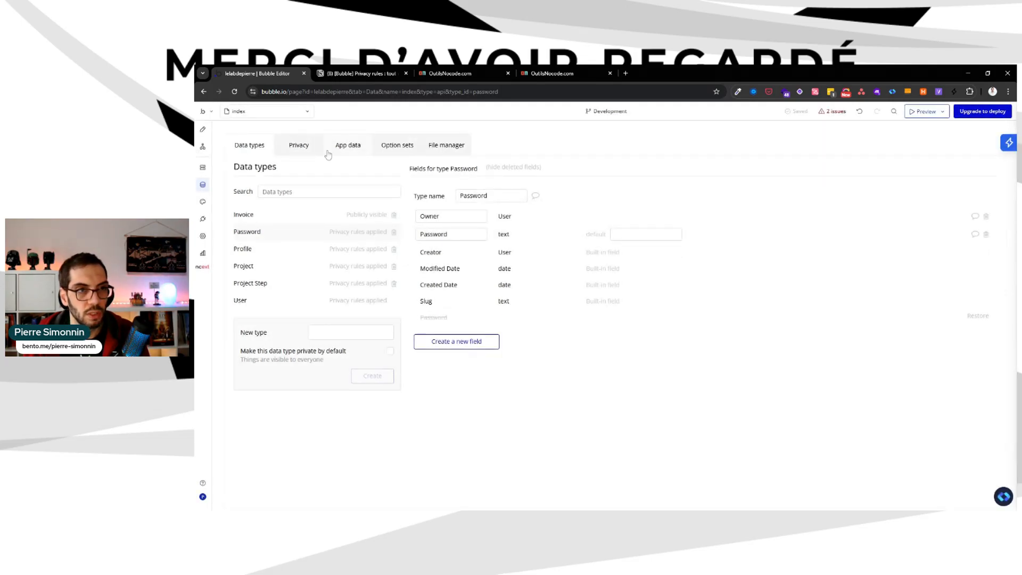
left_click(301, 147)
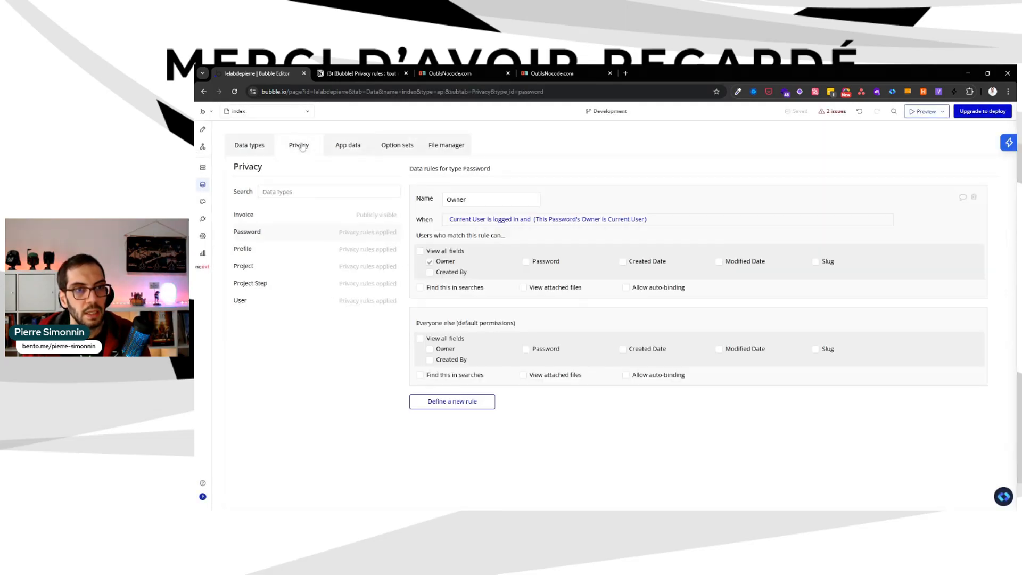
left_click(203, 167)
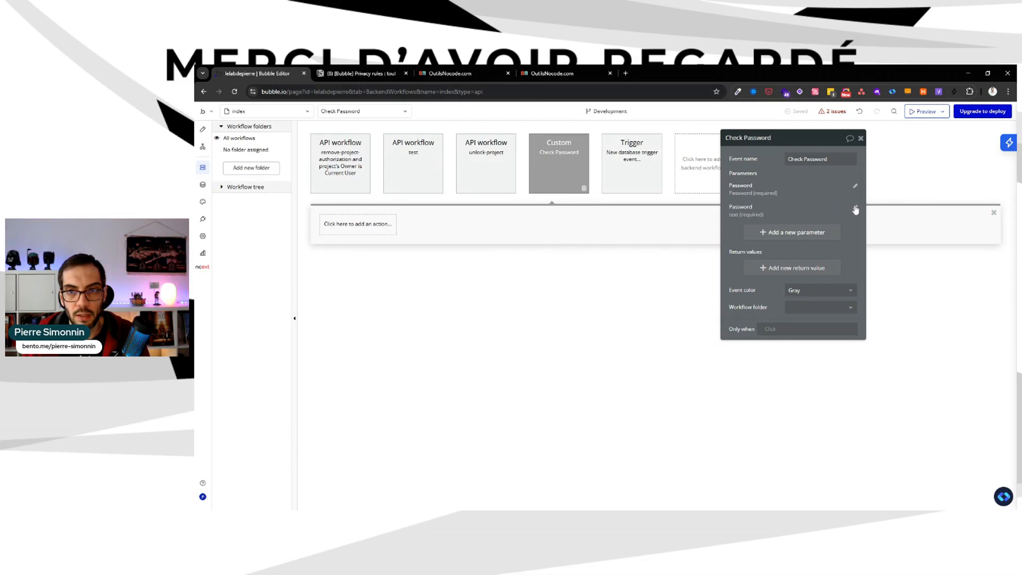
Rename the Password-type parameter to 'Password Object' and the text one to 'Password Text'.
left_click(856, 186)
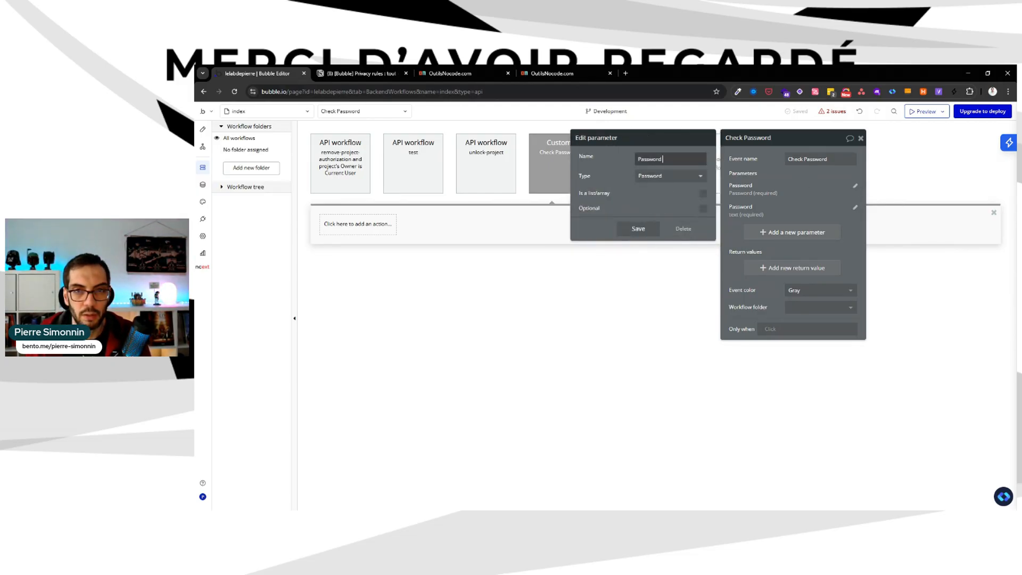
type("Ob")
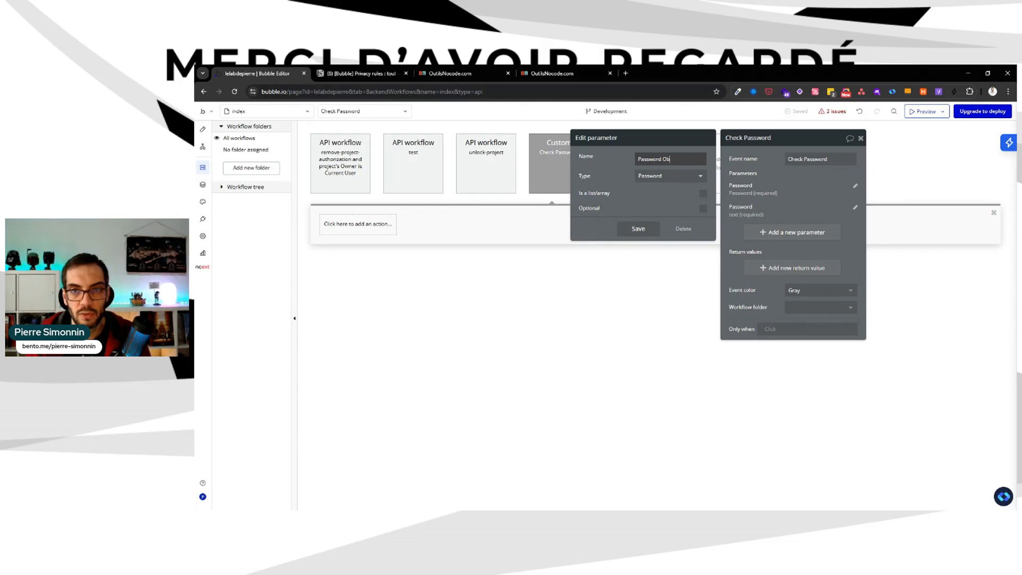
type("ject")
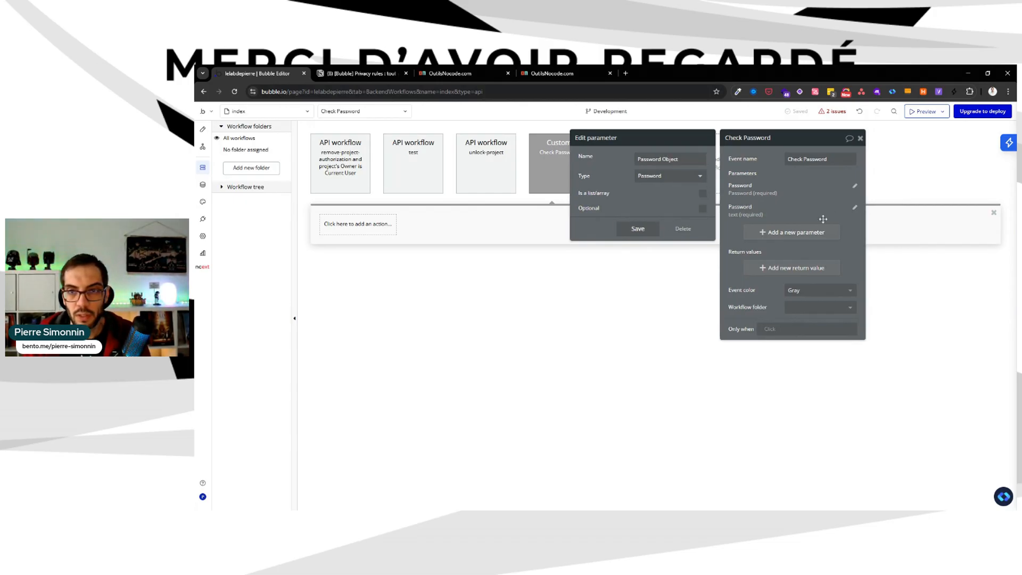
left_click(639, 229)
left_click(855, 207)
left_click(673, 159)
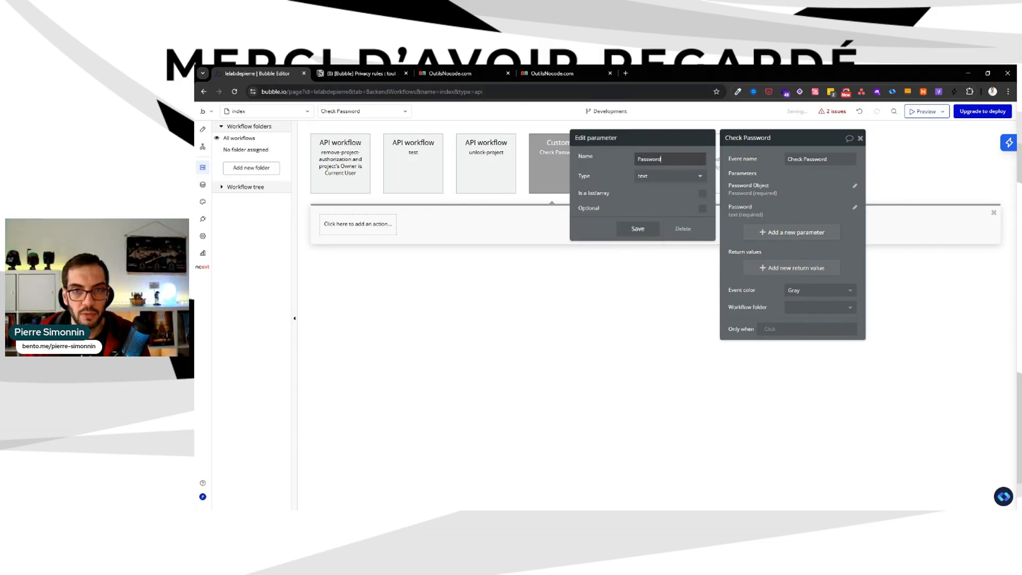
type("Text")
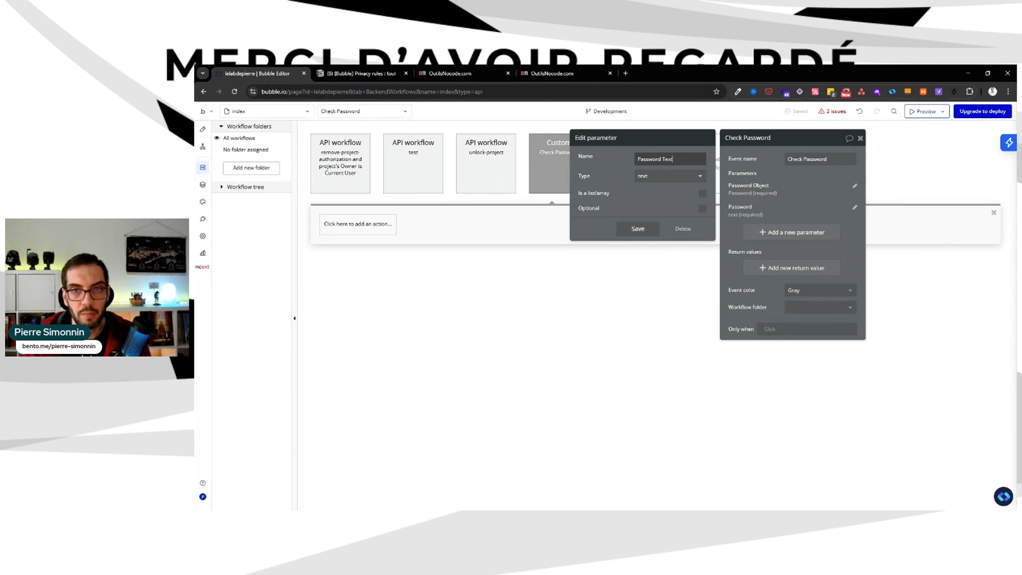
left_click(637, 228)
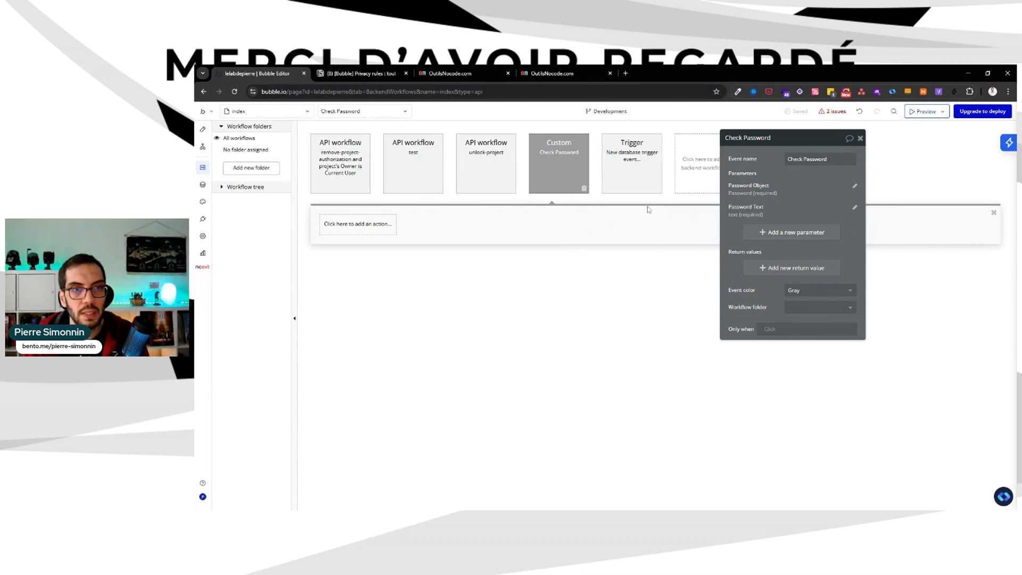
left_click(496, 162)
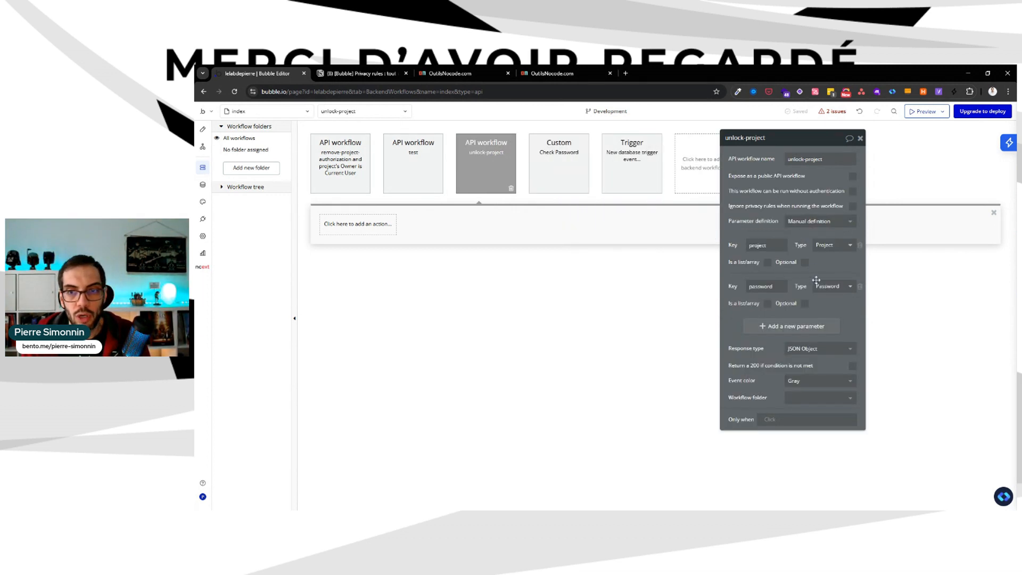
Change unlock-project's password parameter type to text.
left_click(834, 289)
type("text")
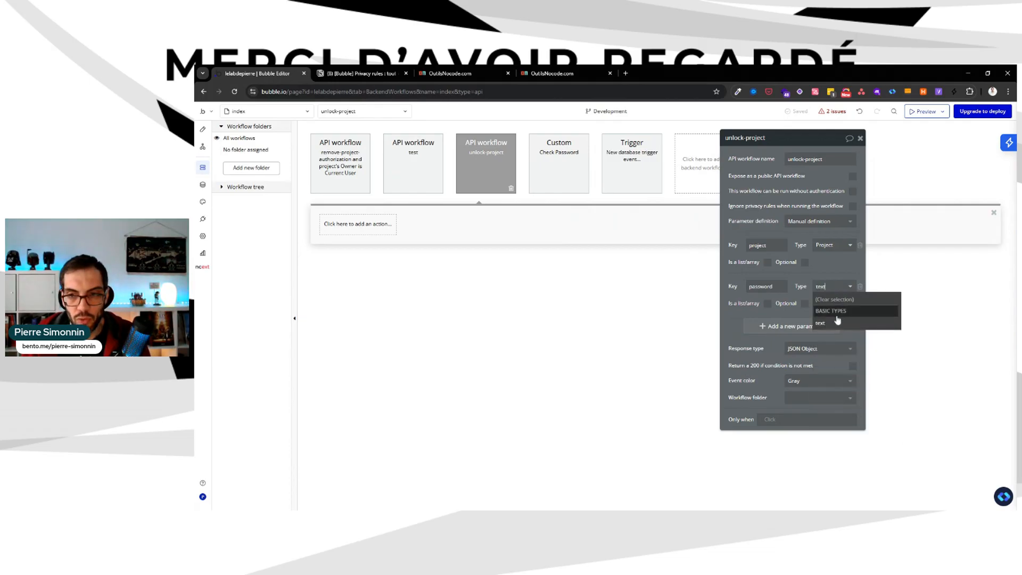
left_click(836, 322)
left_click_drag(836, 264, 842, 260)
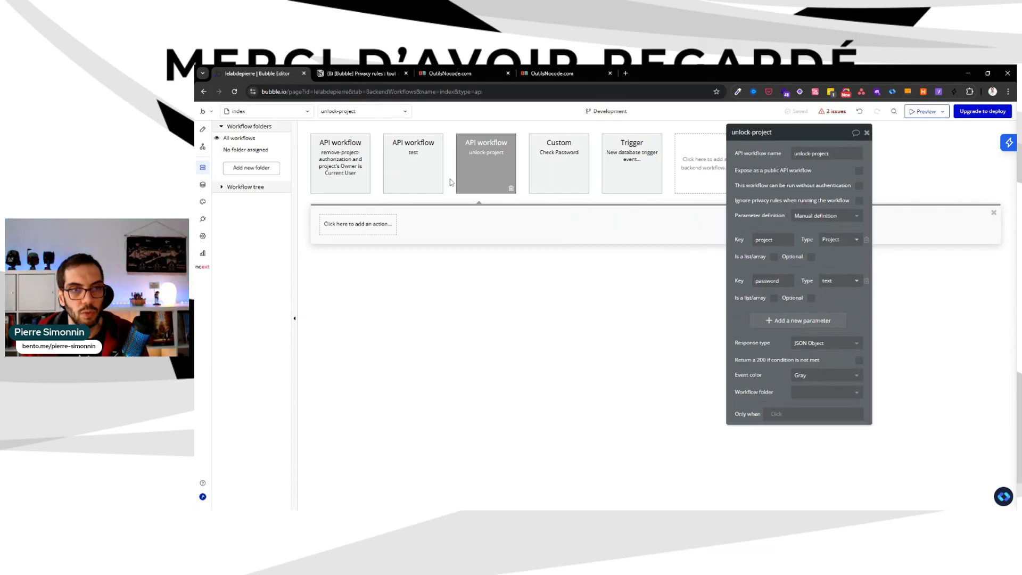
Add a Trigger Check Password step with Password Object set to project's Password.
left_click(362, 224)
type("trigger")
left_click(368, 259)
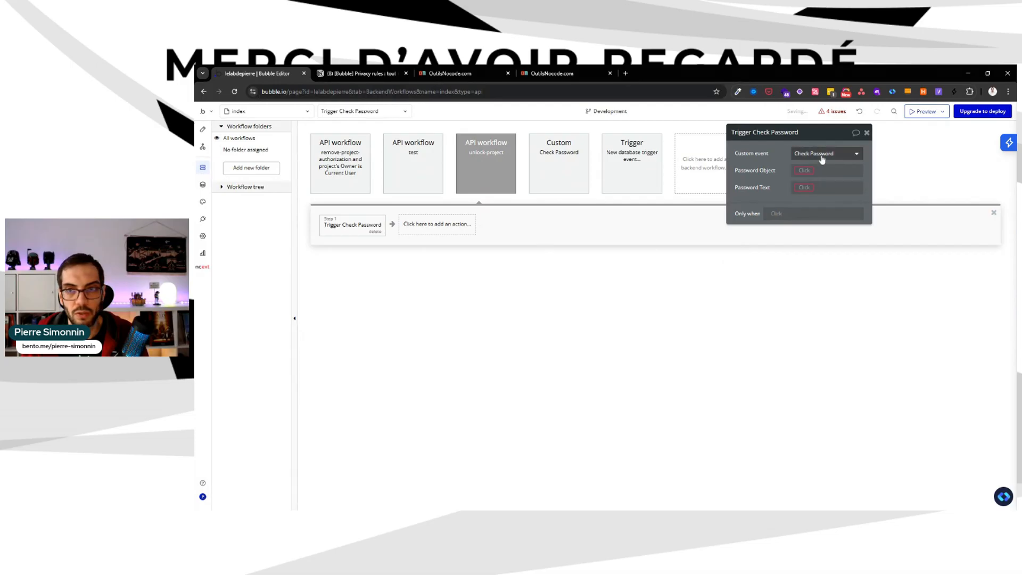
left_click(805, 170)
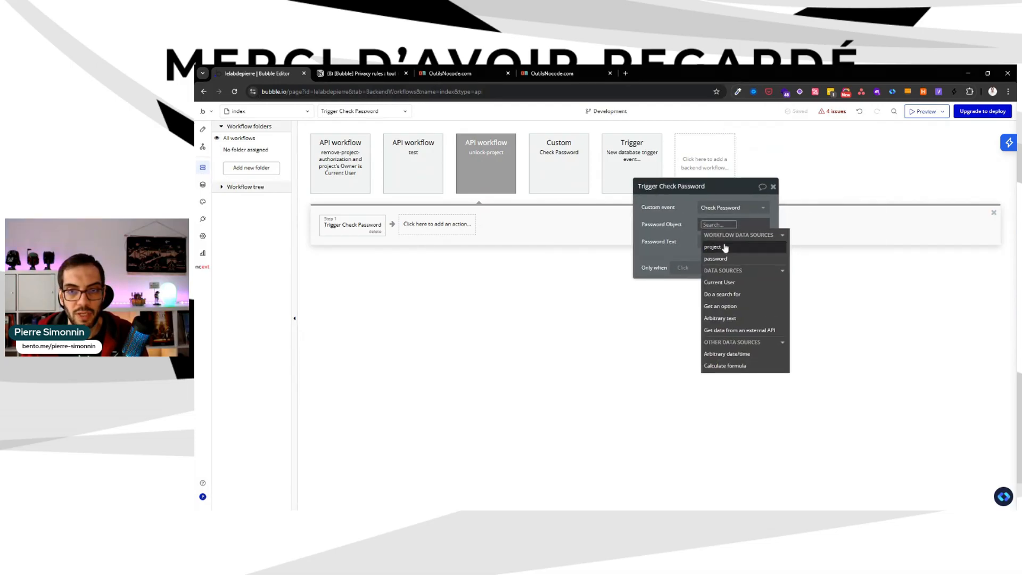
left_click(725, 247)
left_click(765, 331)
left_click(682, 198)
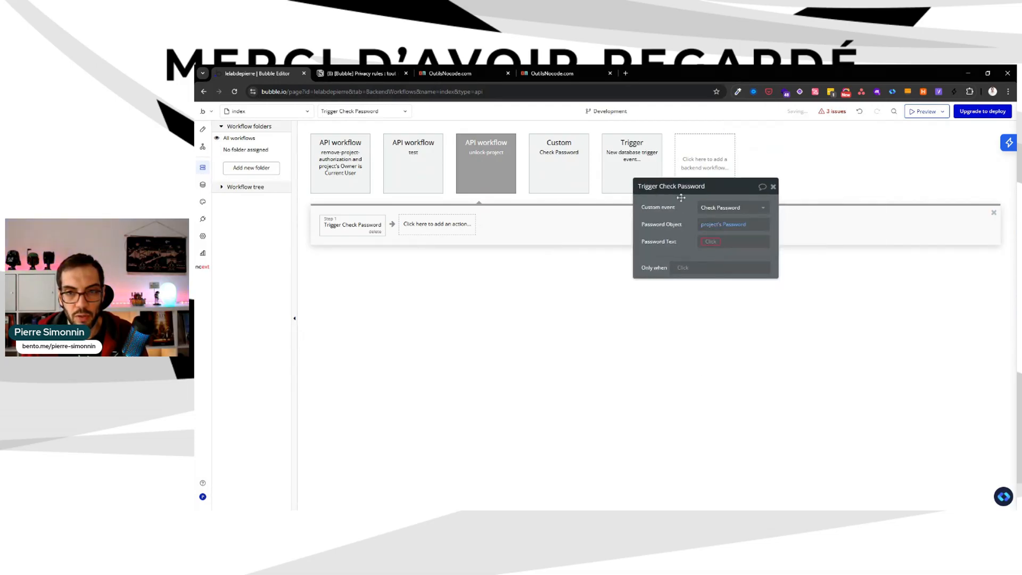
Tick Ignore privacy rules and set the trigger's Password Text to the password parameter.
left_click(495, 170)
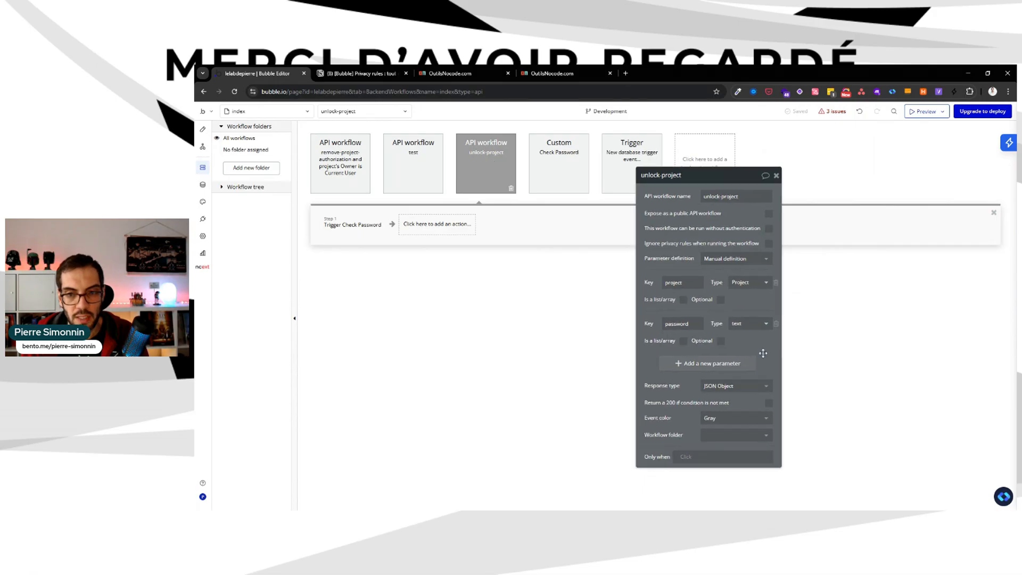
left_click_drag(763, 354, 769, 321)
left_click(769, 243)
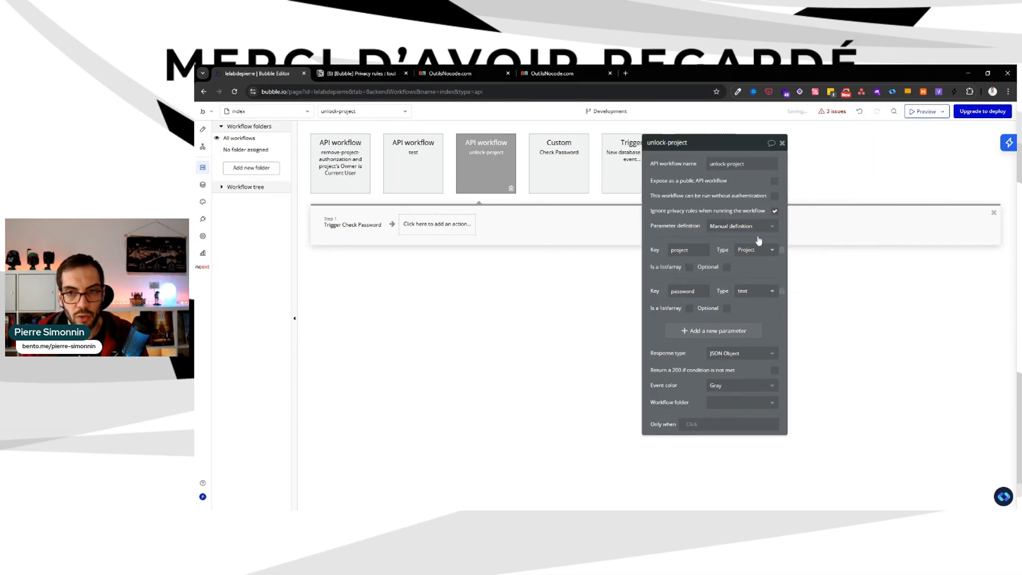
left_click(357, 225)
left_click(709, 198)
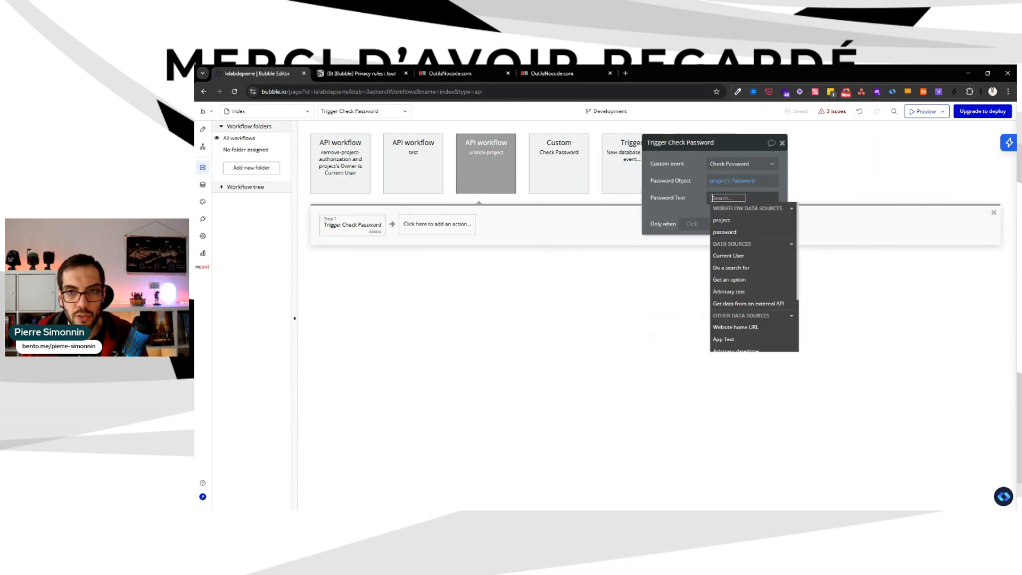
left_click(750, 232)
Delete the unused database trigger workflow.
left_click_drag(631, 144, 630, 229)
left_click(650, 152)
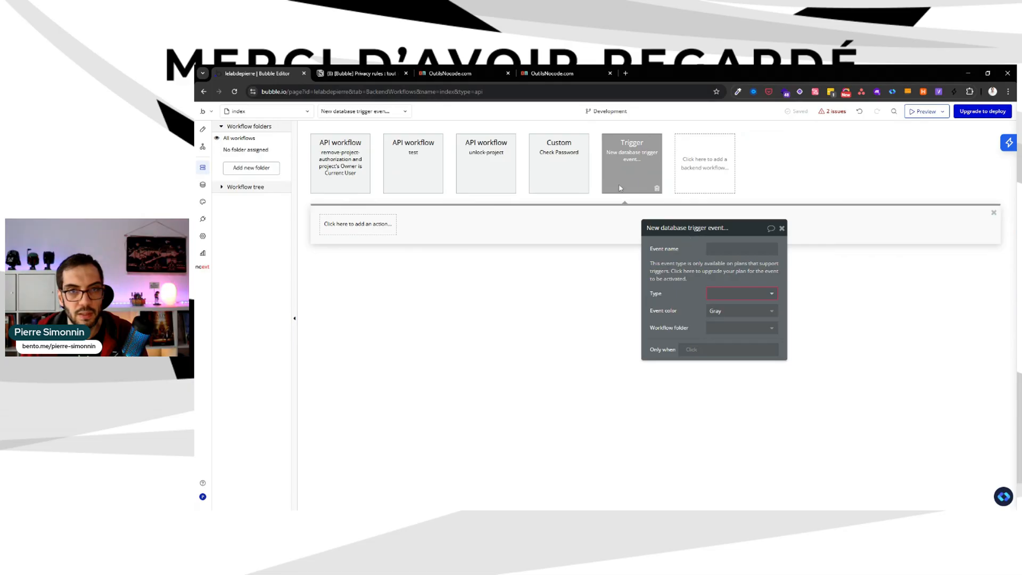
left_click(657, 187)
Add a yes / no return value named Authorized to Check Password.
left_click(566, 161)
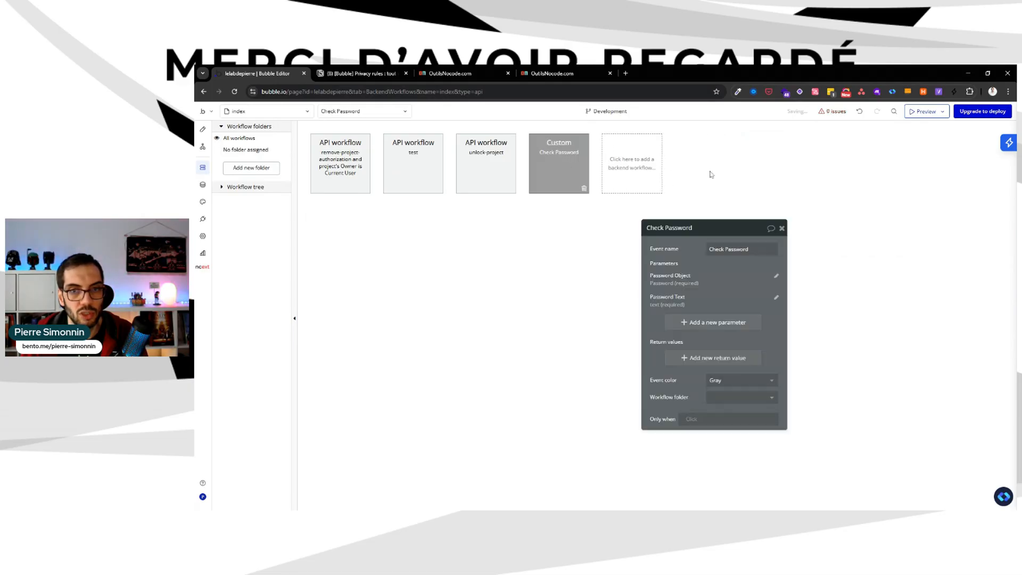
left_click(708, 358)
left_click(607, 247)
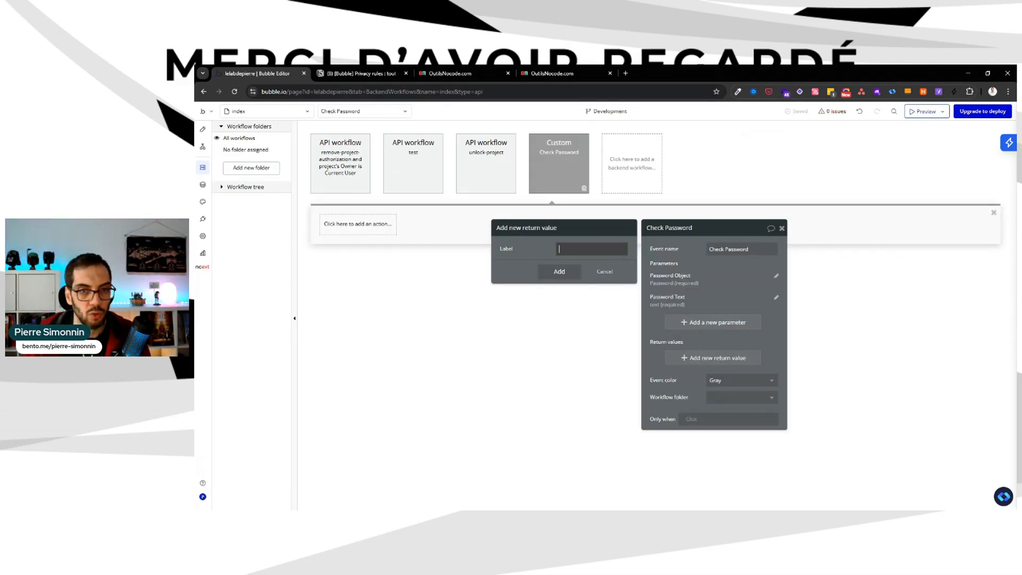
type("Bool")
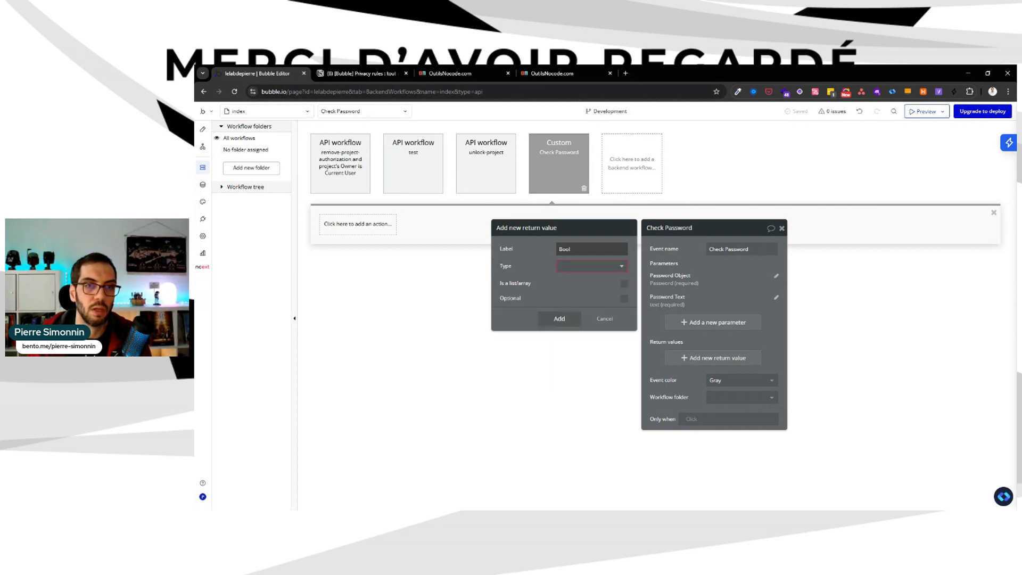
type("Authro")
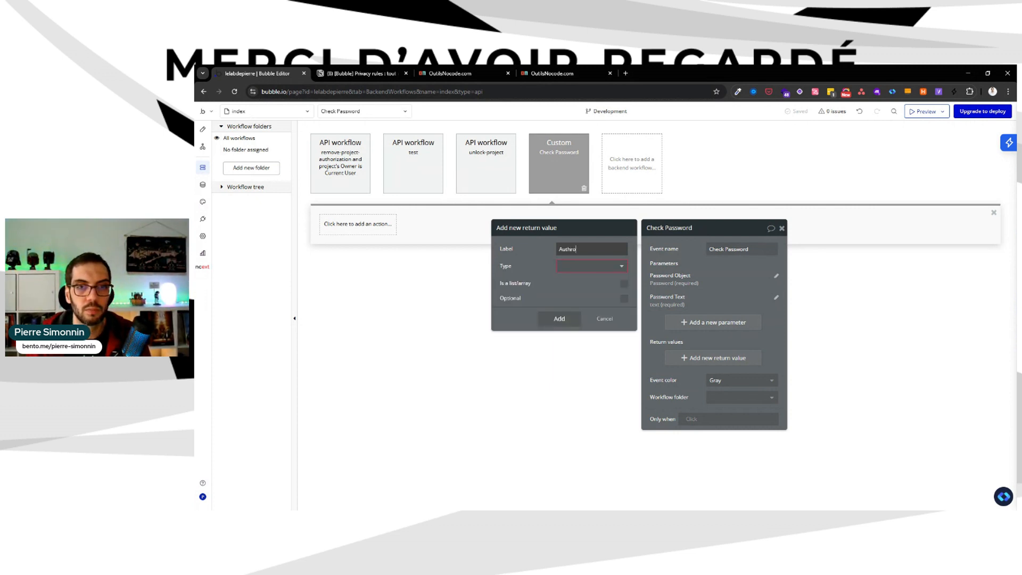
key("BackSpace")
key("BackSpace")
type("orized")
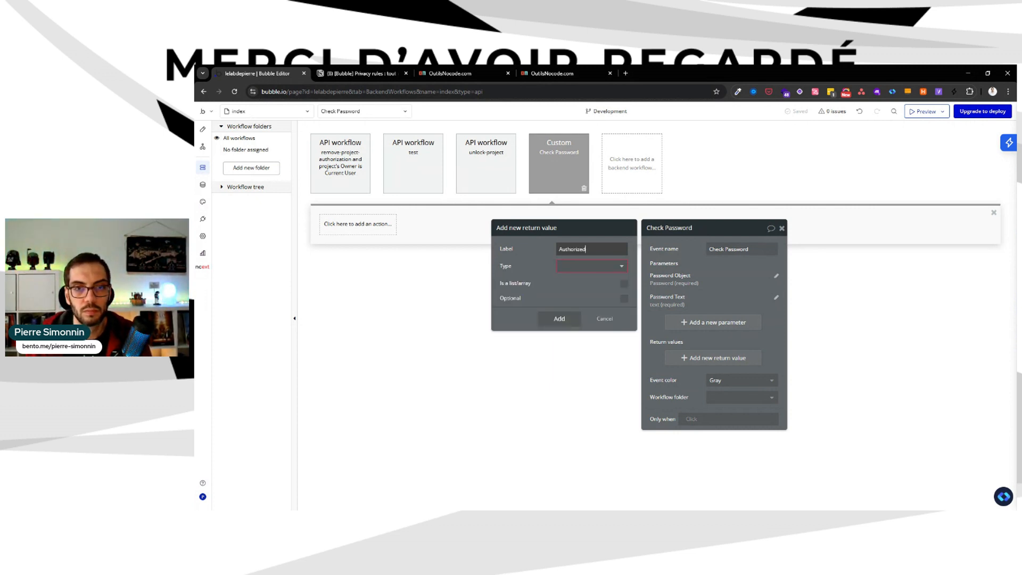
left_click(591, 266)
type("yes")
left_click(573, 290)
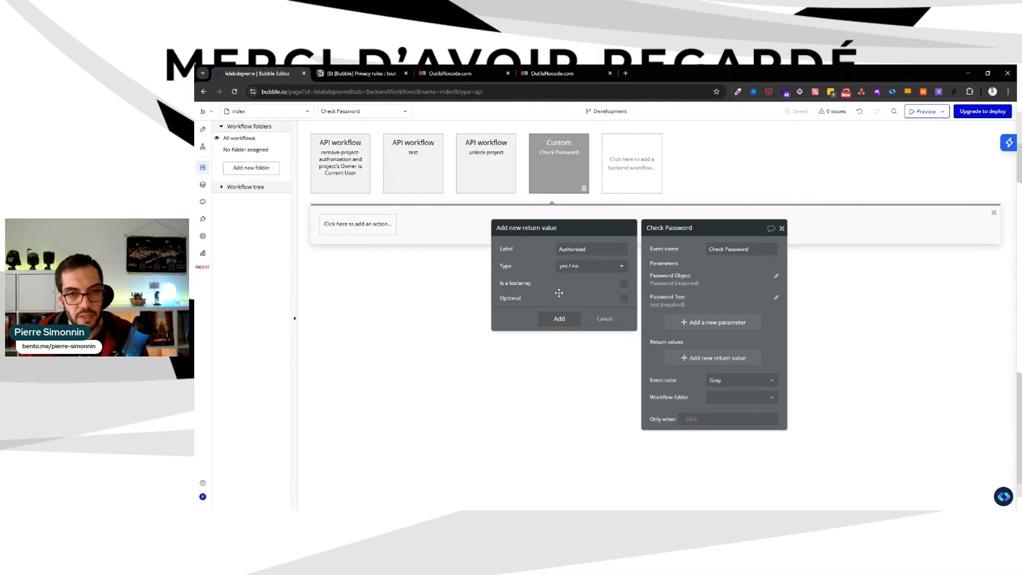
left_click(558, 320)
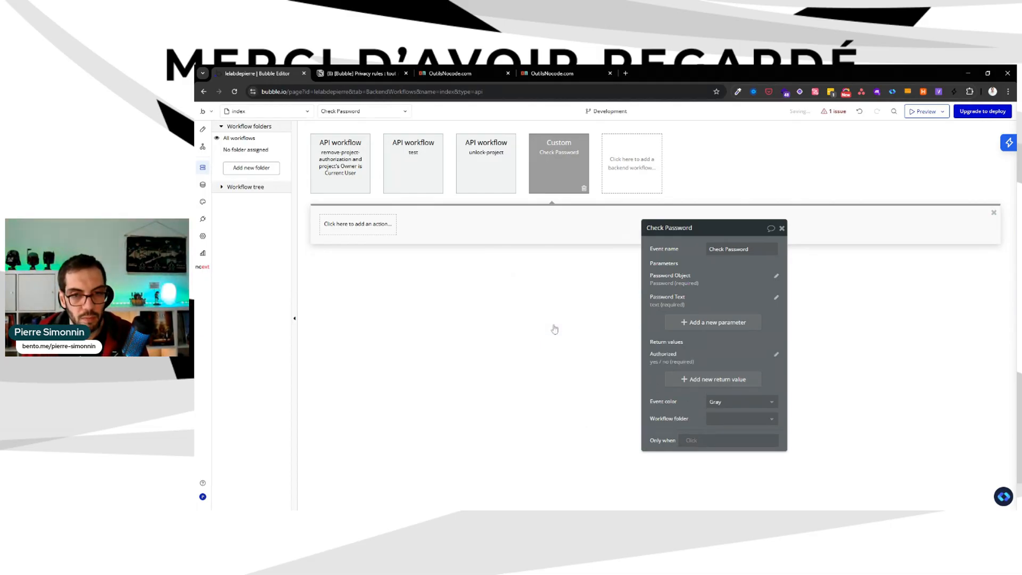
Add a Return data step setting Authorized to Password Object's Password is Password Text.
left_click(348, 223)
type("return")
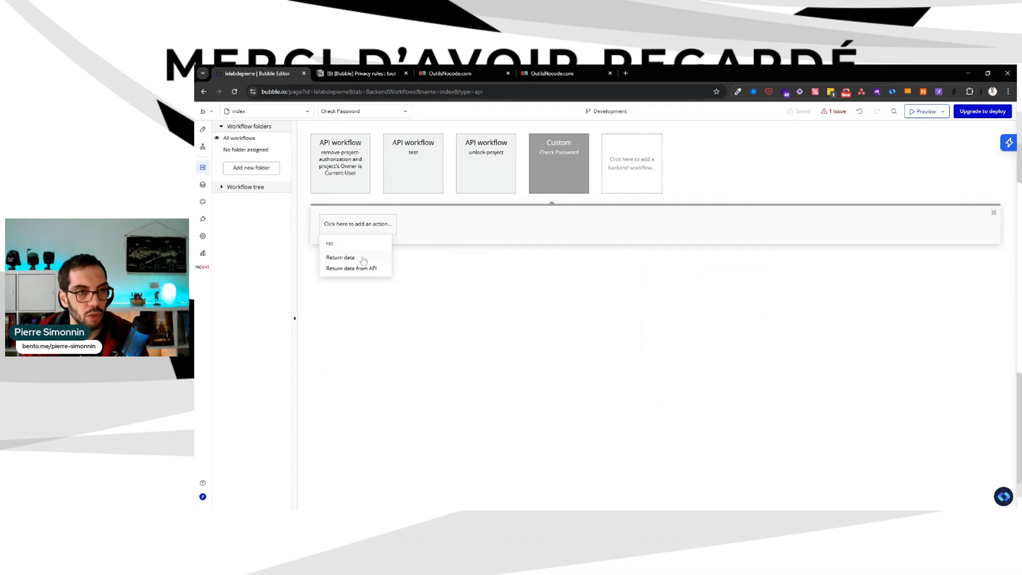
left_click(362, 258)
left_click(723, 249)
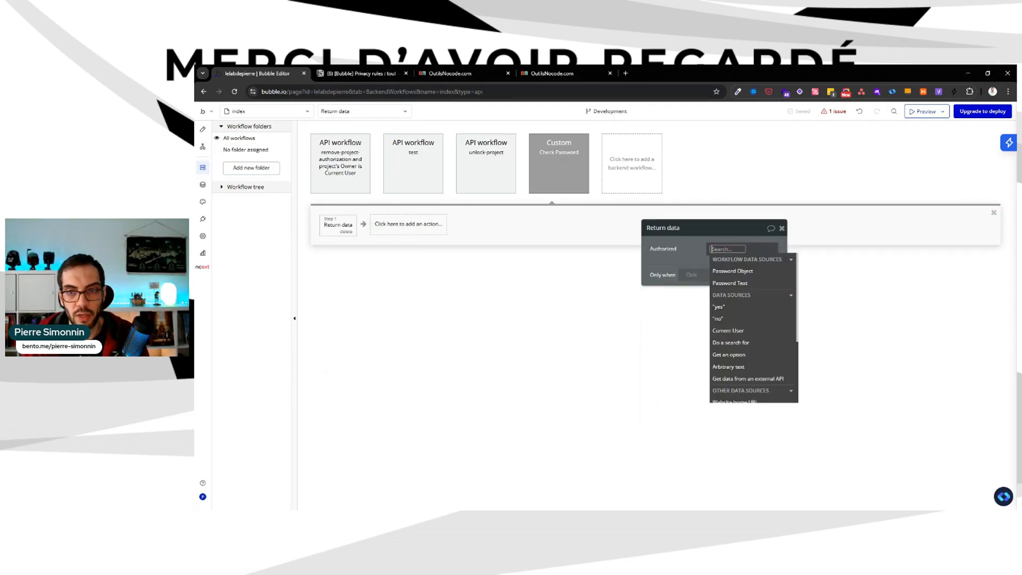
left_click(766, 274)
left_click(756, 327)
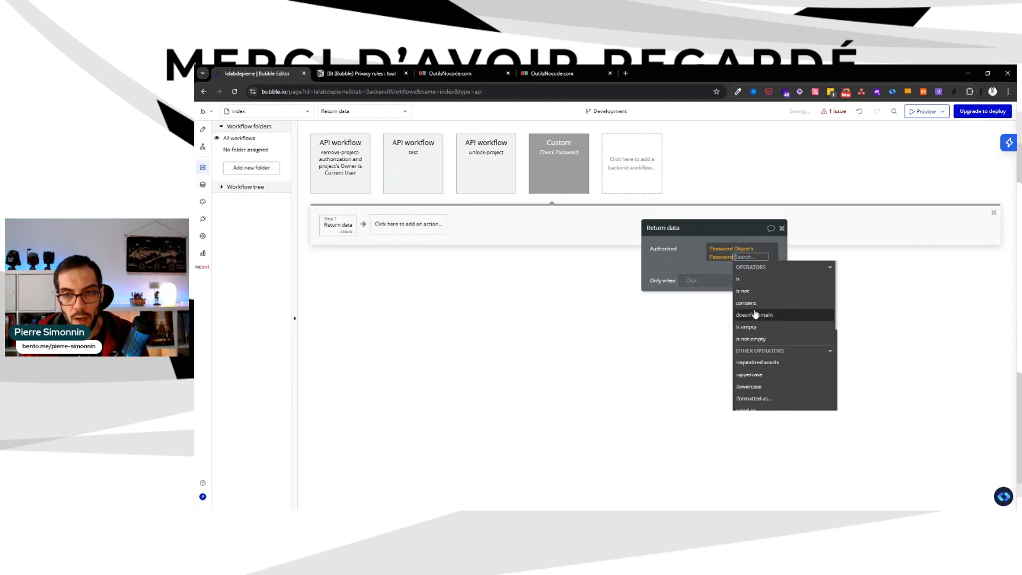
left_click(755, 280)
left_click(792, 296)
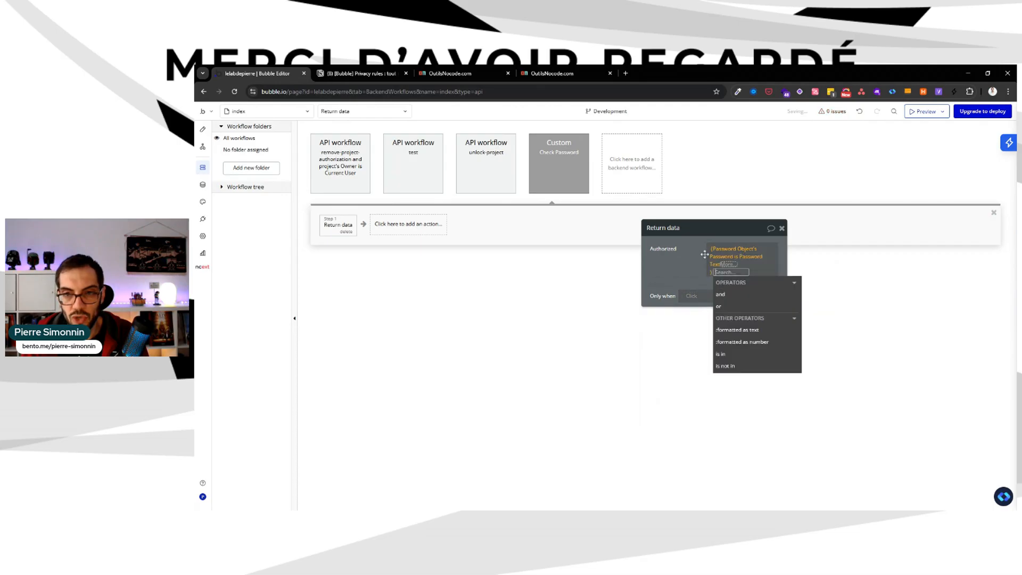
left_click(702, 254)
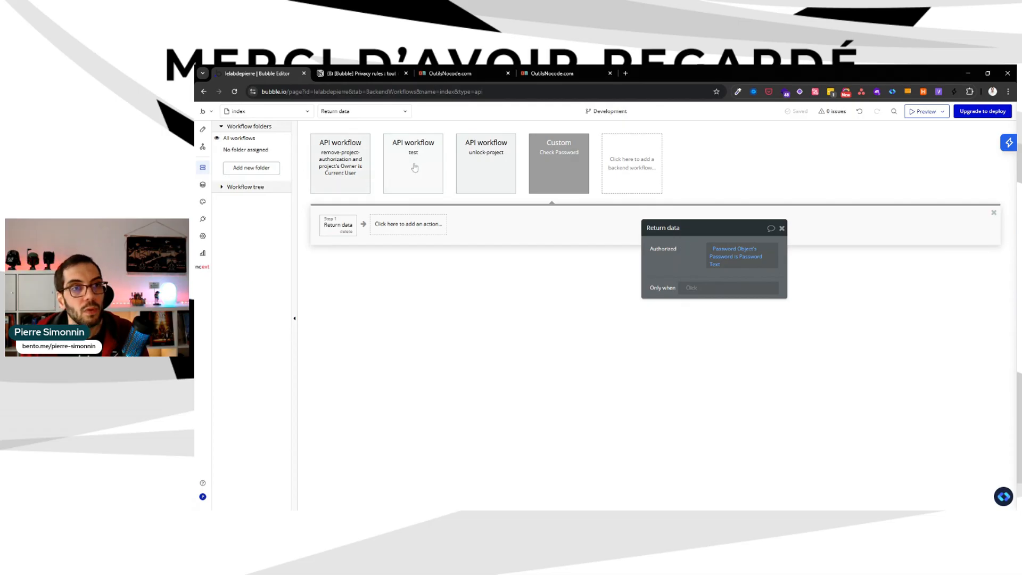
Review the Trigger Check Password and Return data steps, then begin adding an unlock-project action.
left_click(478, 163)
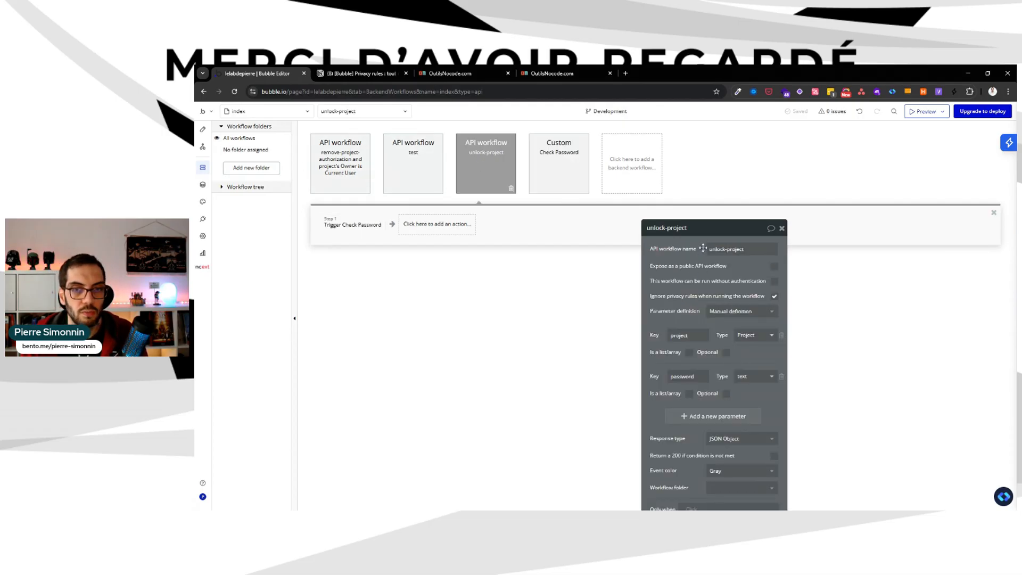
left_click_drag(703, 249, 774, 166)
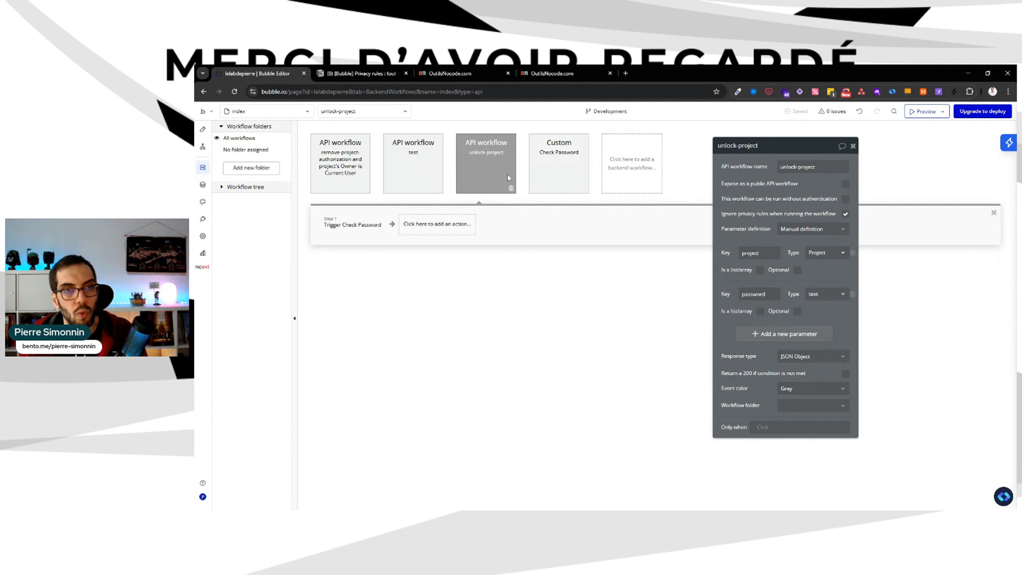
left_click(343, 226)
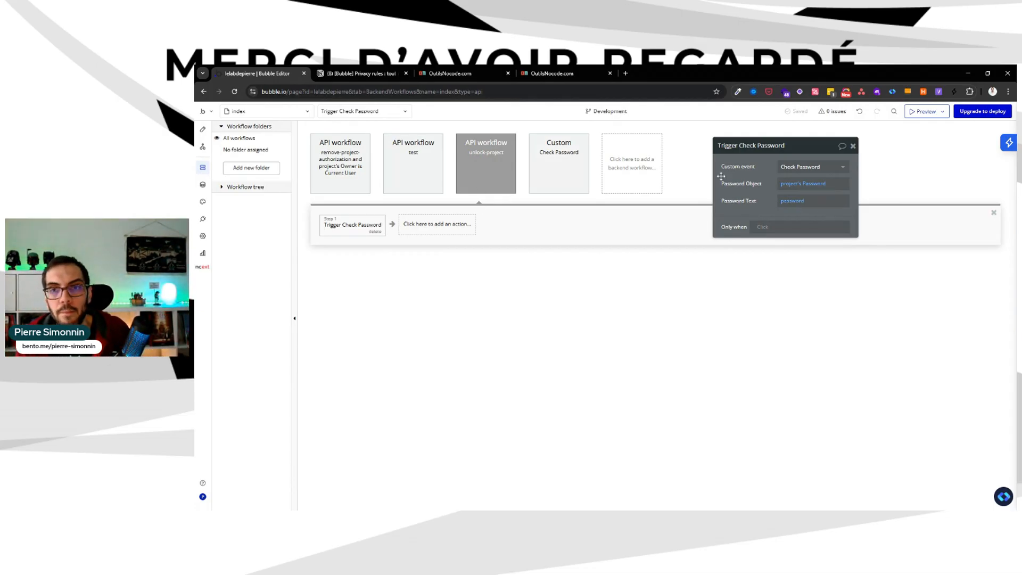
left_click(572, 168)
left_click(339, 234)
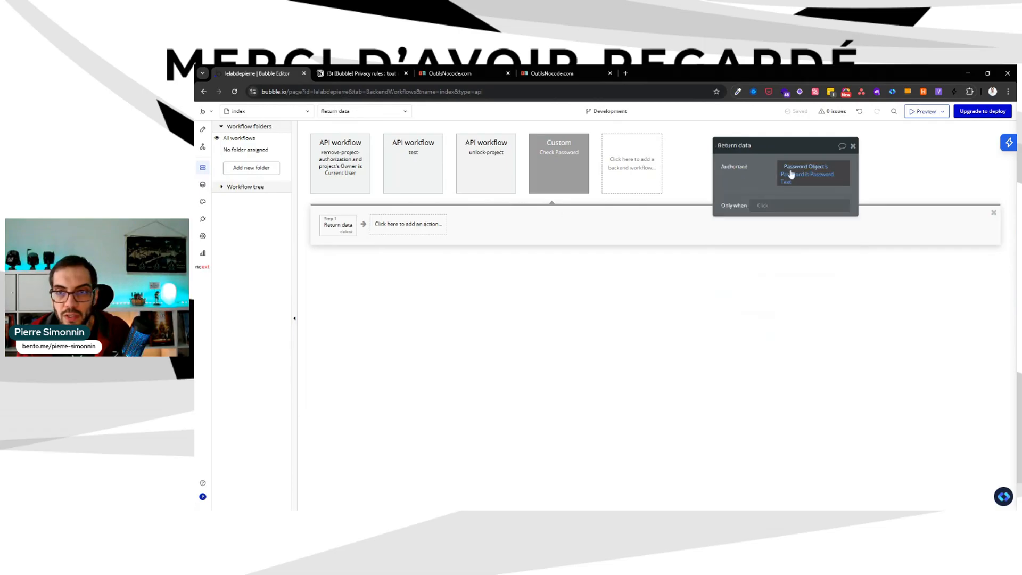
left_click(471, 166)
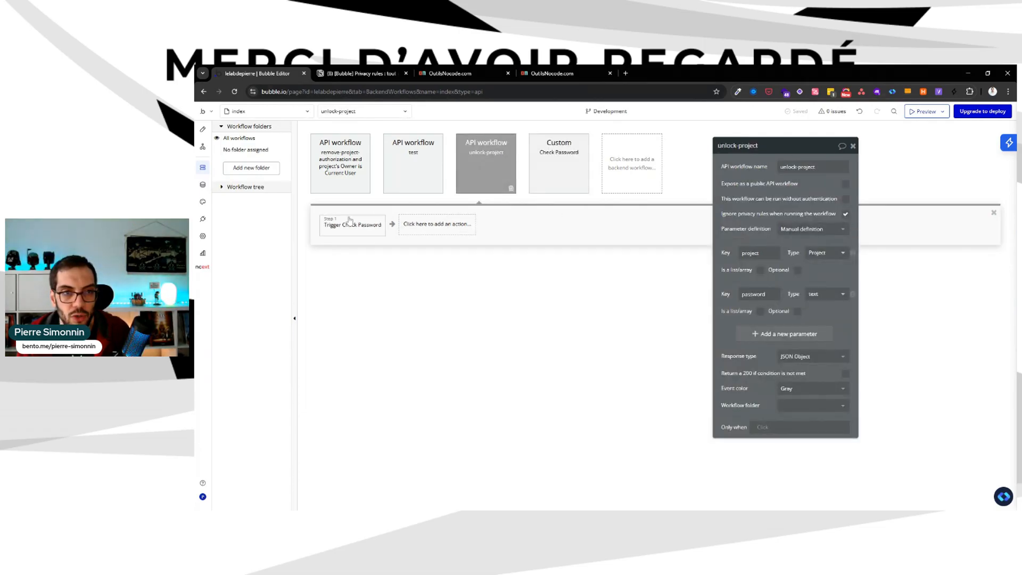
left_click(421, 224)
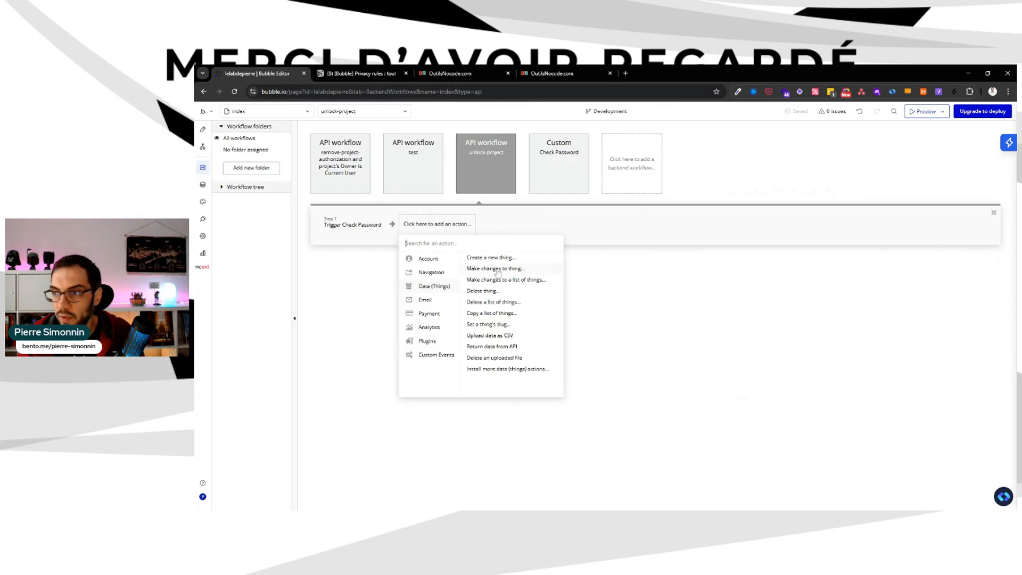
Add a Make changes step adding project to Current User's Authorized Projects list.
left_click(497, 269)
left_click(781, 167)
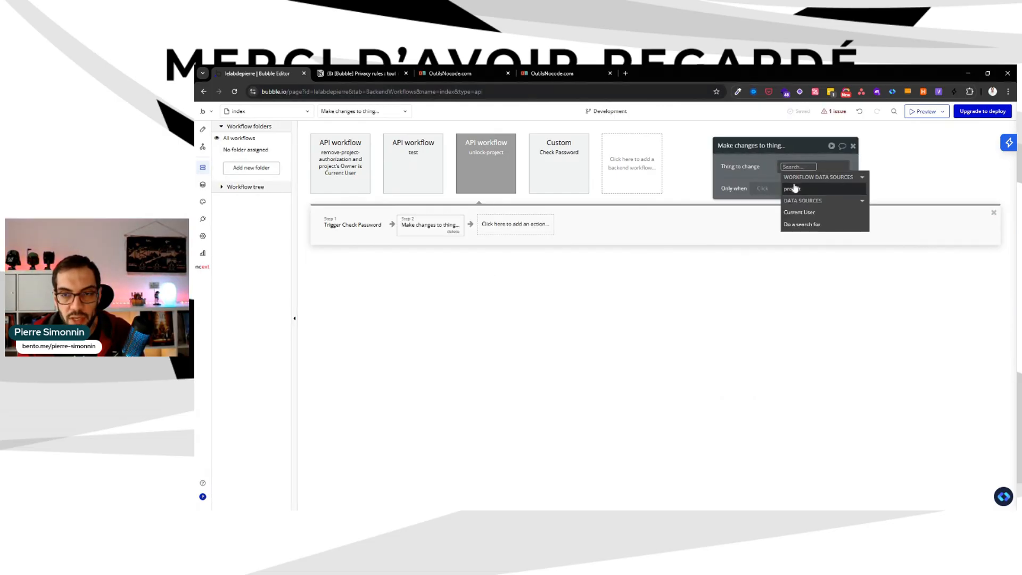
left_click(765, 167)
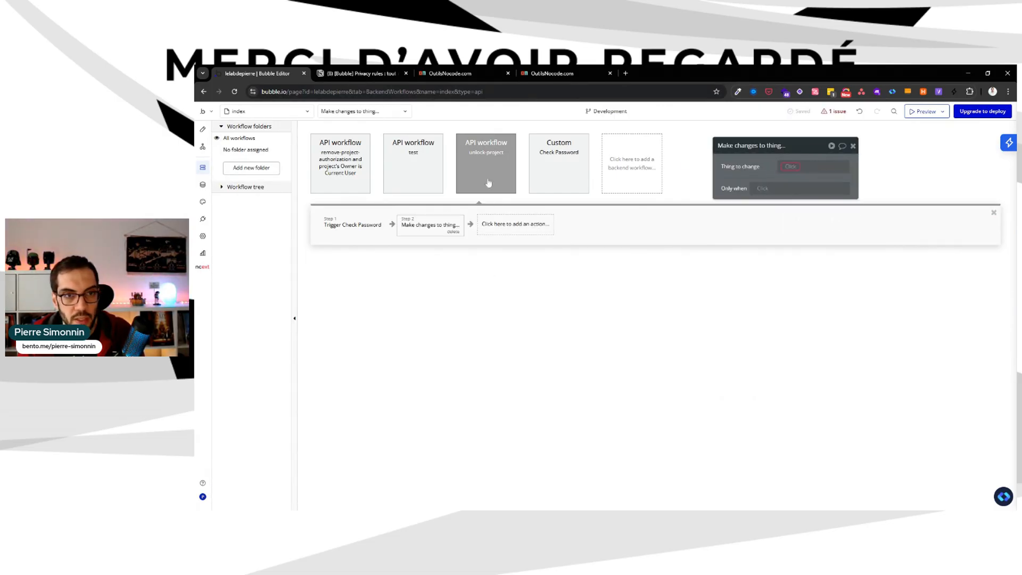
left_click(486, 182)
left_click(435, 221)
left_click(791, 167)
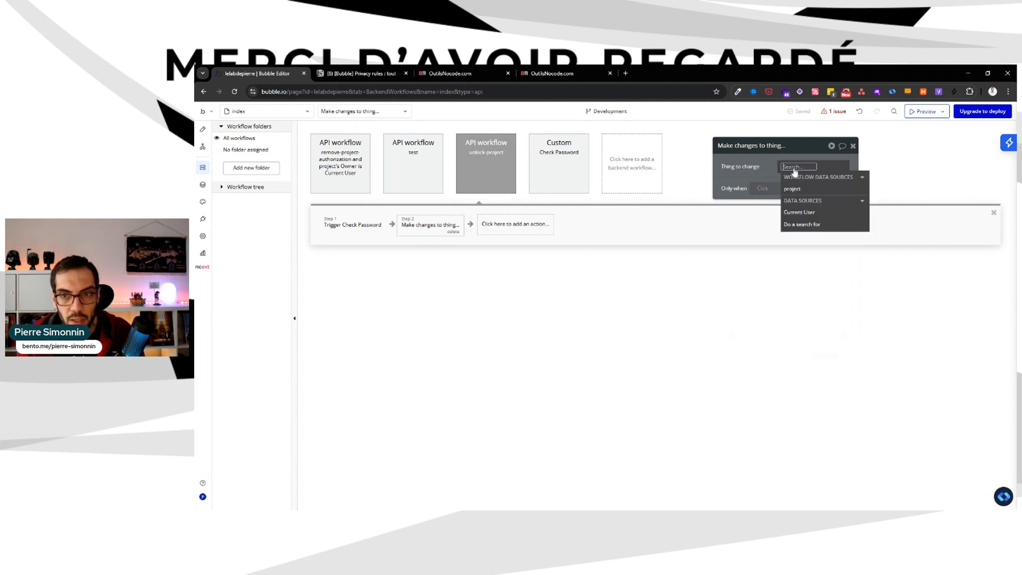
left_click(799, 211)
left_click(756, 187)
left_click(741, 200)
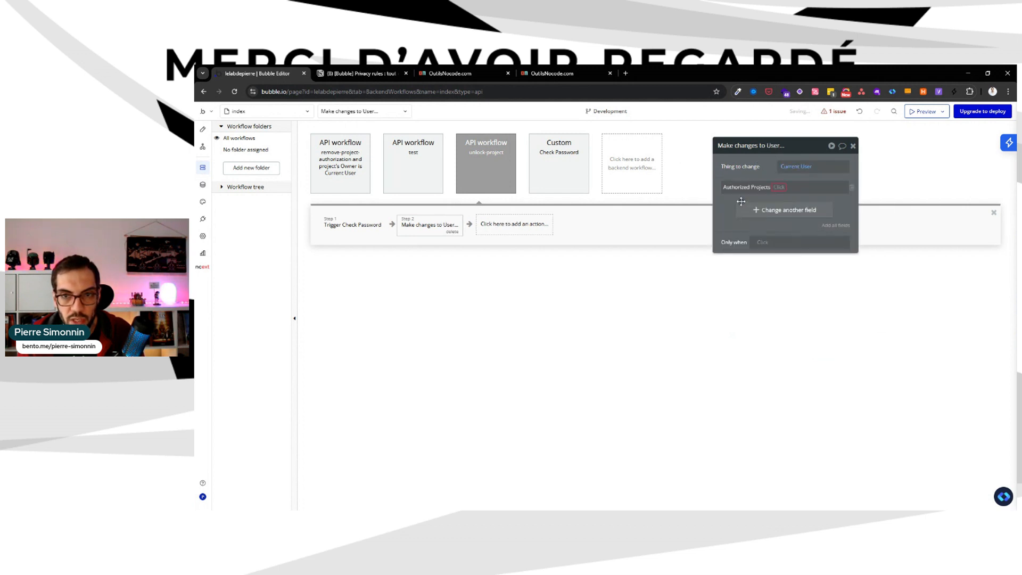
left_click(780, 188)
left_click(787, 198)
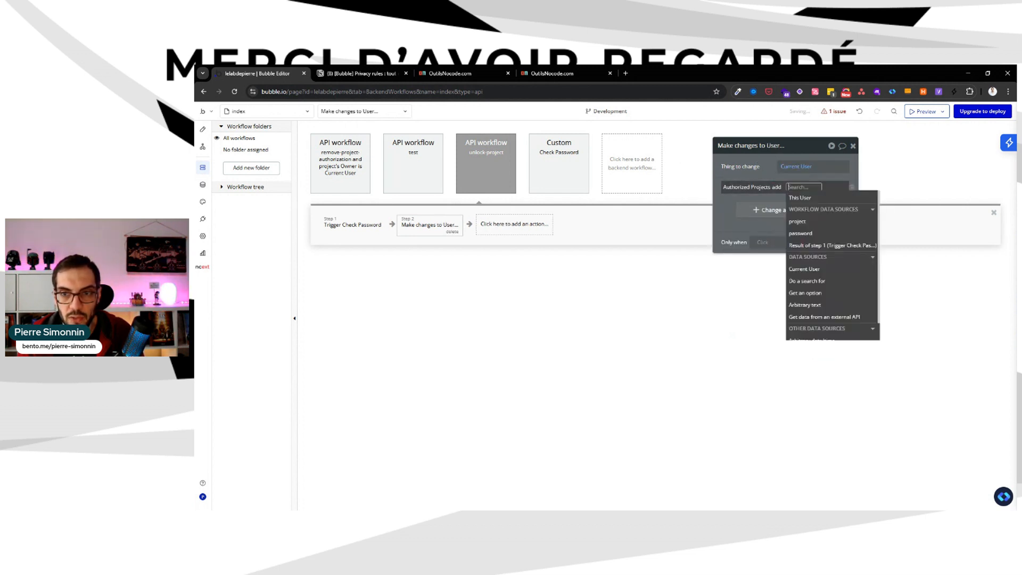
left_click(798, 217)
Make step 2 run only when Result of step 1's Authorized is yes.
left_click(766, 243)
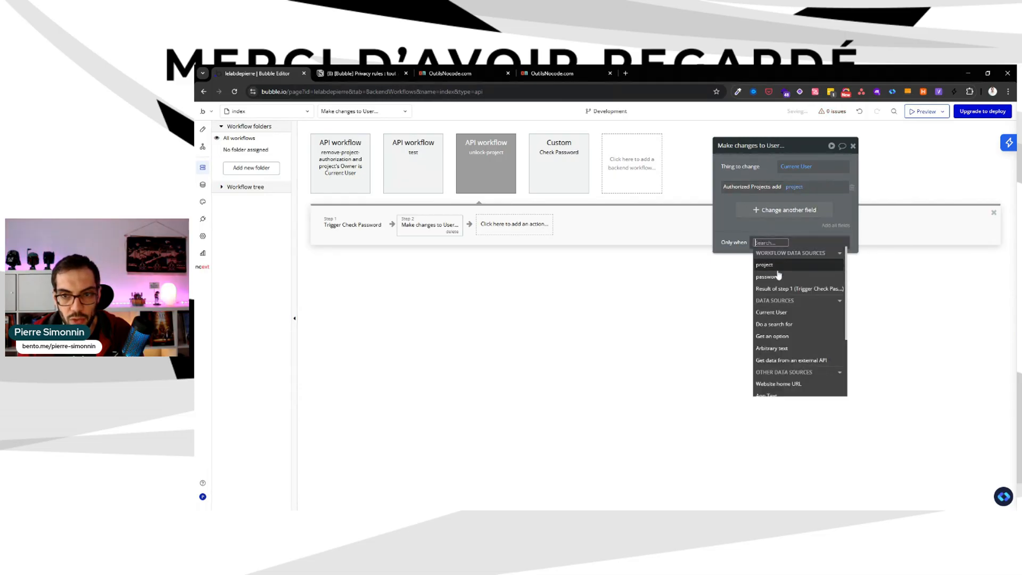
left_click(786, 291)
left_click(812, 273)
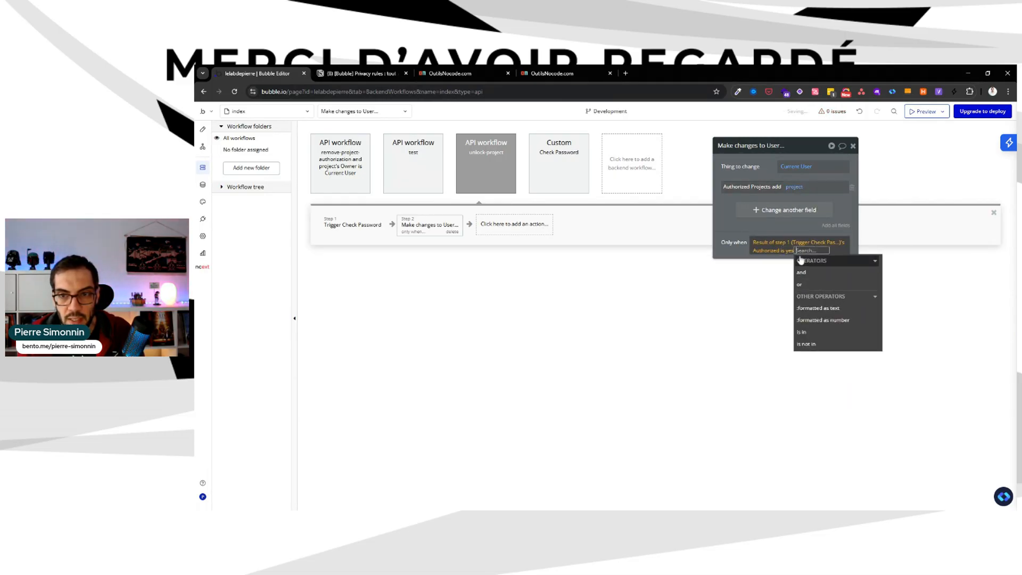
left_click(782, 224)
left_click_drag(788, 225, 788, 236)
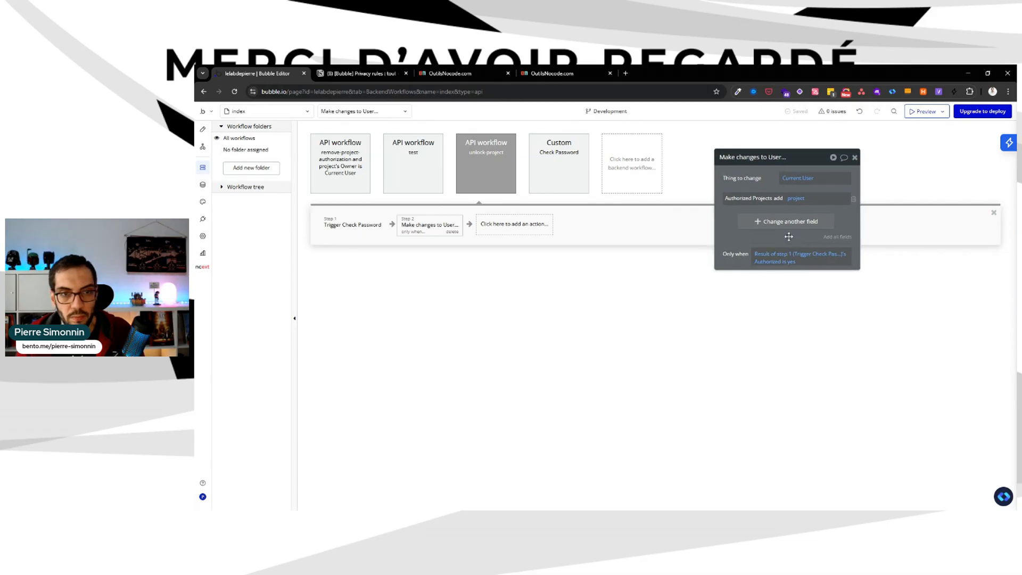
left_click(542, 228)
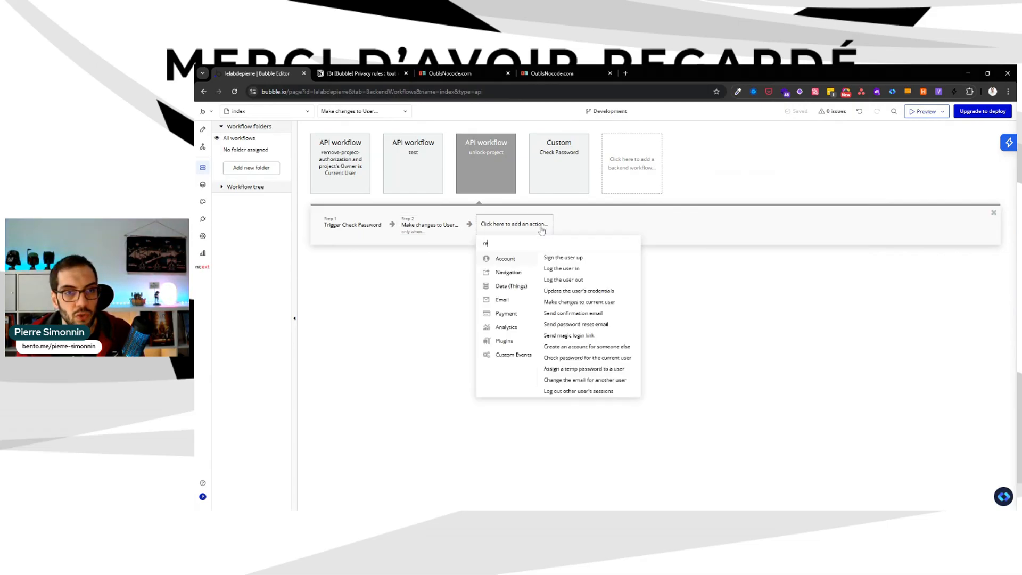
Add a Return data from API step with yes / no key 'authorized' = step 1's Authorized.
type("ret")
left_click(510, 258)
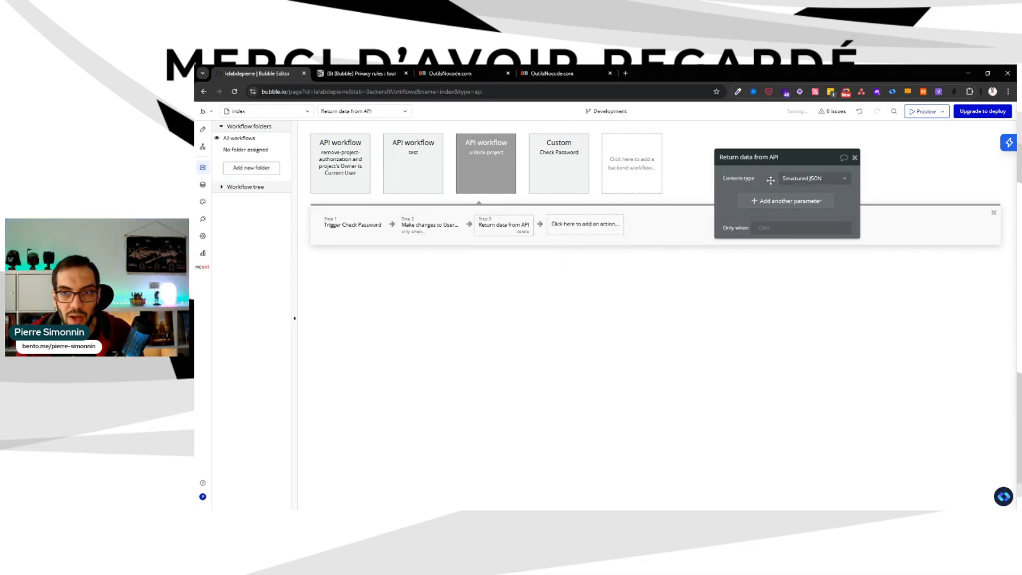
left_click_drag(770, 181, 761, 221)
left_click(771, 242)
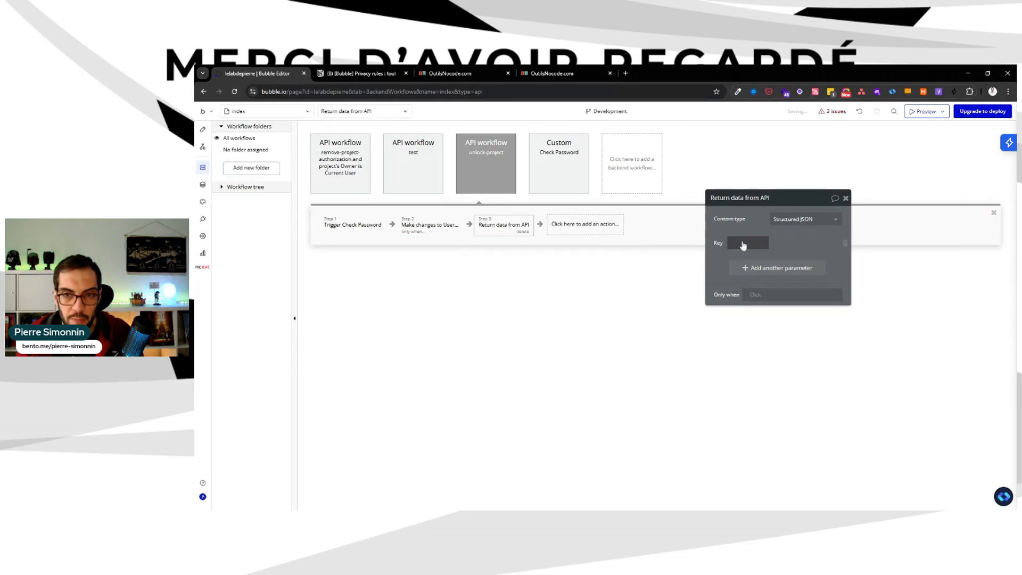
type("author")
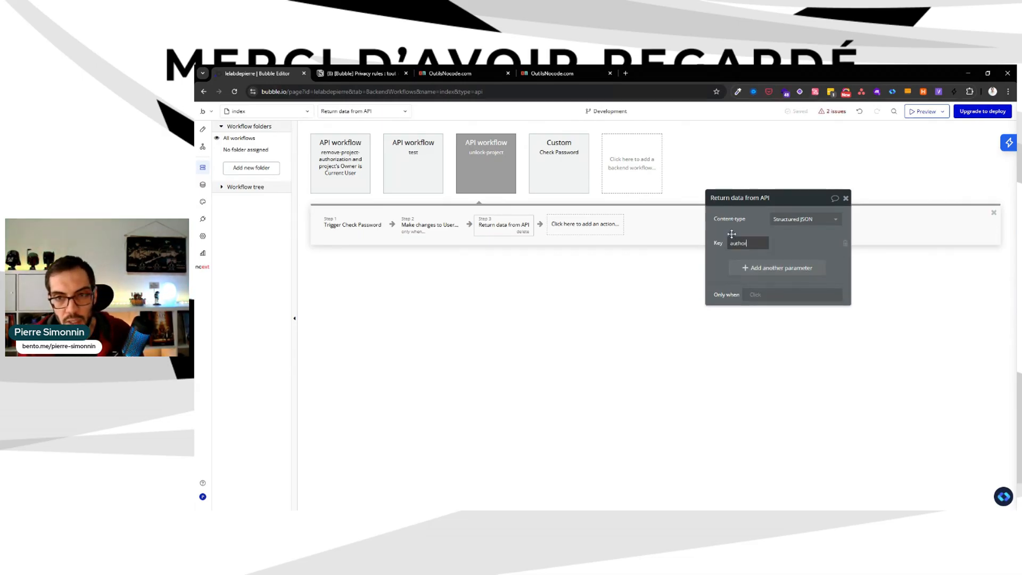
type("ized")
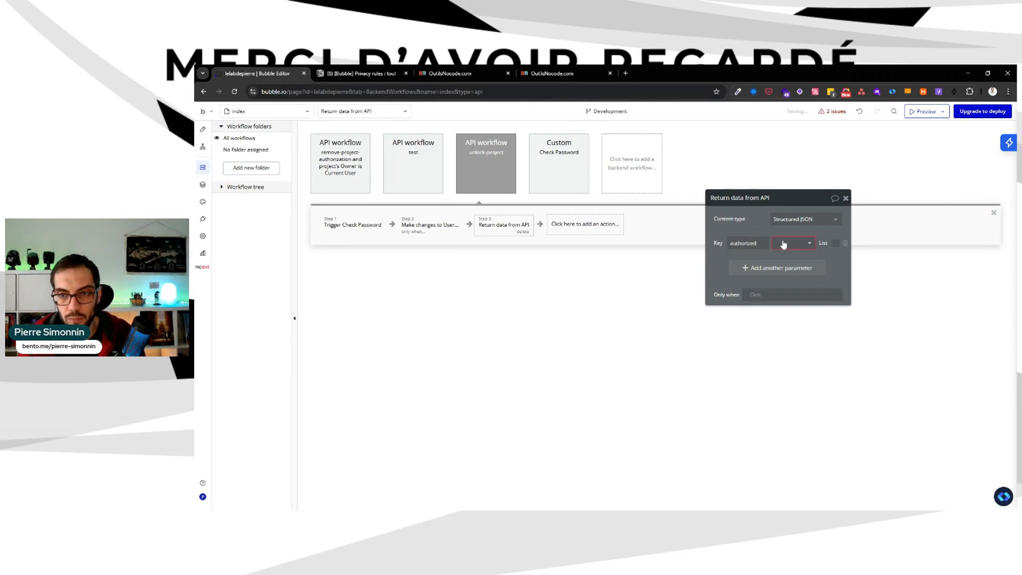
left_click(784, 243)
type("yes")
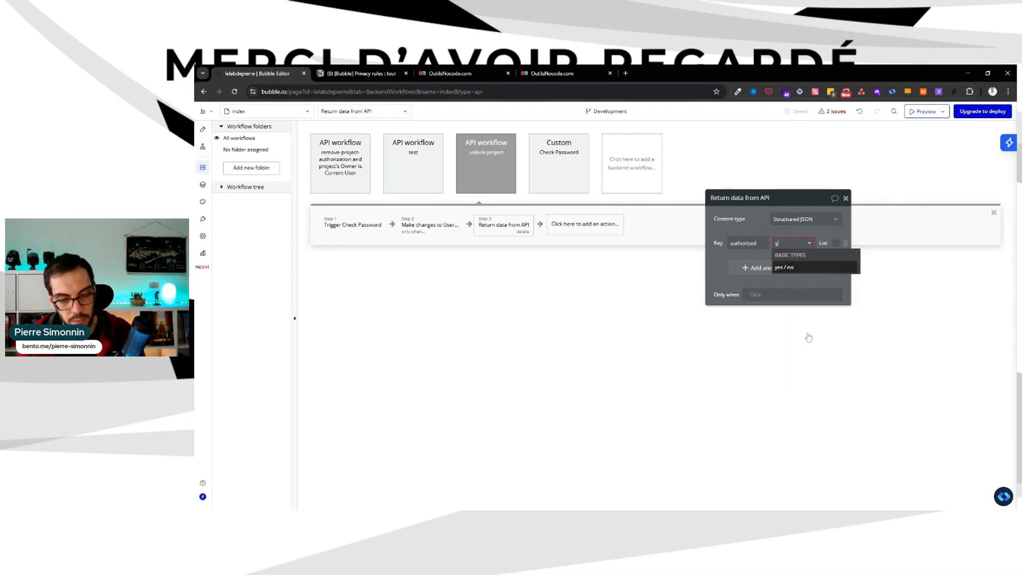
left_click(799, 268)
left_click(735, 260)
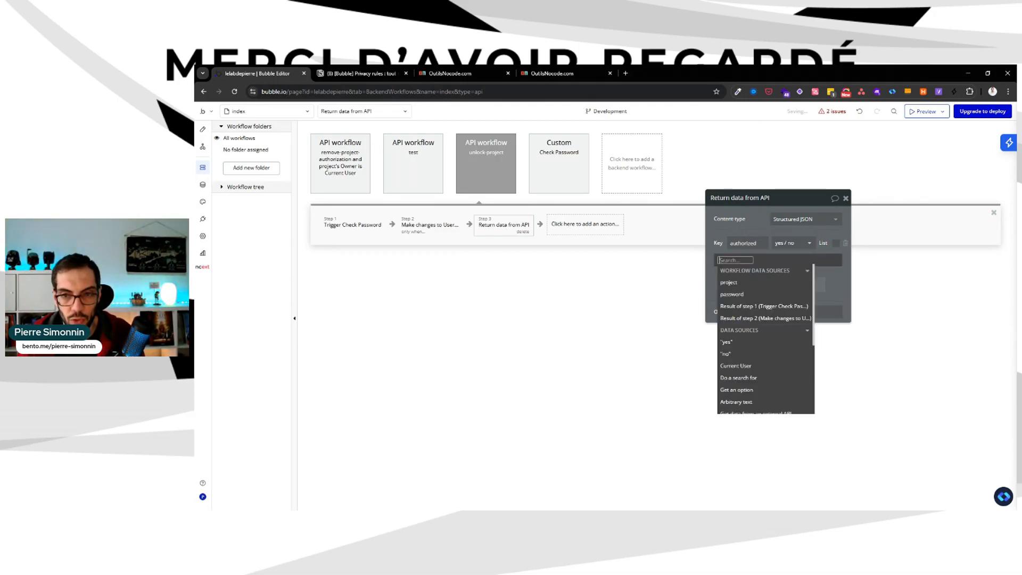
left_click(770, 309)
left_click(745, 282)
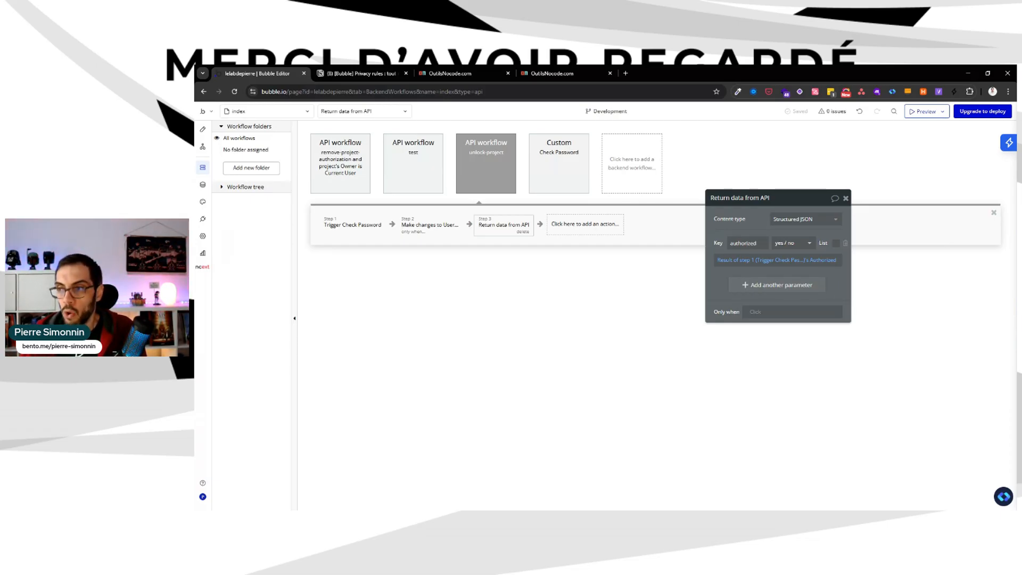
Insert a Schedule API Workflow step for remove-project-authorization with project and Current User.
left_click(469, 224)
type("sc")
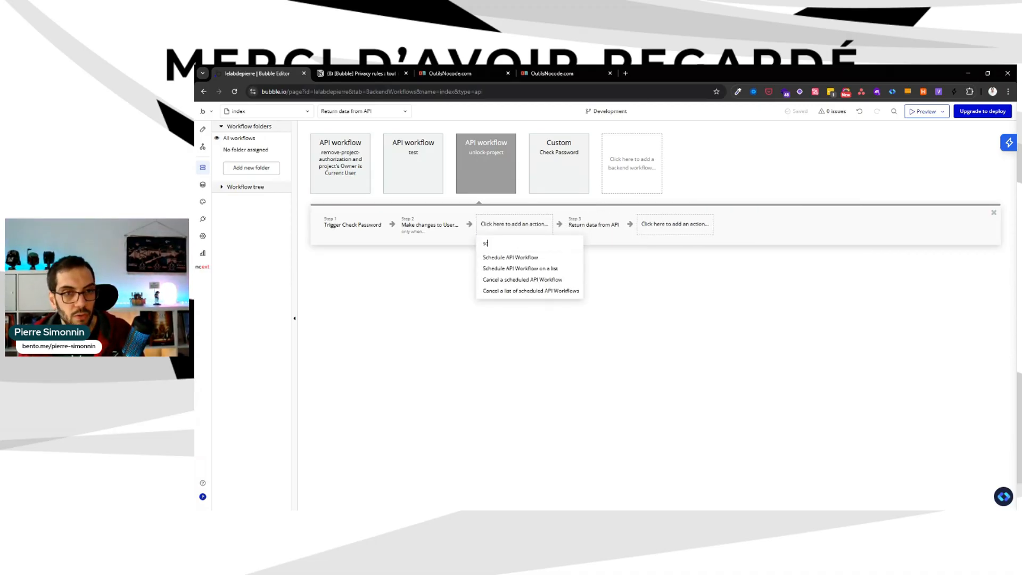
left_click(510, 258)
left_click(802, 247)
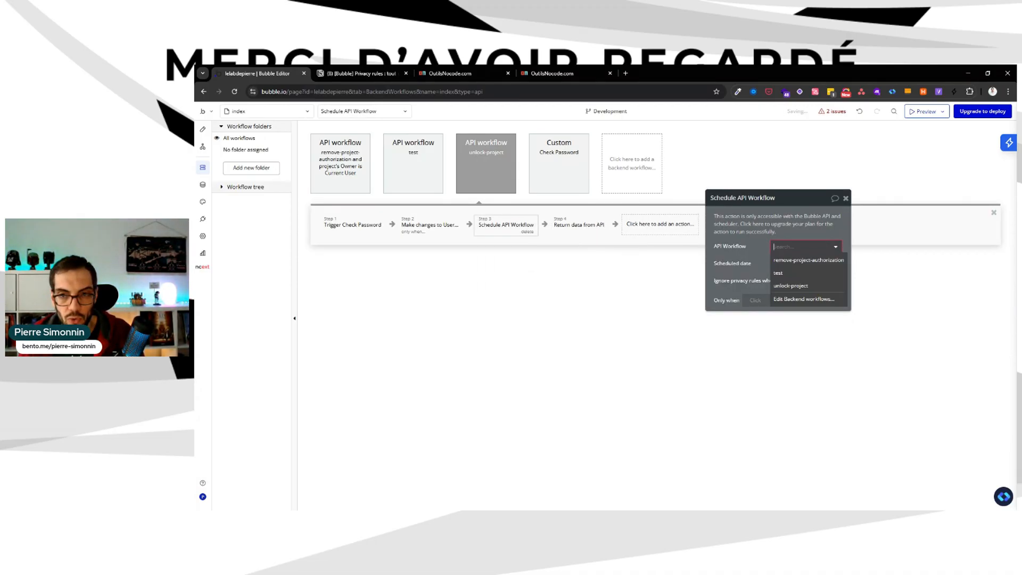
left_click(801, 260)
left_click(780, 264)
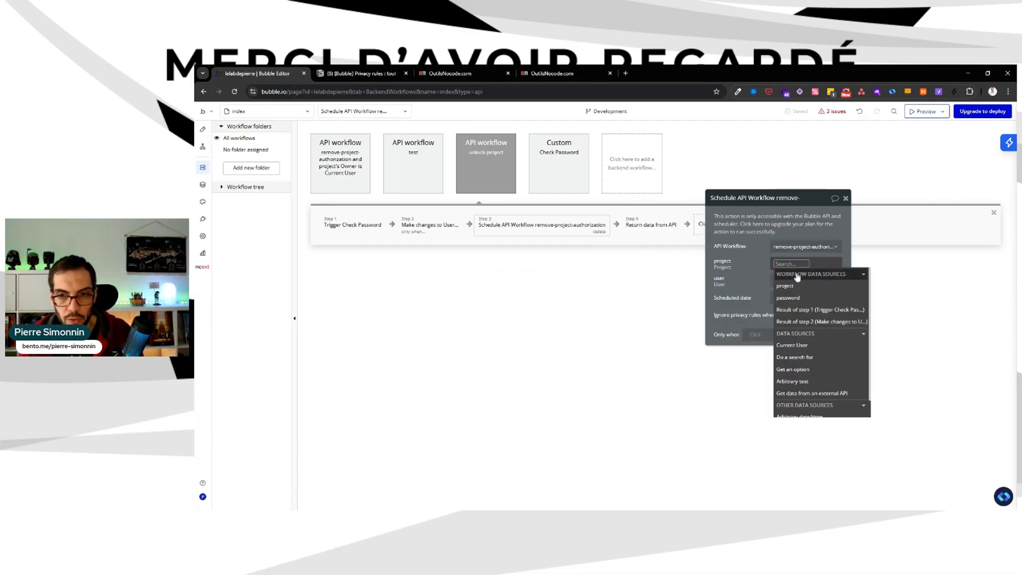
left_click(787, 282)
left_click(783, 282)
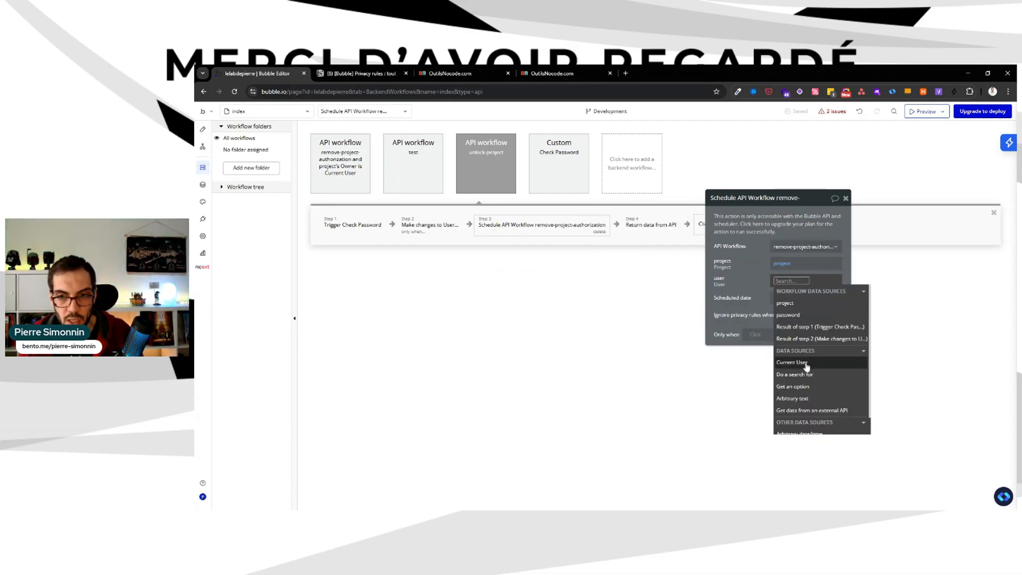
left_click(802, 357)
Set its scheduled date to Current date/time +days: 2.
left_click(784, 297)
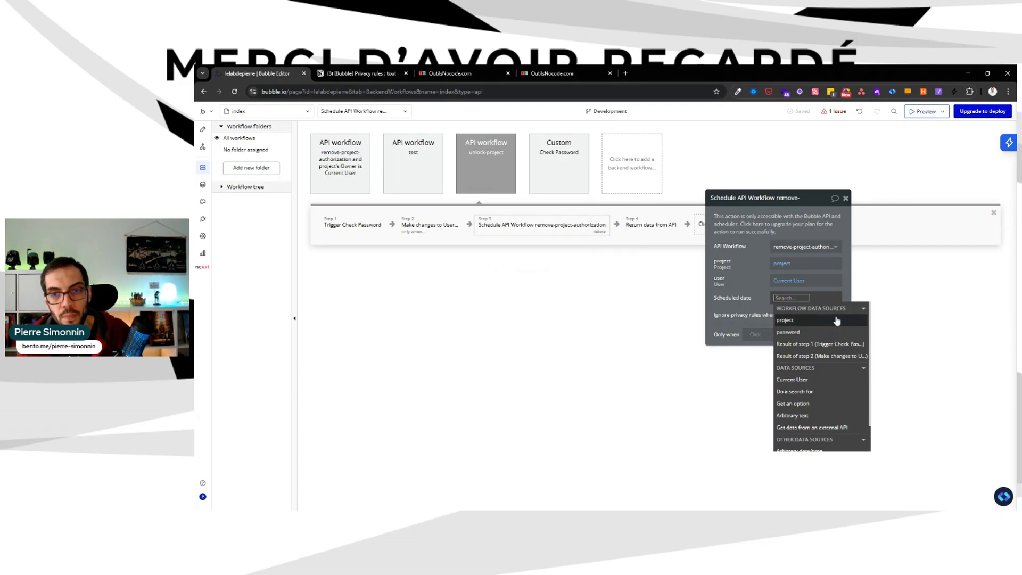
scroll(833, 426, "down", 3)
left_click(826, 420)
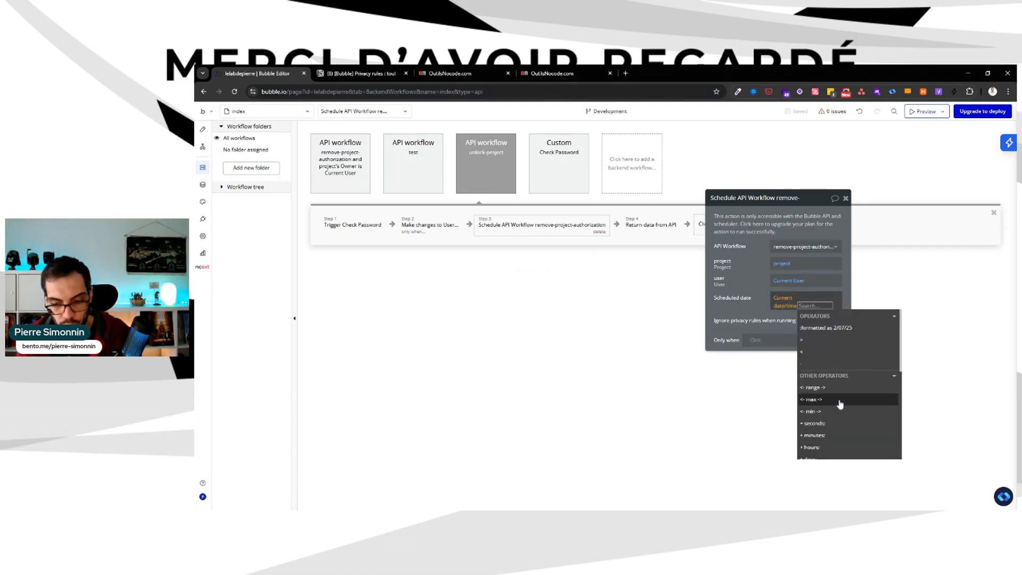
type("+")
left_click(822, 365)
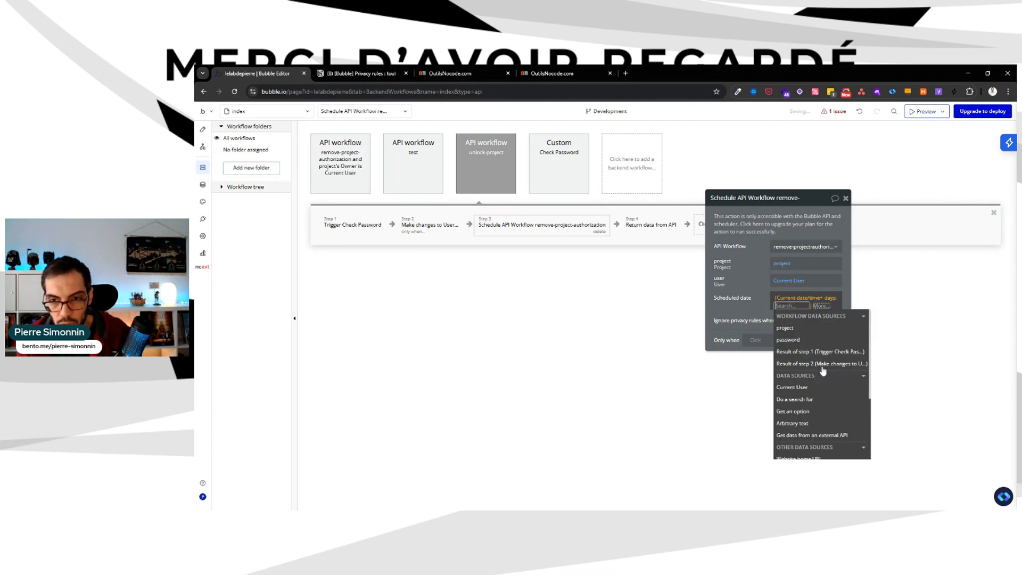
type("2")
key("Return")
left_click(762, 289)
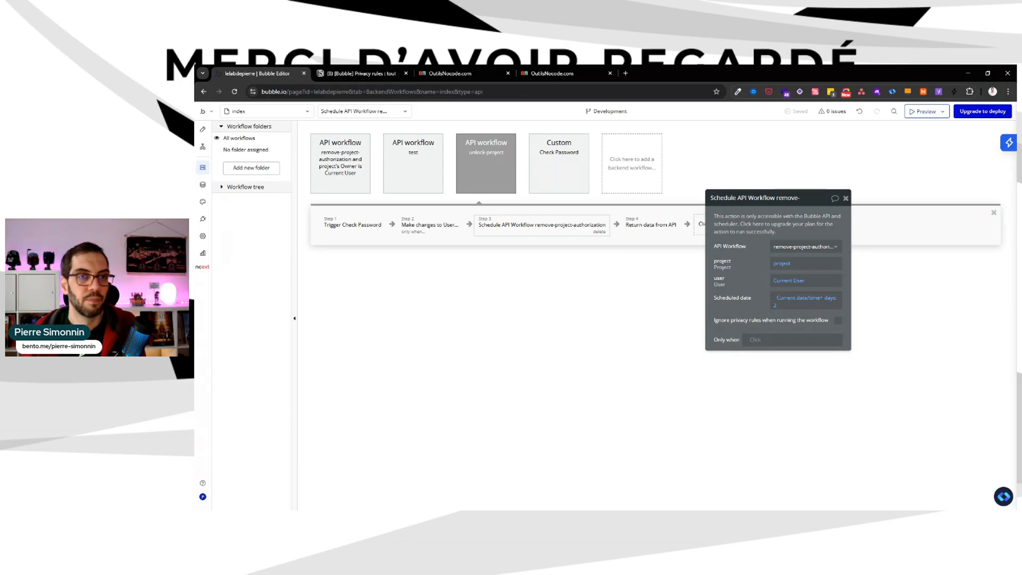
Make remove-project-authorization's step 1 (Make changes to User) run only when user is not empty.
left_click(342, 165)
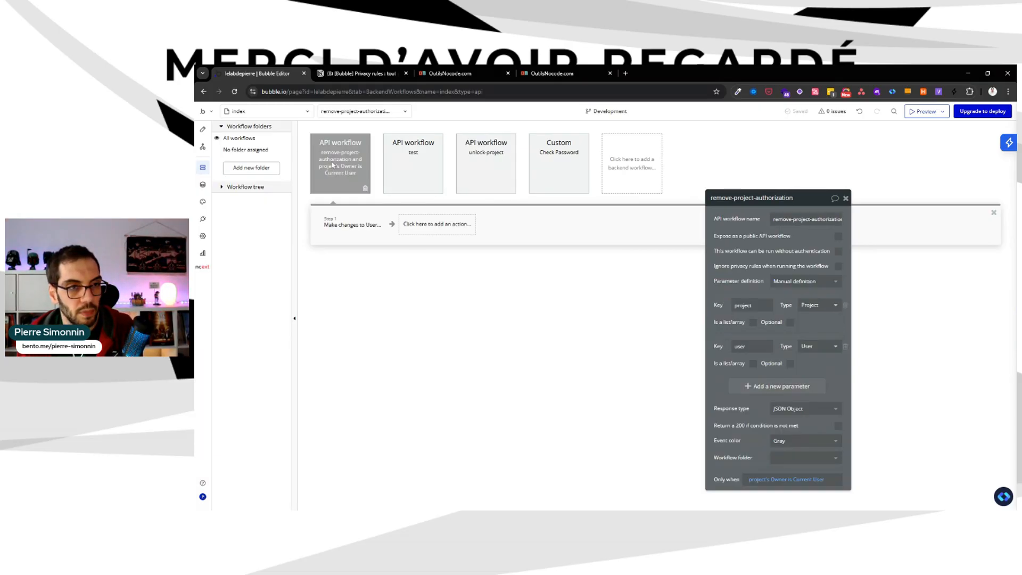
left_click(350, 224)
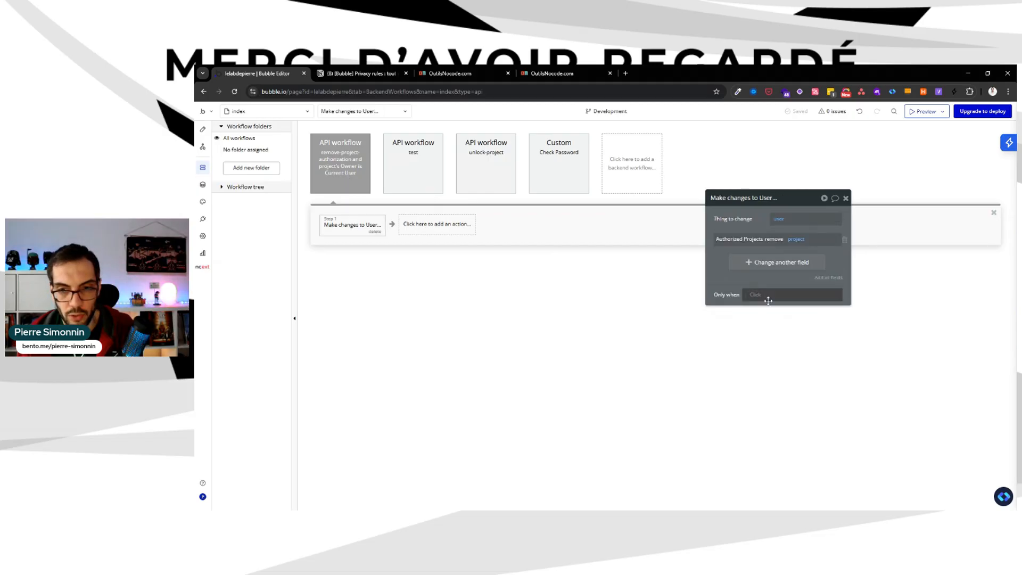
left_click(767, 296)
left_click(775, 329)
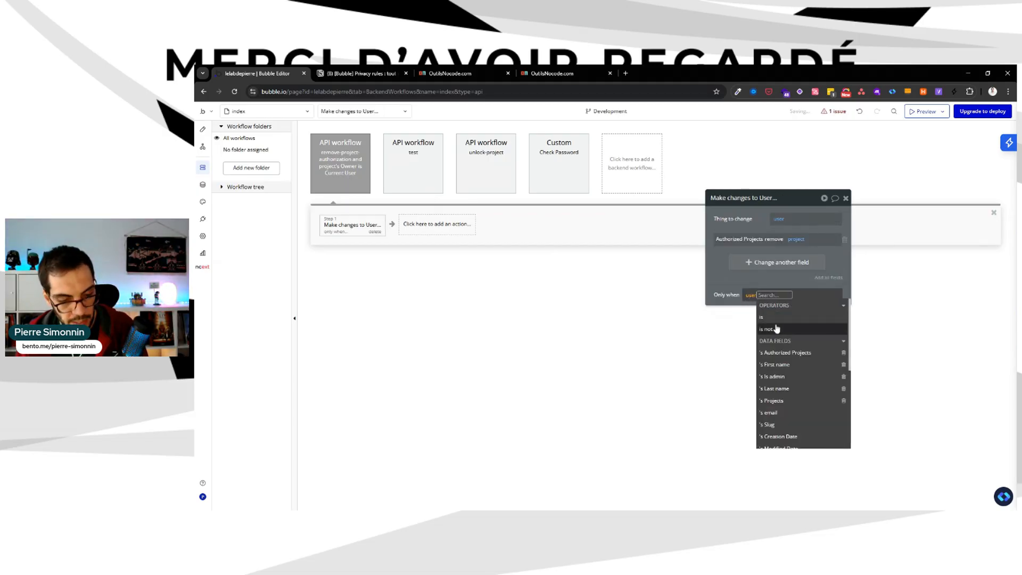
type("is not empty")
left_click(776, 276)
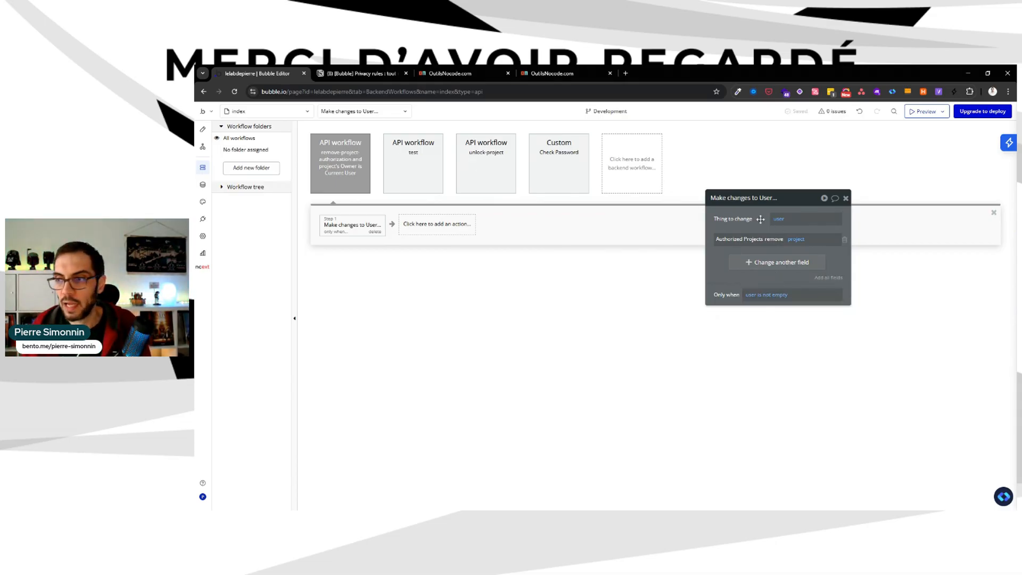
Find the API Connector plugin by searching 'ap' in the plugin catalog and install it.
left_click(490, 169)
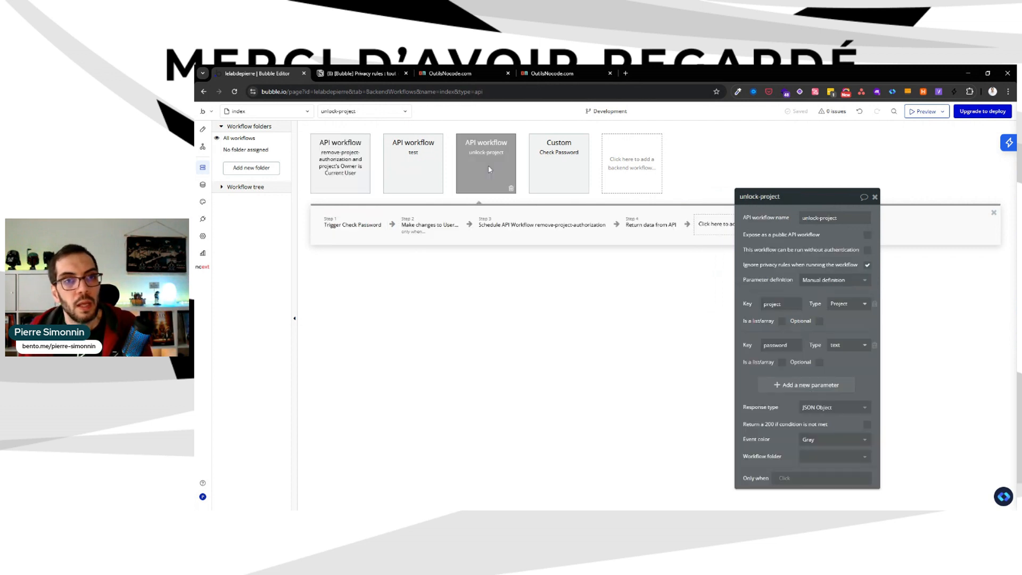
left_click_drag(774, 219, 805, 169)
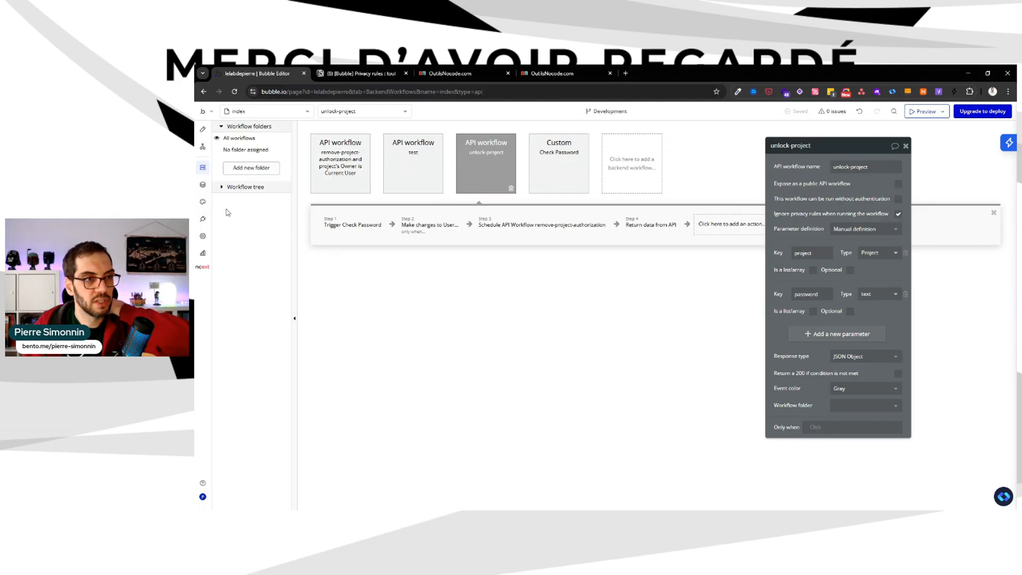
left_click(203, 219)
left_click(961, 140)
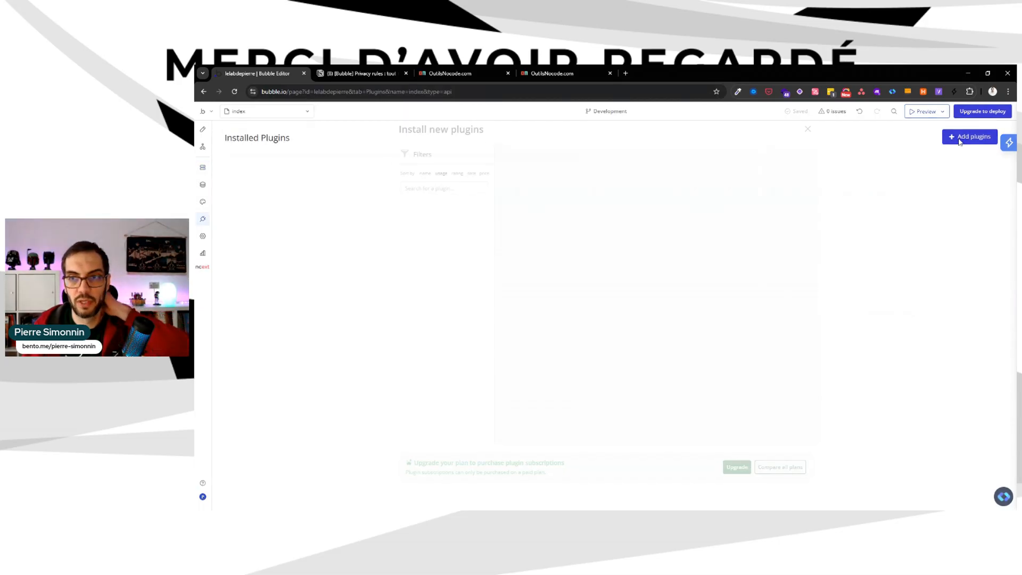
type("api")
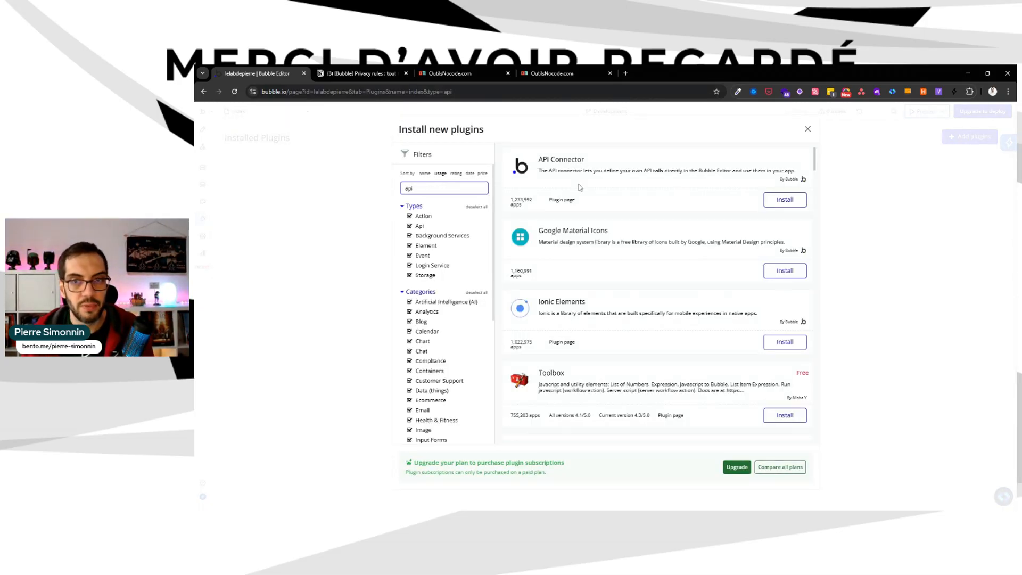
left_click(782, 200)
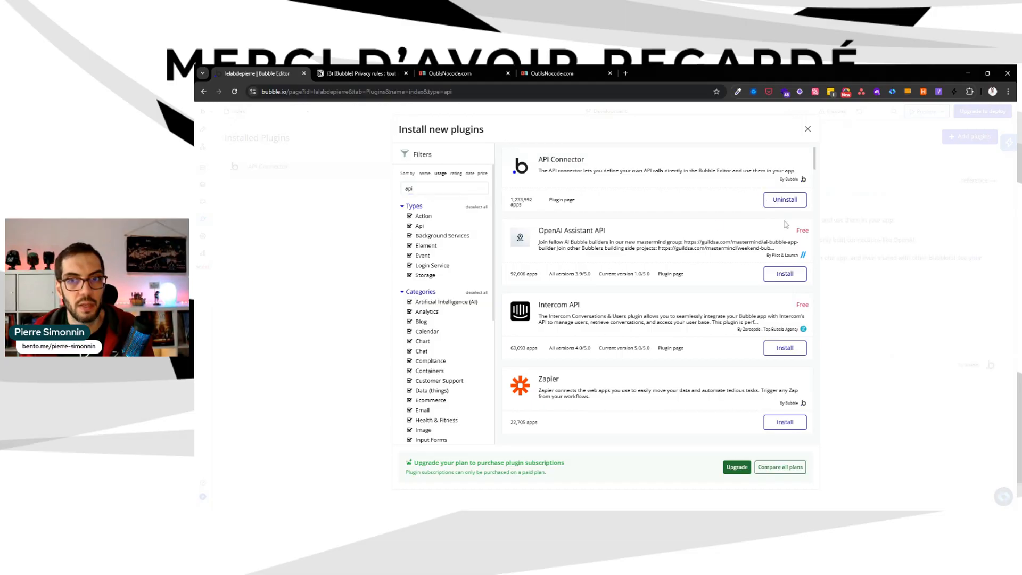
left_click(808, 129)
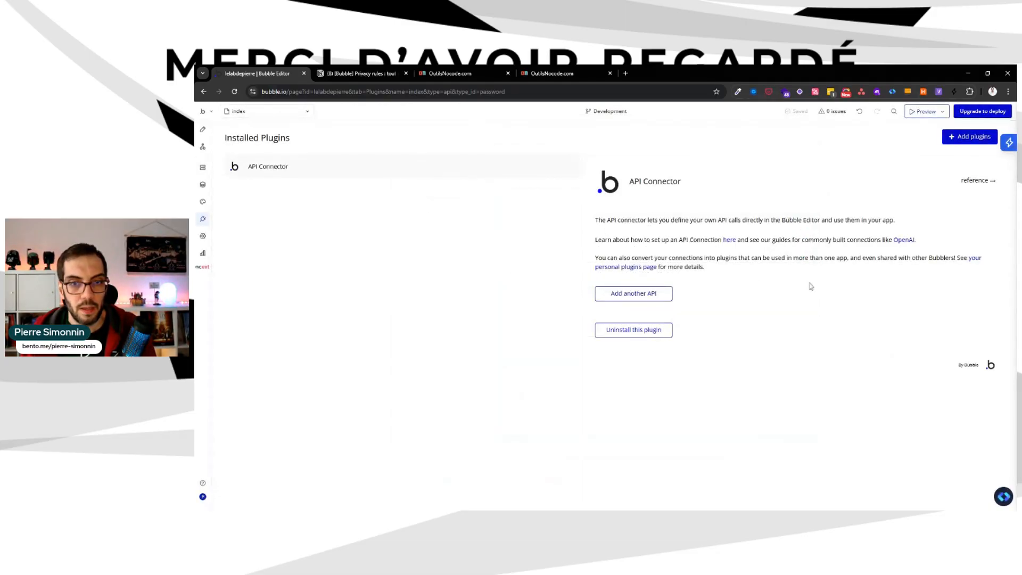
Add a new API in the API Connector named Bubble App.
left_click(641, 294)
triple_click(661, 298)
type("B")
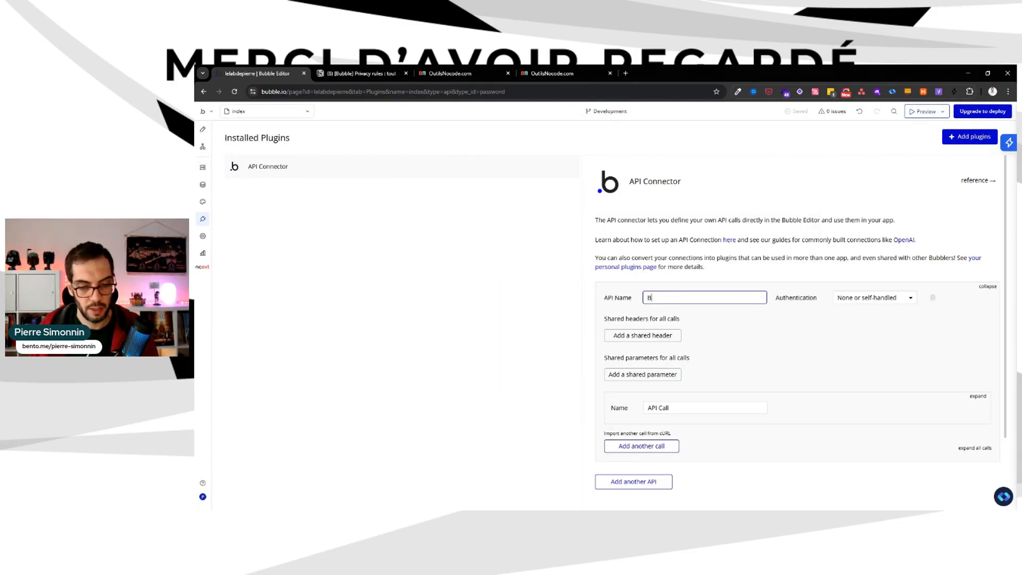
type("ubble App")
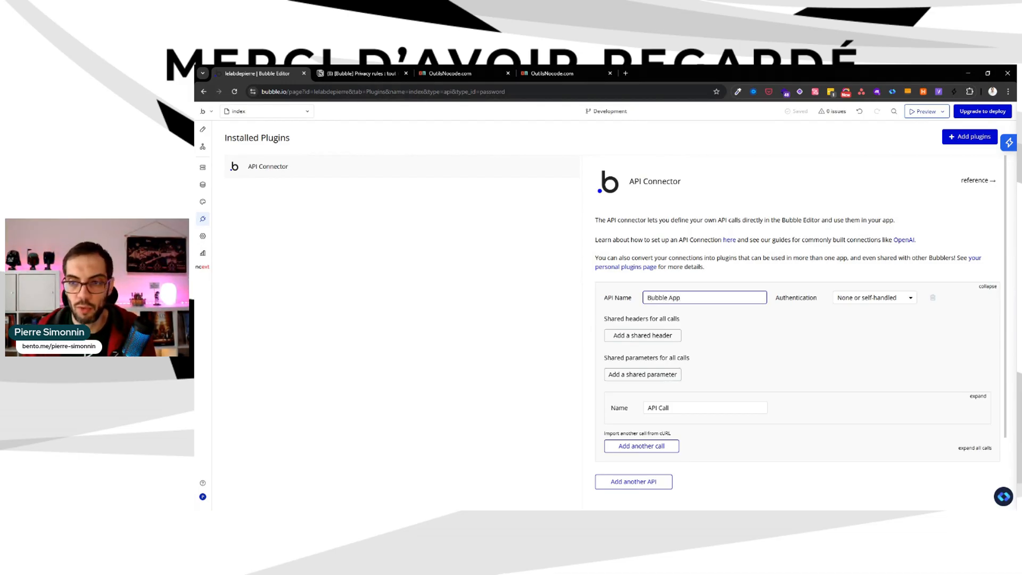
key("Return")
scroll(798, 334, "down", 2)
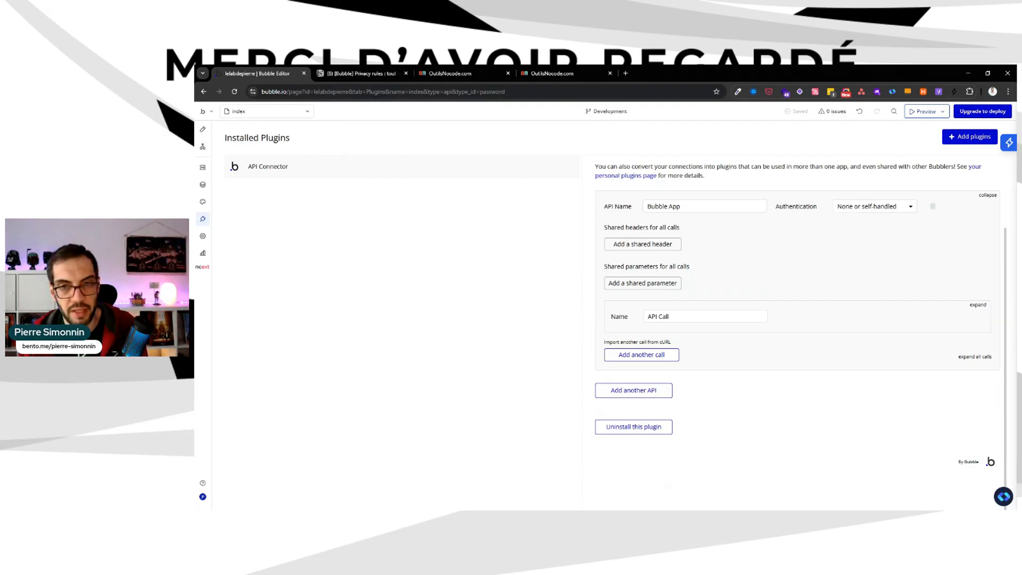
Expose the unlock-project backend workflow as a public API workflow.
left_click(203, 168)
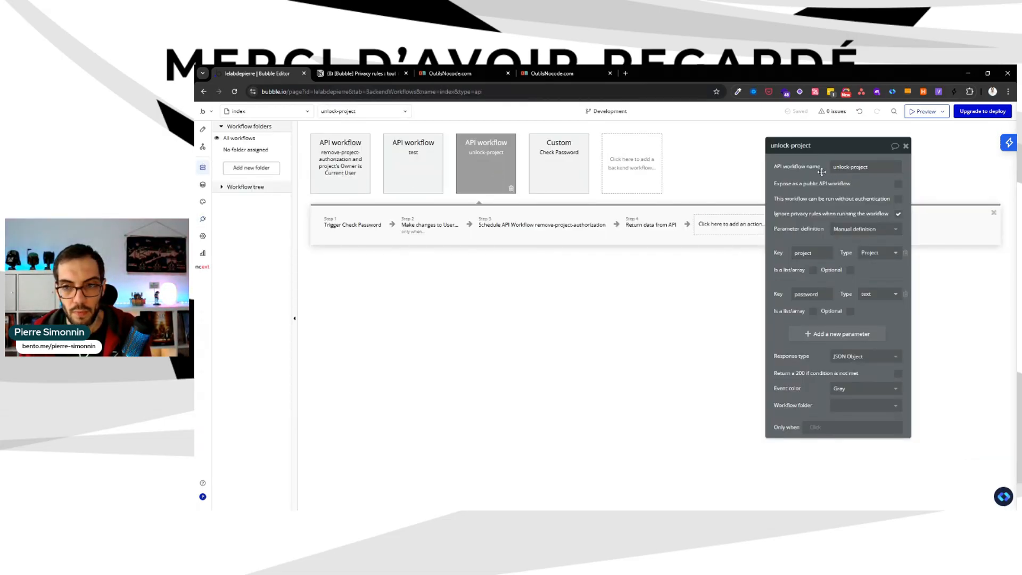
left_click(898, 183)
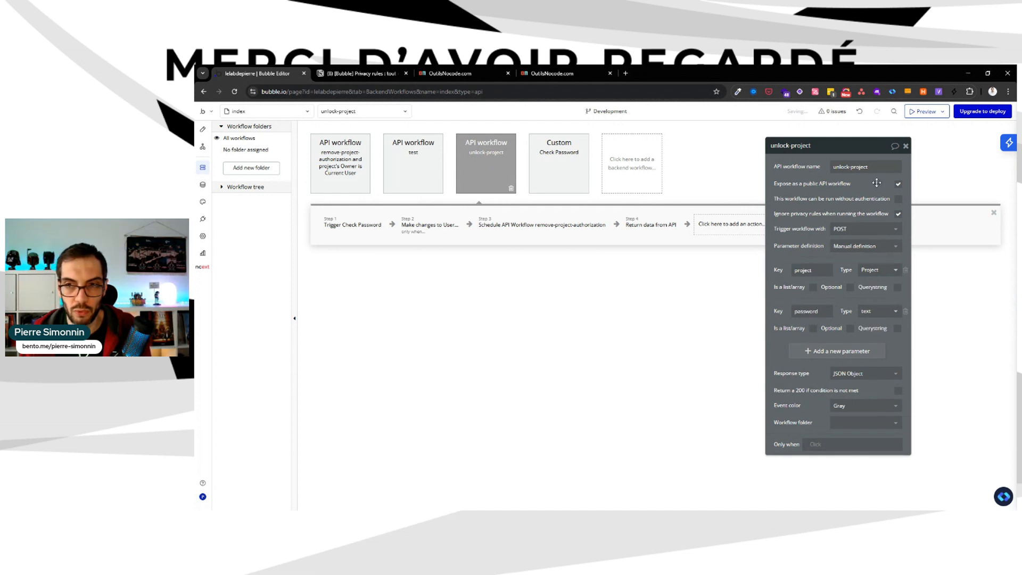
left_click(203, 219)
left_click(978, 305)
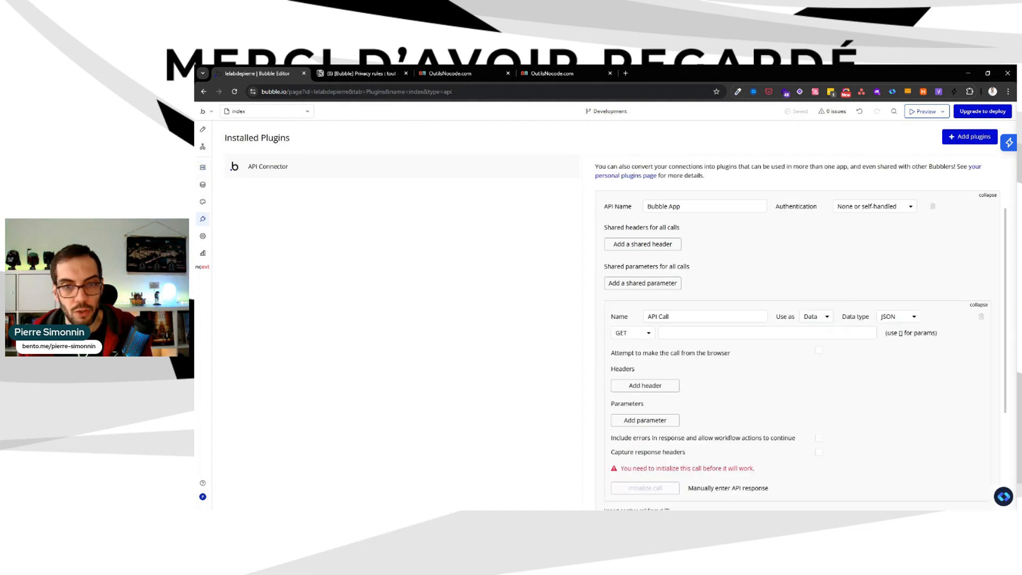
left_click(203, 168)
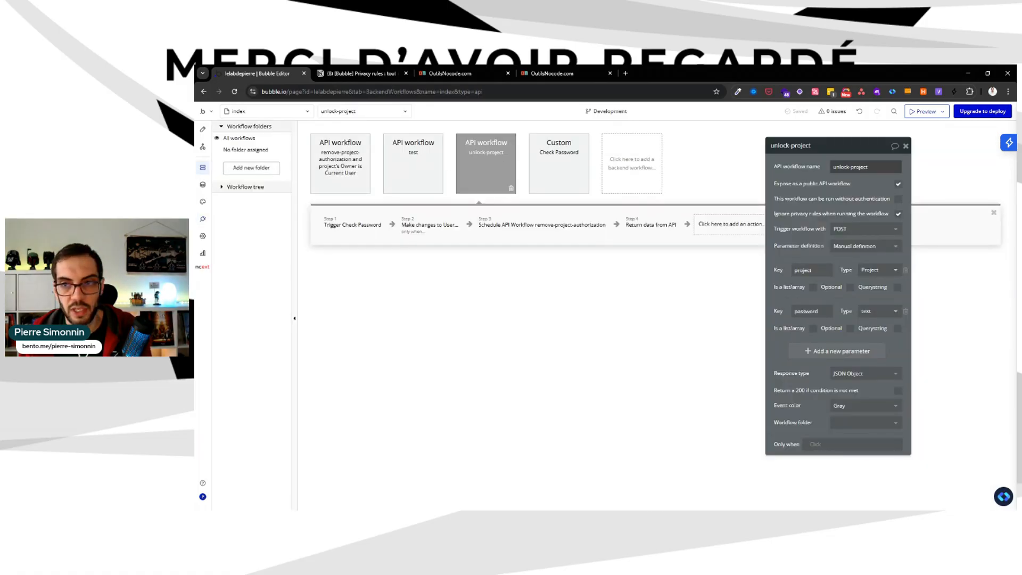
left_click(203, 219)
Rename the Bubble App API call to unlock-project, keeping method GET for now.
left_click(686, 316)
key("ctrl+a")
type("unlock-project")
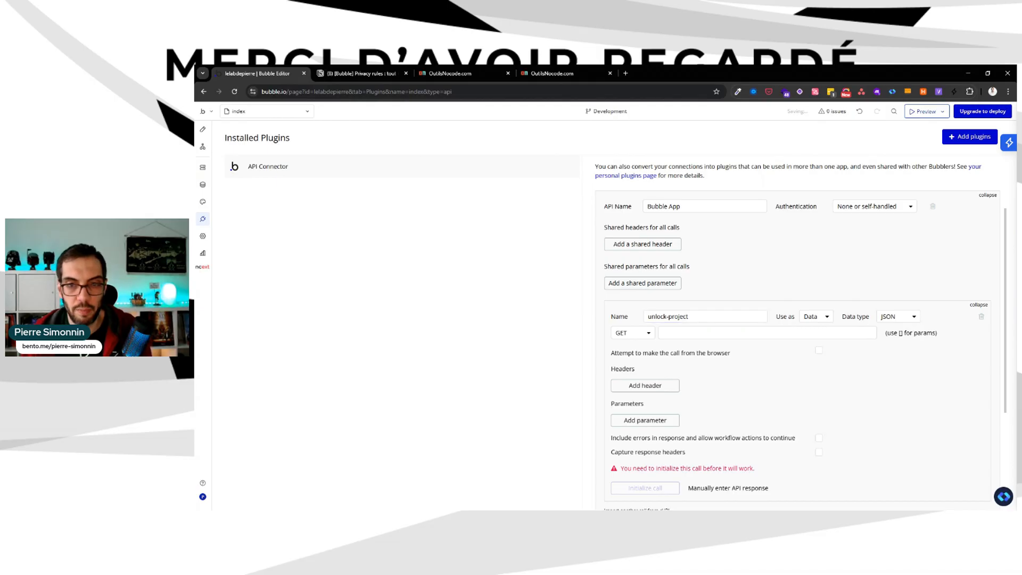
left_click(633, 332)
left_click(654, 347)
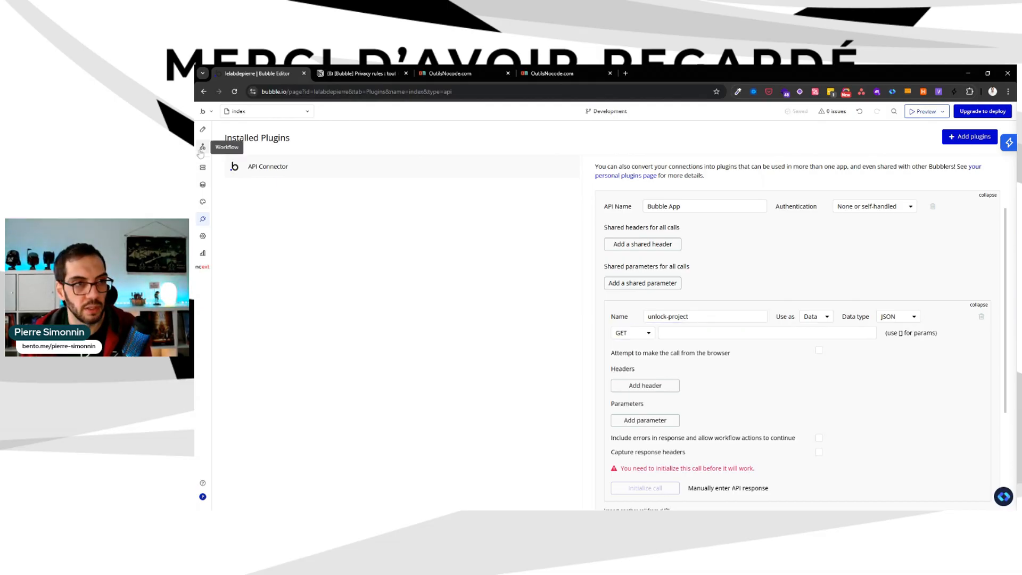
Check how unlock-project is triggered, then set the call's Use as to Action.
left_click(203, 146)
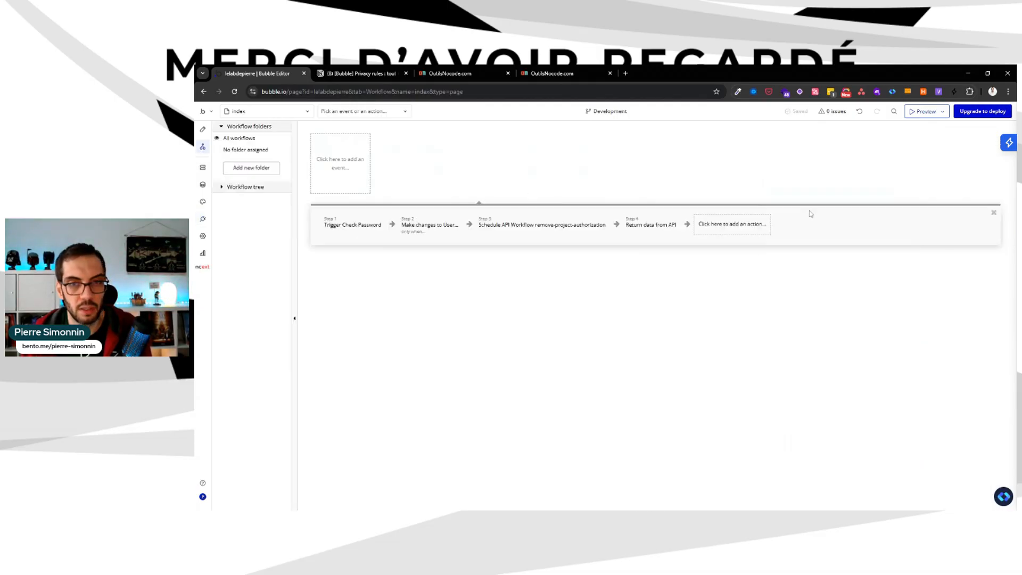
left_click(203, 168)
left_click(203, 184)
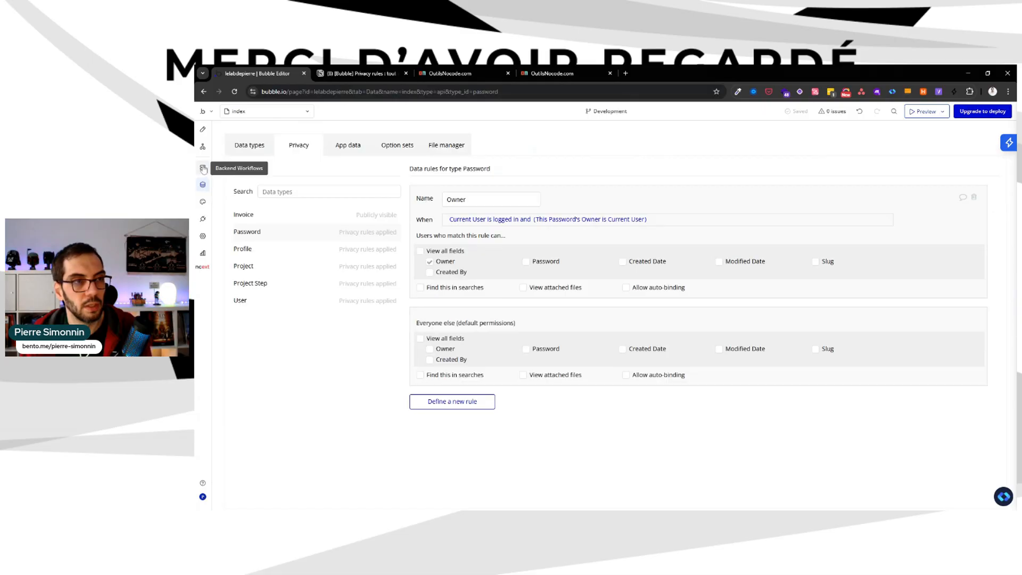
left_click(202, 168)
left_click(494, 166)
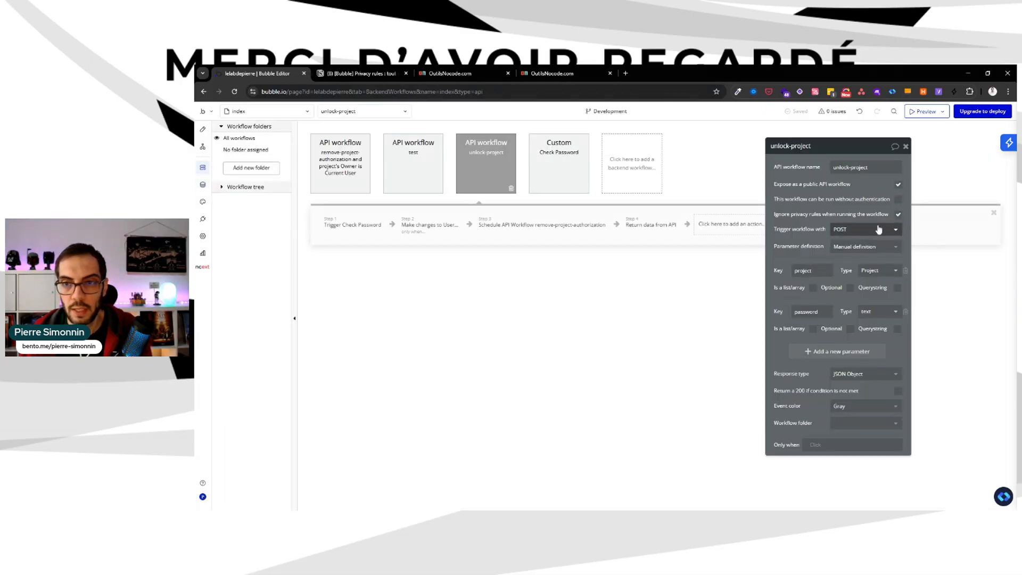
left_click(203, 219)
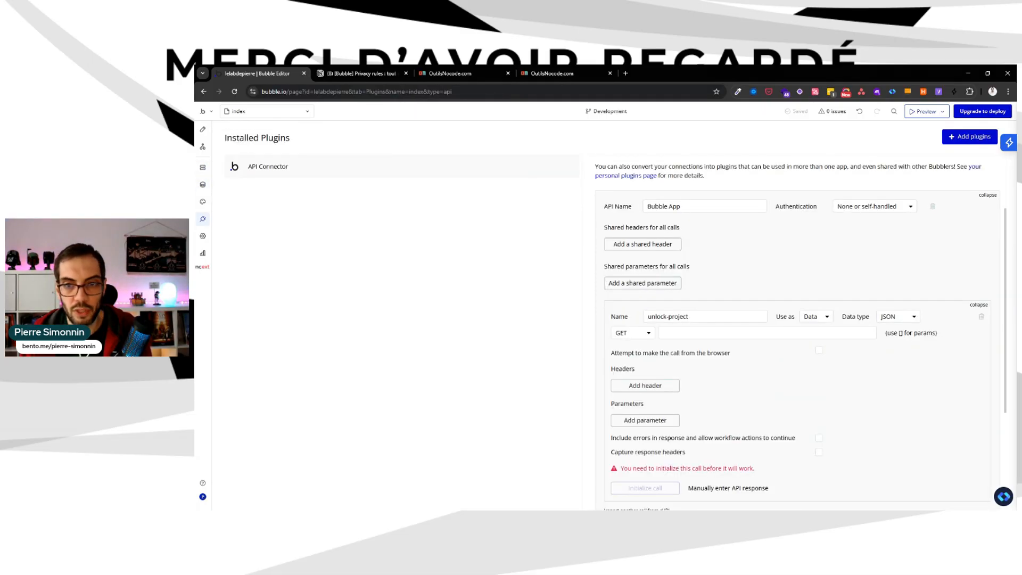
left_click(809, 317)
left_click(822, 346)
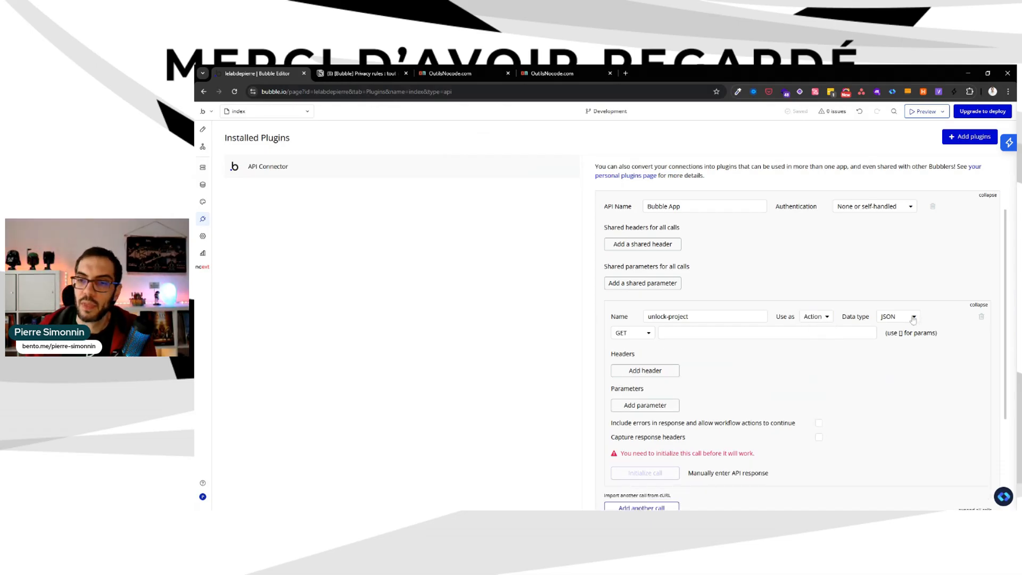
Change the unlock-project call's HTTP method to POST.
scroll(798, 333, "down", 4)
scroll(797, 333, "up", 1)
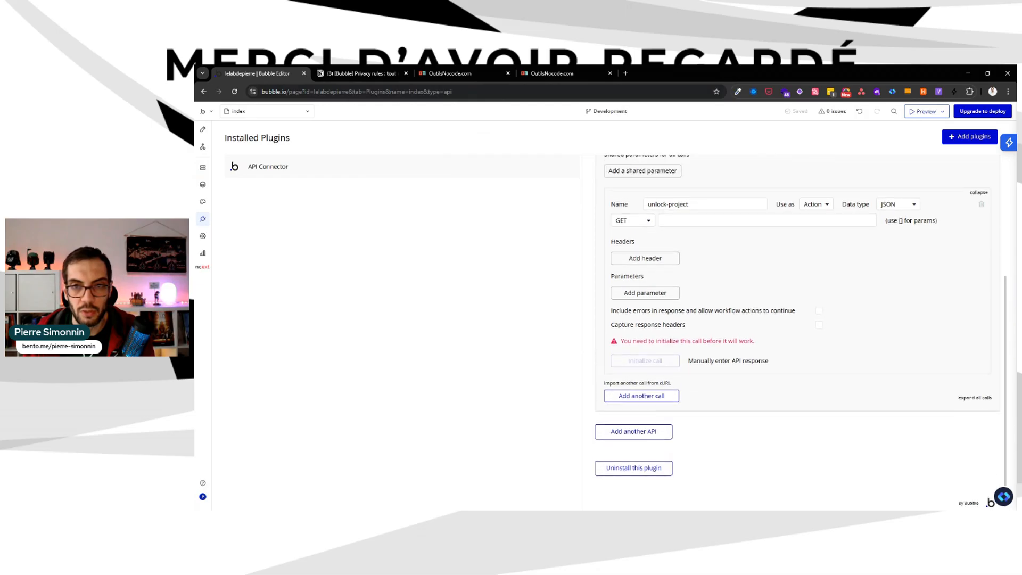
left_click(633, 222)
left_click(623, 249)
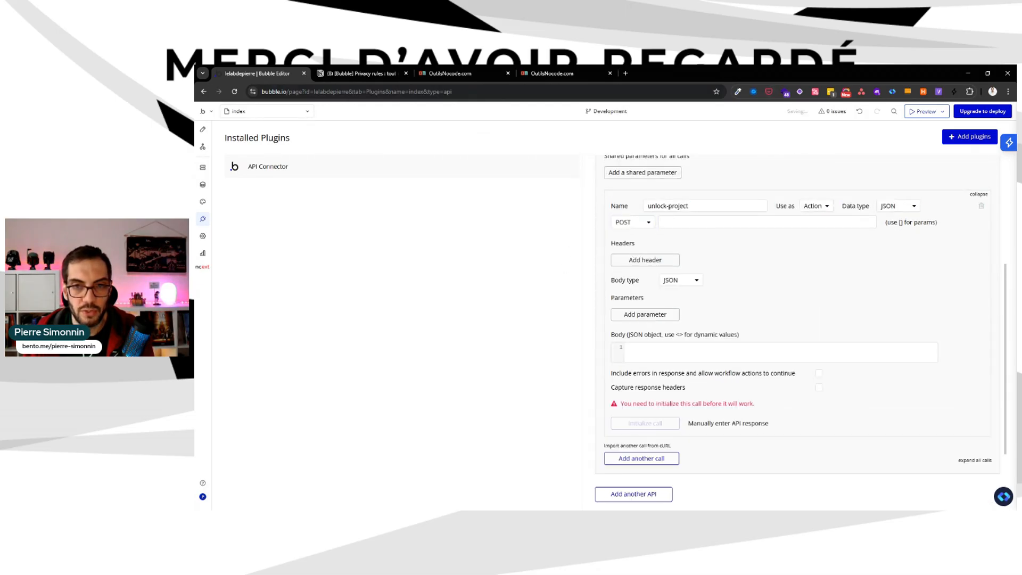
scroll(622, 266, "up", 3)
left_click(203, 236)
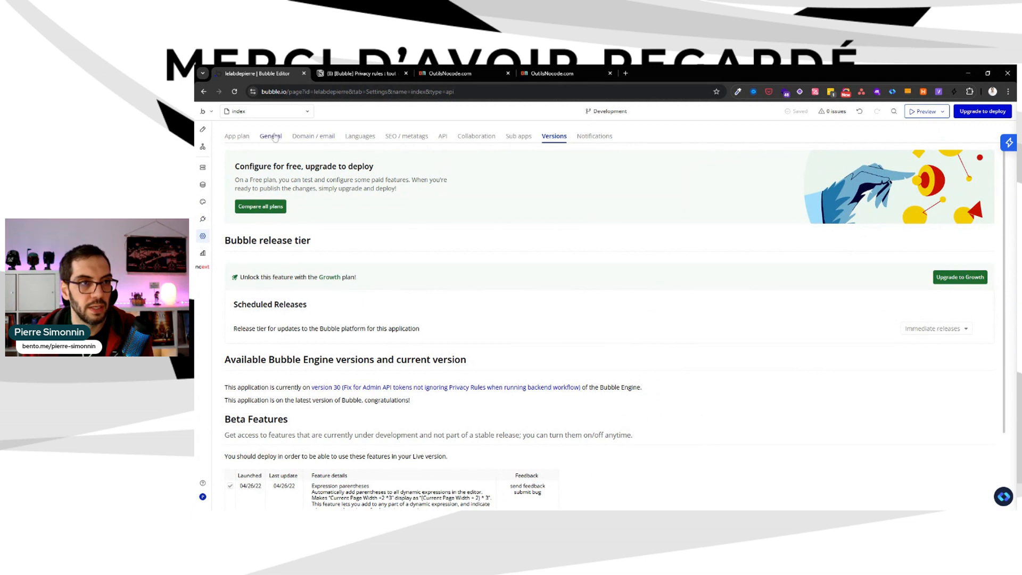
left_click(443, 137)
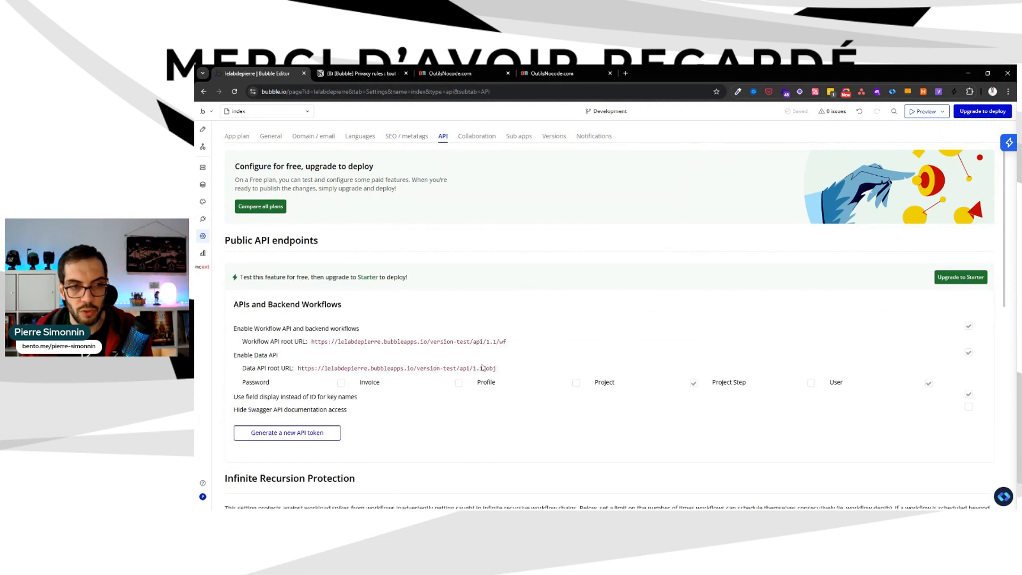
triple_click(343, 342)
key("ctrl+c")
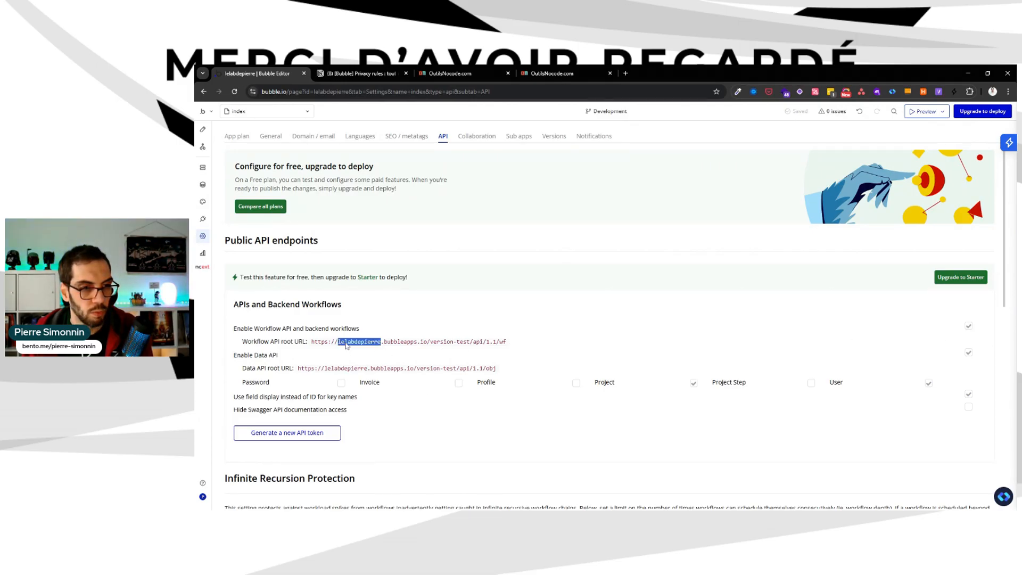
left_click(203, 219)
left_click(767, 351)
key("ctrl+v")
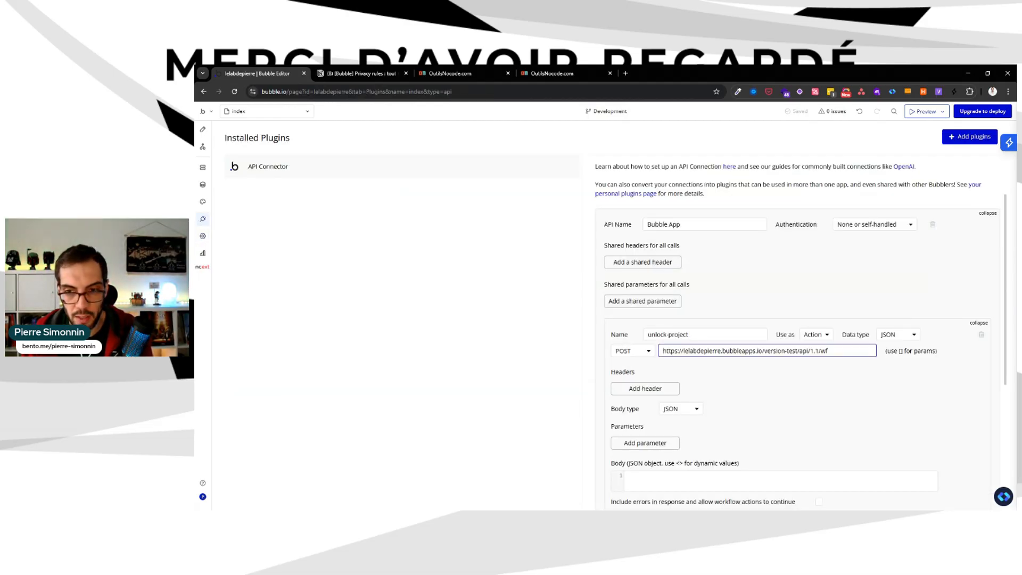
type("/")
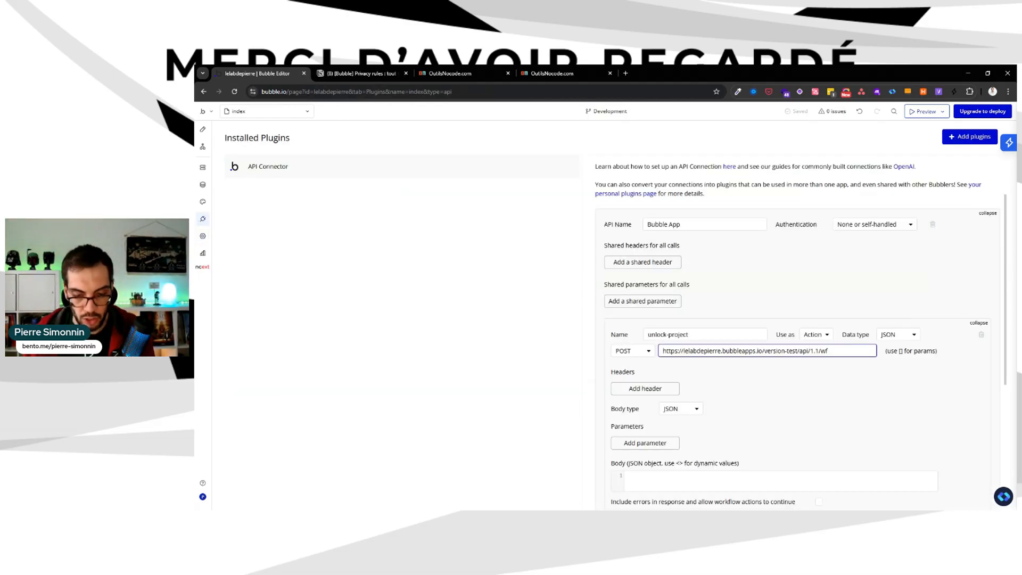
triple_click(668, 335)
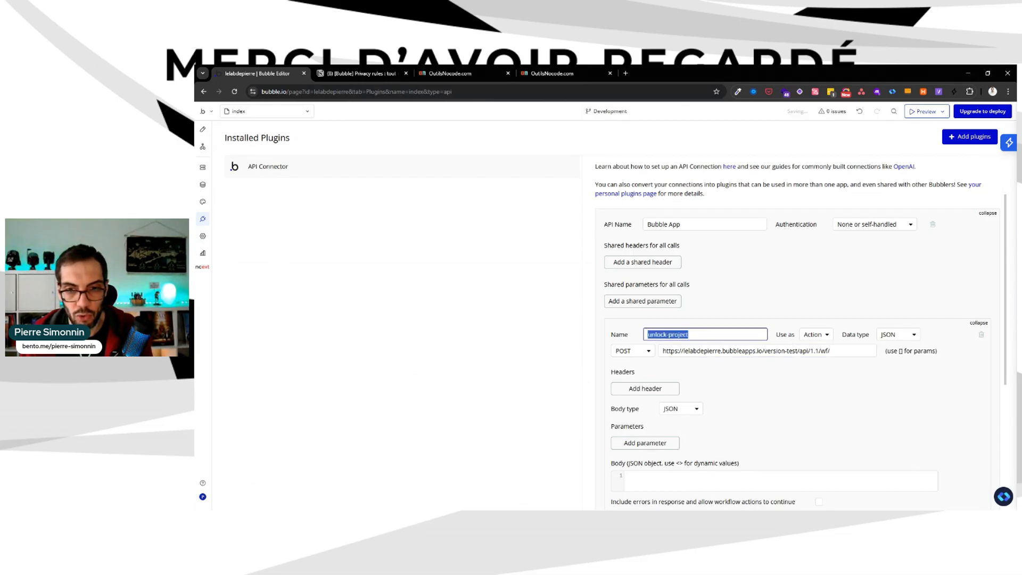
key("ctrl+c")
left_click(852, 351)
key("ctrl+v")
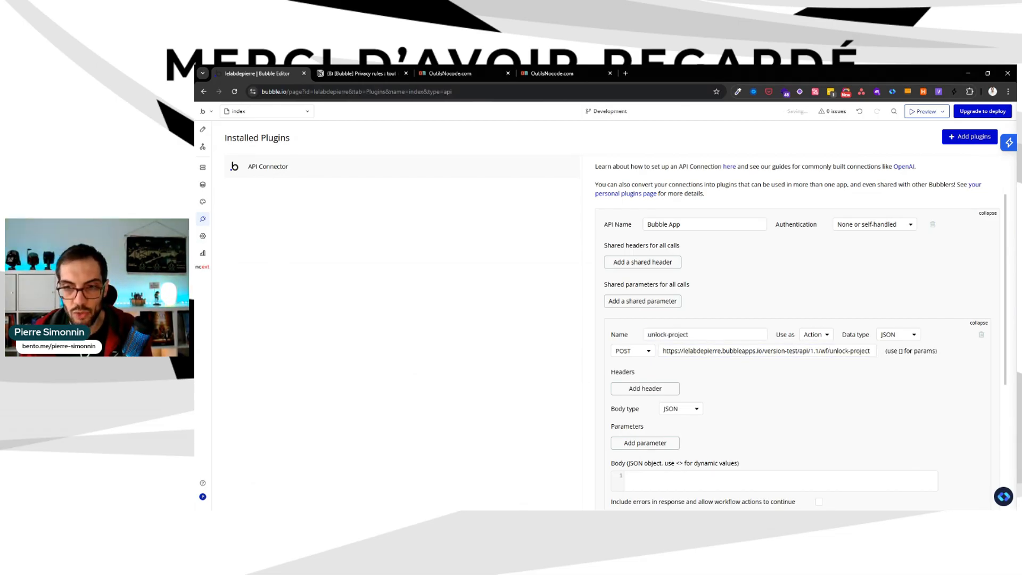
left_click_drag(656, 389, 628, 388)
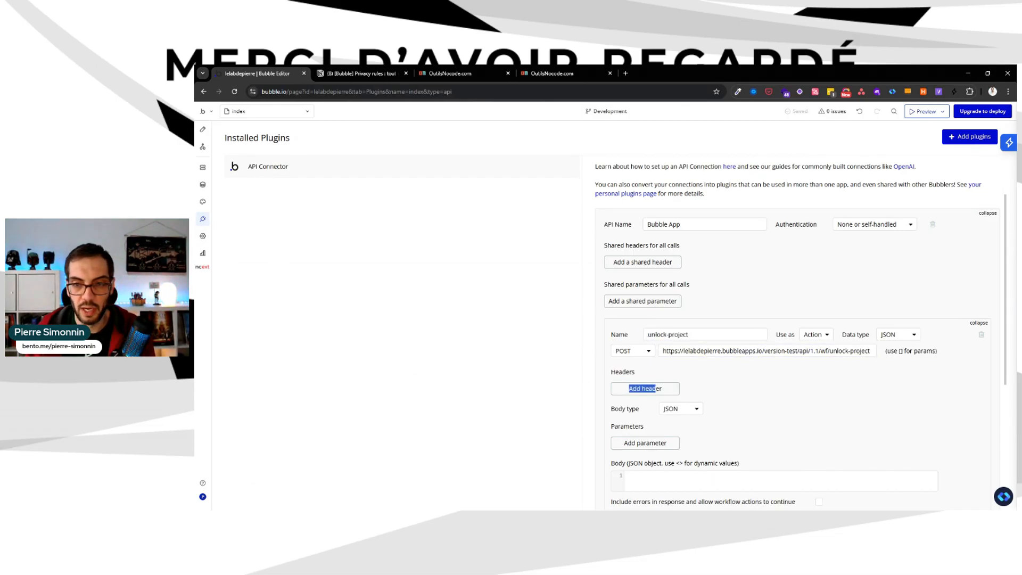
triple_click(698, 351)
key("BackSpace")
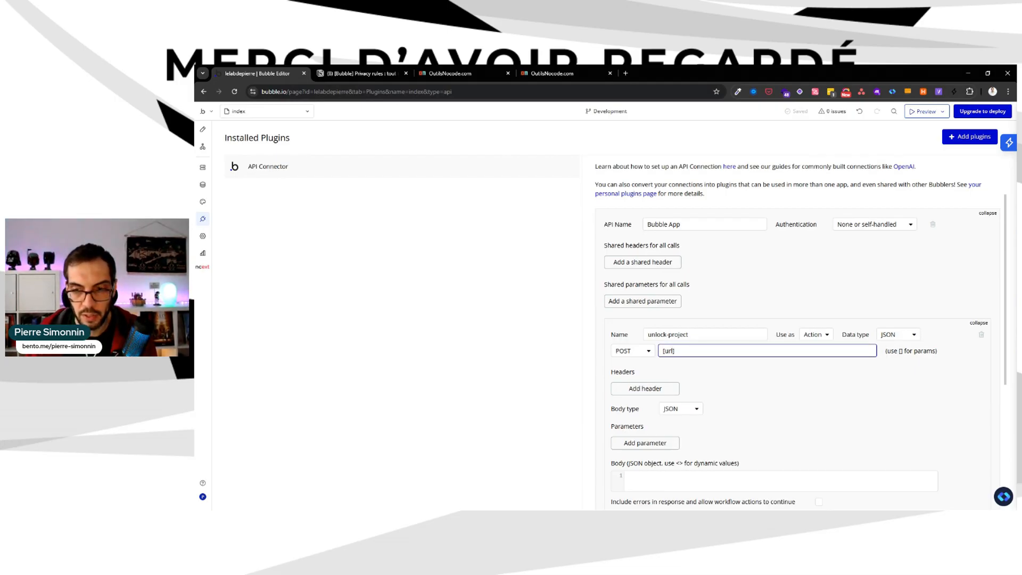
key("Return")
left_click(758, 367)
key("ctrl+v")
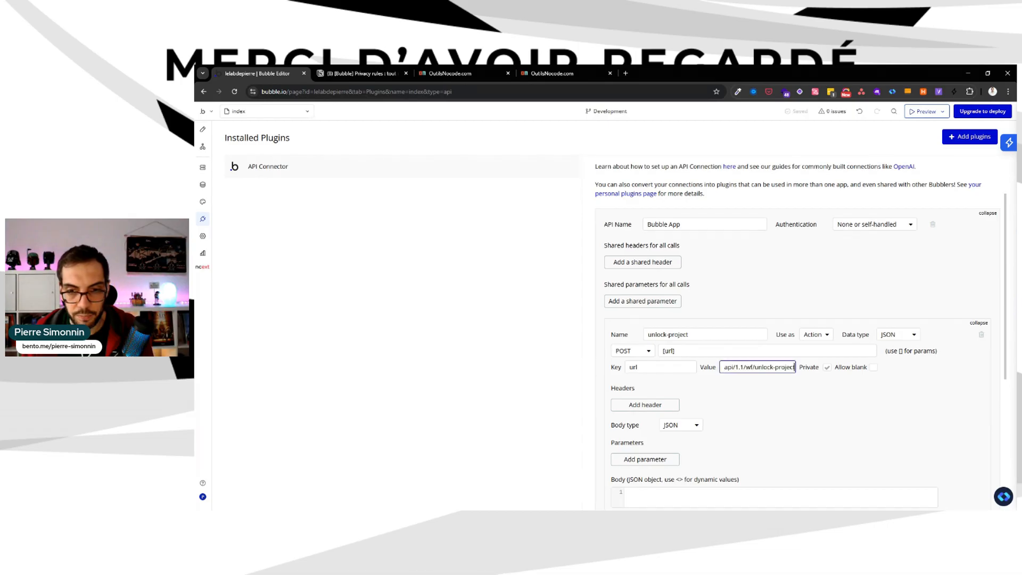
key("Return")
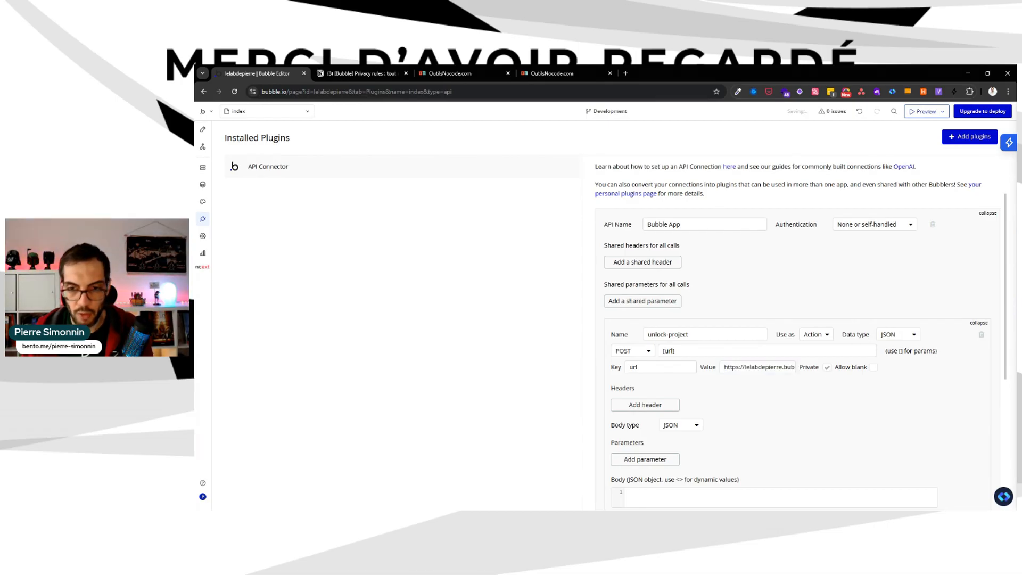
left_click_drag(724, 368, 797, 368)
key("Return")
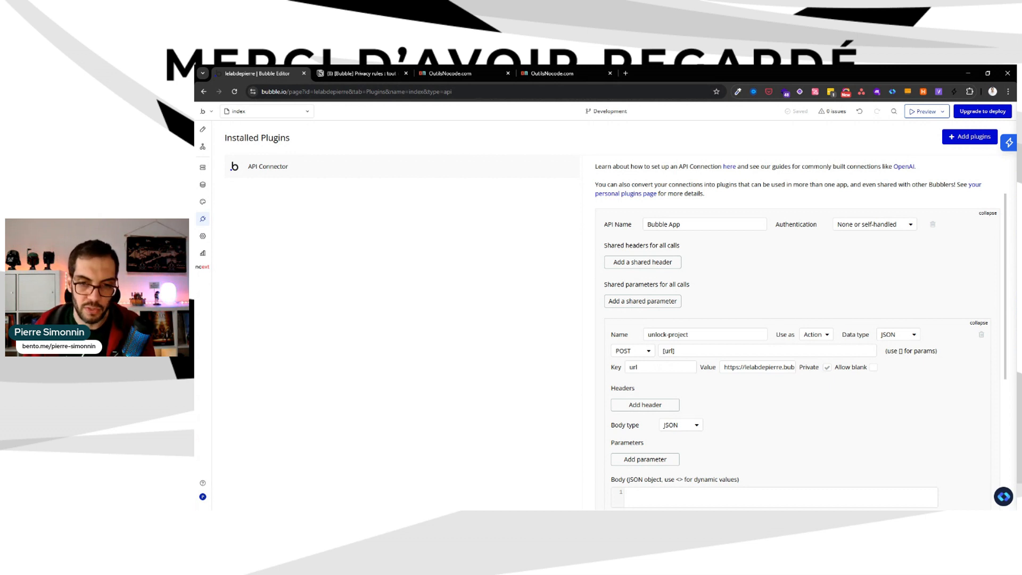
scroll(793, 319, "down", 2)
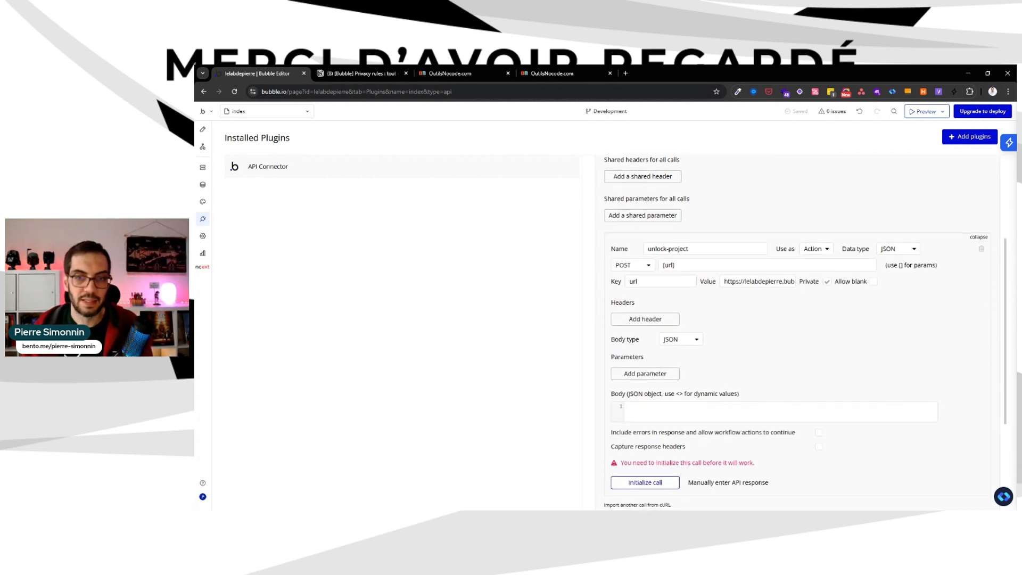
scroll(799, 330, "down", 2)
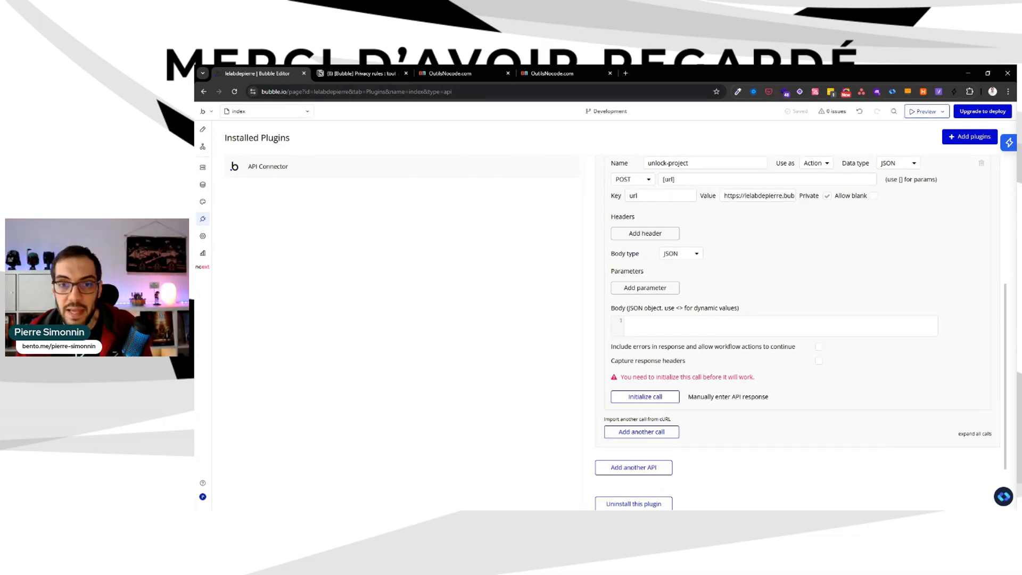
Add a parameter with key project to the unlock-project call.
left_click(665, 290)
left_click(203, 167)
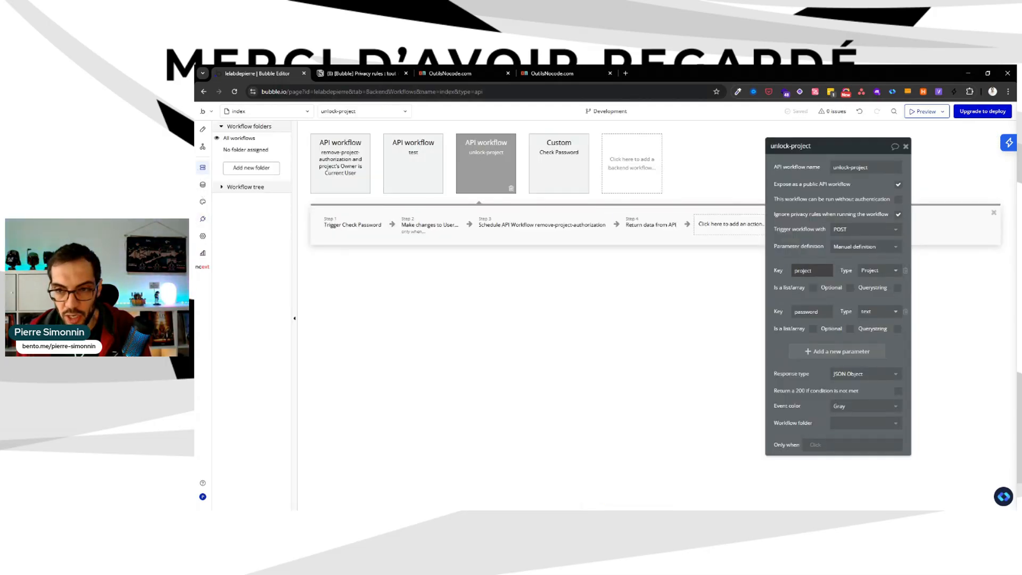
left_click(202, 219)
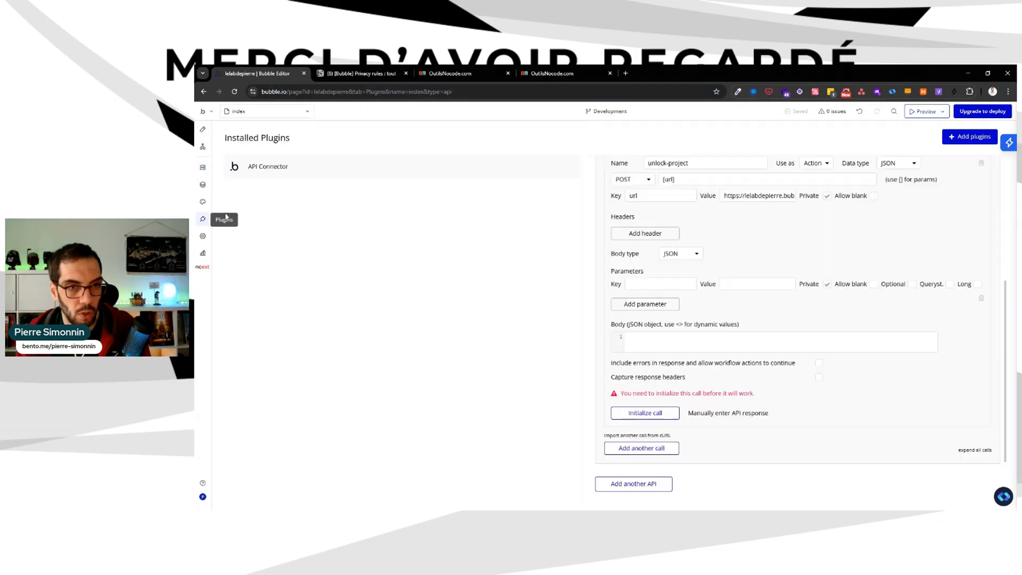
left_click_drag(578, 279, 625, 284)
left_click(653, 284)
type("pr")
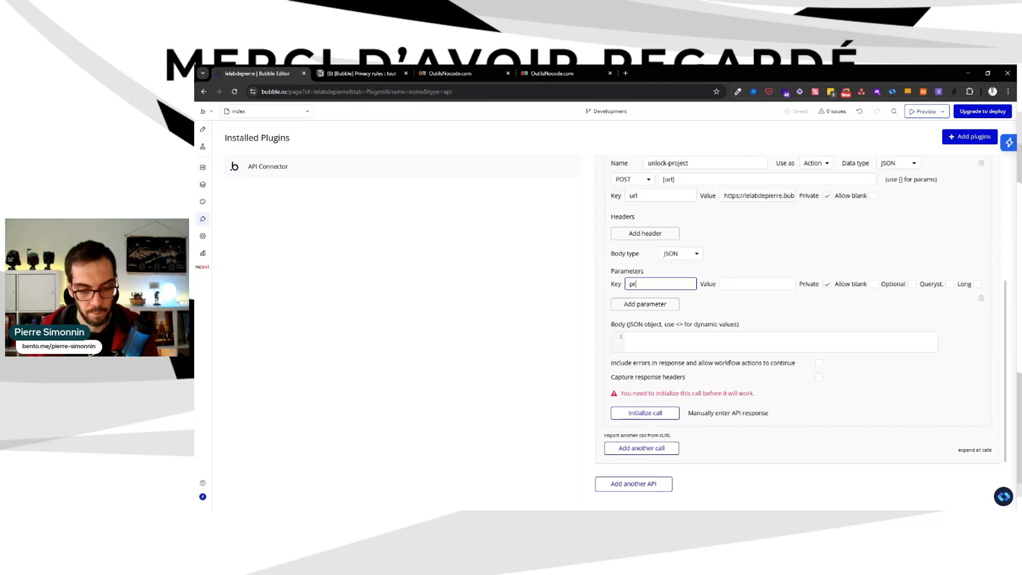
type("oject")
key("Tab")
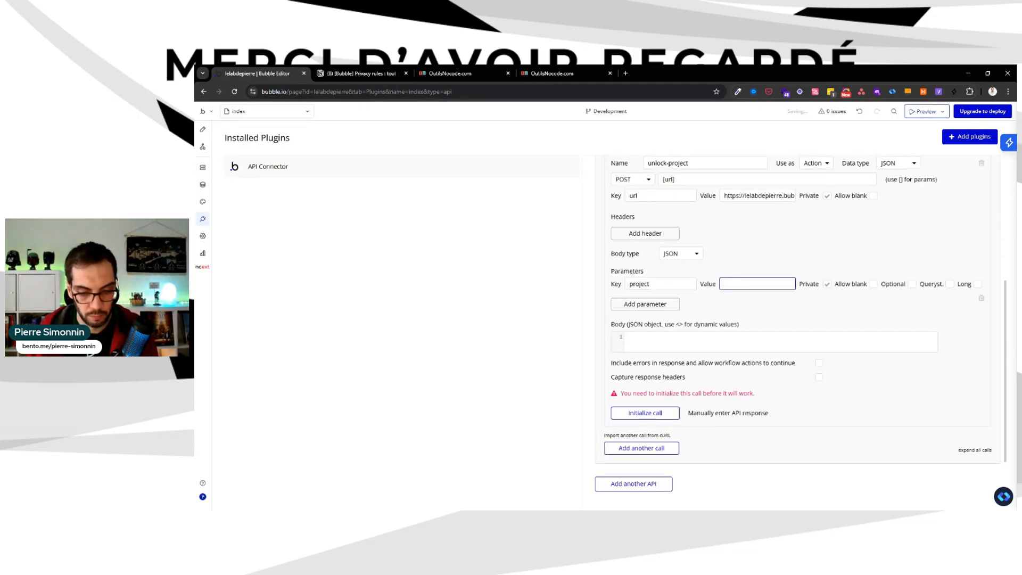
type("project")
Add a password parameter with value 'text', and uncheck Private on both parameters.
left_click(645, 304)
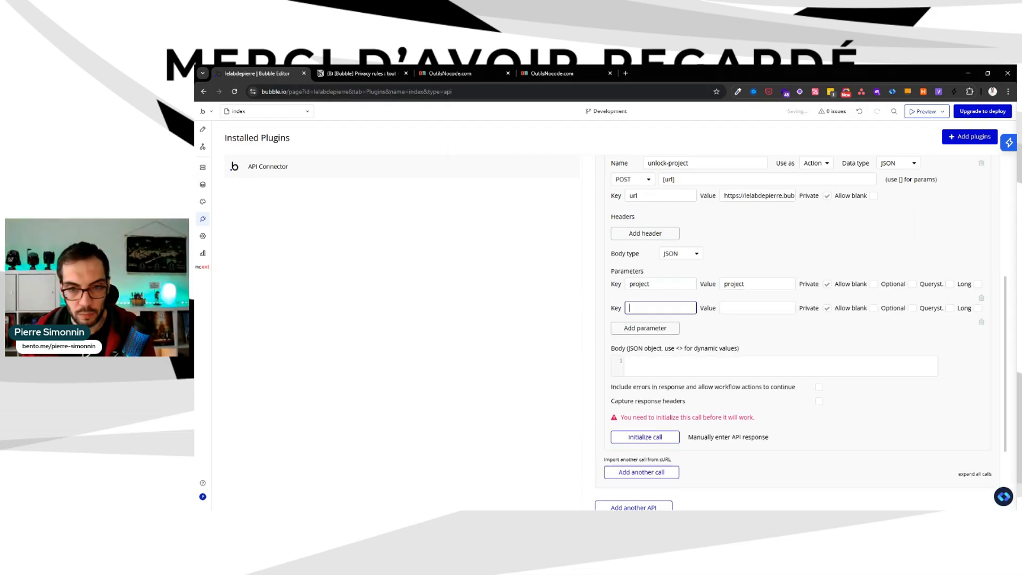
type("password")
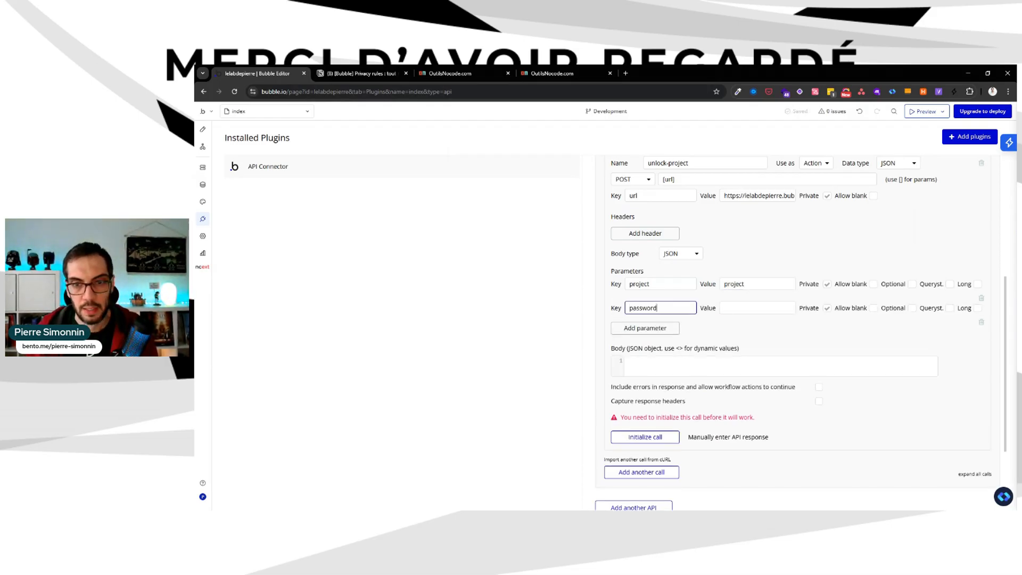
key("Tab")
type("text")
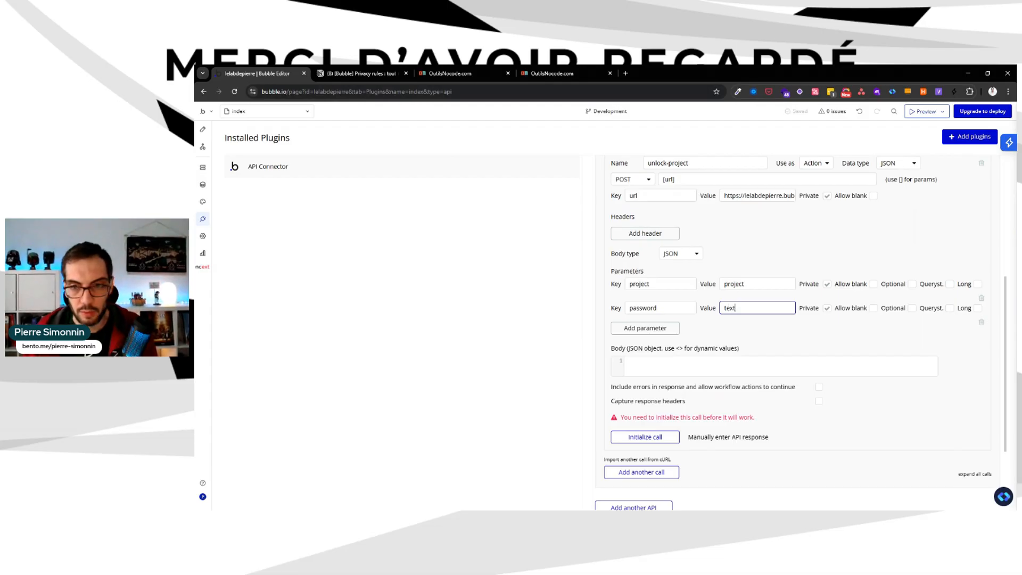
key("Tab")
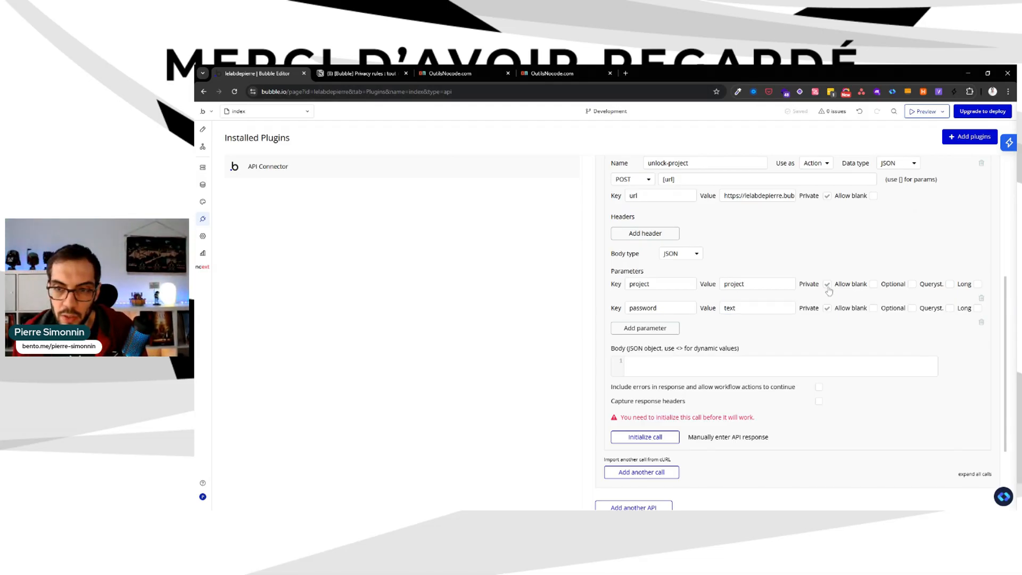
left_click(828, 285)
left_click(827, 309)
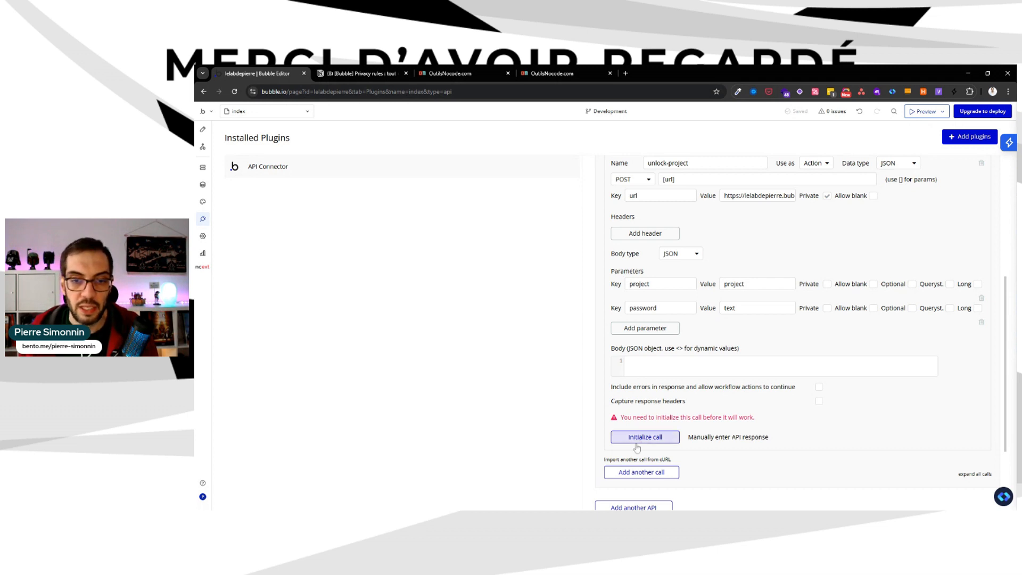
scroll(645, 442, "down", 2)
scroll(801, 333, "up", 2)
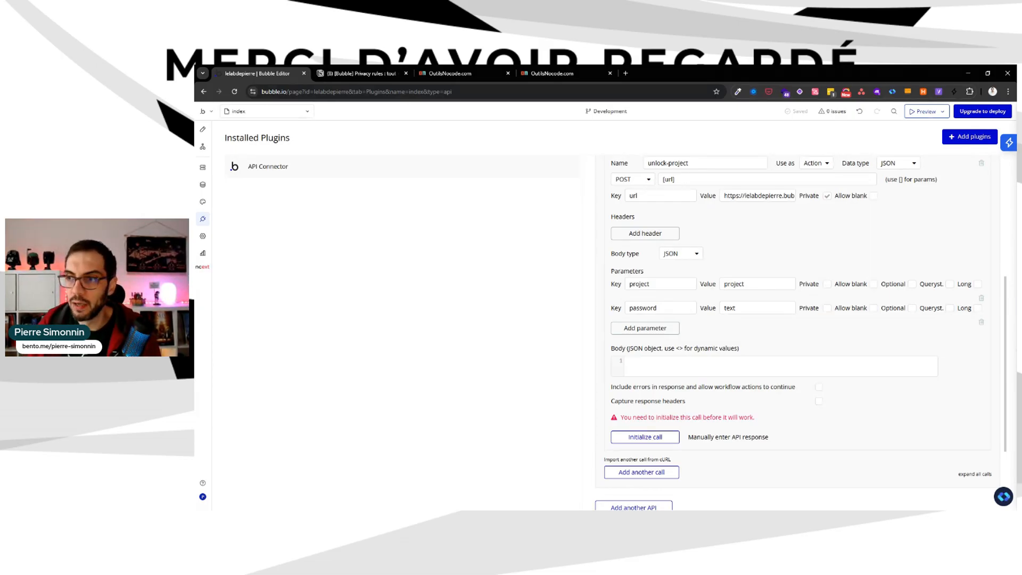
scroll(796, 330, "up", 4)
Insert 'version-test/api/' into the url parameter's endpoint address.
scroll(796, 330, "down", 3)
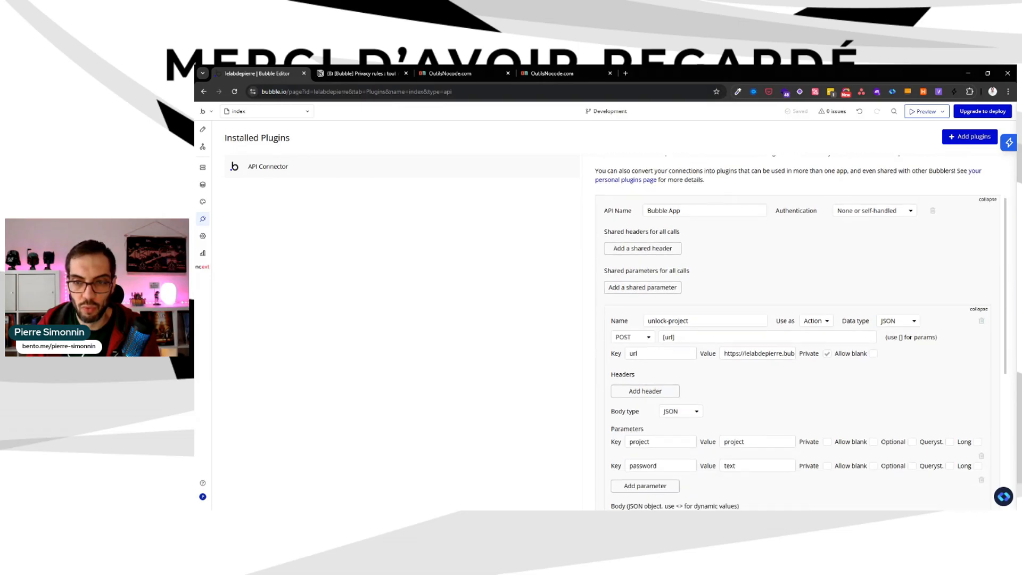
left_click(773, 281)
key("ctrl+a")
left_click_drag(795, 282, 733, 281)
left_click(733, 282)
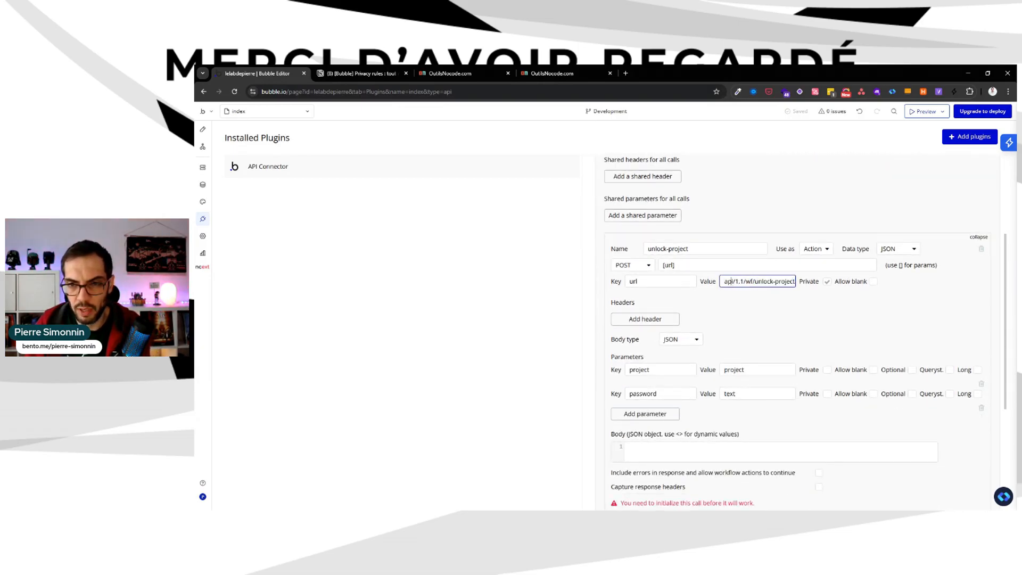
type("version-test/api/1.1/wf/")
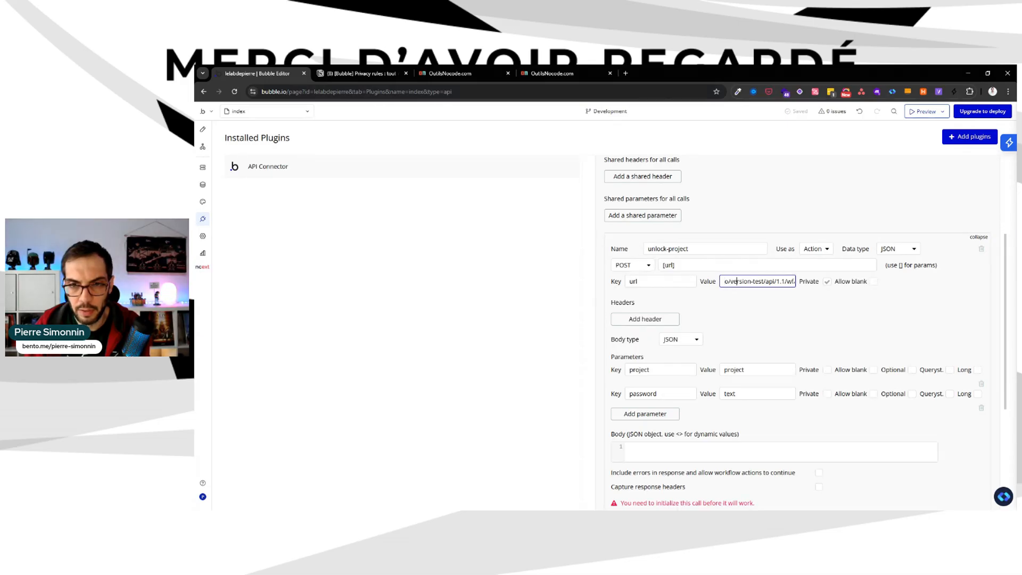
Rename the endpoint's [url] placeholder to [home].
double_click(669, 265)
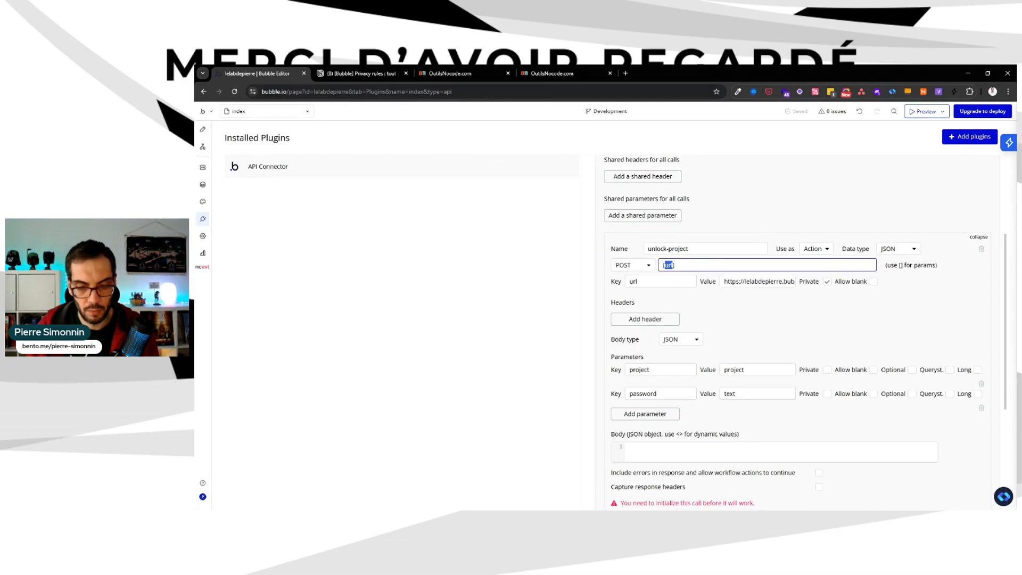
key("BackSpace")
type("jo")
key("BackSpace")
key("BackSpace")
type("him")
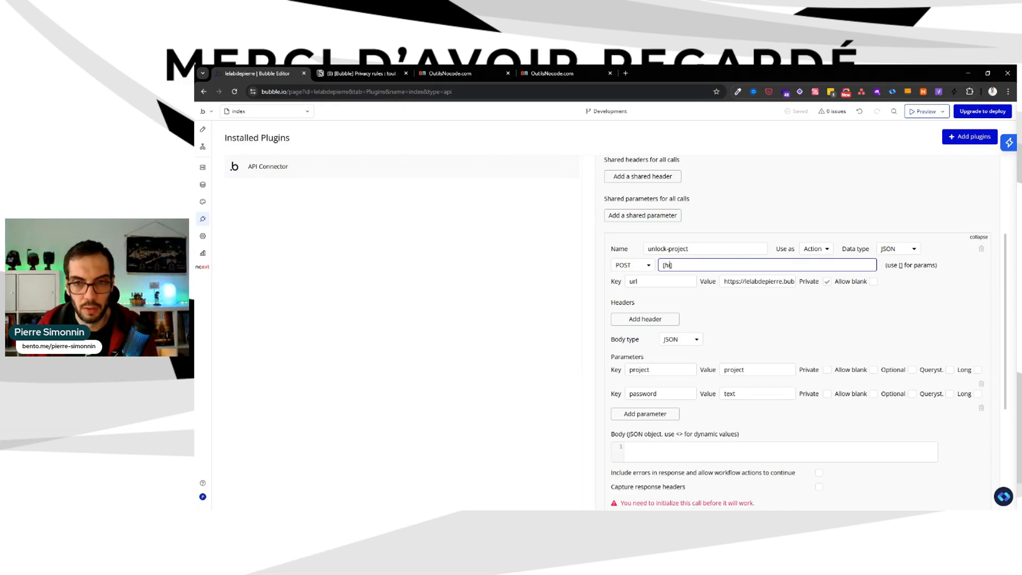
key("BackSpace")
key("BackSpace")
type("ome")
key("Tab")
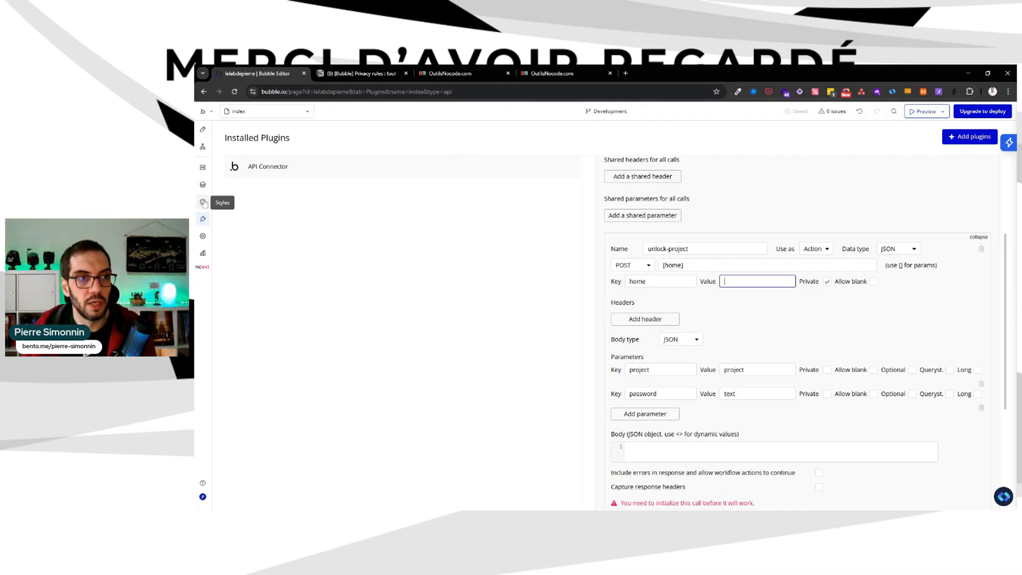
left_click(203, 168)
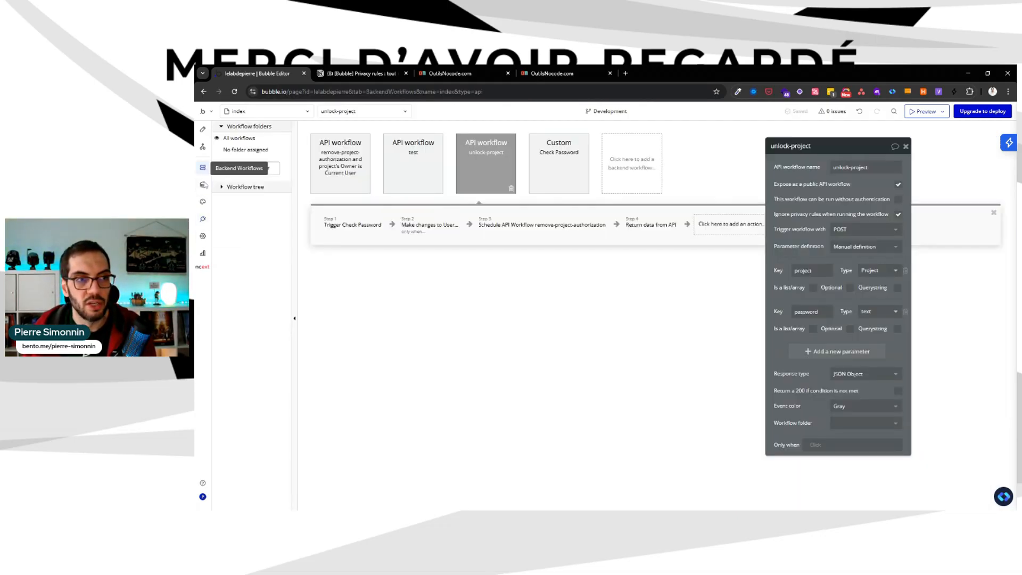
Copy the Workflow API root URL from the app's API settings.
left_click(203, 236)
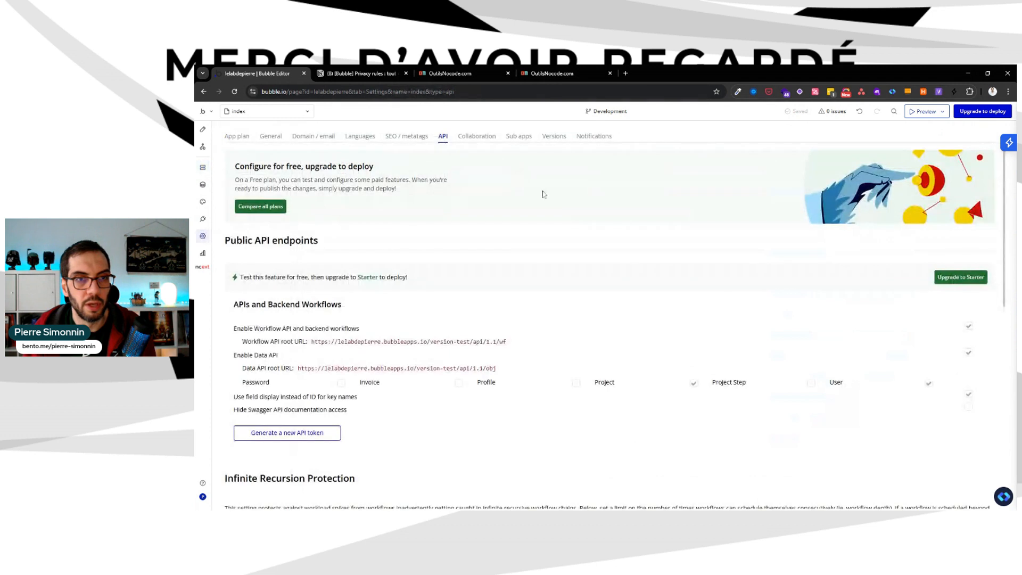
triple_click(394, 342)
key("ctrl+c")
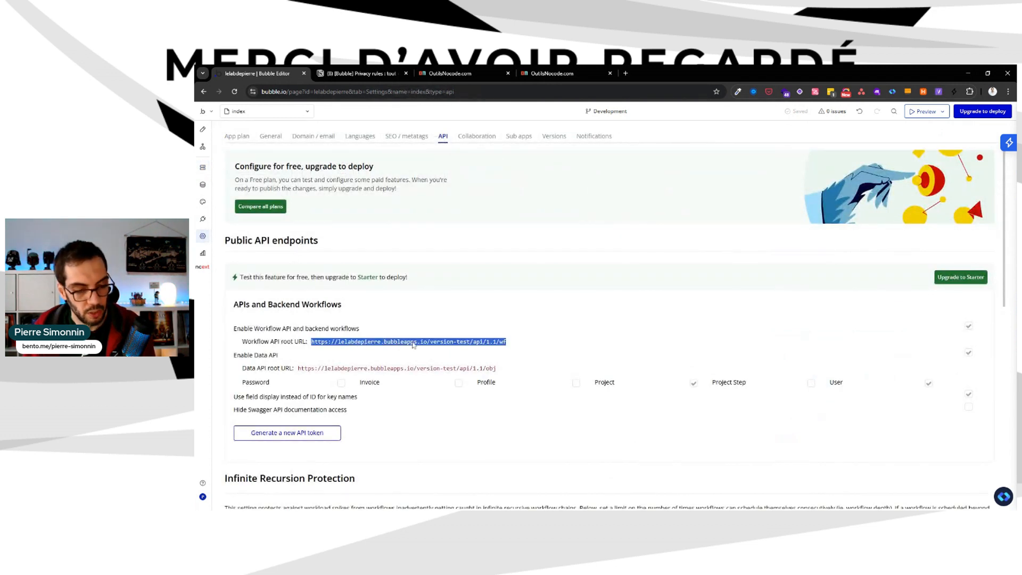
left_click(203, 168)
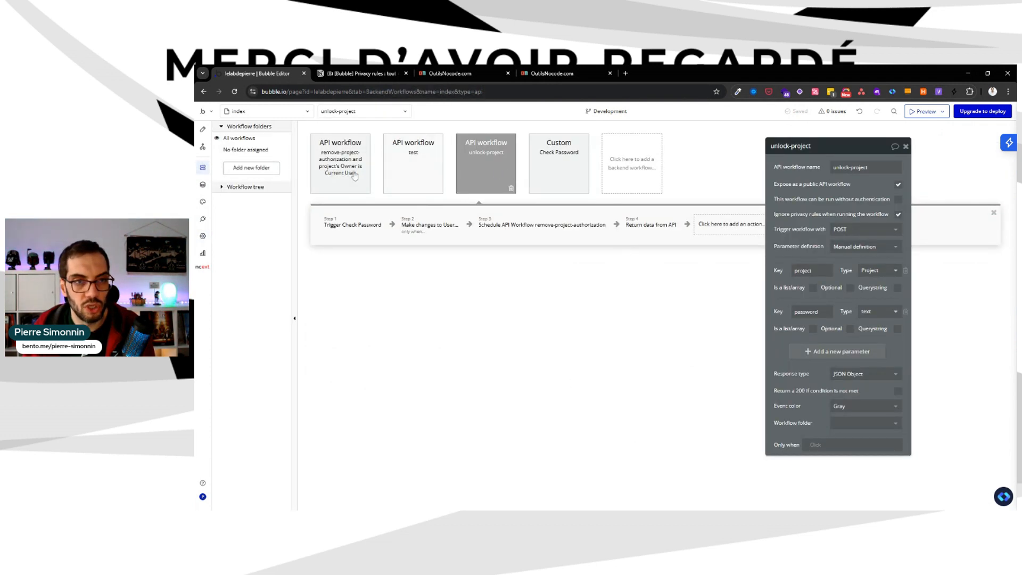
left_click(203, 219)
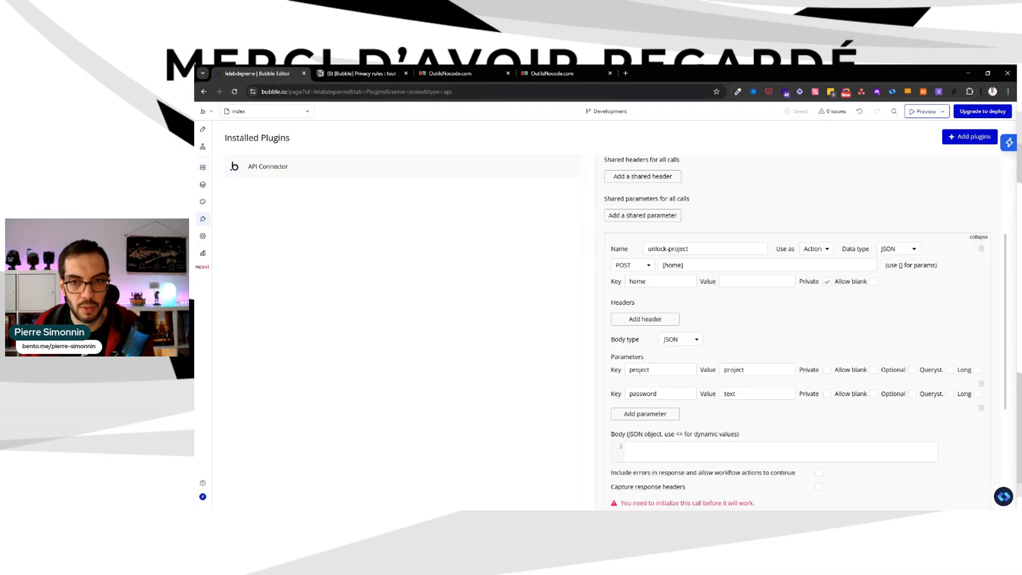
scroll(799, 330, "down", 1)
Set the home parameter's value to the app's version-test root URL.
left_click(757, 239)
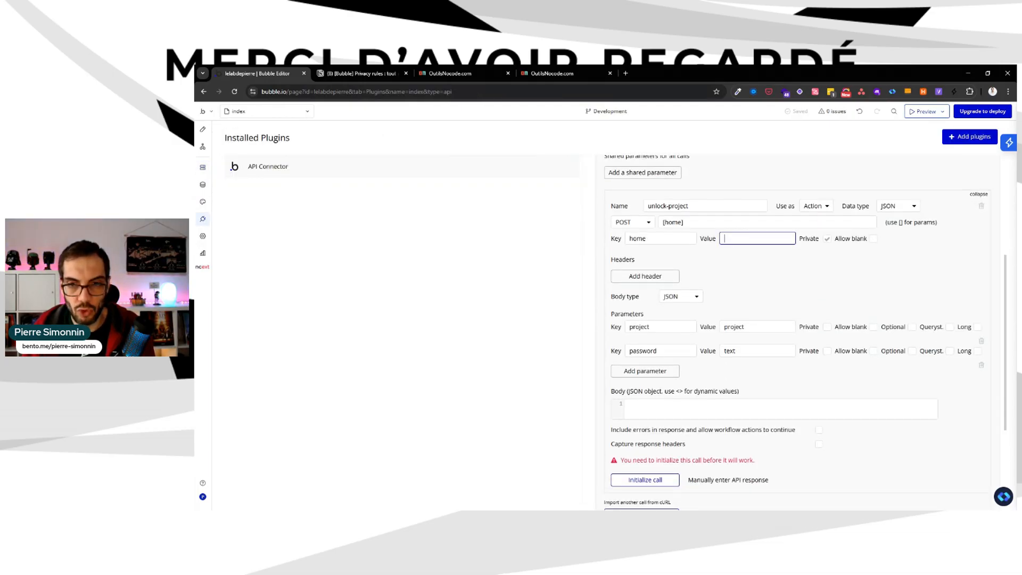
left_click(692, 222)
key("ctrl+v")
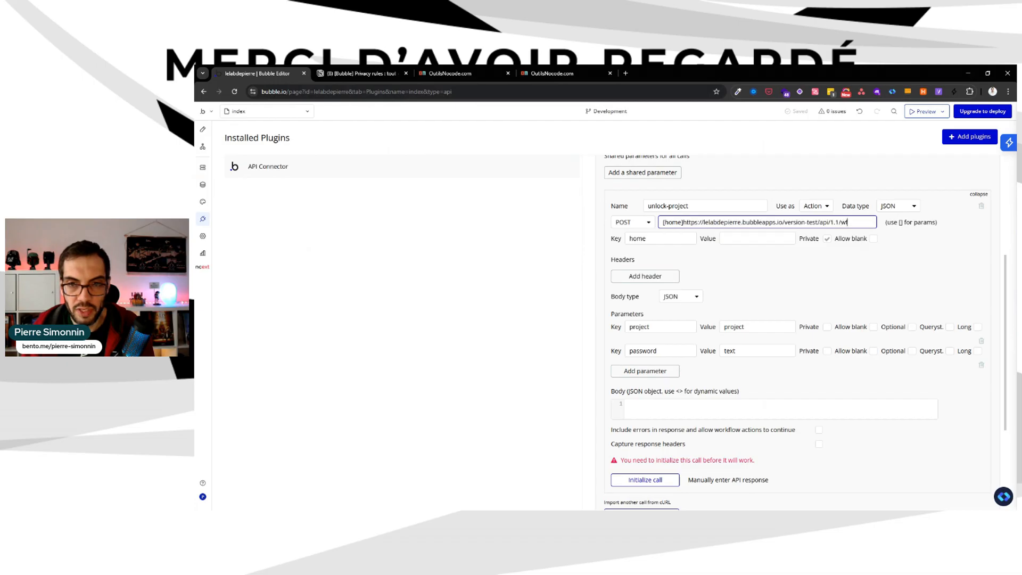
left_click_drag(683, 222, 817, 222)
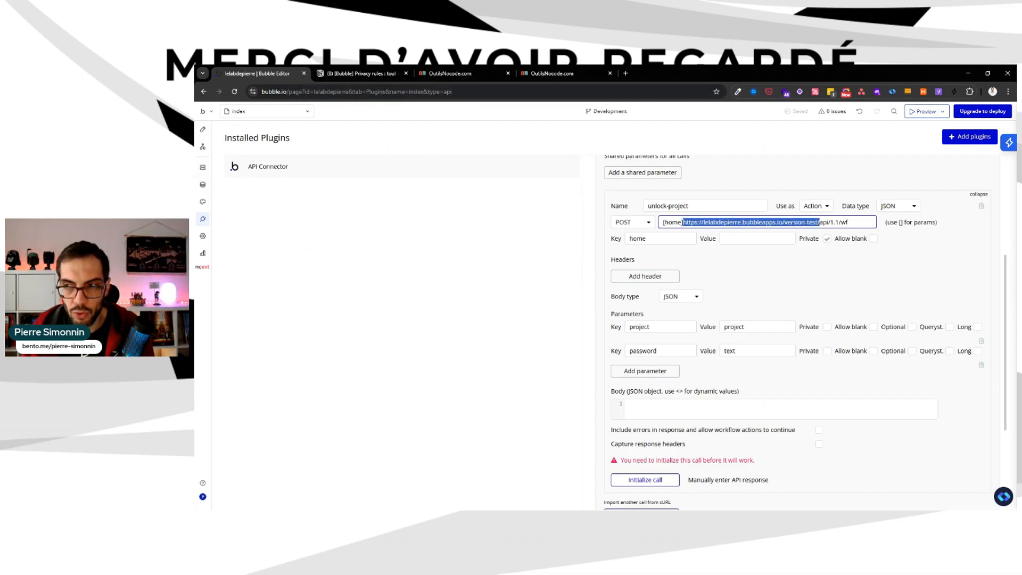
key("ctrl+x")
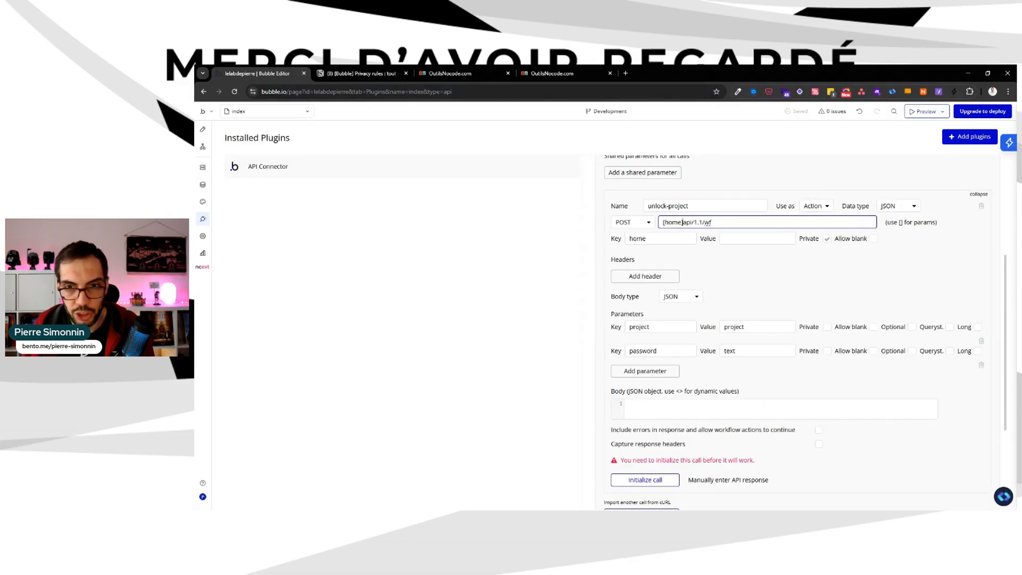
left_click(757, 238)
key("ctrl+v")
left_click(761, 261)
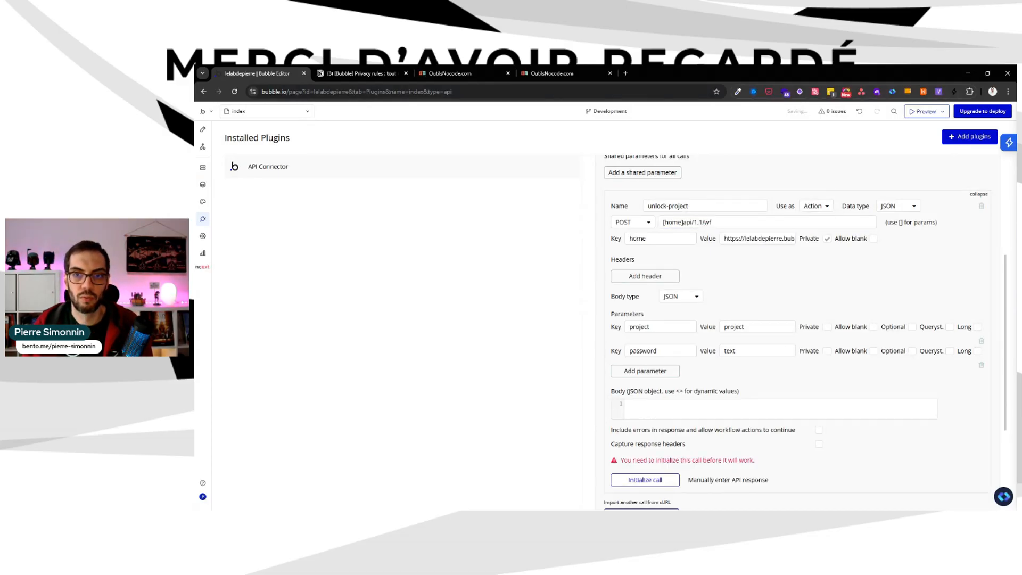
left_click_drag(762, 238, 728, 238)
left_click(762, 261)
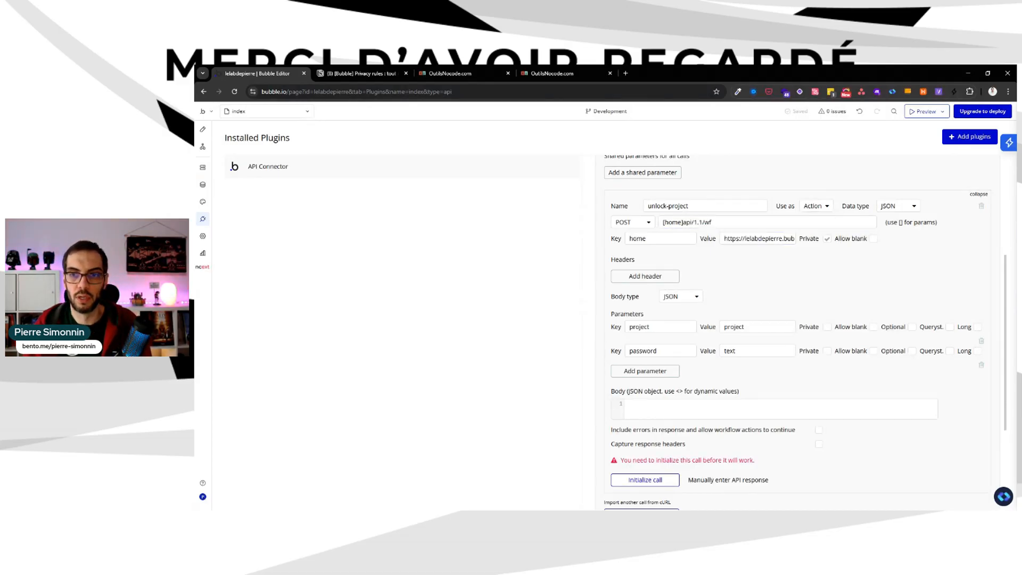
Make home non-private and delete the api/1.1/wf path from the call URL.
left_click(827, 239)
left_click_drag(794, 239, 725, 238)
left_click(762, 261)
left_click_drag(788, 239, 804, 238)
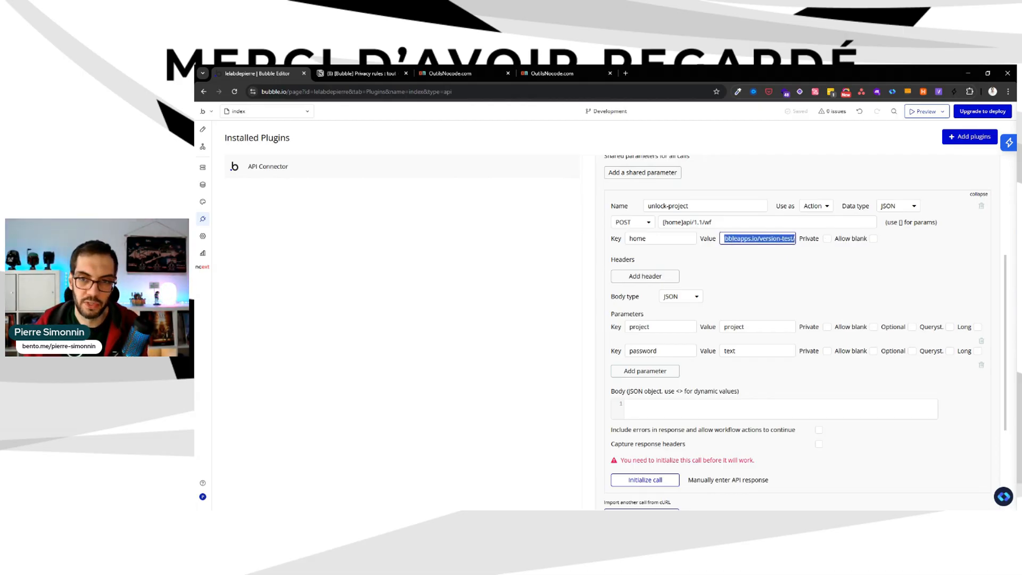
left_click(792, 238)
left_click(761, 261)
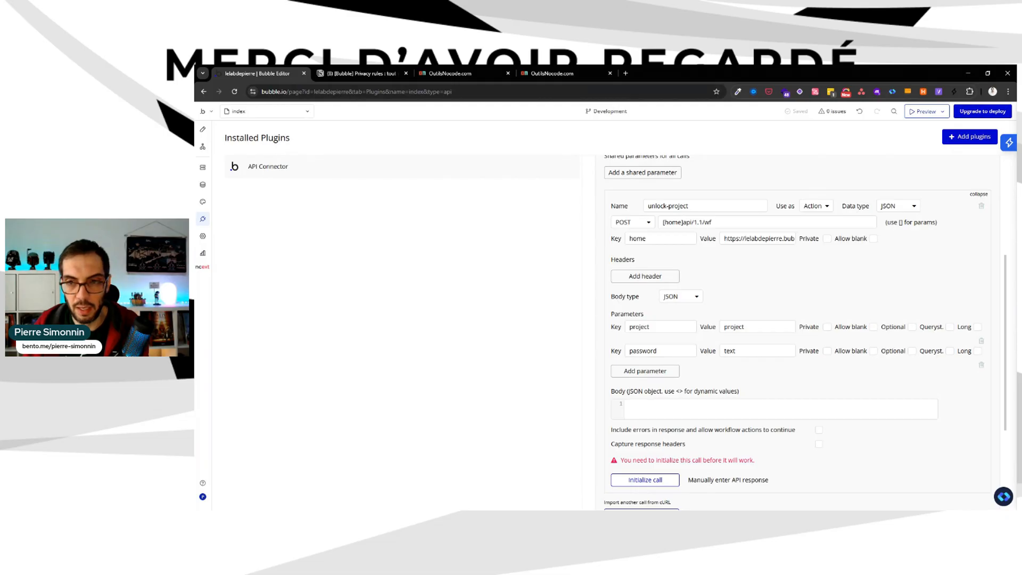
left_click_drag(712, 222, 682, 222)
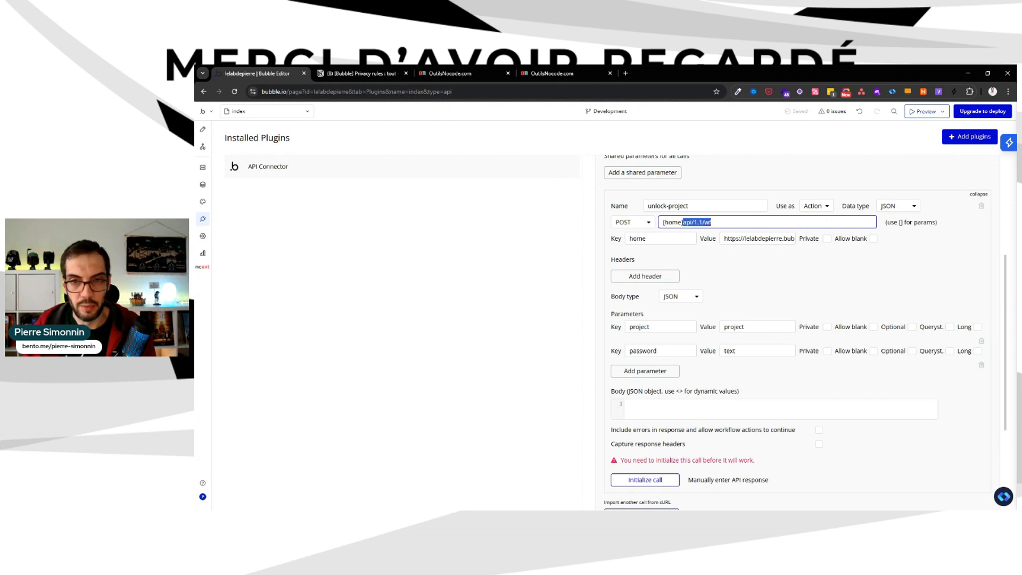
key("BackSpace")
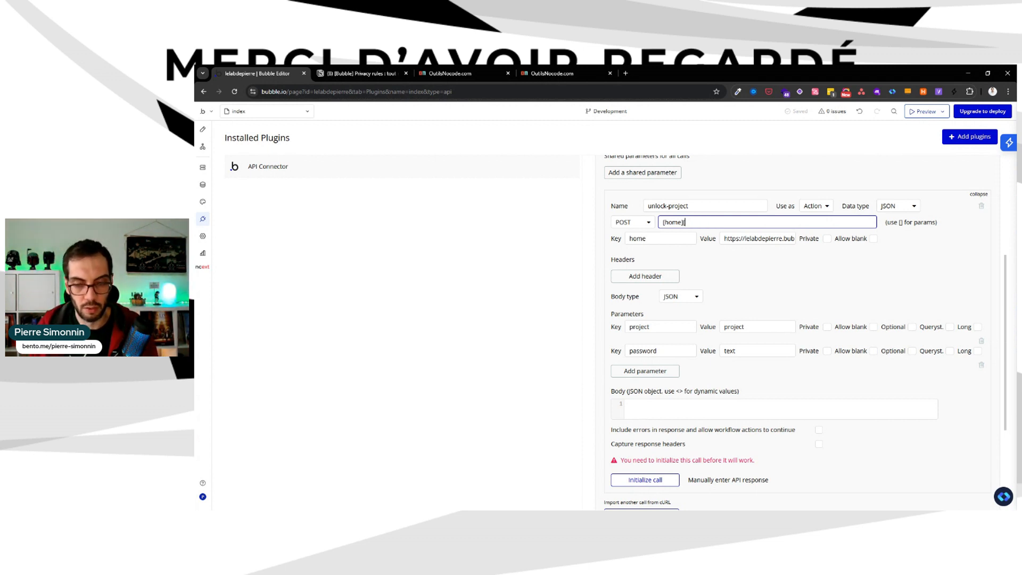
Change the call URL to [home][wf] and give wf the value api/1.1/wf.
type("f]")
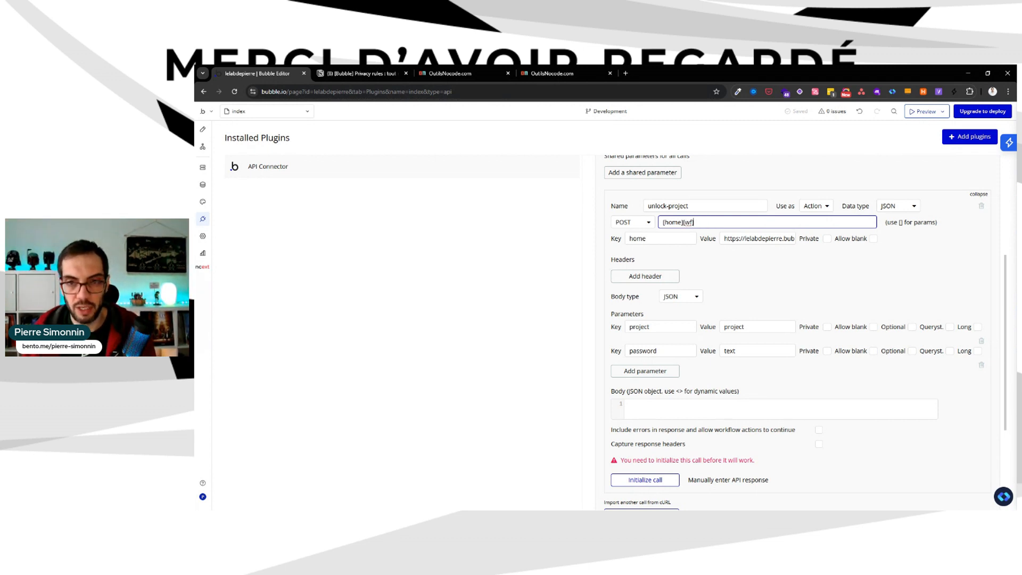
key("Tab")
left_click(758, 255)
key("ctrl+v")
key("Tab")
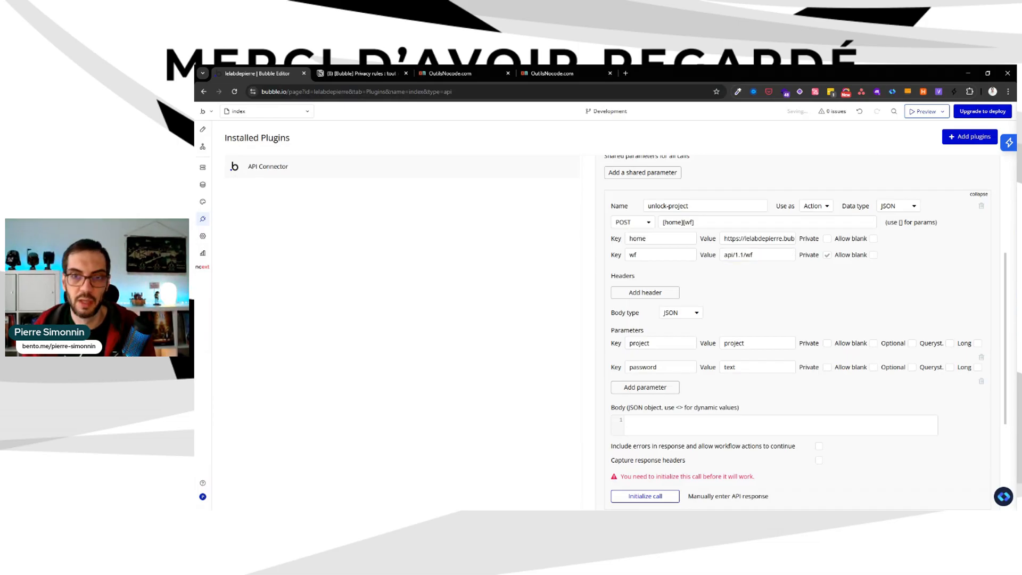
left_click_drag(759, 238, 799, 239)
left_click(761, 277)
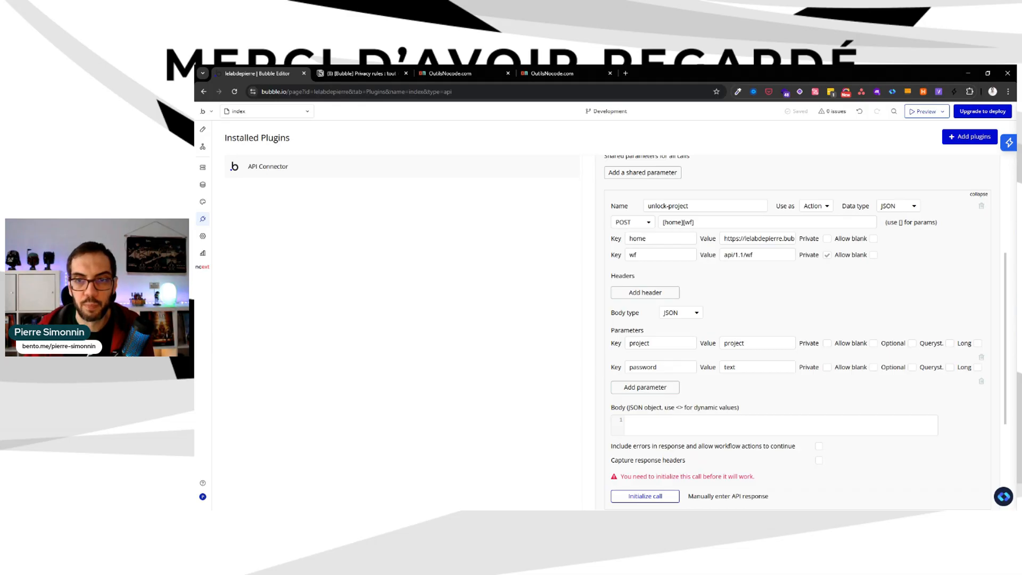
Append '/unlock-project' to the wf value, making it api/1.1/wf/unlock-project.
left_click_drag(755, 255, 736, 255)
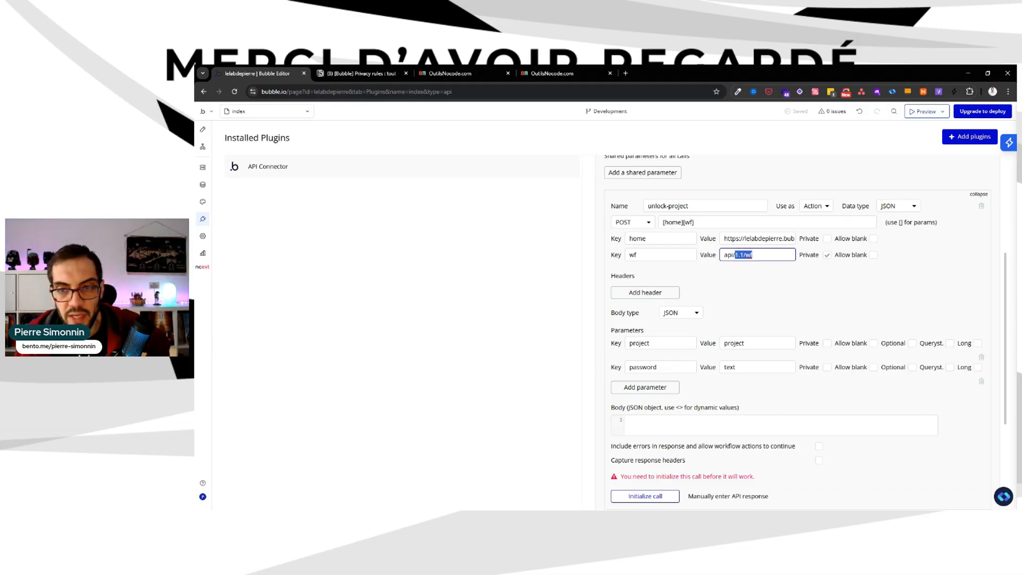
left_click(756, 255)
left_click(697, 206)
key("ctrl+a")
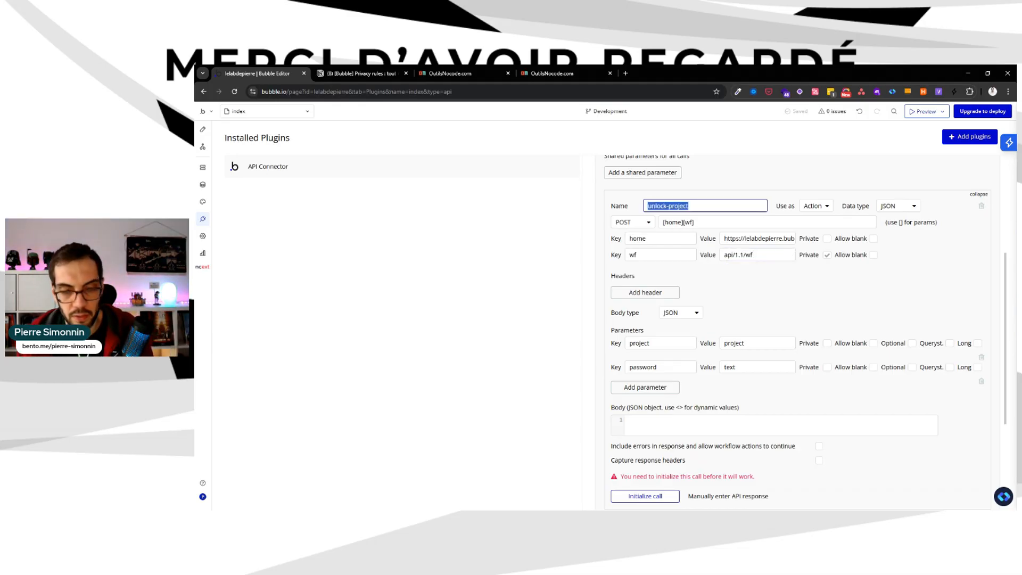
key("ctrl+c")
left_click(762, 255)
type("/")
key("ctrl+v")
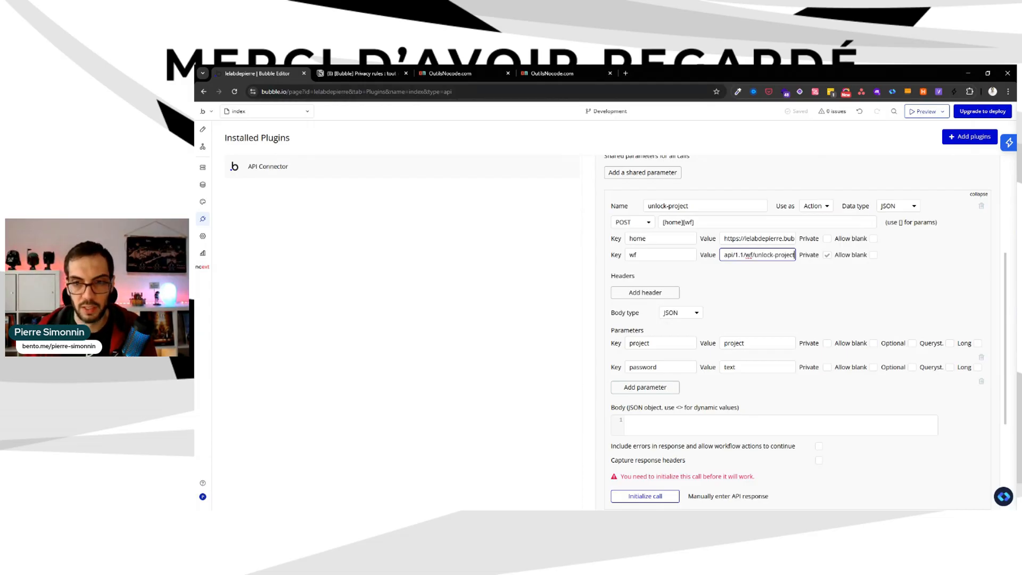
left_click(772, 282)
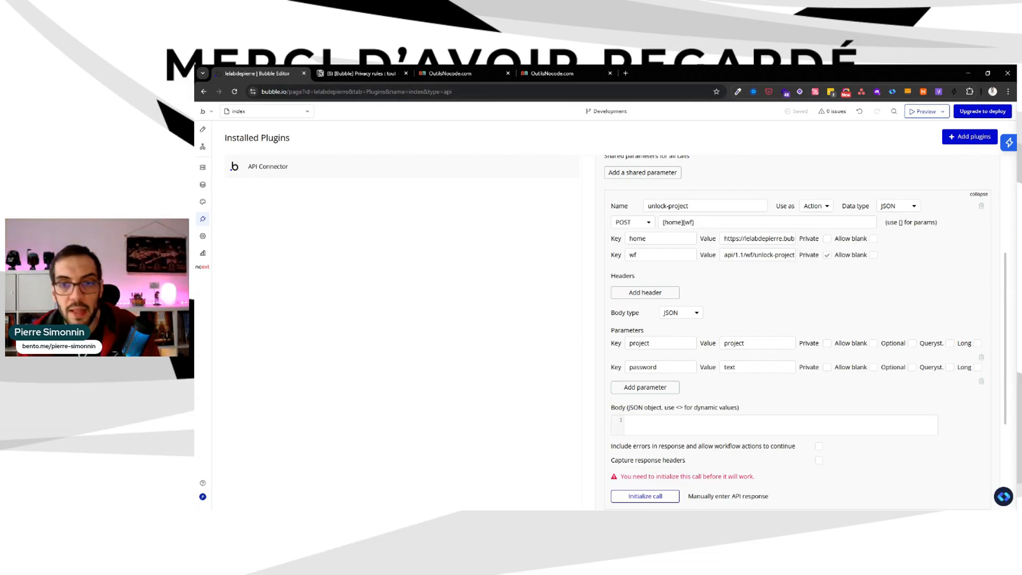
scroll(799, 330, "down", 2)
scroll(799, 330, "up", 4)
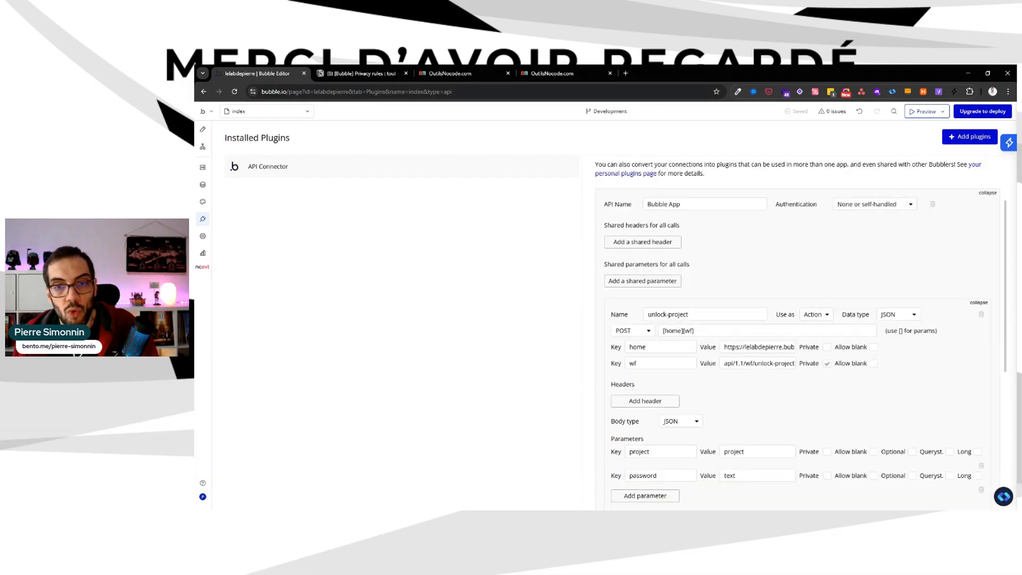
scroll(799, 331, "down", 1)
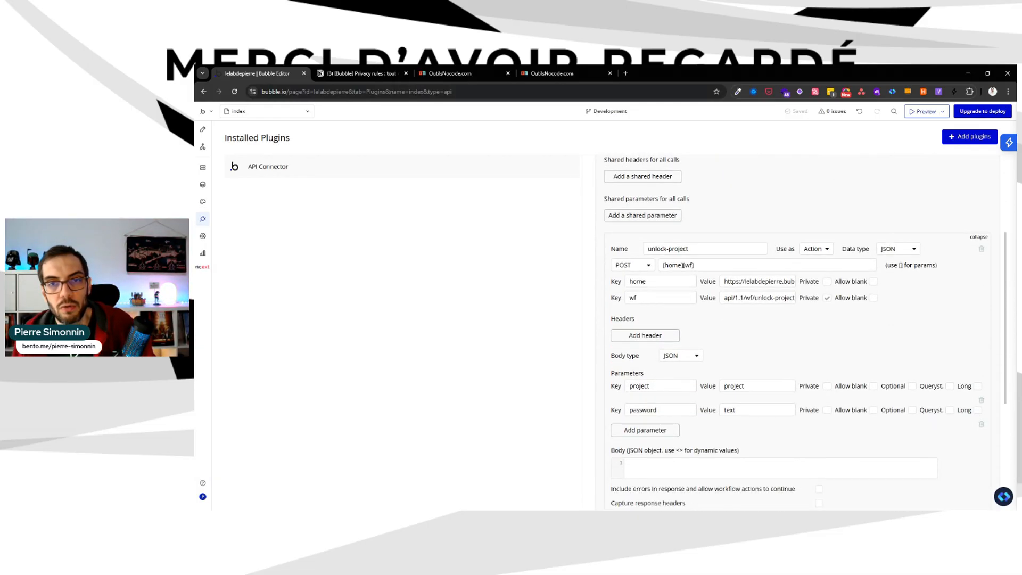
left_click(203, 167)
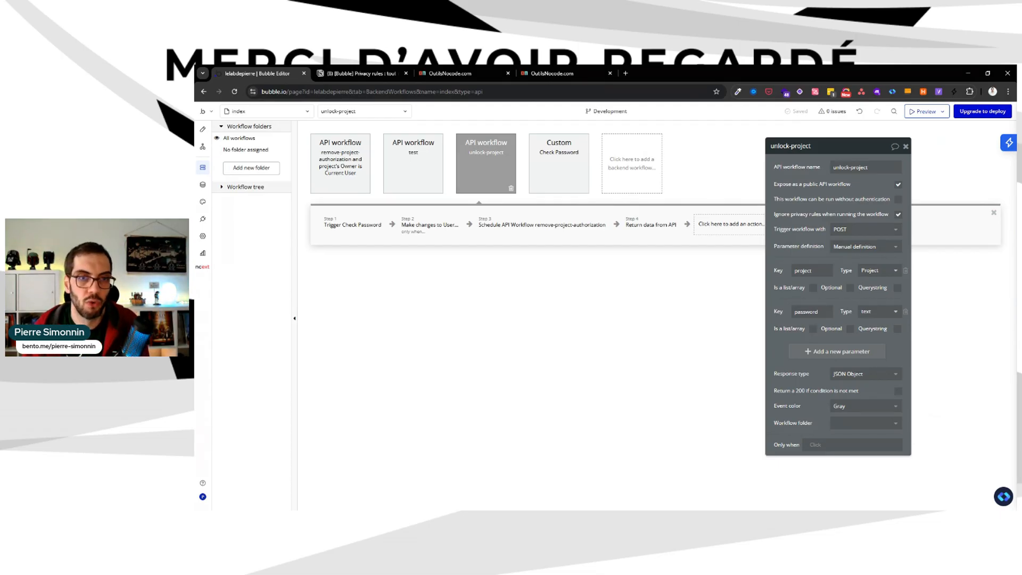
Inspect unlock-project's step 4 Return data from API settings, then return to the API Connector.
left_click(650, 226)
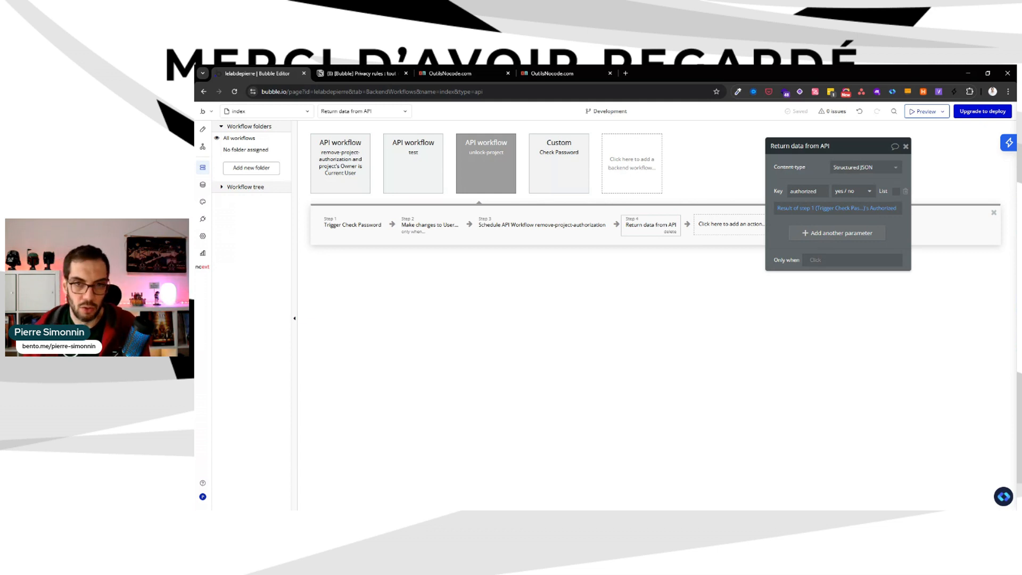
left_click(201, 220)
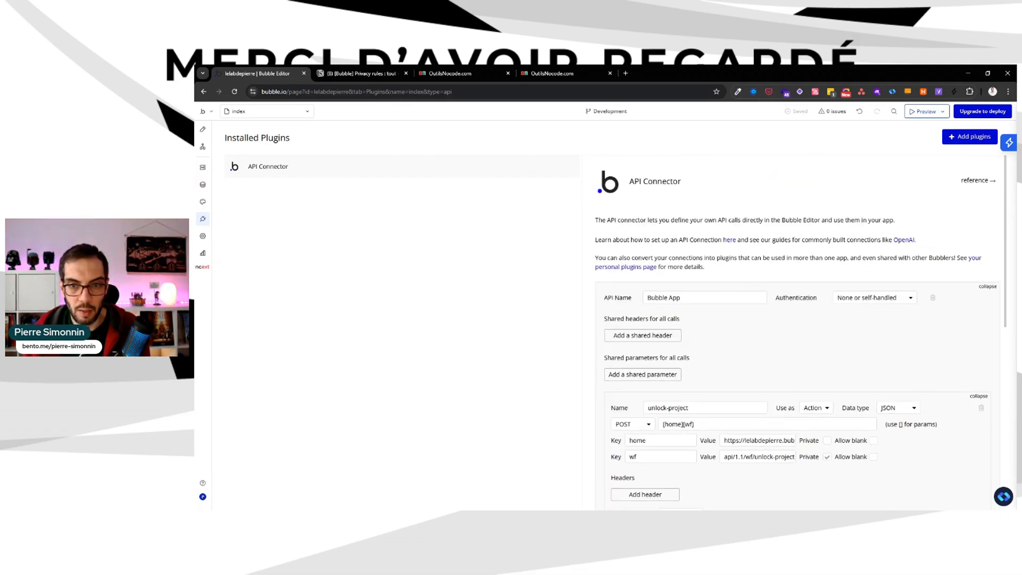
Switch the unlock-project call's Use as setting to Data and back to Action.
scroll(797, 333, "down", 3)
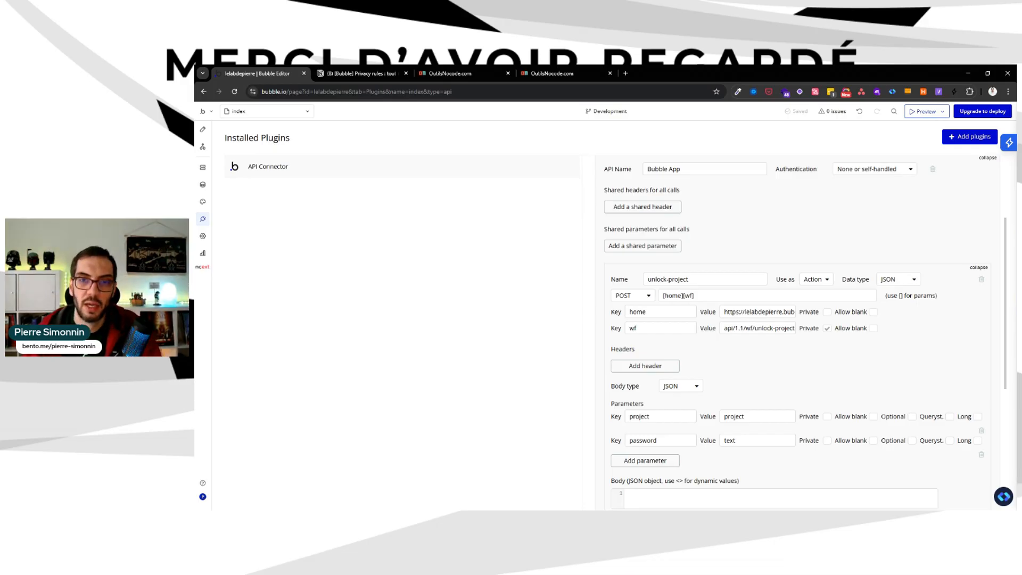
scroll(709, 225, "up", 3)
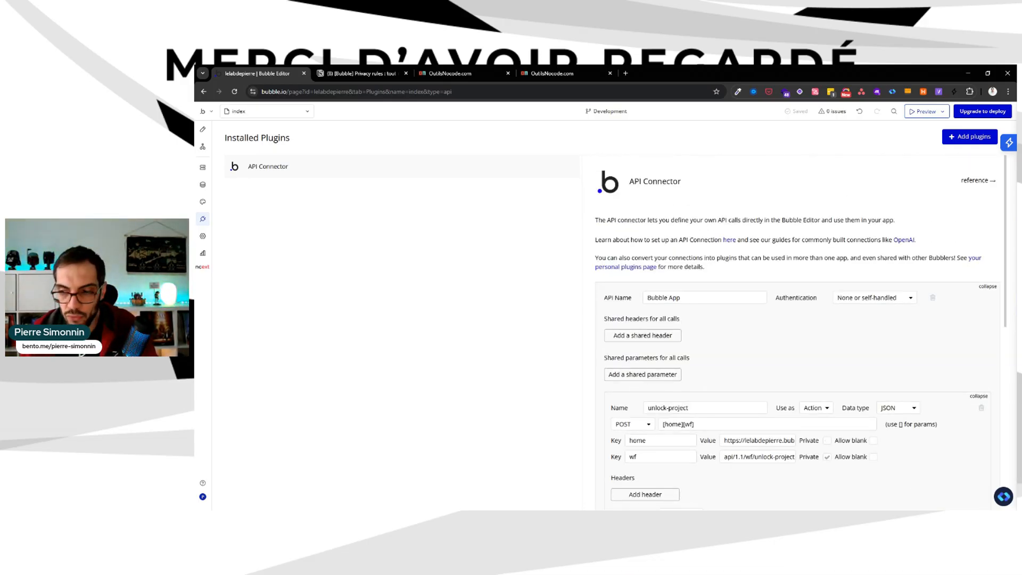
scroll(797, 335, "down", 2)
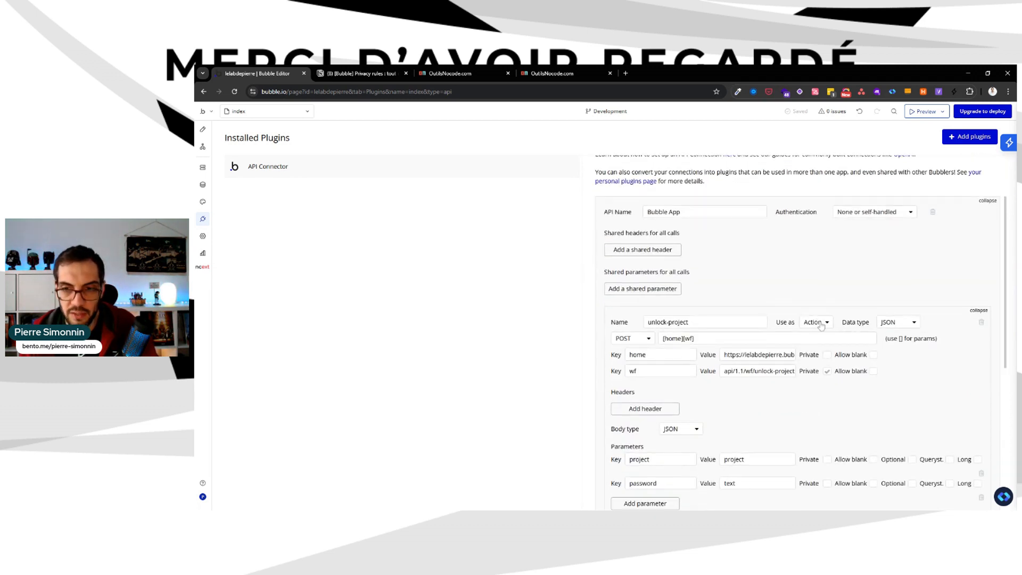
scroll(828, 325, "down", 1)
left_click(816, 280)
left_click(815, 292)
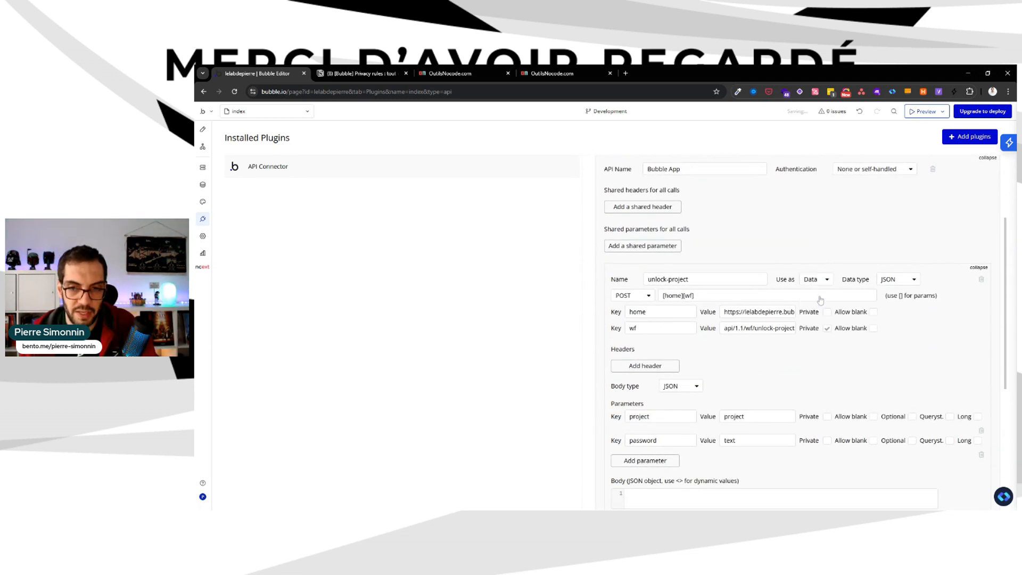
left_click(819, 280)
left_click(819, 311)
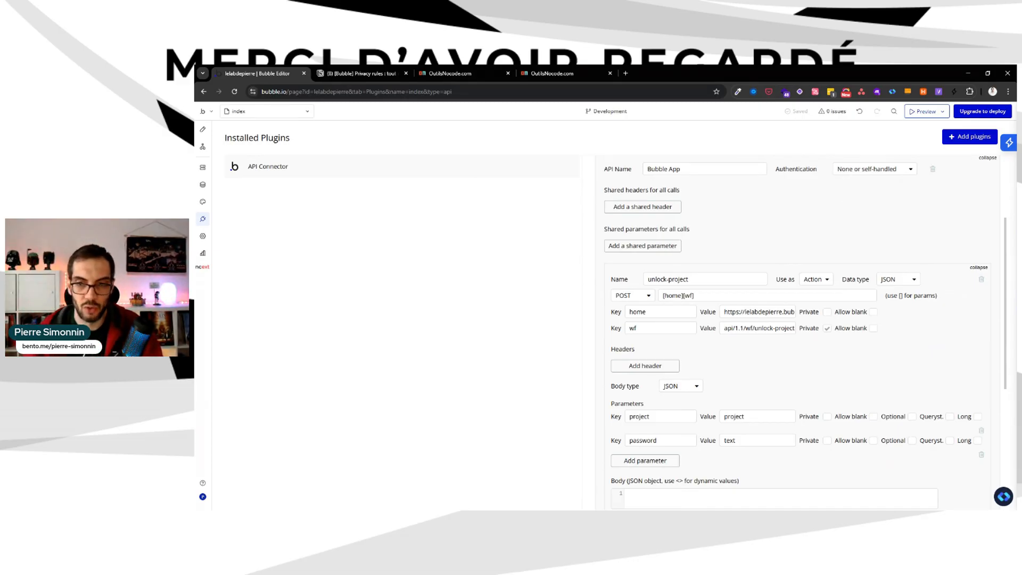
In the unlock-project workflow, move the Return data from API settings below step 4.
scroll(799, 331, "down", 5)
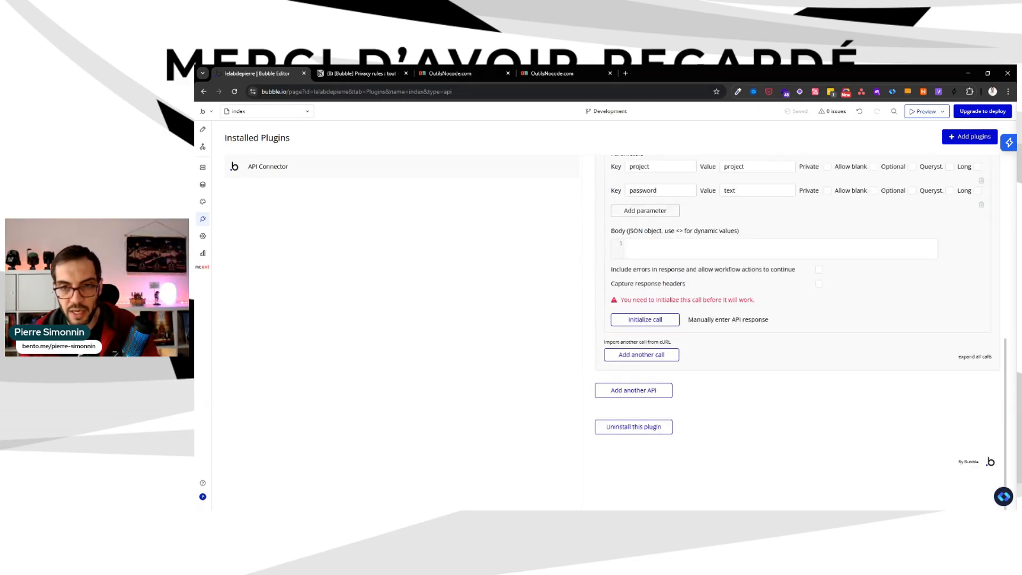
scroll(757, 295, "up", 3)
double_click(736, 295)
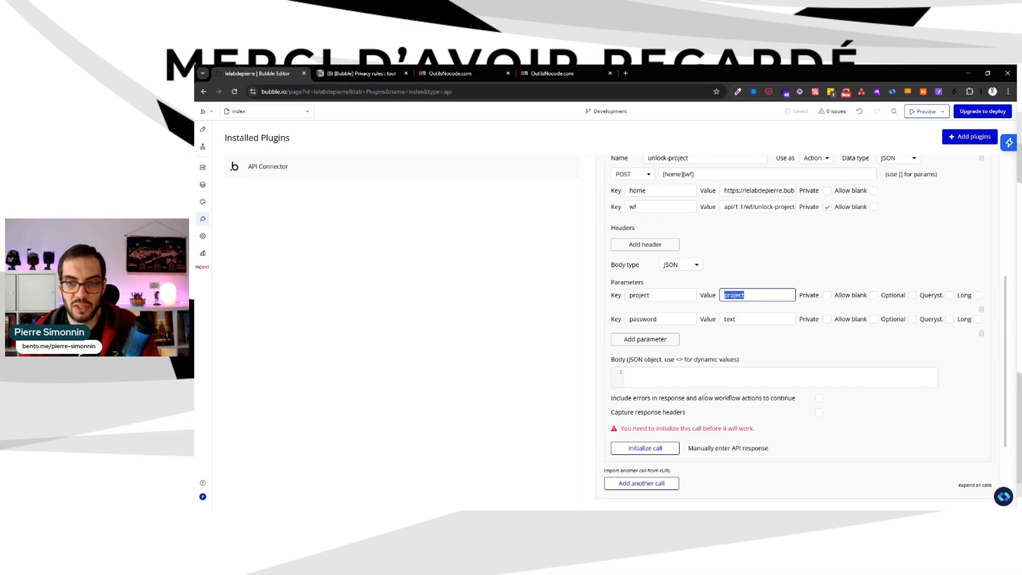
left_click(798, 271)
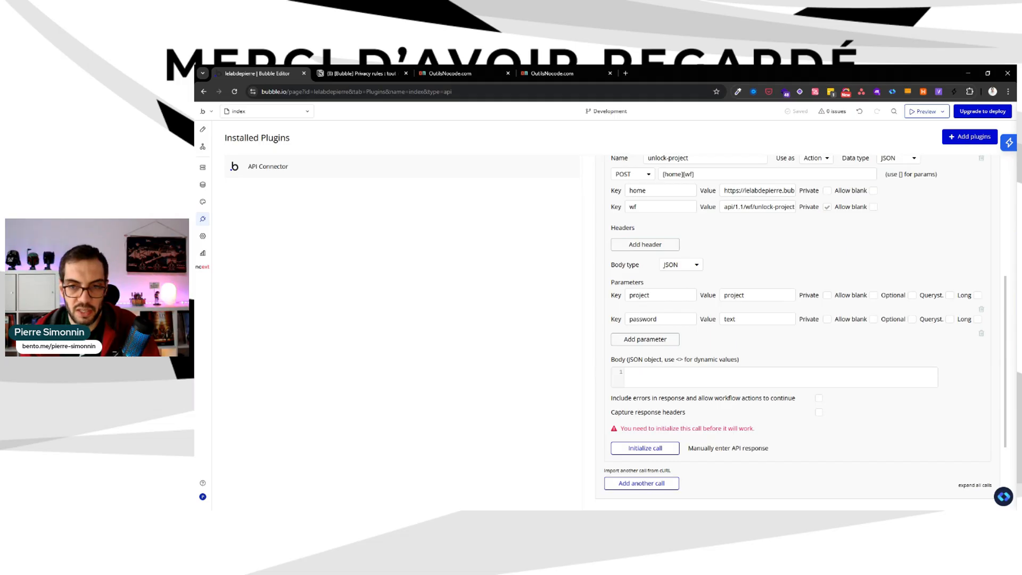
left_click(203, 168)
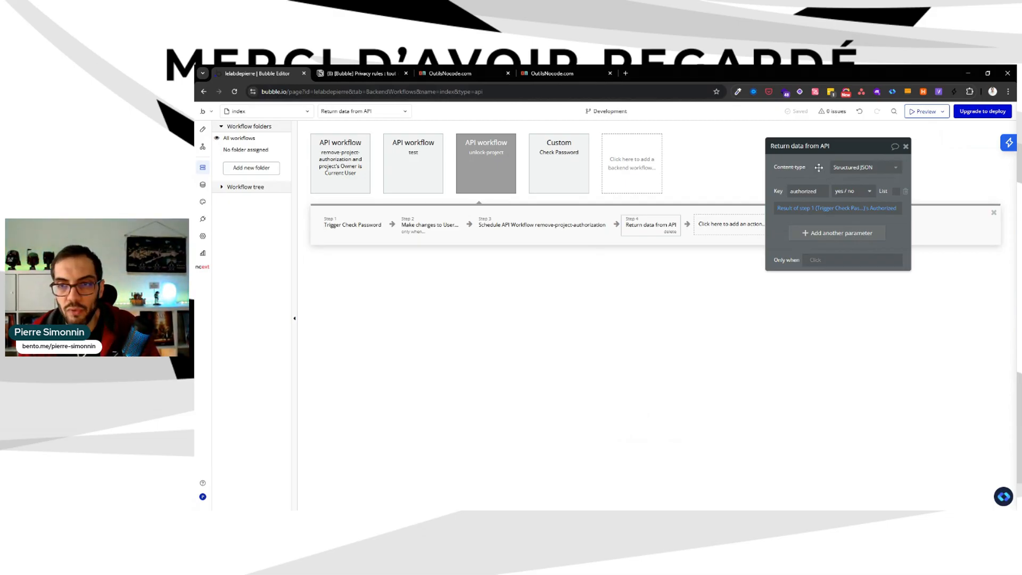
left_click_drag(818, 167, 741, 271)
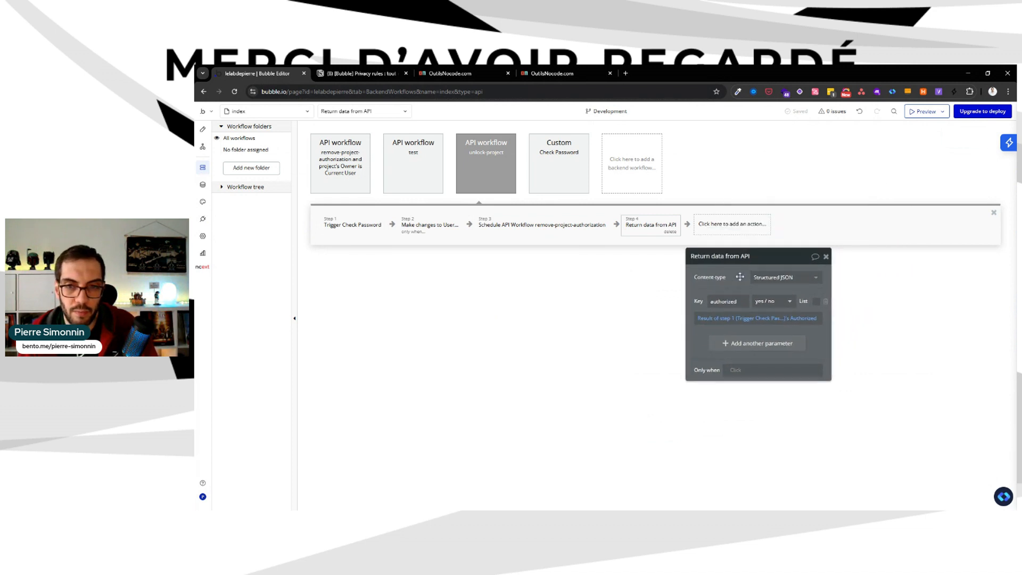